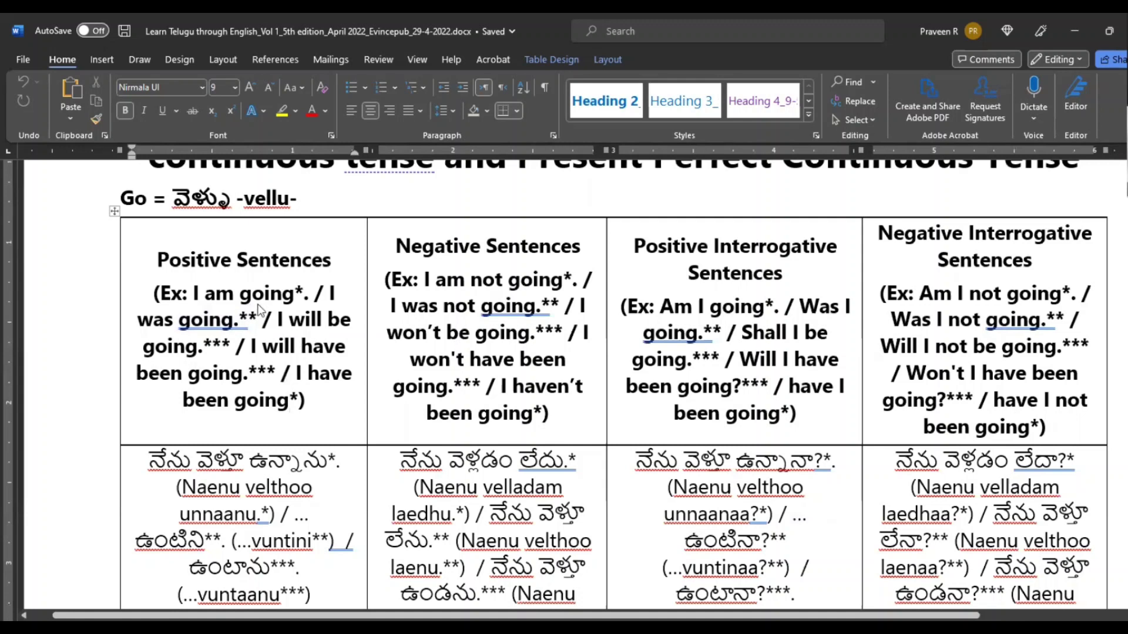
Select the "I am going" example sentences in the Positive Sentences header cell, and switch to the Google Forms quiz.
{"action": "left_click", "coordinate": [195, 294]}
{"action": "left_click_drag", "start_coordinate": [229, 309], "coordinate": [285, 397]}
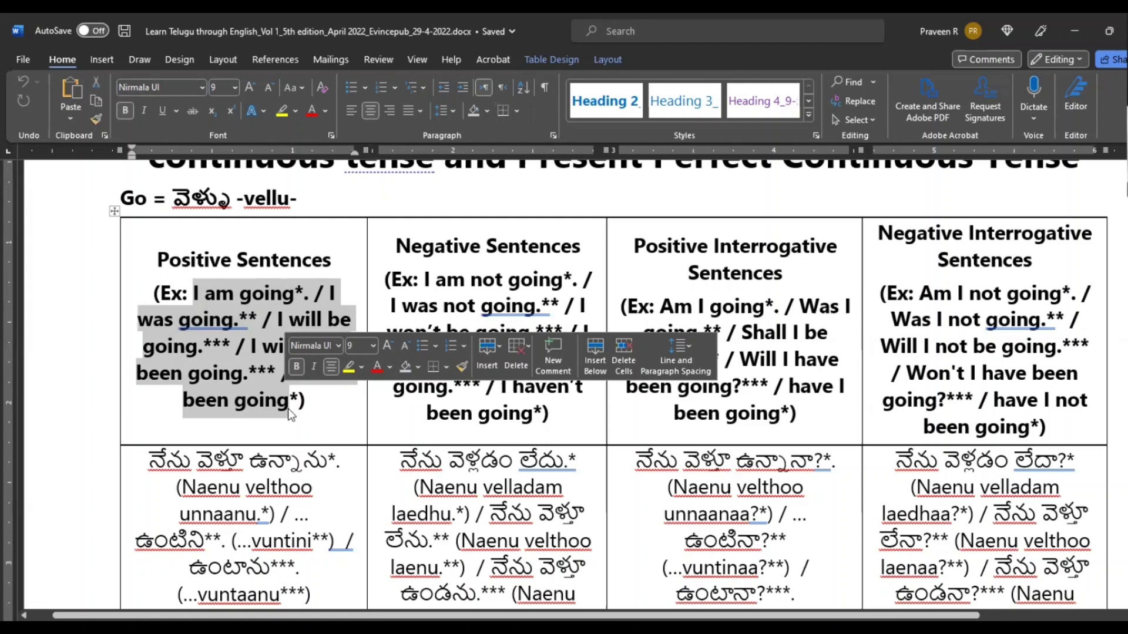
{"action": "left_click", "coordinate": [290, 411]}
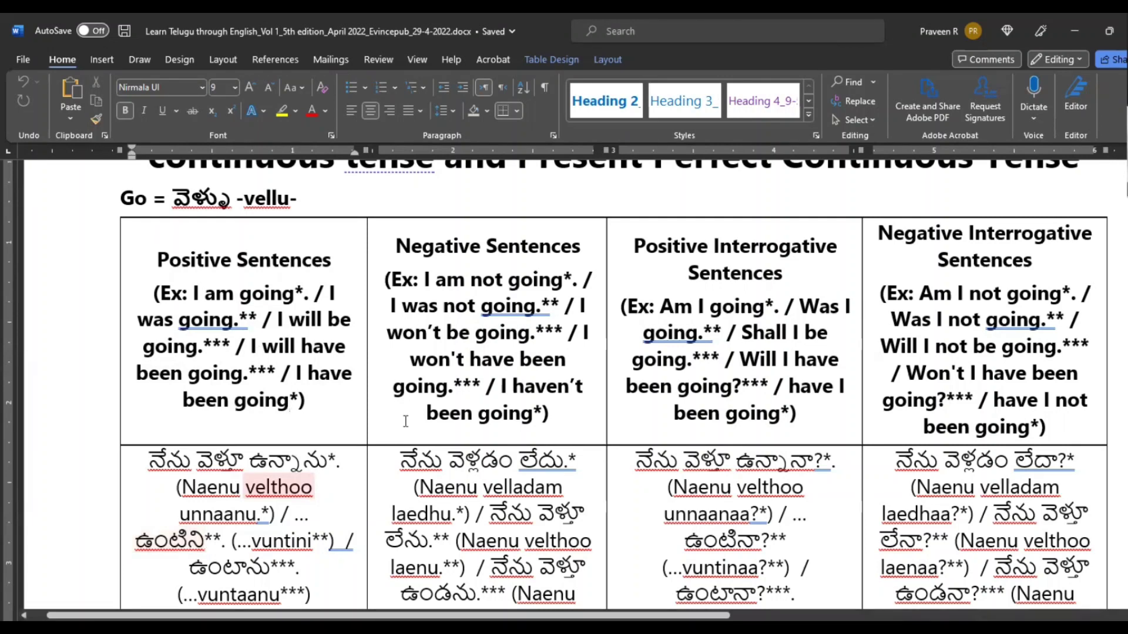
{"action": "key", "text": "alt+Tab"}
{"action": "key", "text": "alt+Tab"}
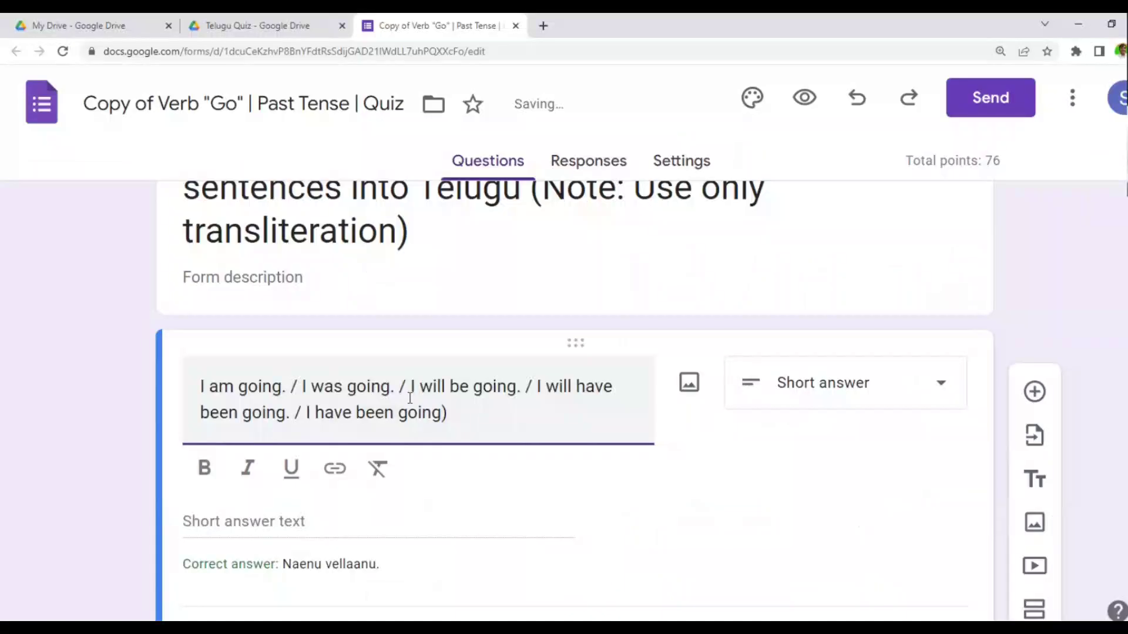
Change the correct answer in the first question's answer key to "Naenu vellthoo unnaanu.".
{"action": "left_click", "coordinate": [228, 449]}
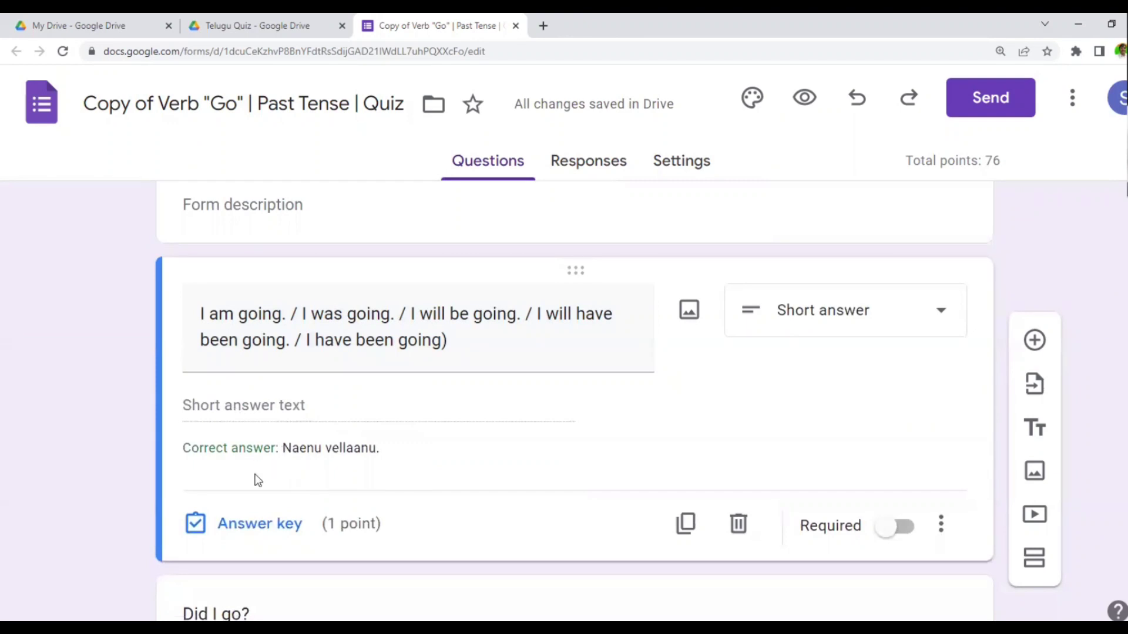
{"action": "left_click", "coordinate": [247, 525]}
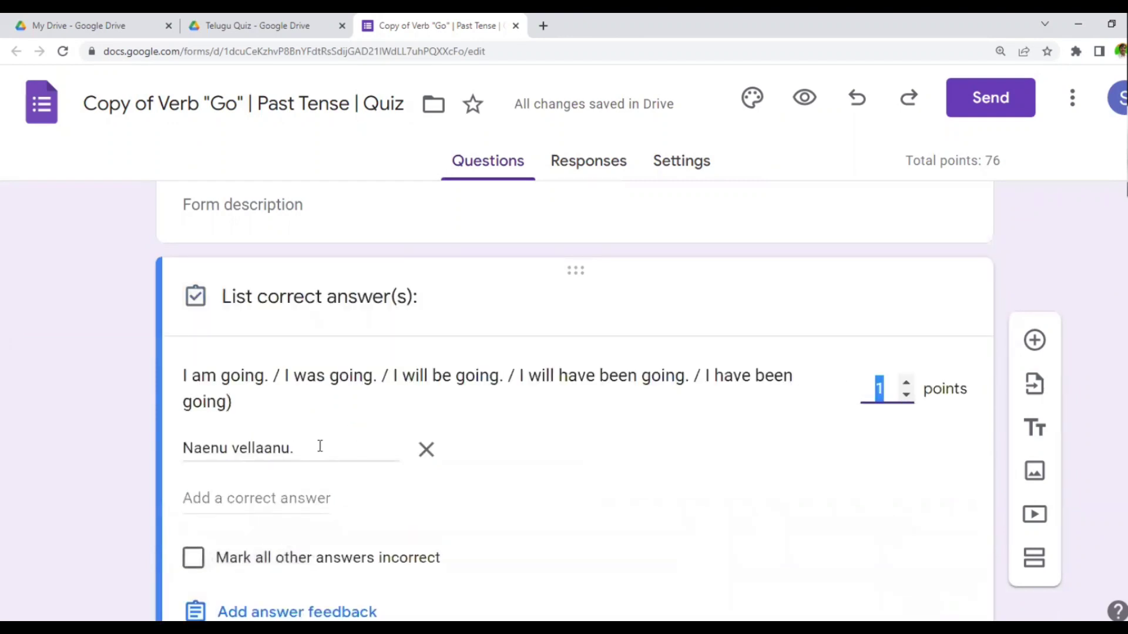
{"action": "triple_click", "coordinate": [307, 449]}
{"action": "left_click", "coordinate": [308, 449]}
{"action": "key", "text": "Left"}
{"action": "key", "text": "shift+Left"}
{"action": "key", "text": "shift+Left"}
{"action": "key", "text": "shift+Left"}
{"action": "key", "text": "shift+Left"}
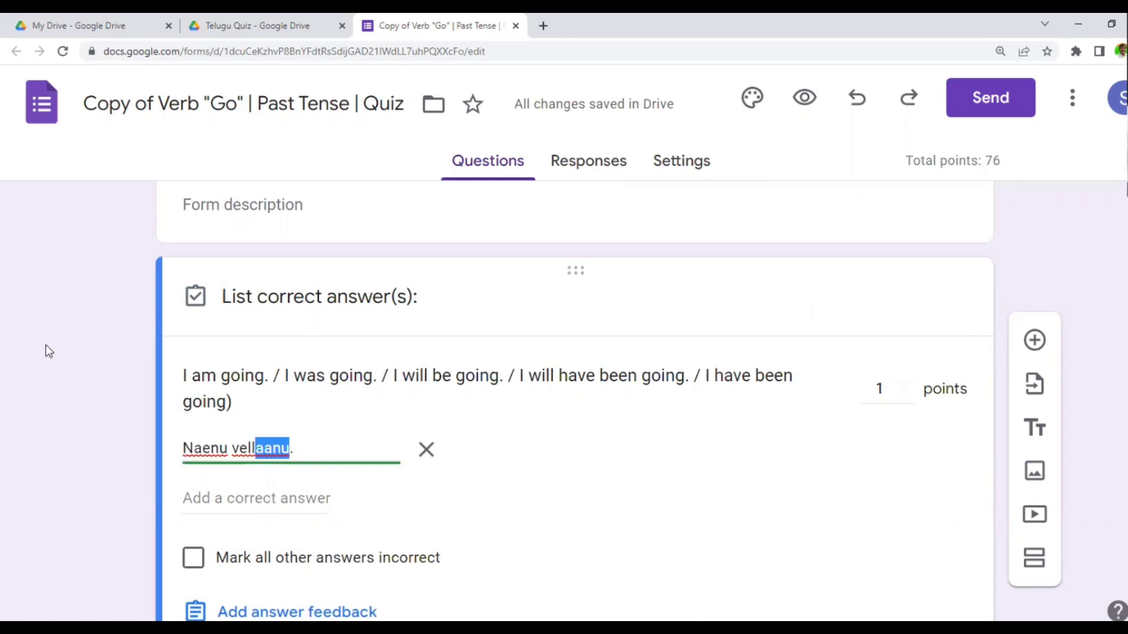
{"action": "key", "text": "BackSpace"}
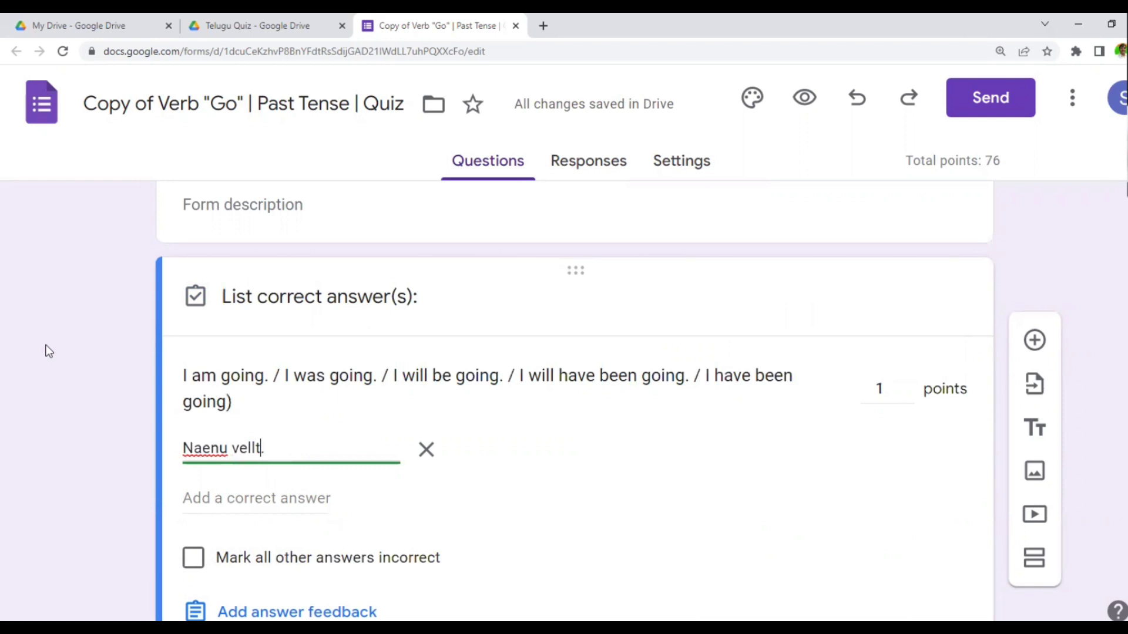
{"action": "type", "text": "thoo unnaanu"}
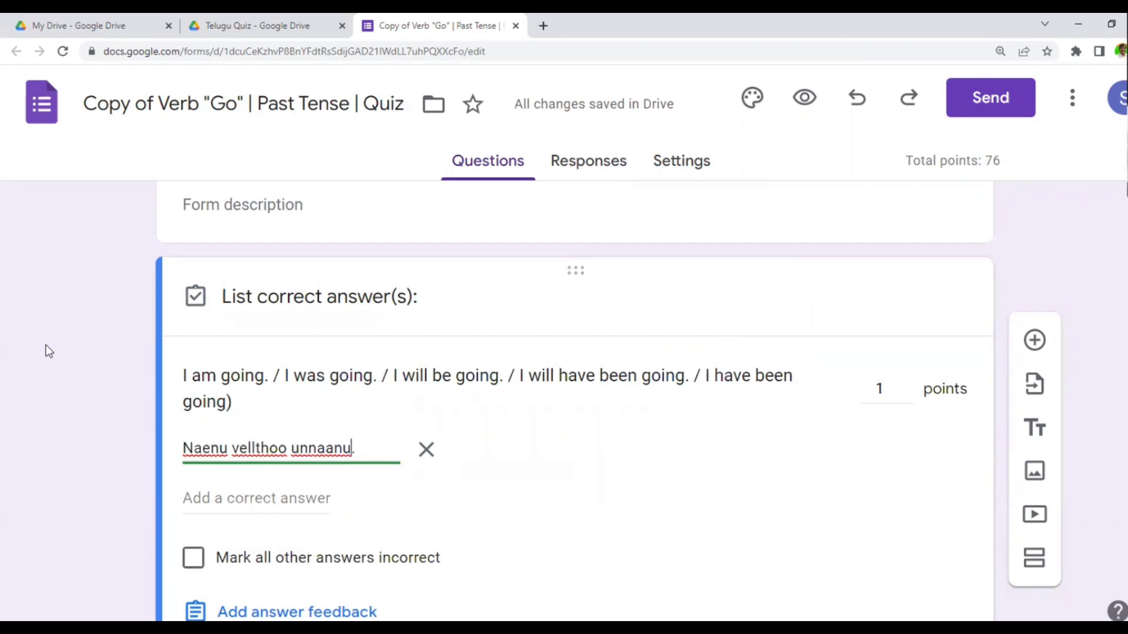
{"action": "key", "text": "shift+Left"}
{"action": "scroll", "coordinate": [441, 433], "scroll_direction": "up", "scroll_amount": 3}
{"action": "scroll", "coordinate": [443, 417], "scroll_direction": "down", "scroll_amount": 3}
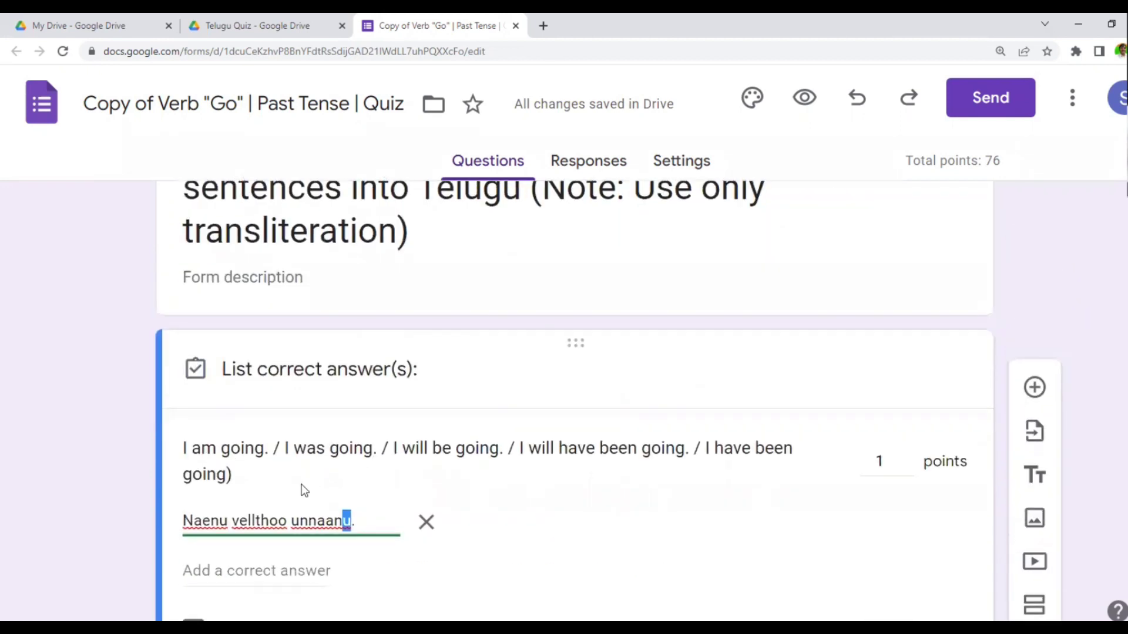
{"action": "left_click", "coordinate": [309, 459]}
{"action": "scroll", "coordinate": [394, 406], "scroll_direction": "down", "scroll_amount": 3}
{"action": "scroll", "coordinate": [392, 399], "scroll_direction": "up", "scroll_amount": 3}
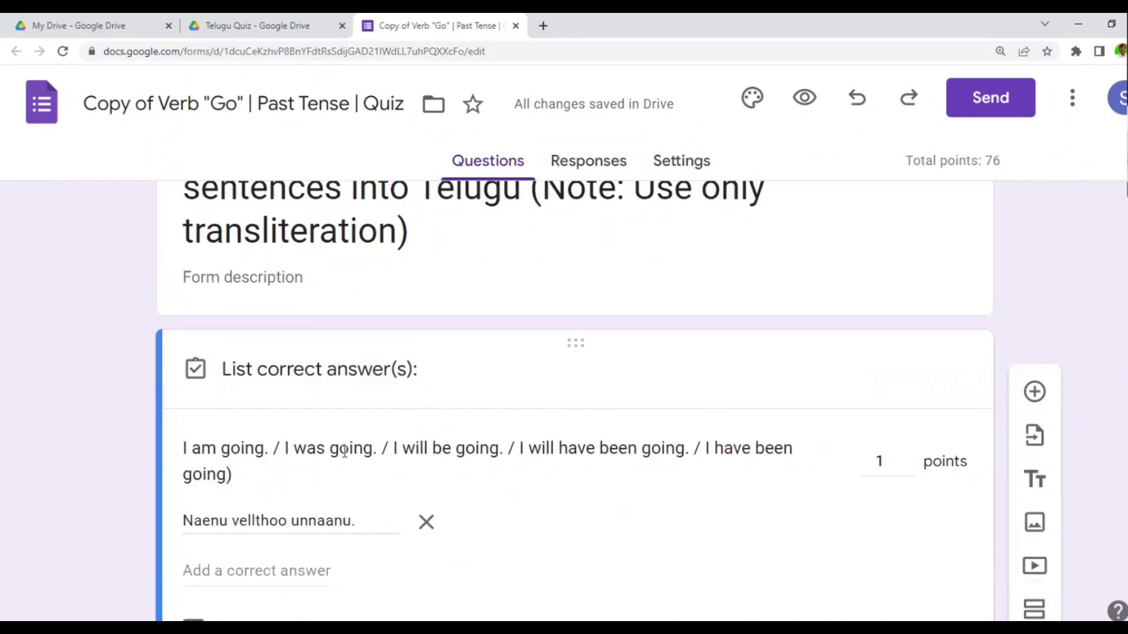
{"action": "left_click_drag", "start_coordinate": [257, 475], "coordinate": [188, 449]}
{"action": "scroll", "coordinate": [364, 390], "scroll_direction": "down", "scroll_amount": 3}
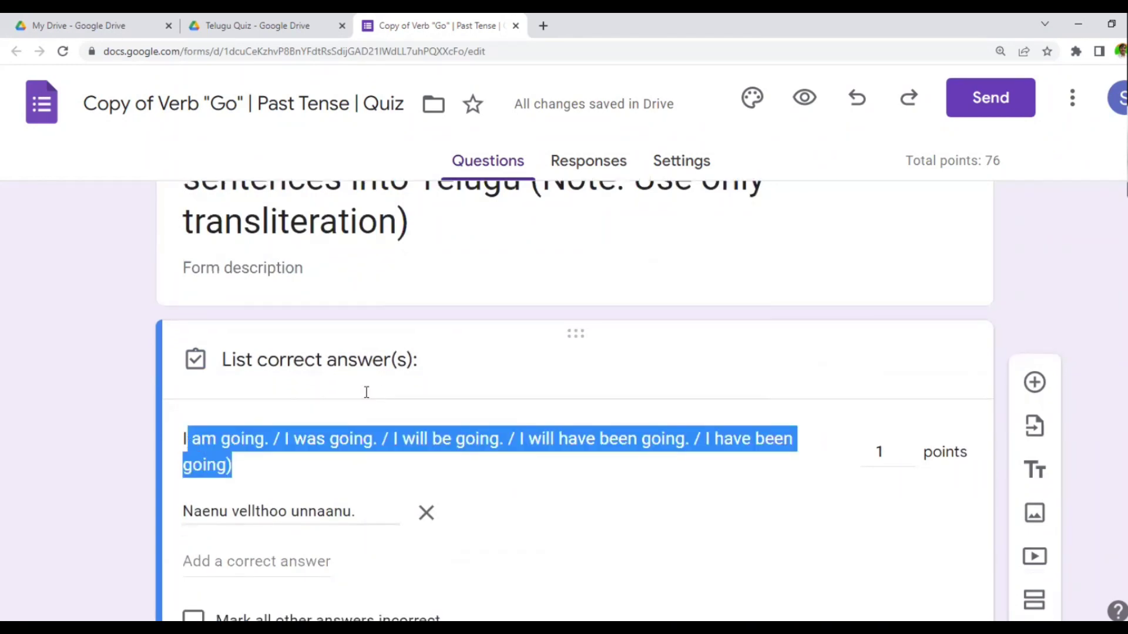
{"action": "scroll", "coordinate": [562, 512], "scroll_direction": "down", "scroll_amount": 1}
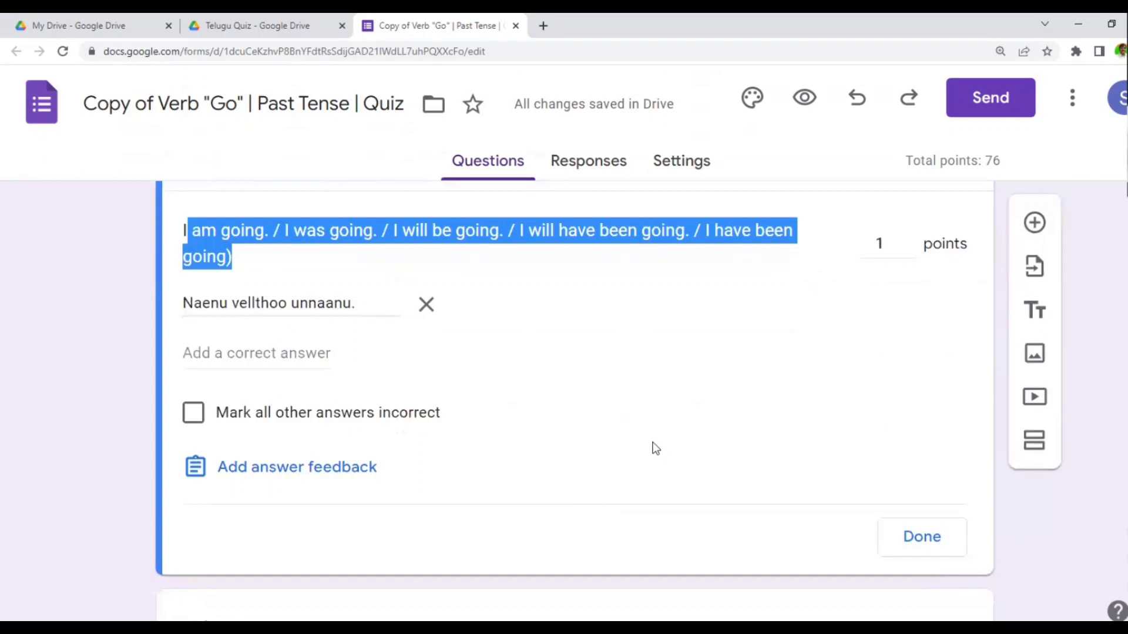
{"action": "scroll", "coordinate": [784, 414], "scroll_direction": "up", "scroll_amount": 1}
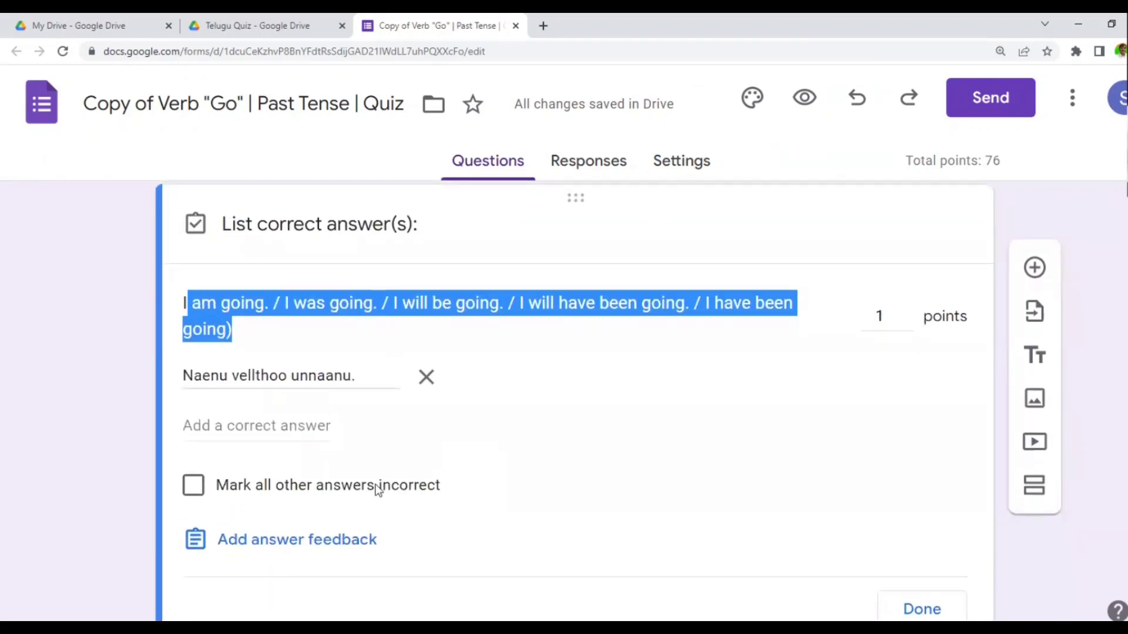
Finish the answer key and duplicate the "I am going" question.
{"action": "left_click", "coordinate": [921, 609]}
{"action": "left_click", "coordinate": [687, 493]}
{"action": "scroll", "coordinate": [579, 443], "scroll_direction": "up", "scroll_amount": 4}
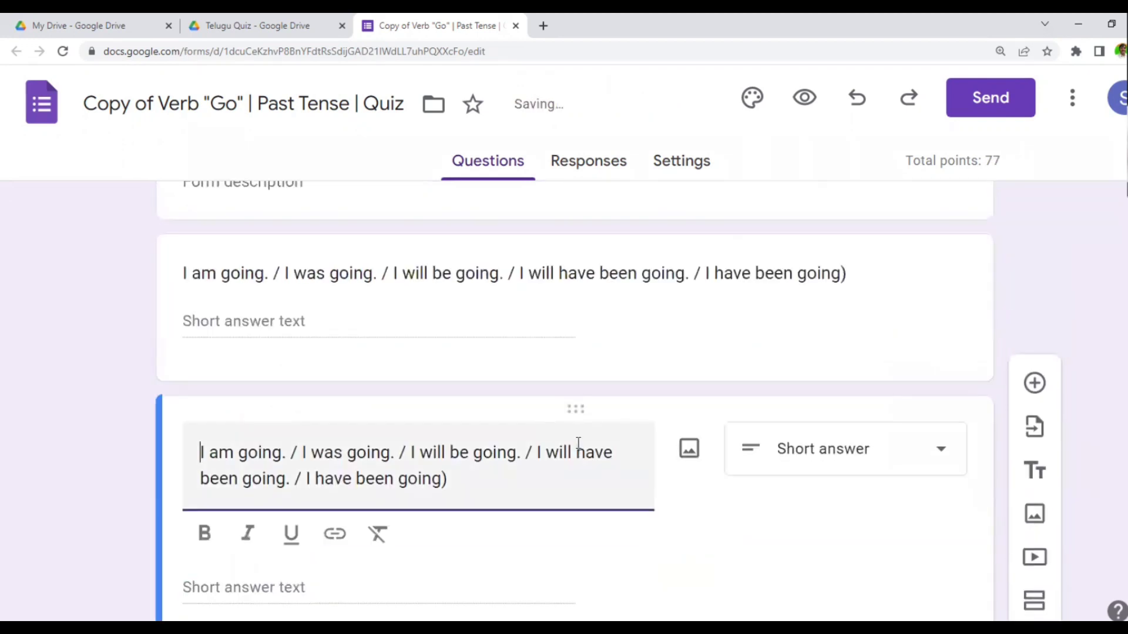
Shorten the first question's text to "I am going. / I have been going".
{"action": "scroll", "coordinate": [579, 442], "scroll_direction": "up", "scroll_amount": 2}
{"action": "scroll", "coordinate": [580, 442], "scroll_direction": "down", "scroll_amount": 8}
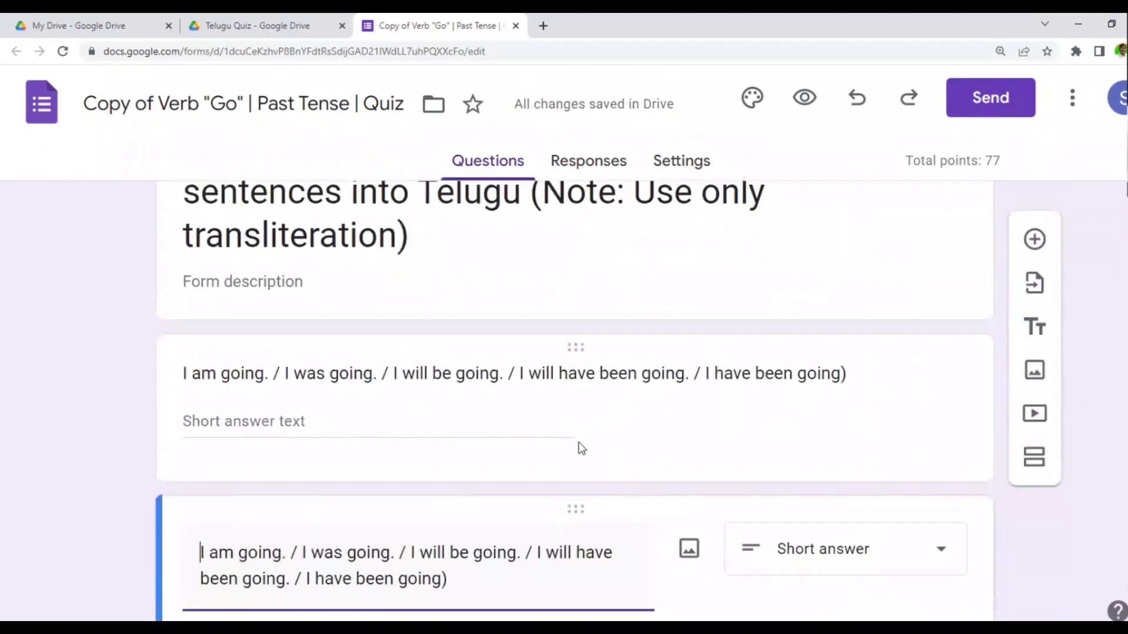
{"action": "scroll", "coordinate": [579, 442], "scroll_direction": "up", "scroll_amount": 2}
{"action": "scroll", "coordinate": [579, 443], "scroll_direction": "up", "scroll_amount": 1}
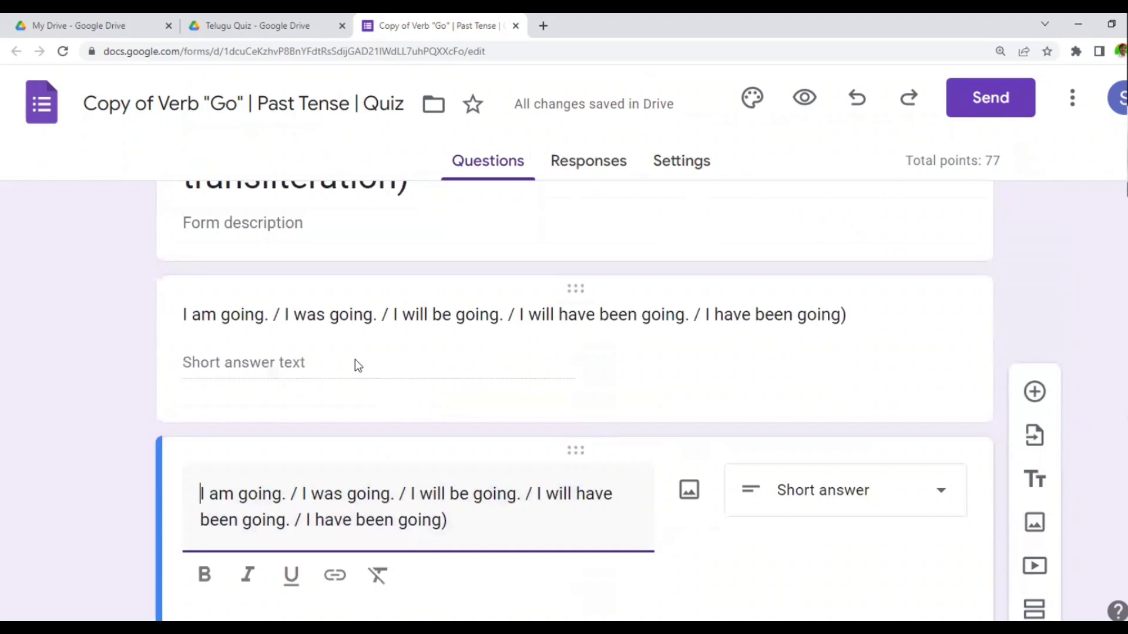
{"action": "left_click", "coordinate": [355, 365]}
{"action": "left_click", "coordinate": [353, 356]}
{"action": "key", "text": "Up"}
{"action": "key", "text": "ctrl+Left"}
{"action": "key", "text": "ctrl+Left"}
{"action": "key", "text": "ctrl+Left"}
{"action": "key", "text": "ctrl+shift+Right"}
{"action": "key", "text": "ctrl+shift+Right"}
{"action": "key", "text": "ctrl+shift+Right"}
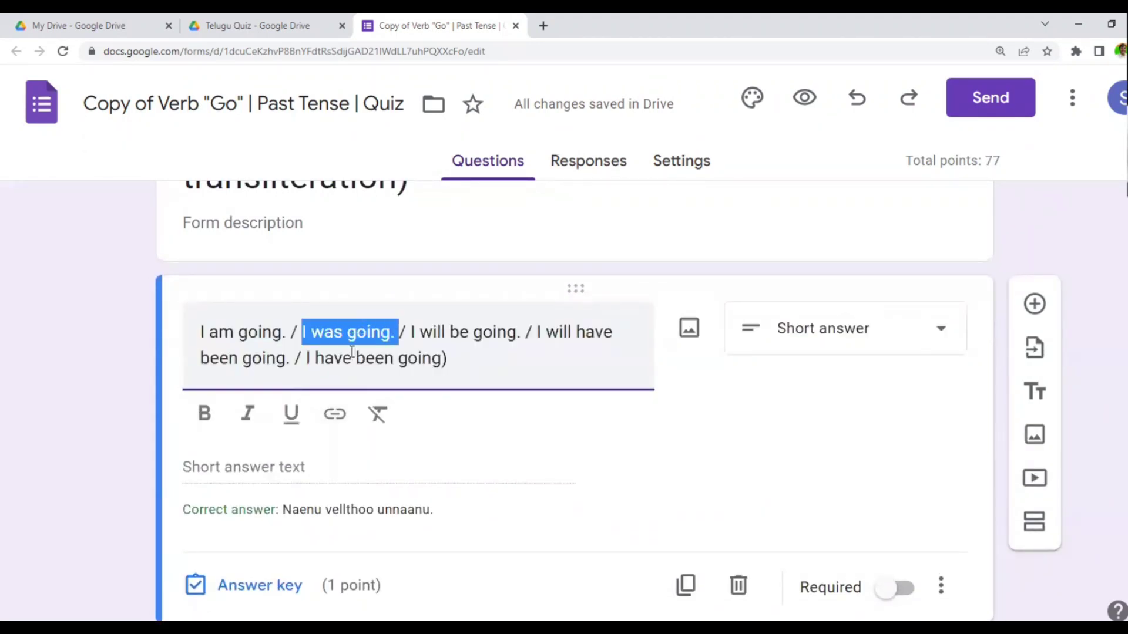
{"action": "key", "text": "ctrl+z"}
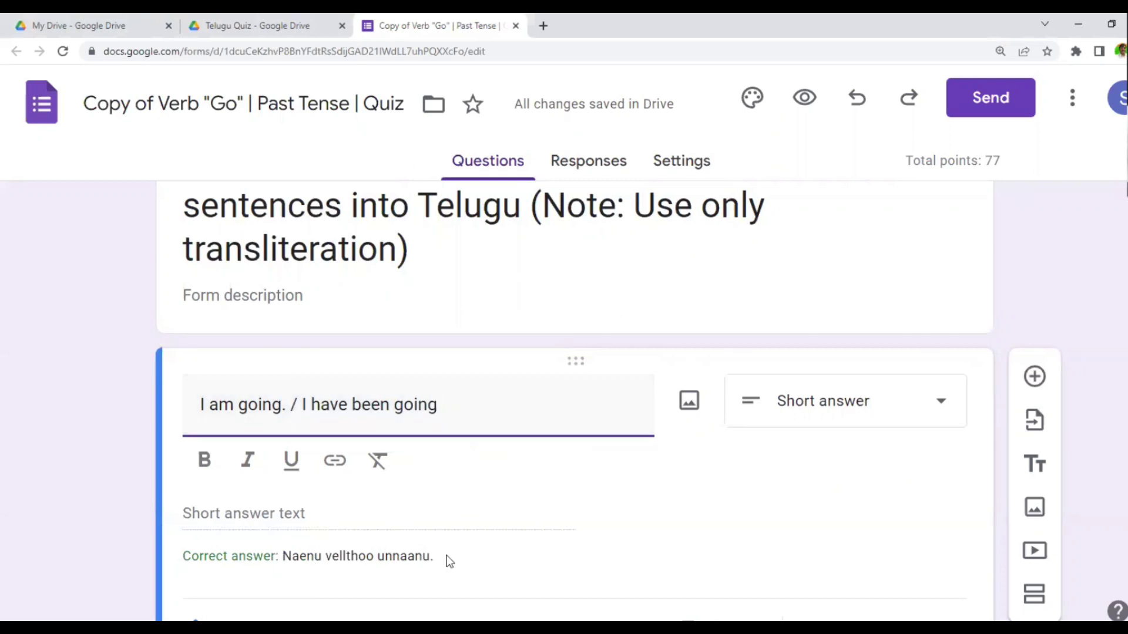
Remove "I am going. /" from the start of the duplicated question's text.
{"action": "scroll", "coordinate": [459, 541], "scroll_direction": "down", "scroll_amount": 1}
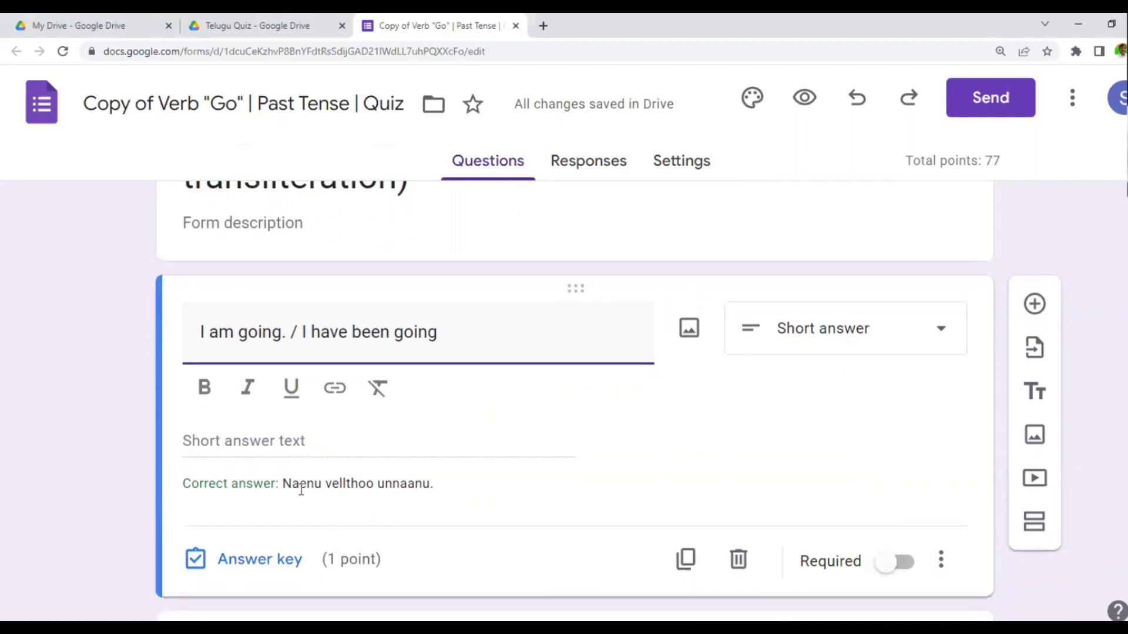
{"action": "scroll", "coordinate": [416, 497], "scroll_direction": "down", "scroll_amount": 1}
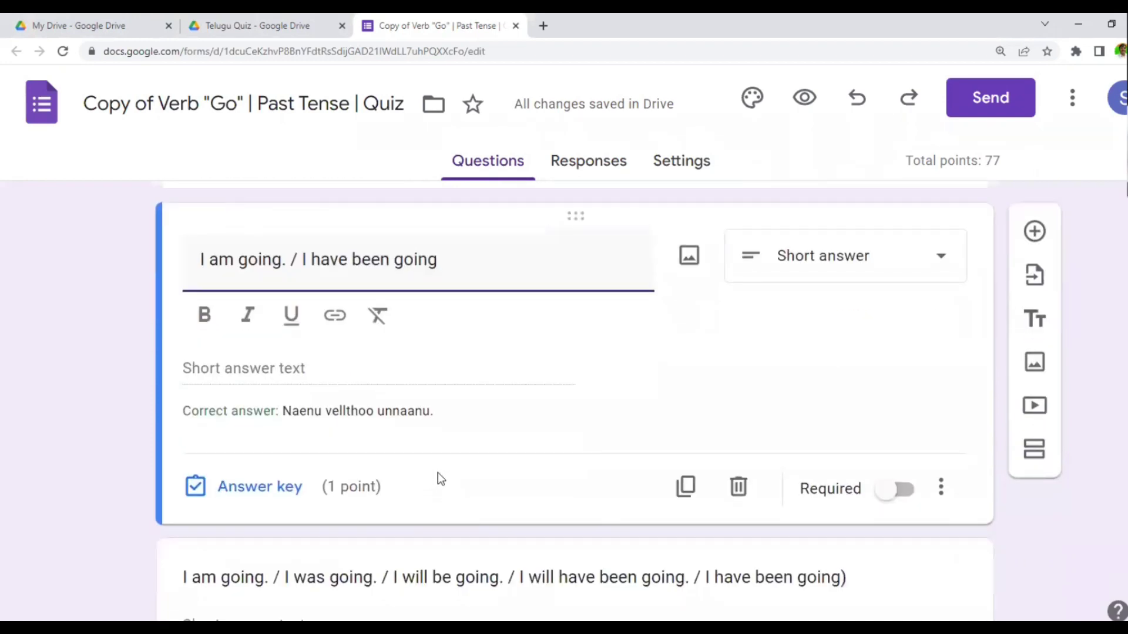
{"action": "scroll", "coordinate": [411, 549], "scroll_direction": "down", "scroll_amount": 2}
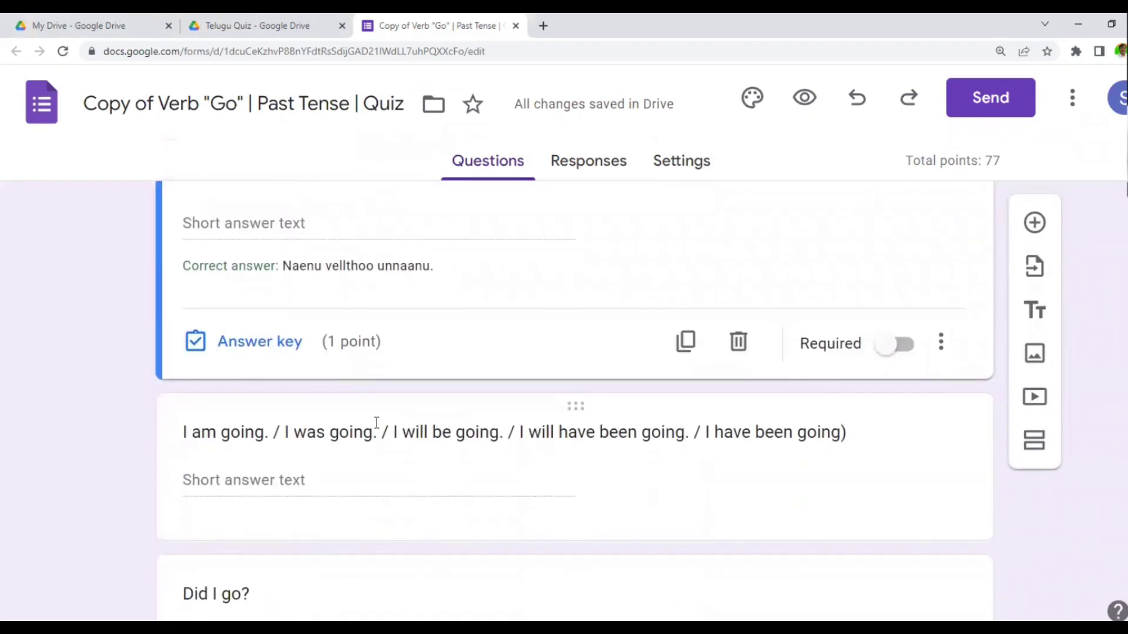
{"action": "triple_click", "coordinate": [376, 435]}
{"action": "left_click", "coordinate": [370, 367]}
{"action": "left_click", "coordinate": [366, 330]}
{"action": "key", "text": "Home"}
{"action": "key", "text": "shift+Right"}
{"action": "key", "text": "shift+Right"}
{"action": "key", "text": "shift+Right"}
{"action": "key", "text": "shift+Right"}
{"action": "key", "text": "shift+Right"}
{"action": "key", "text": "shift+Right"}
{"action": "key", "text": "shift+Right"}
{"action": "key", "text": "shift+Right"}
{"action": "key", "text": "shift+Right"}
{"action": "key", "text": "shift+Right"}
{"action": "key", "text": "shift+Right"}
{"action": "key", "text": "shift+Right"}
{"action": "key", "text": "shift+Right"}
{"action": "key", "text": "shift+Right"}
{"action": "key", "text": "Delete"}
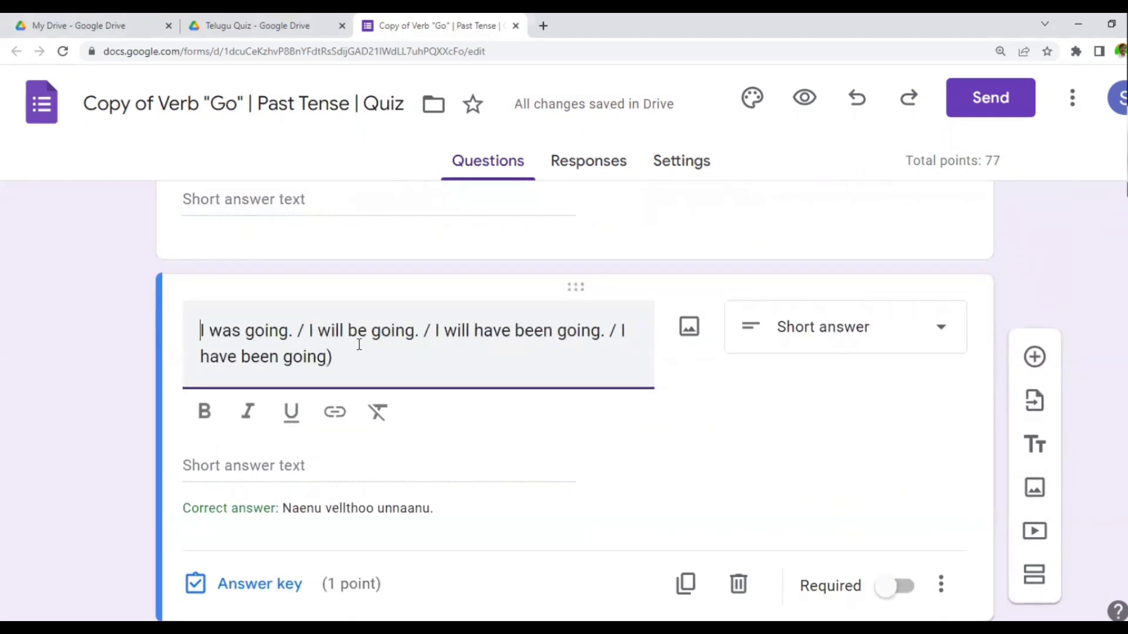
Delete "I will be going. /" from the duplicated question's text.
{"action": "key", "text": "ctrl+Right"}
{"action": "key", "text": "ctrl+Right"}
{"action": "key", "text": "ctrl+Right"}
{"action": "key", "text": "ctrl+Right"}
{"action": "key", "text": "shift+Right"}
{"action": "key", "text": "shift+Right"}
{"action": "key", "text": "shift+Right"}
{"action": "key", "text": "shift+Right"}
{"action": "key", "text": "shift+Right"}
{"action": "key", "text": "shift+Right"}
{"action": "key", "text": "shift+Right"}
{"action": "key", "text": "shift+Right"}
{"action": "key", "text": "shift+Right"}
{"action": "key", "text": "shift+Right"}
{"action": "key", "text": "shift+Right"}
{"action": "key", "text": "shift+Right"}
{"action": "key", "text": "shift+Right"}
{"action": "key", "text": "shift+Right"}
{"action": "key", "text": "shift+Right"}
{"action": "key", "text": "shift+Right"}
{"action": "key", "text": "shift+Right"}
{"action": "key", "text": "shift+Right"}
{"action": "key", "text": "shift+Right"}
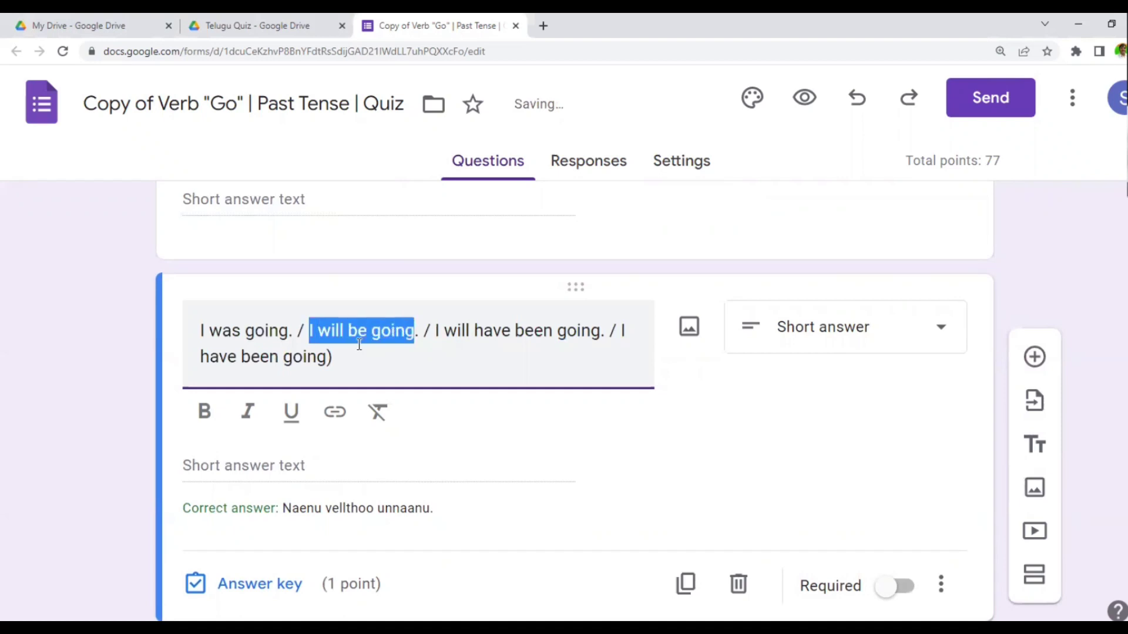
{"action": "key", "text": "Delete"}
Delete "I will have been going." and its extra slash from the duplicated question's text.
{"action": "key", "text": "ctrl+Right"}
{"action": "key", "text": "ctrl+Right"}
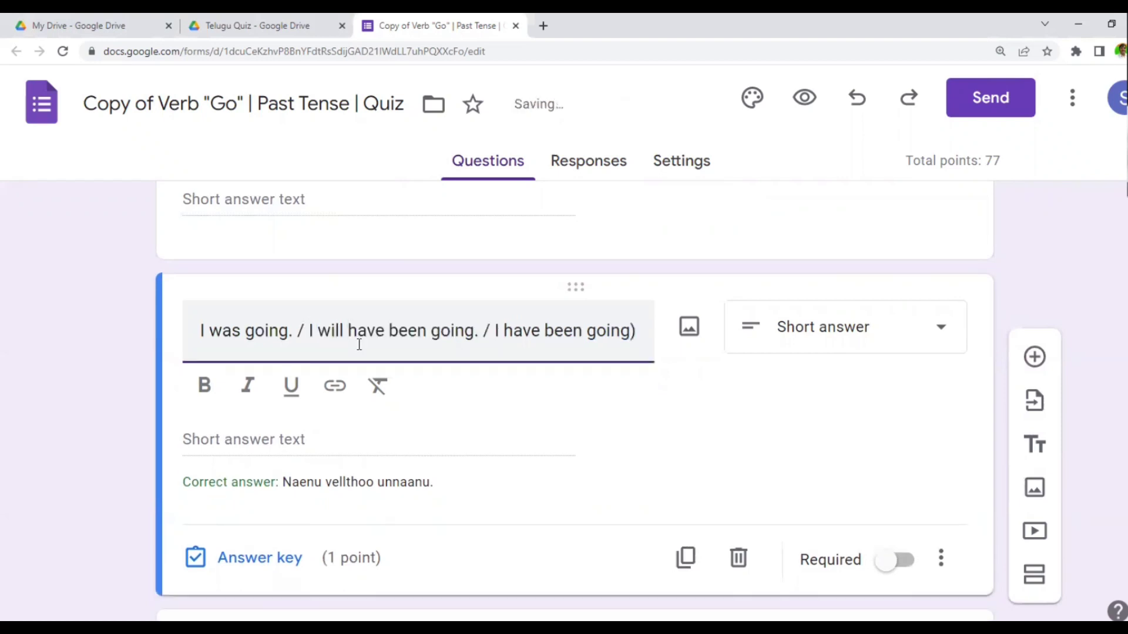
{"action": "key", "text": "ctrl+Right"}
{"action": "key", "text": "ctrl+Right"}
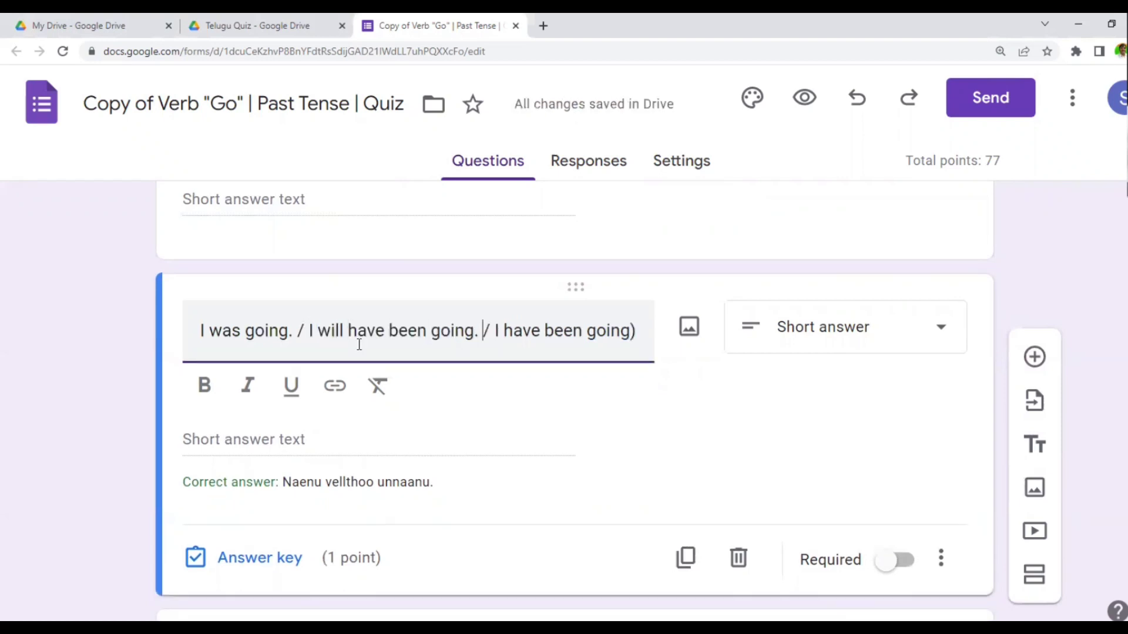
{"action": "key", "text": "ctrl+shift+Left"}
{"action": "key", "text": "ctrl+shift+Left"}
{"action": "key", "text": "ctrl+shift+Left"}
{"action": "key", "text": "ctrl+shift+Left"}
{"action": "key", "text": "ctrl+shift+Left"}
{"action": "key", "text": "Delete"}
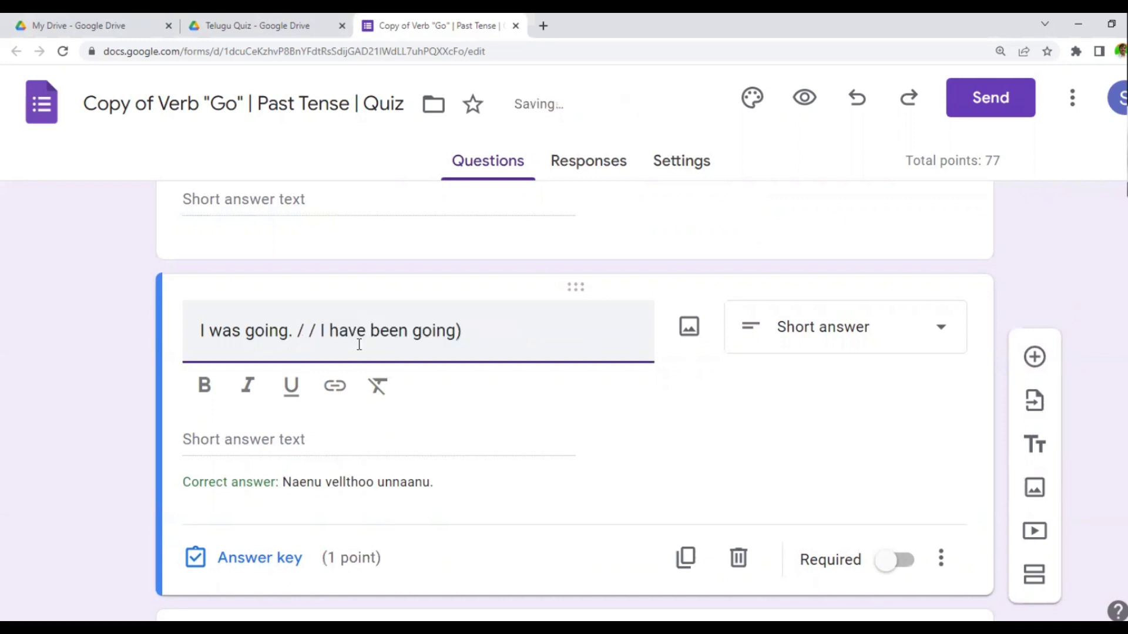
{"action": "key", "text": "shift+Right"}
{"action": "key", "text": "shift+Right"}
{"action": "key", "text": "Delete"}
Delete the trailing "/ I have been going)" so the duplicated question reads "I was going.".
{"action": "key", "text": "End"}
{"action": "key", "text": "shift+Left"}
{"action": "scroll", "coordinate": [615, 423], "scroll_direction": "up", "scroll_amount": 5}
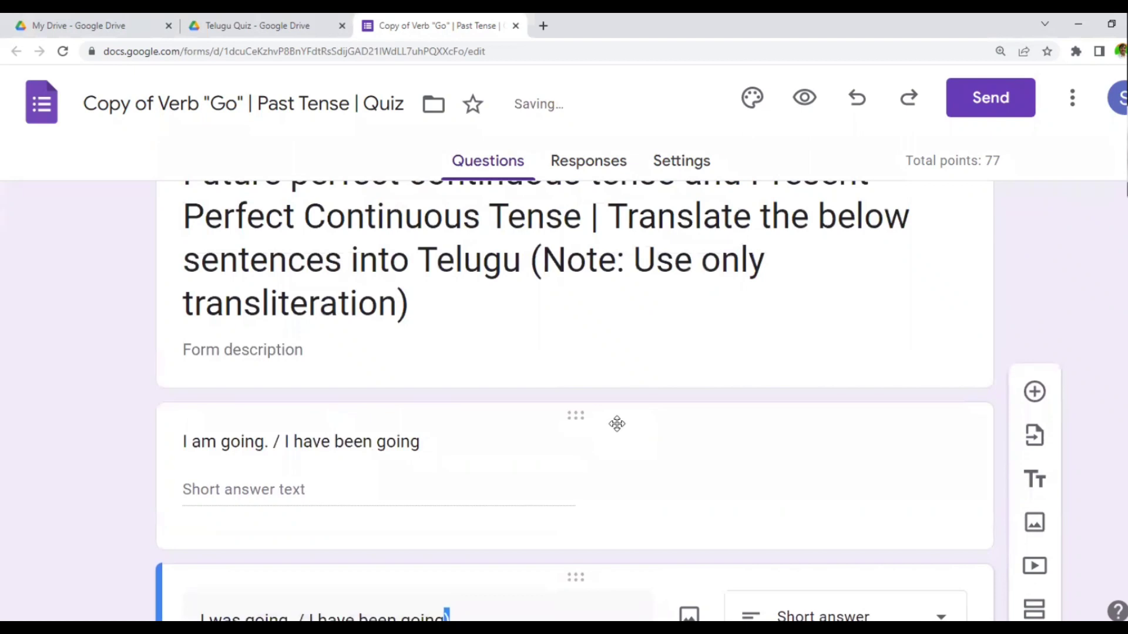
{"action": "scroll", "coordinate": [587, 426], "scroll_direction": "down", "scroll_amount": 4}
{"action": "key", "text": "ctrl+shift+Left"}
{"action": "key", "text": "ctrl+shift+Left"}
{"action": "key", "text": "ctrl+shift+Left"}
{"action": "key", "text": "ctrl+shift+Left"}
{"action": "key", "text": "ctrl+shift+Left"}
{"action": "key", "text": "shift+Left"}
{"action": "key", "text": "Delete"}
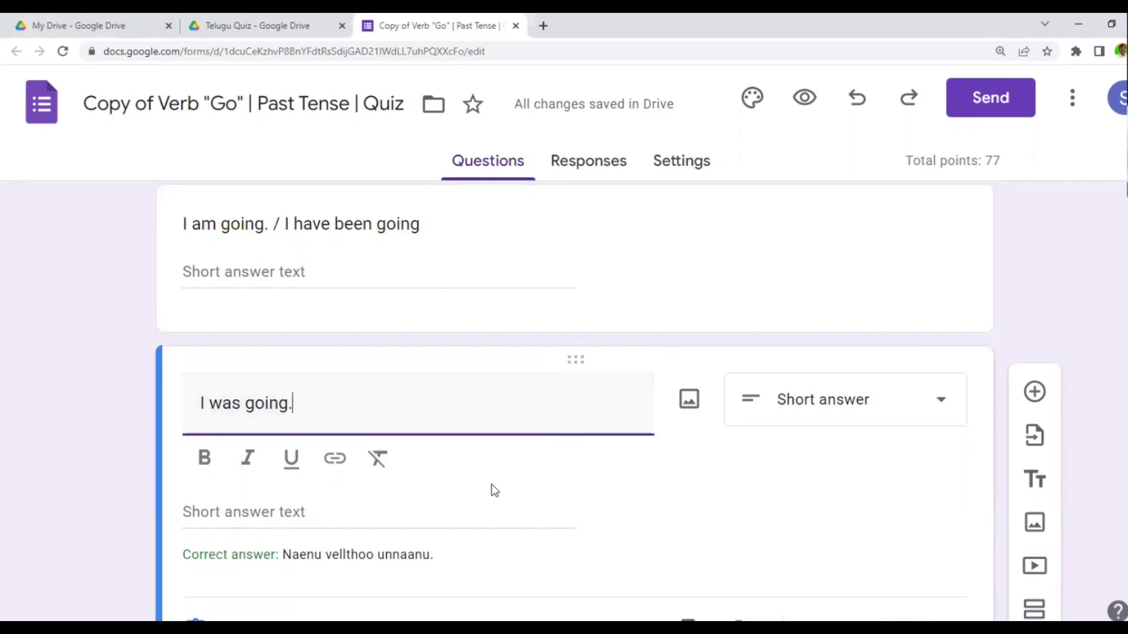
Set the correct answer for "I was going." to "Naenu vellthoo untini" and finish its answer key.
{"action": "scroll", "coordinate": [494, 490], "scroll_direction": "down", "scroll_amount": 1}
{"action": "left_click", "coordinate": [284, 565]}
{"action": "triple_click", "coordinate": [358, 442]}
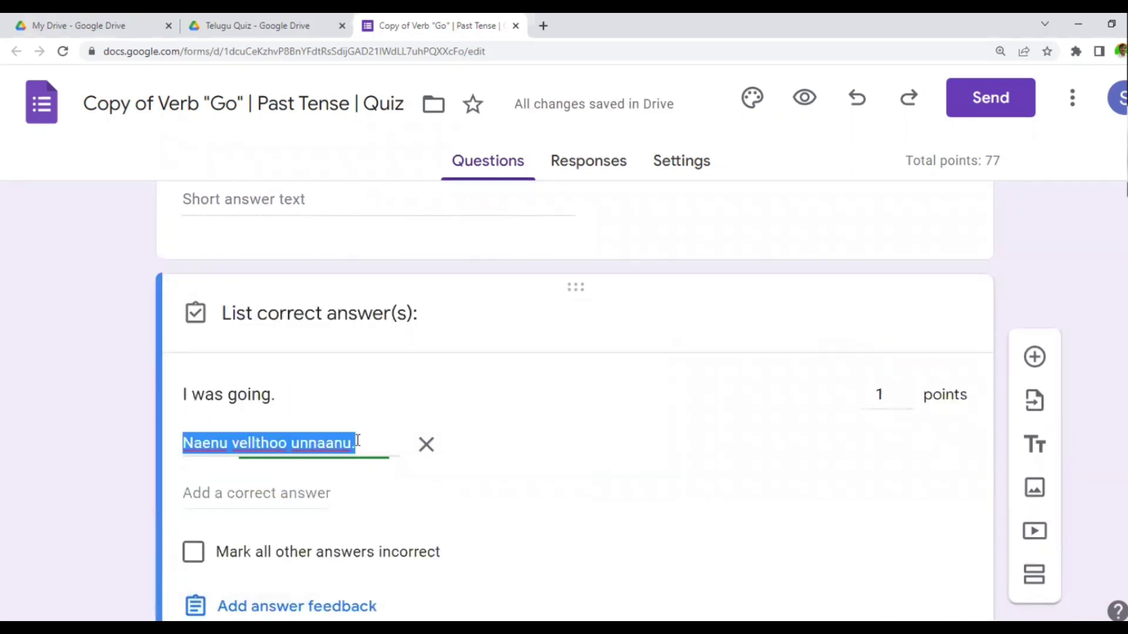
{"action": "key", "text": "Right"}
{"action": "key", "text": "shift+Left"}
{"action": "key", "text": "shift+Left"}
{"action": "key", "text": "shift+Left"}
{"action": "key", "text": "shift+Left"}
{"action": "key", "text": "shift+Left"}
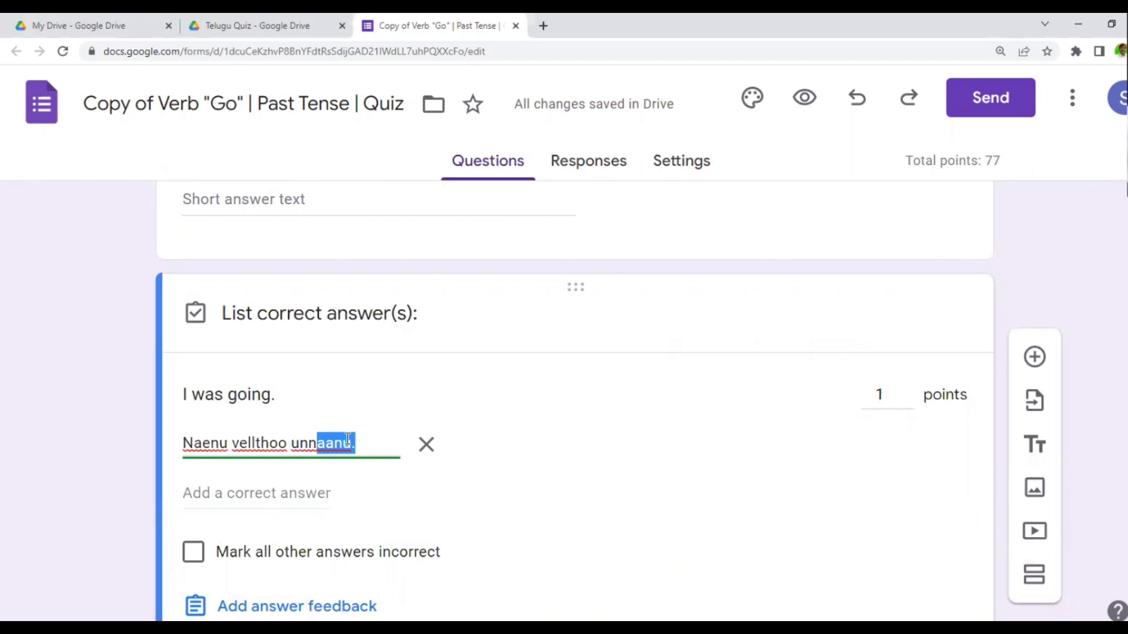
{"action": "key", "text": "BackSpace"}
{"action": "key", "text": "BackSpace"}
{"action": "type", "text": "tini"}
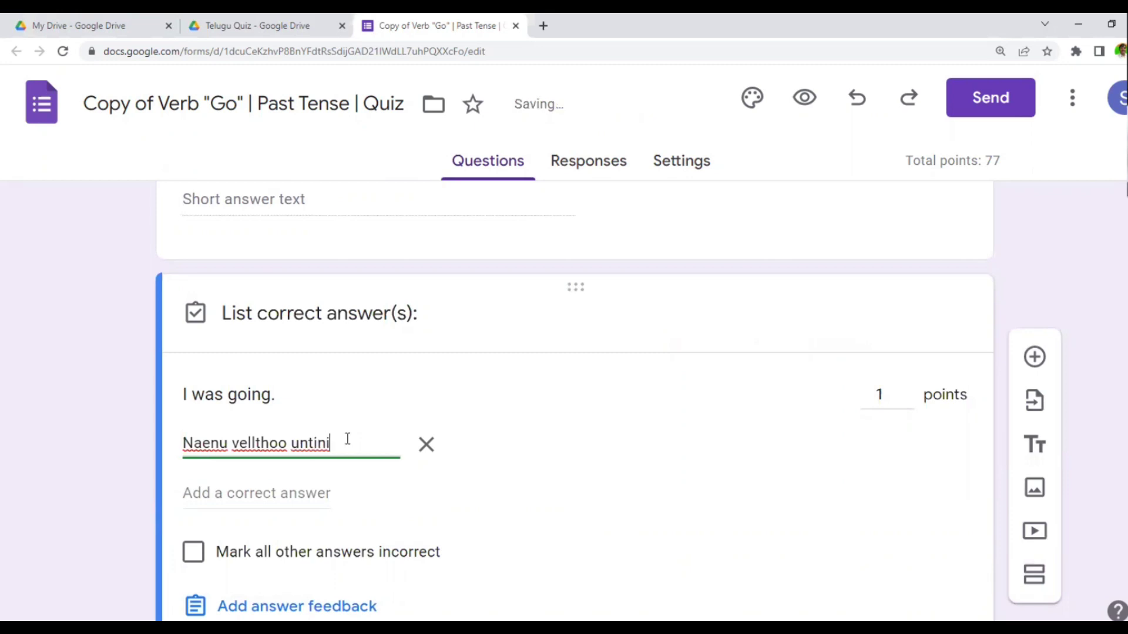
{"action": "scroll", "coordinate": [536, 467], "scroll_direction": "down", "scroll_amount": 1}
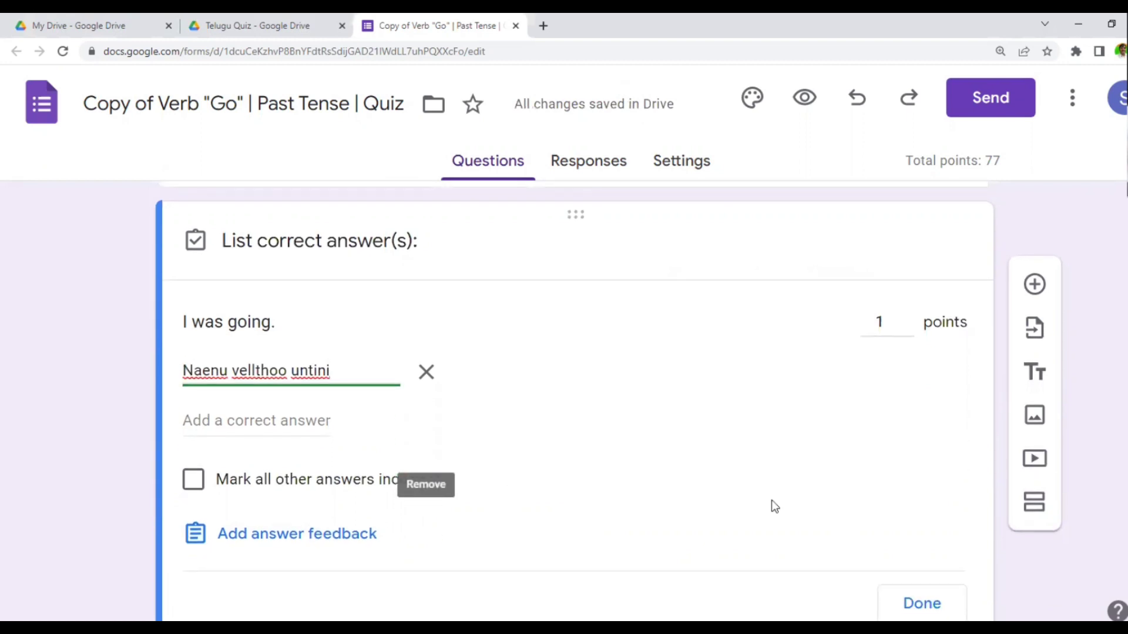
{"action": "left_click", "coordinate": [898, 598]}
Switch to the Word document and look up the Telugu transliterations in the first row below the table header.
{"action": "scroll", "coordinate": [462, 411], "scroll_direction": "up", "scroll_amount": 1}
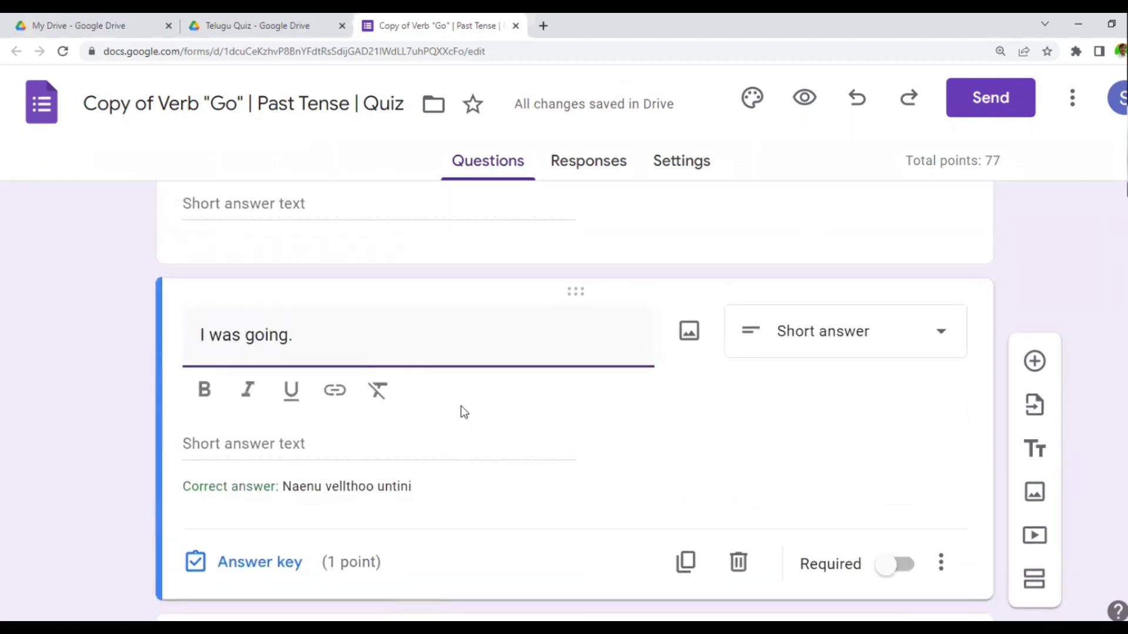
{"action": "scroll", "coordinate": [461, 411], "scroll_direction": "up", "scroll_amount": 2}
{"action": "key", "text": "alt+Tab"}
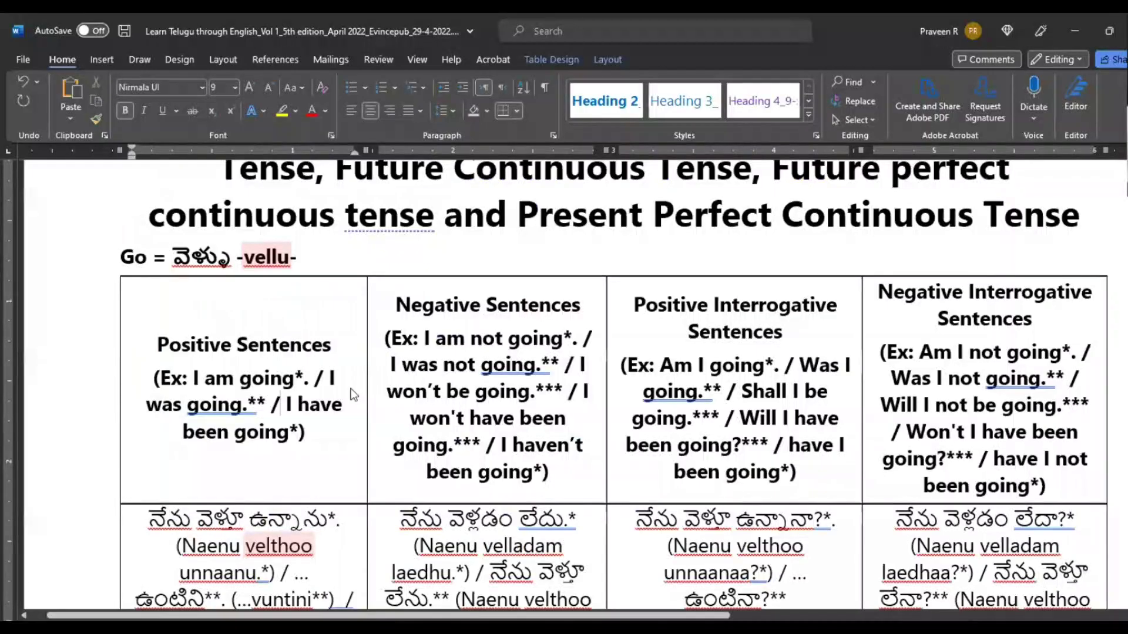
{"action": "scroll", "coordinate": [346, 455], "scroll_direction": "down", "scroll_amount": 3}
{"action": "scroll", "coordinate": [370, 461], "scroll_direction": "down", "scroll_amount": 3}
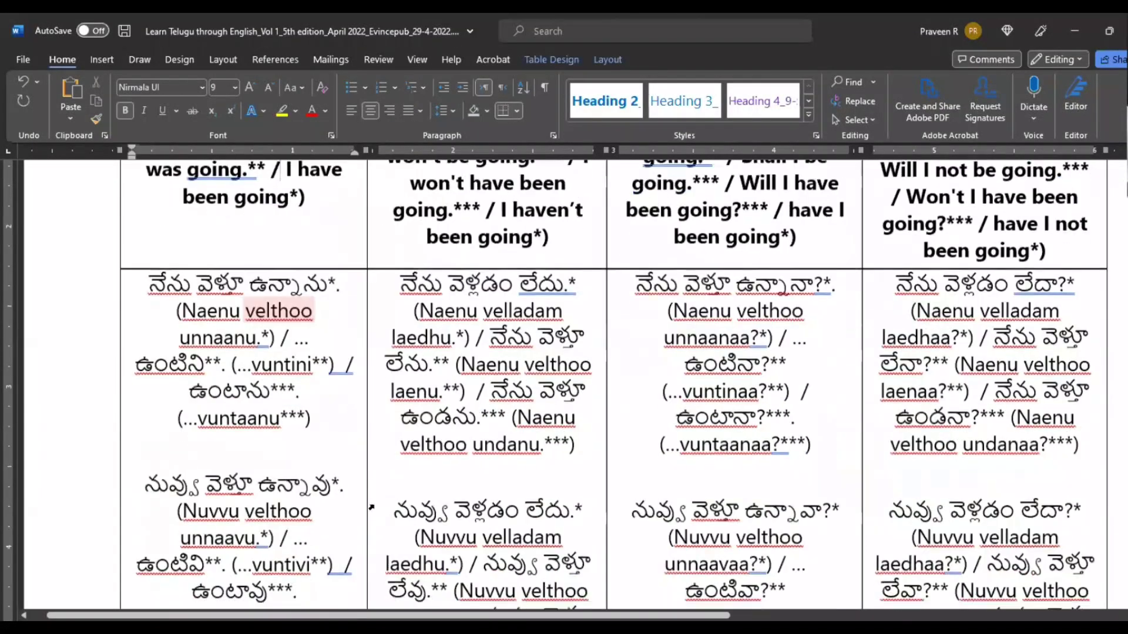
Read the Telugu transliterations of the "Nuvvu", "Athadu" and "Aayana" sentences in the first column of the Word table.
{"action": "scroll", "coordinate": [352, 506], "scroll_direction": "down", "scroll_amount": 3}
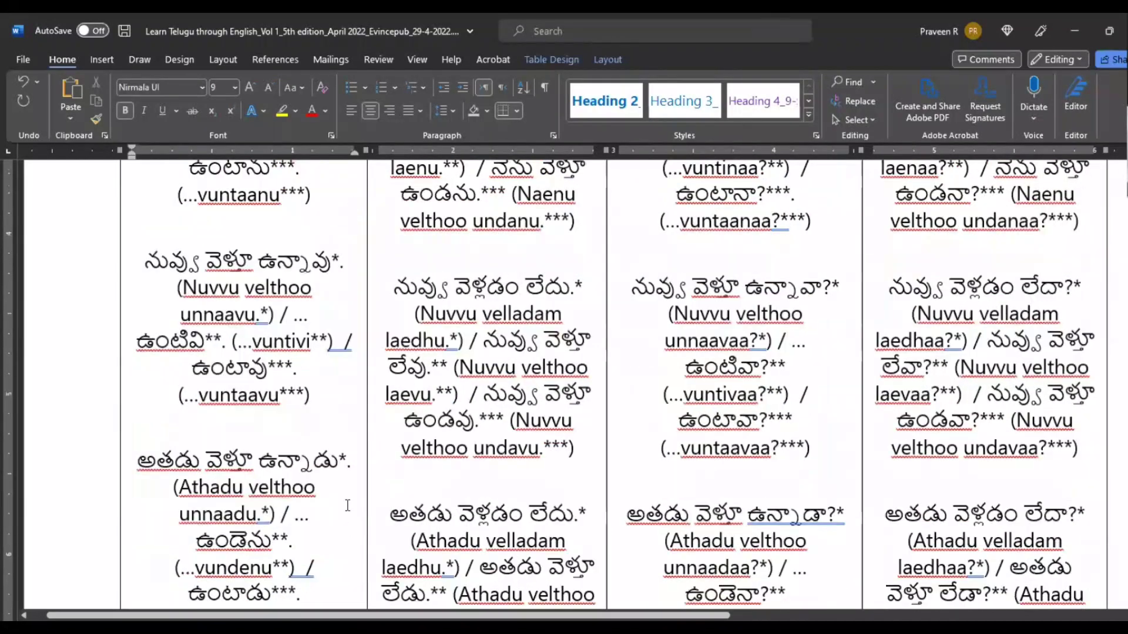
{"action": "scroll", "coordinate": [347, 506], "scroll_direction": "down", "scroll_amount": 1}
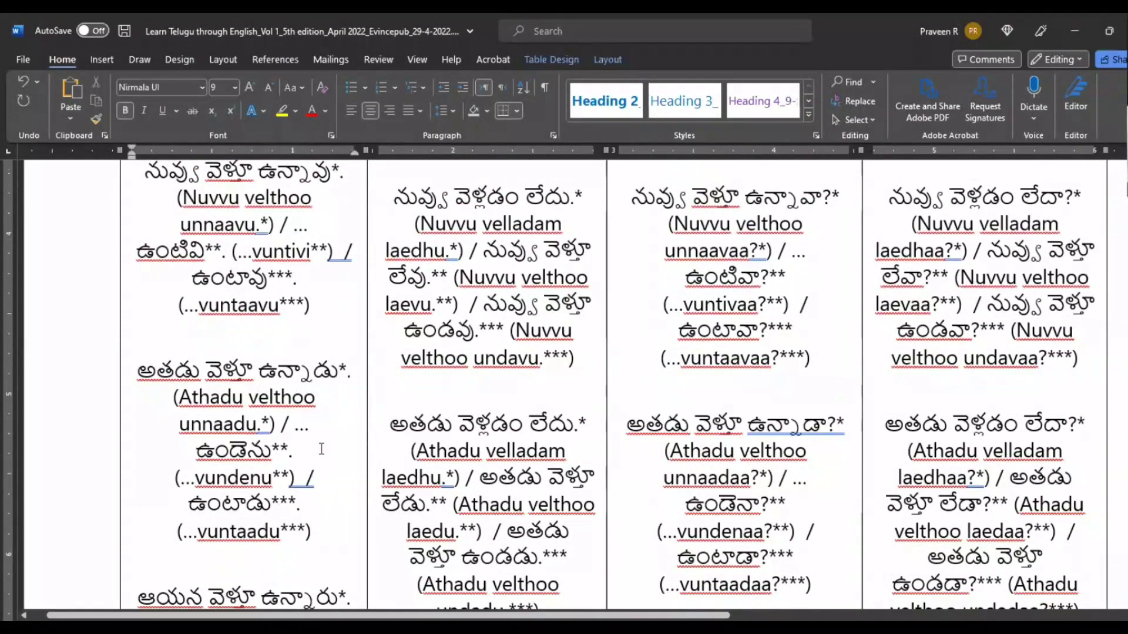
{"action": "scroll", "coordinate": [321, 449], "scroll_direction": "down", "scroll_amount": 2}
{"action": "double_click", "coordinate": [277, 461]}
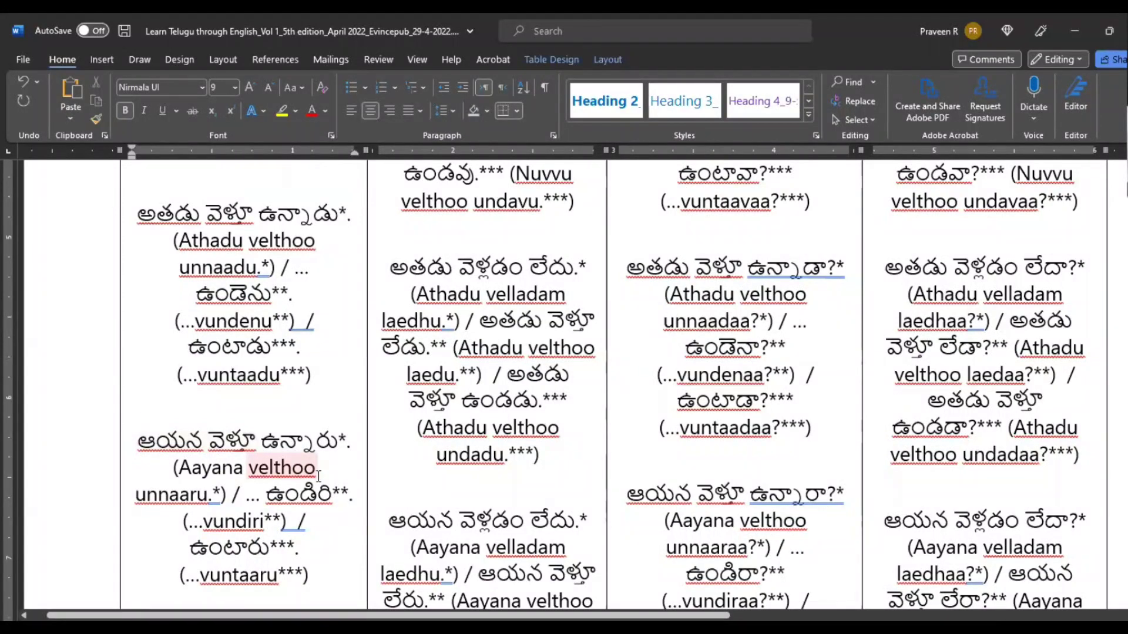
{"action": "scroll", "coordinate": [317, 476], "scroll_direction": "up", "scroll_amount": 4}
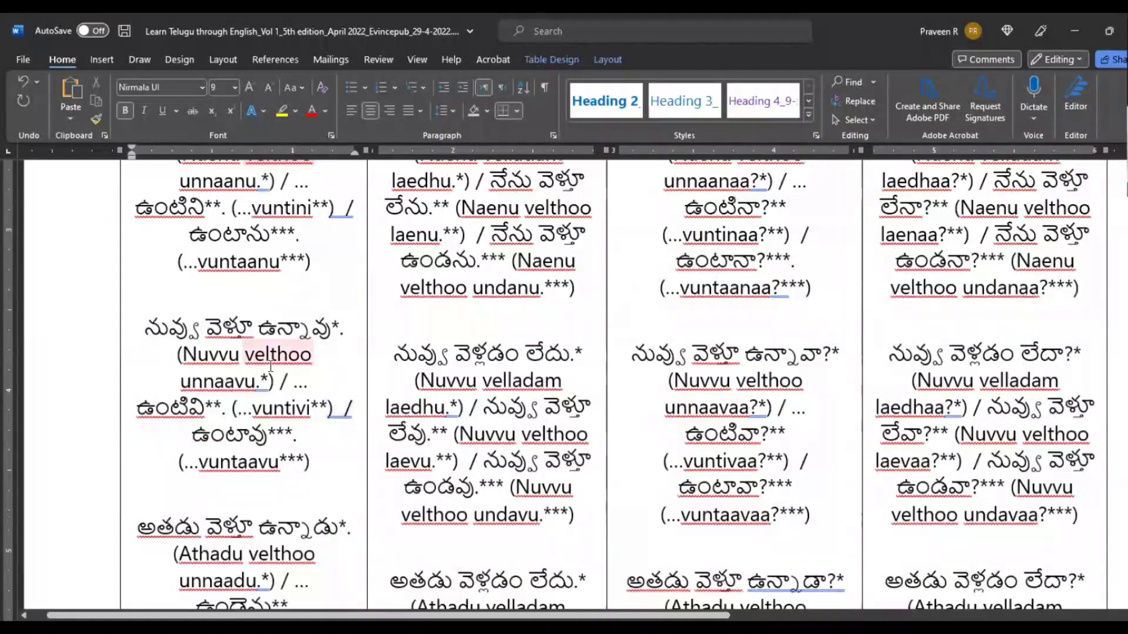
{"action": "scroll", "coordinate": [256, 409], "scroll_direction": "down", "scroll_amount": 1}
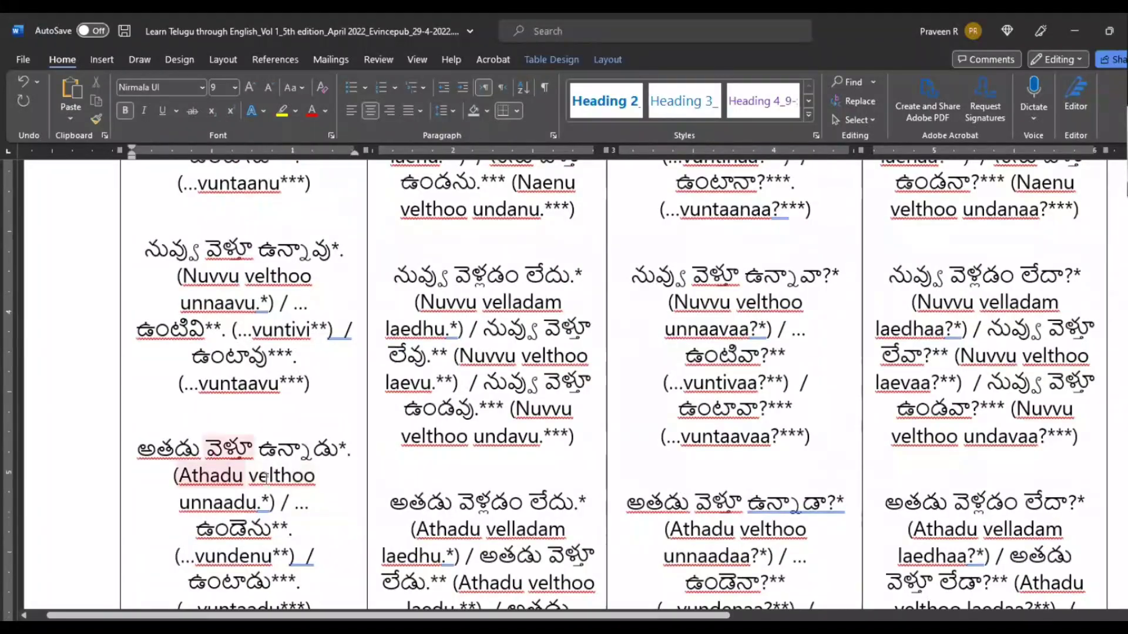
Return to the form, duplicate the "I am going. / I have been going" question and change the copy's text to "You are going.".
{"action": "key", "text": "alt+Tab"}
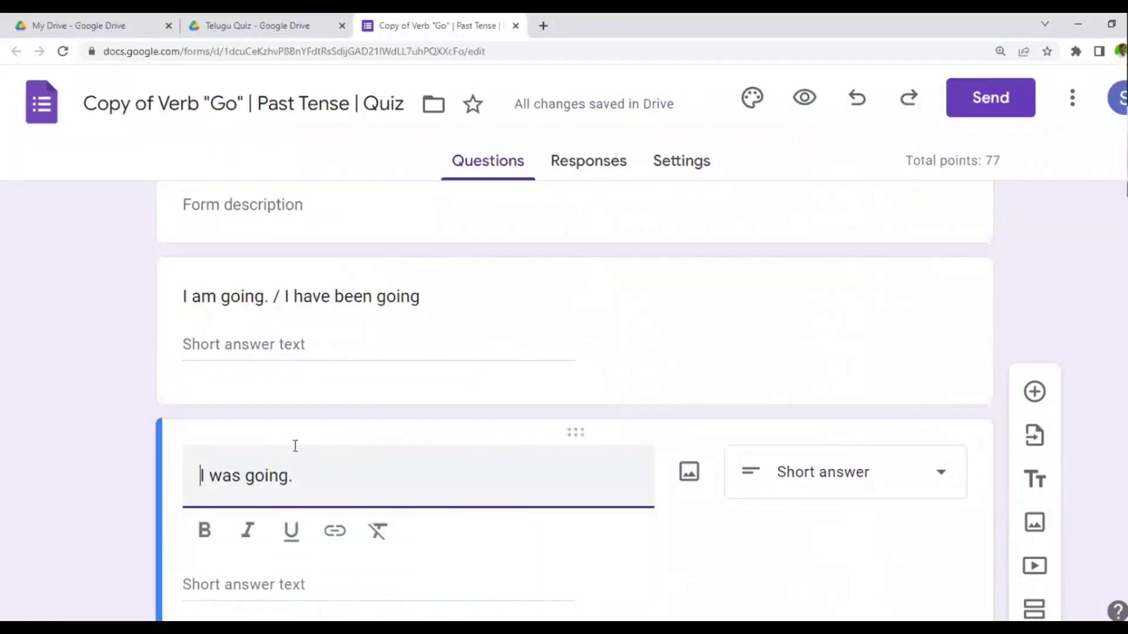
{"action": "left_click", "coordinate": [184, 296]}
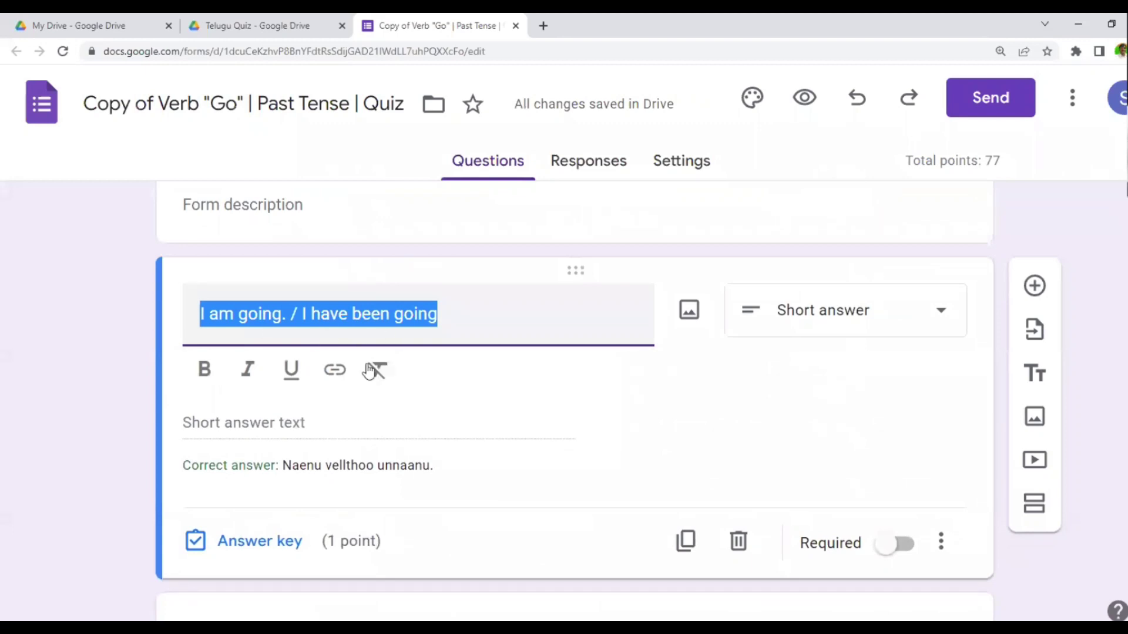
{"action": "left_click", "coordinate": [416, 484]}
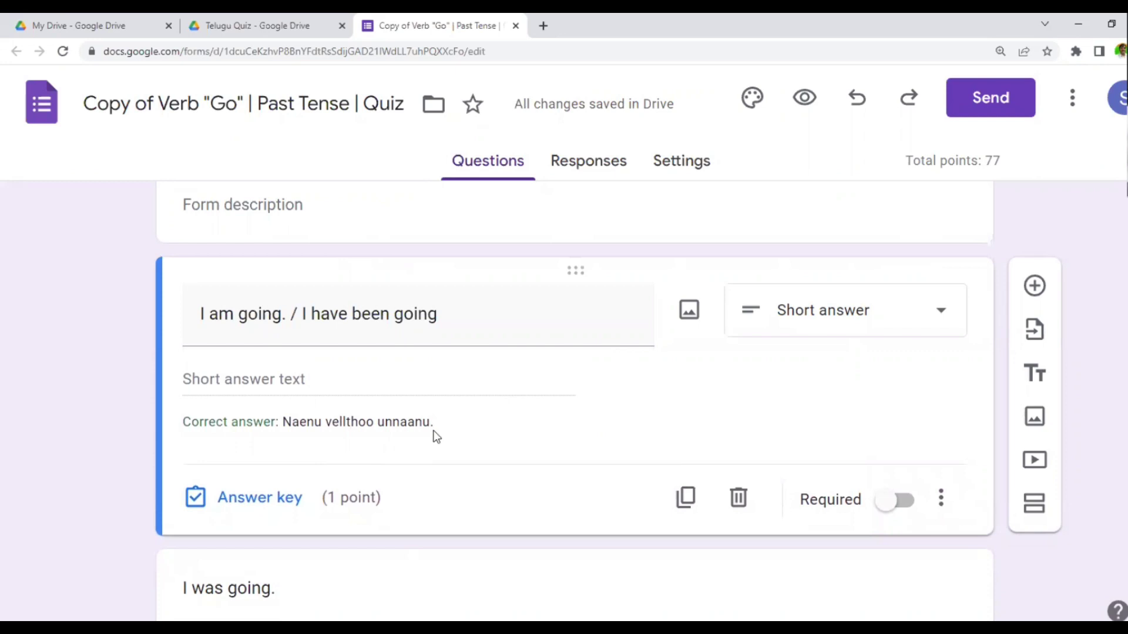
{"action": "scroll", "coordinate": [441, 448], "scroll_direction": "up", "scroll_amount": 1}
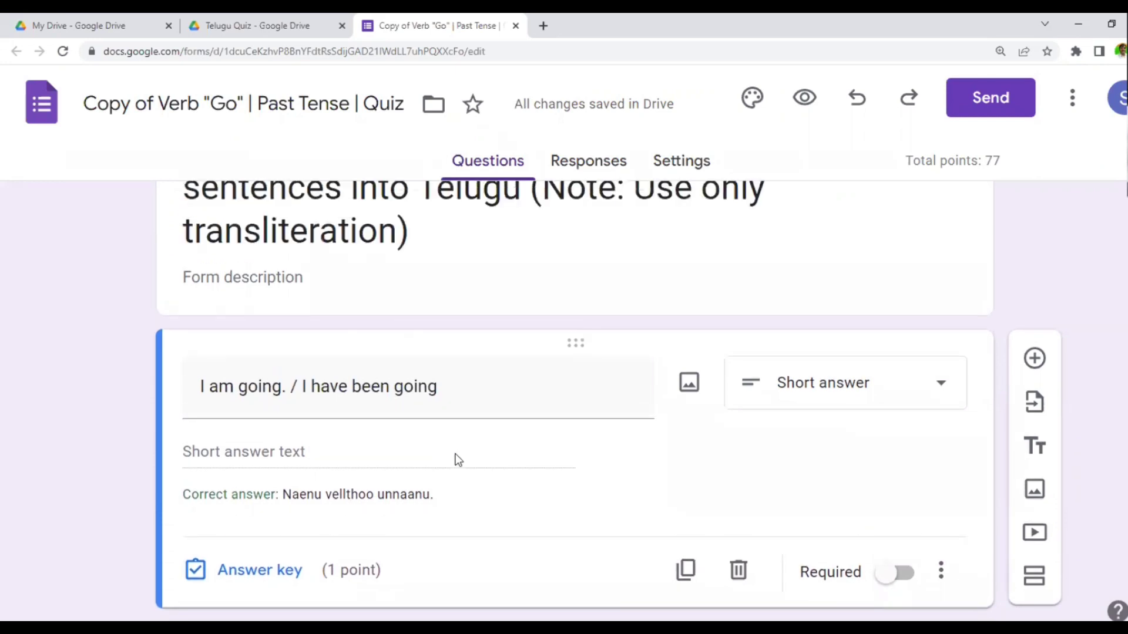
{"action": "scroll", "coordinate": [412, 460], "scroll_direction": "down", "scroll_amount": 1}
{"action": "scroll", "coordinate": [444, 448], "scroll_direction": "down", "scroll_amount": 1}
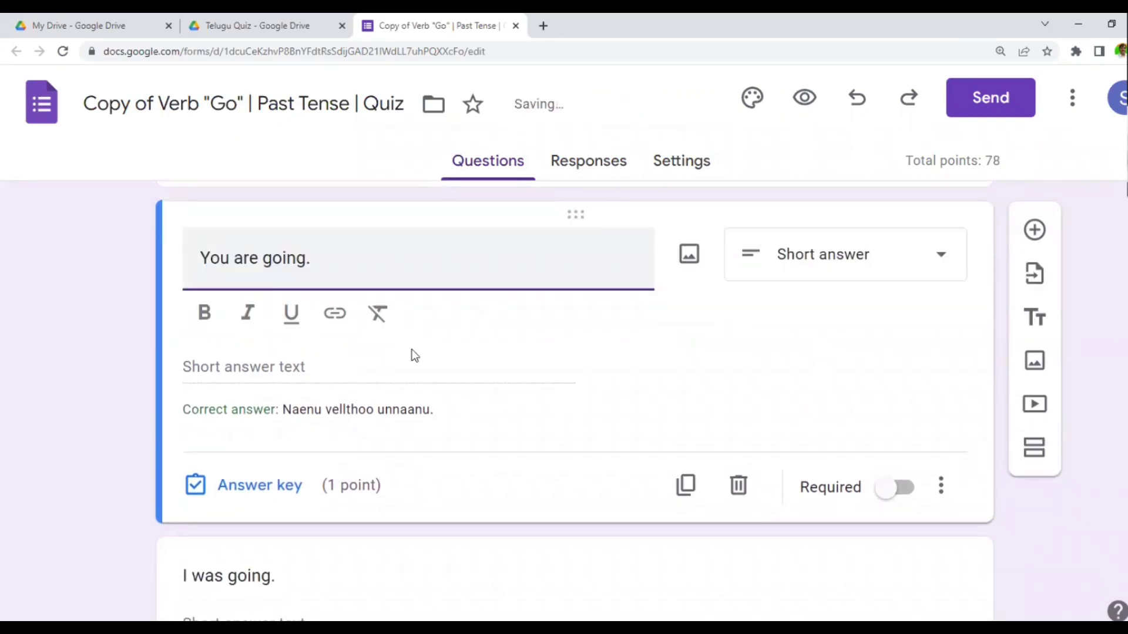
Set the correct answer for "You are going." to "Naenu vellthoo unnaavu." and add "(non honorific)" to the question text.
{"action": "left_click", "coordinate": [269, 493]}
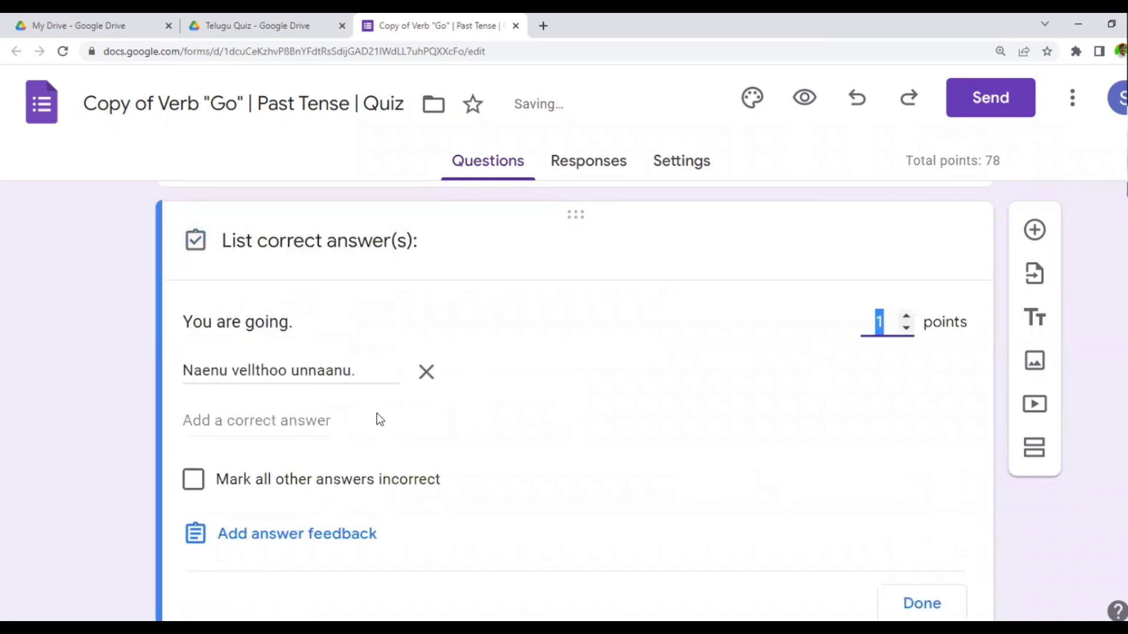
{"action": "triple_click", "coordinate": [370, 371]}
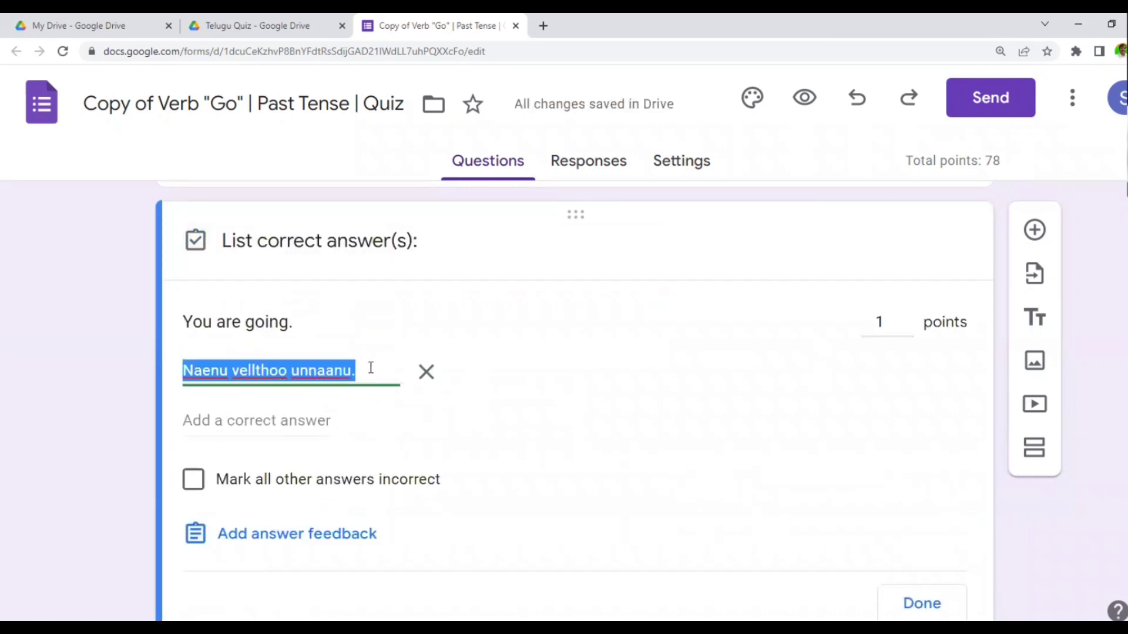
{"action": "left_click", "coordinate": [373, 369]}
{"action": "type", "text": "(equal status,"}
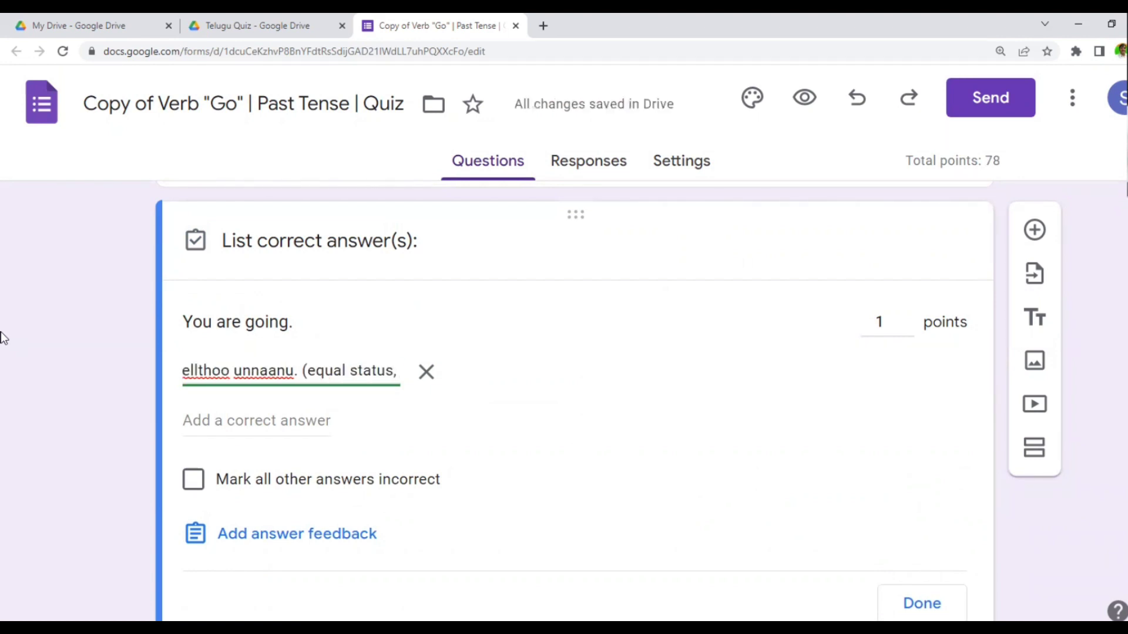
{"action": "key", "text": "ctrl+shift+Left"}
{"action": "key", "text": "ctrl+shift+Left"}
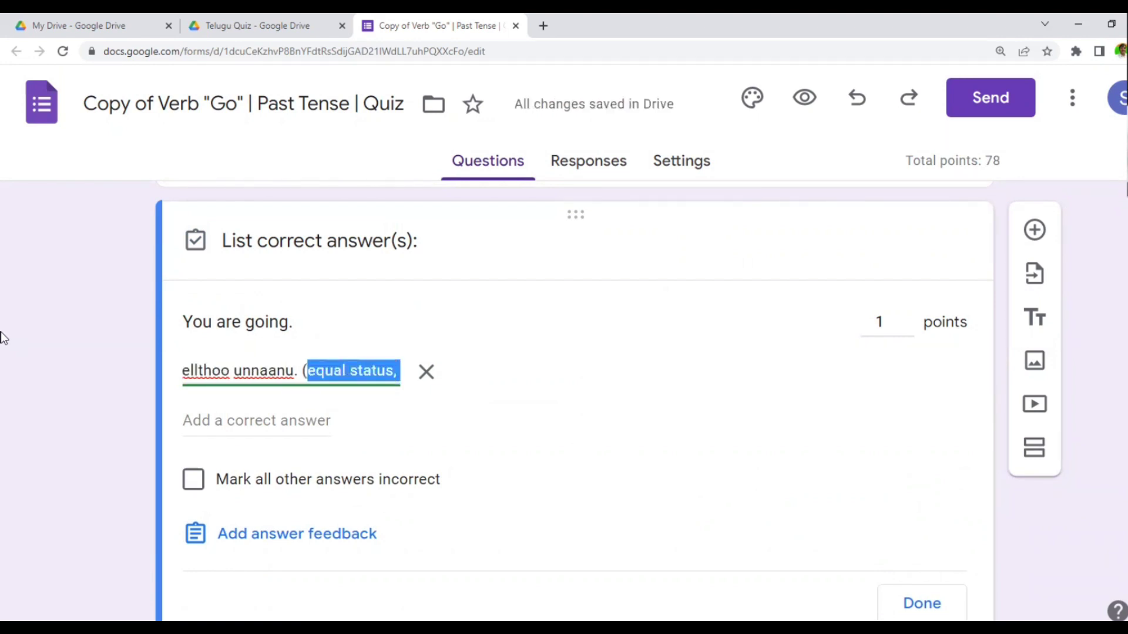
{"action": "type", "text": "non"}
{"action": "type", "text": "onorific)"}
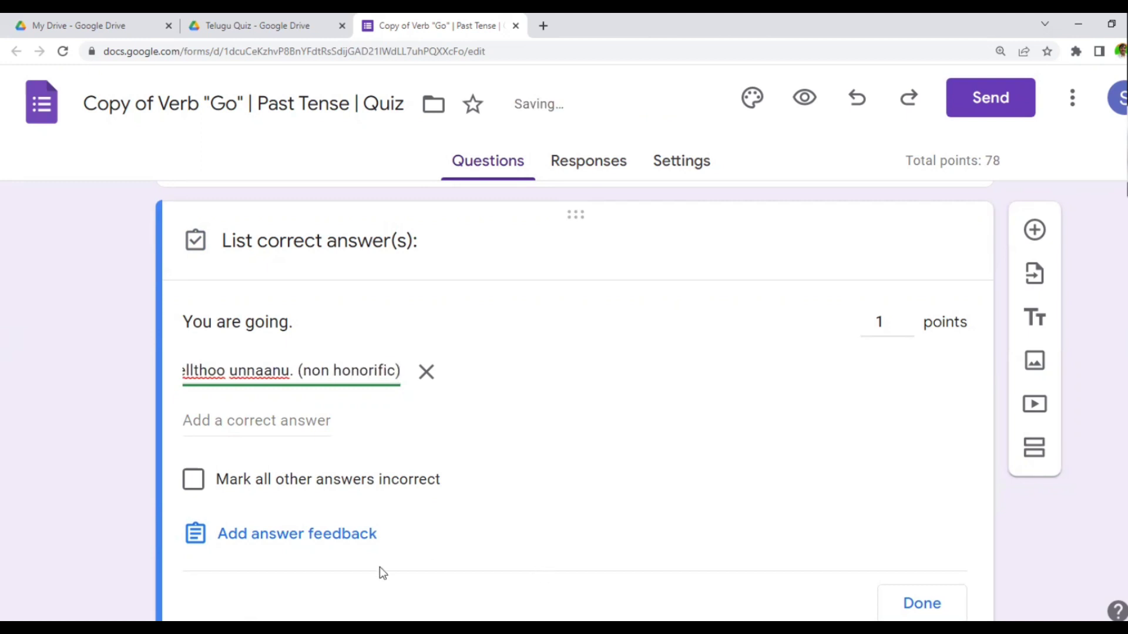
{"action": "key", "text": "Return"}
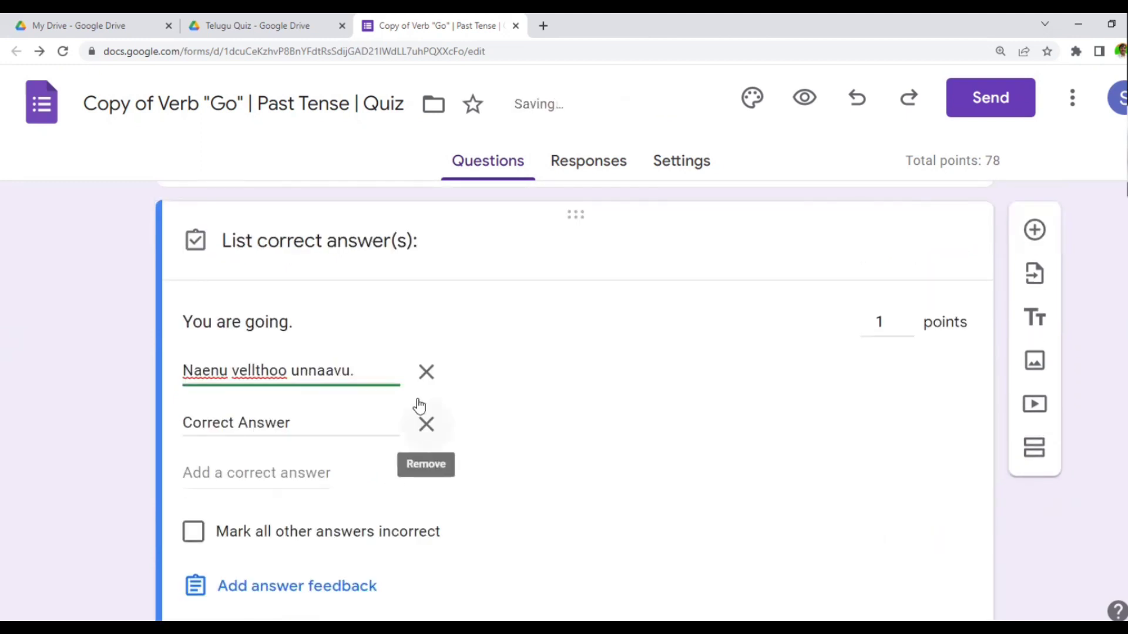
{"action": "scroll", "coordinate": [622, 397], "scroll_direction": "down", "scroll_amount": 1}
Switch to the Word document and read the first column's transliterations from the "Athadu" sentence down to the "Ivi/Avi" sentence.
{"action": "key", "text": "alt+Tab"}
{"action": "right_click", "coordinate": [183, 304]}
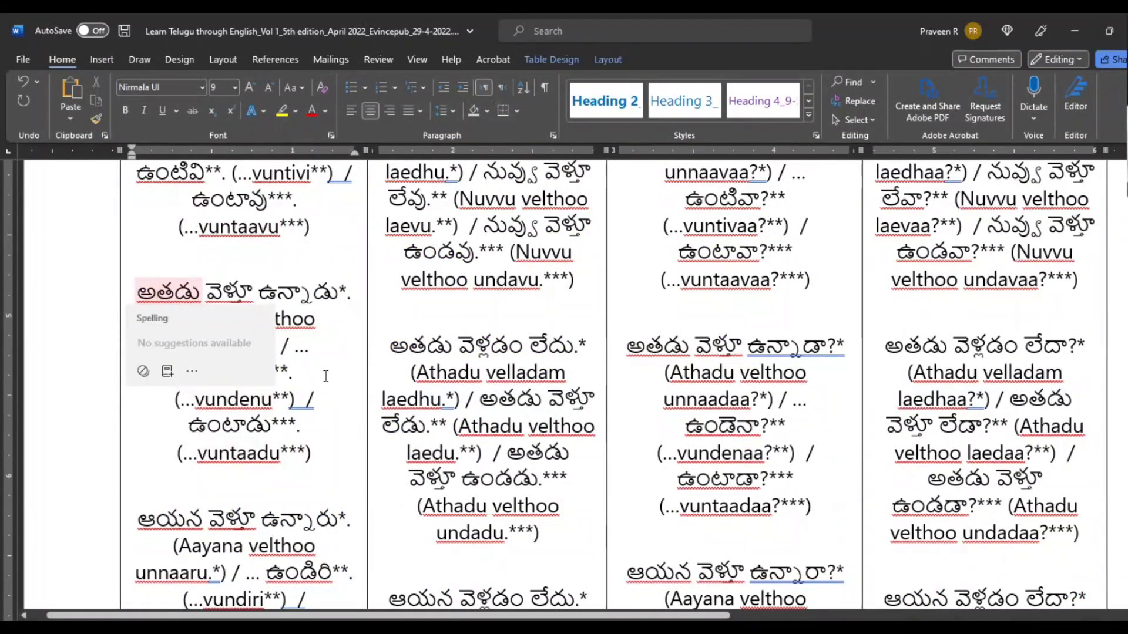
{"action": "key", "text": "alt+Tab"}
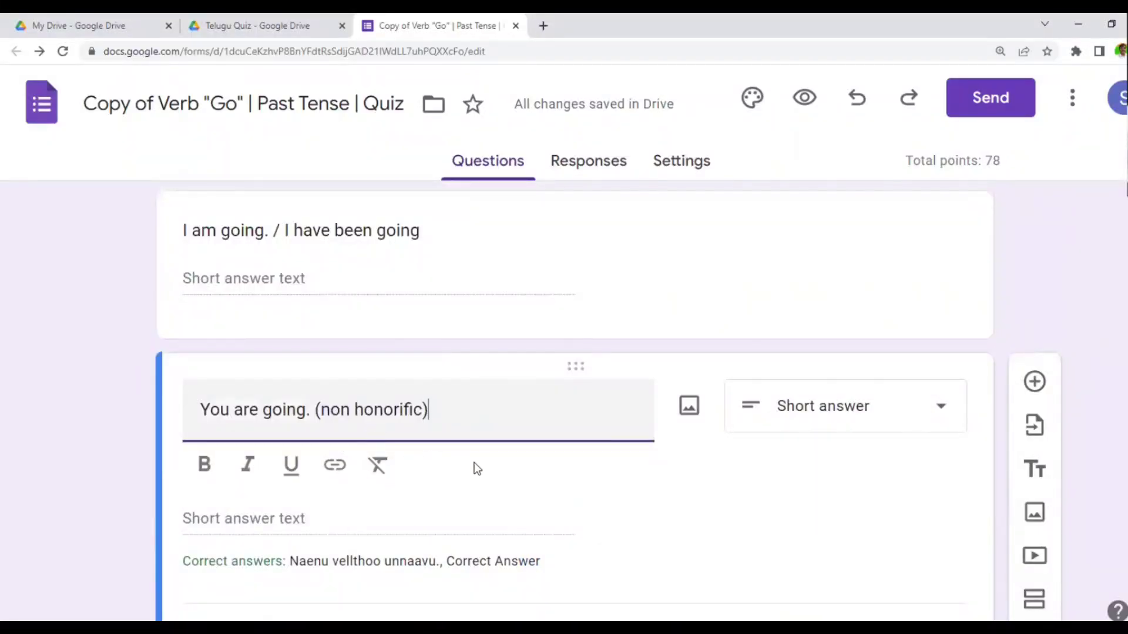
{"action": "key", "text": "alt+Tab"}
{"action": "scroll", "coordinate": [349, 435], "scroll_direction": "down", "scroll_amount": 2}
{"action": "scroll", "coordinate": [349, 435], "scroll_direction": "down", "scroll_amount": 3}
{"action": "scroll", "coordinate": [308, 407], "scroll_direction": "down", "scroll_amount": 1}
{"action": "scroll", "coordinate": [308, 407], "scroll_direction": "down", "scroll_amount": 4}
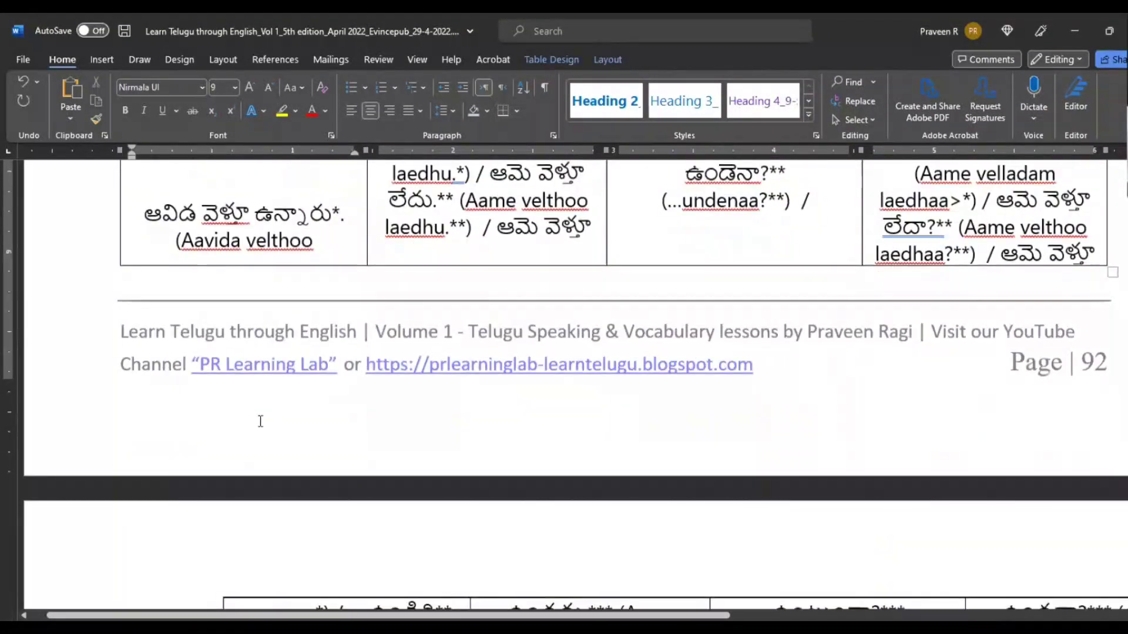
{"action": "scroll", "coordinate": [260, 422], "scroll_direction": "down", "scroll_amount": 6}
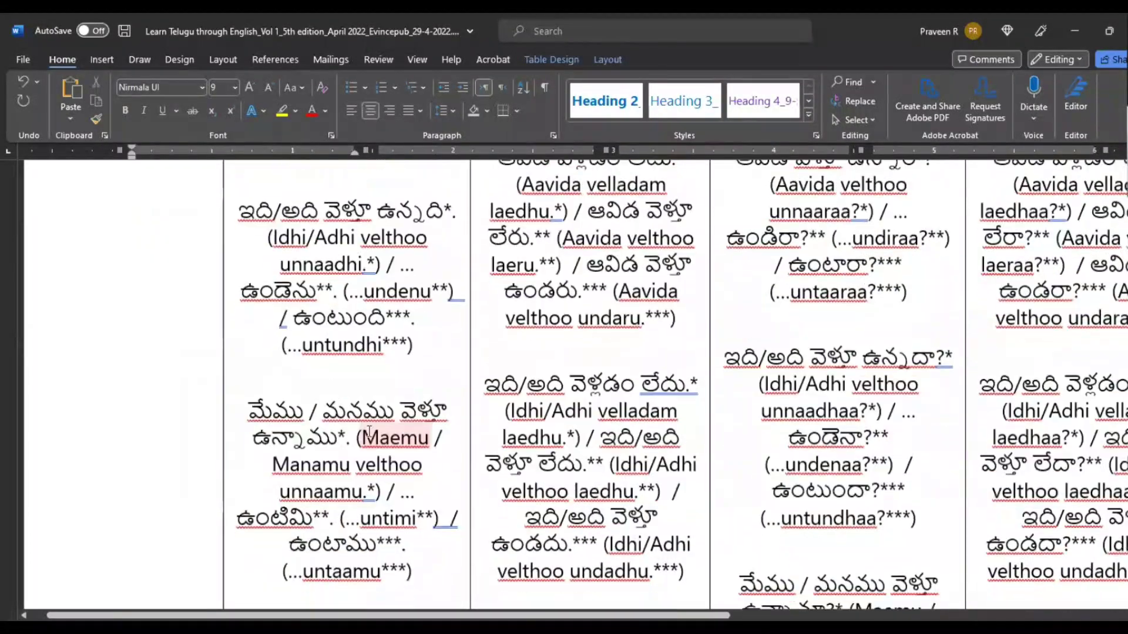
{"action": "scroll", "coordinate": [369, 434], "scroll_direction": "down", "scroll_amount": 1}
{"action": "scroll", "coordinate": [355, 430], "scroll_direction": "down", "scroll_amount": 2}
{"action": "scroll", "coordinate": [354, 430], "scroll_direction": "down", "scroll_amount": 6}
{"action": "scroll", "coordinate": [360, 433], "scroll_direction": "down", "scroll_amount": 2}
{"action": "scroll", "coordinate": [360, 434], "scroll_direction": "up", "scroll_amount": 6}
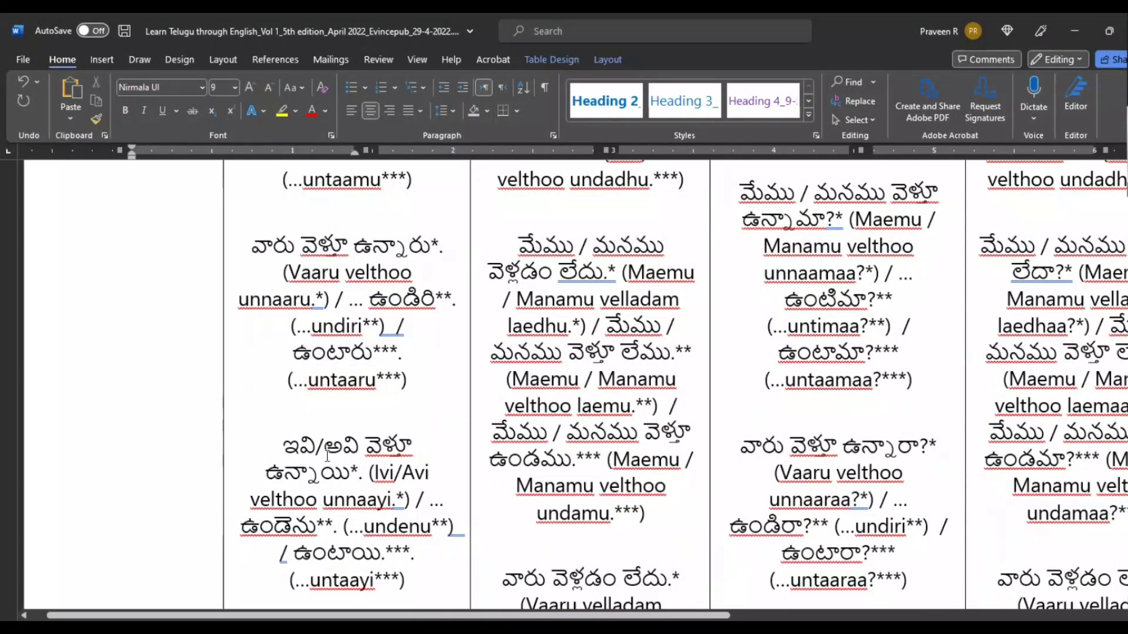
Return to the form, duplicate the "You are going. (non honorific)" question and replace "You" with "They" in the copy.
{"action": "key", "text": "alt+Tab"}
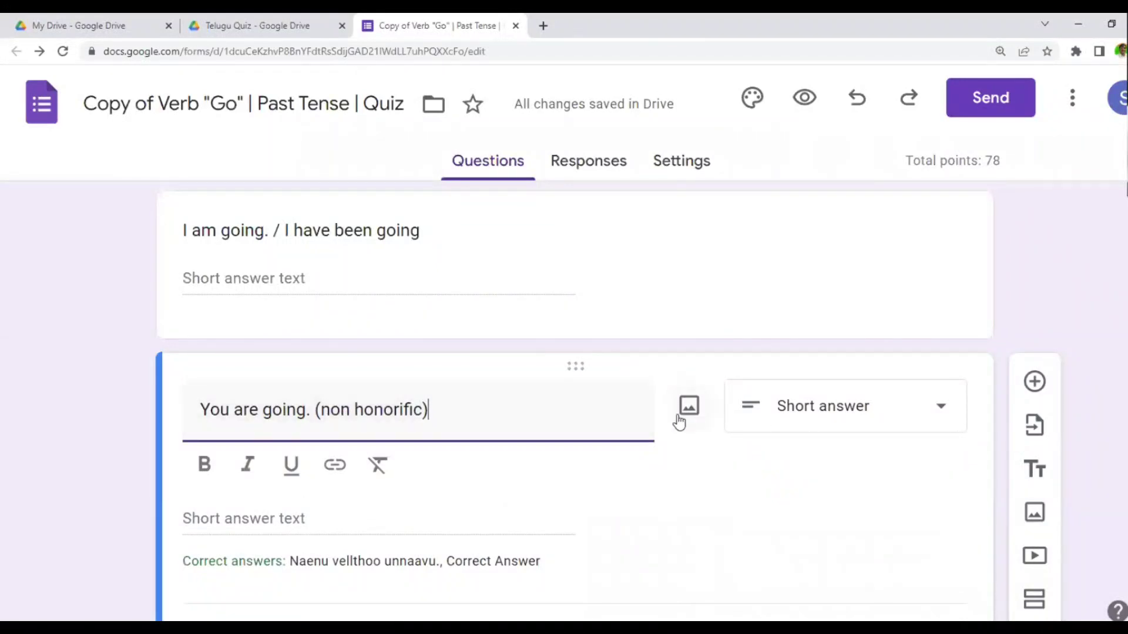
{"action": "scroll", "coordinate": [654, 428], "scroll_direction": "down", "scroll_amount": 2}
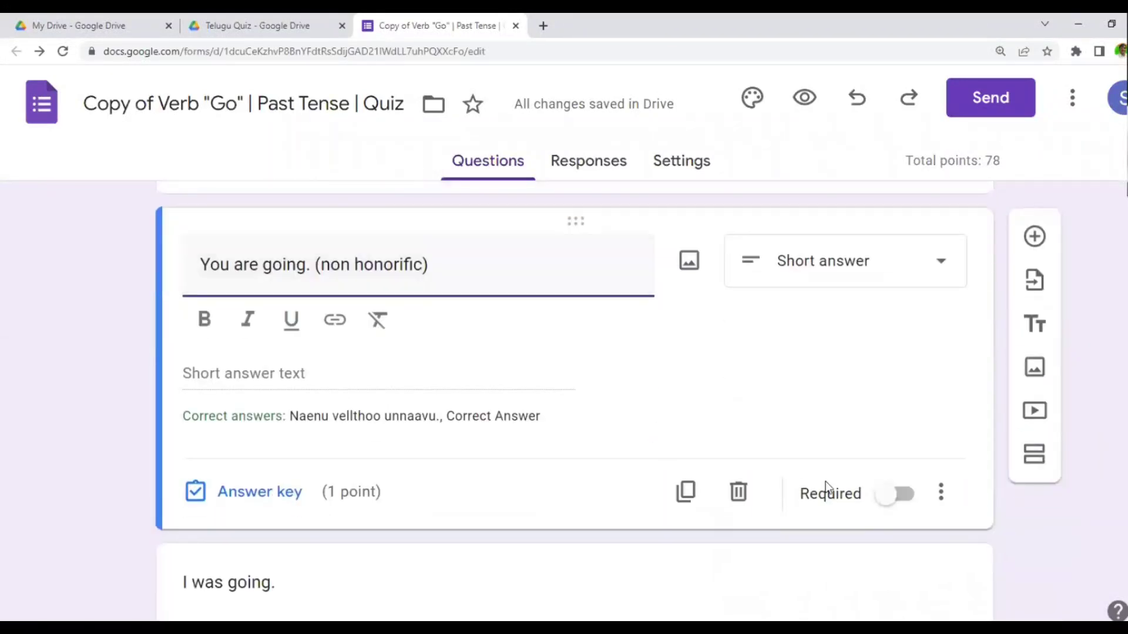
{"action": "left_click", "coordinate": [687, 494]}
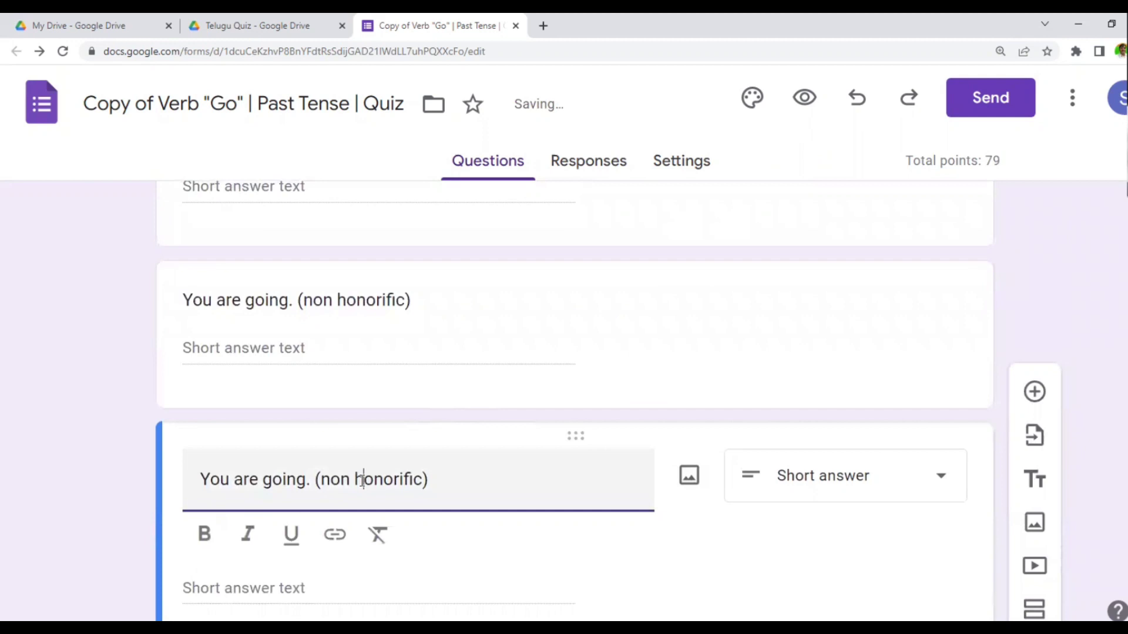
{"action": "key", "text": "Home"}
{"action": "key", "text": "shift+Right"}
{"action": "key", "text": "shift+Right"}
{"action": "key", "text": "shift+Right"}
{"action": "type", "text": "They"}
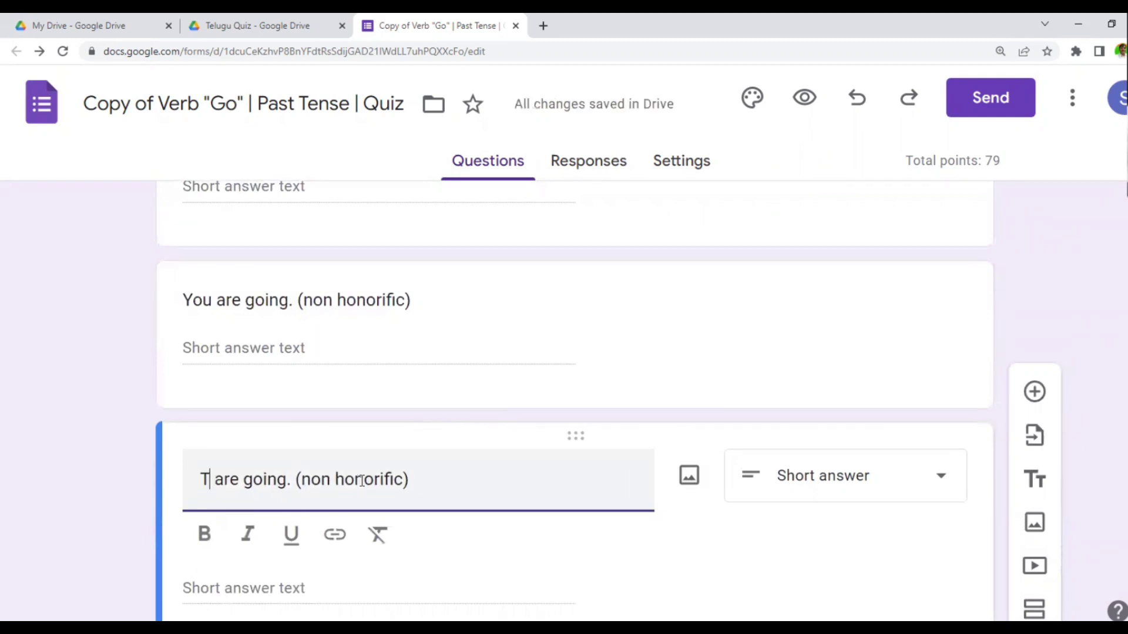
Replace the "non honorific" note in the "They are going." question with "things, far".
{"action": "key", "text": "ctrl+Right"}
{"action": "key", "text": "ctrl+Right"}
{"action": "key", "text": "ctrl+Right"}
{"action": "key", "text": "ctrl+Right"}
{"action": "key", "text": "ctrl+Right"}
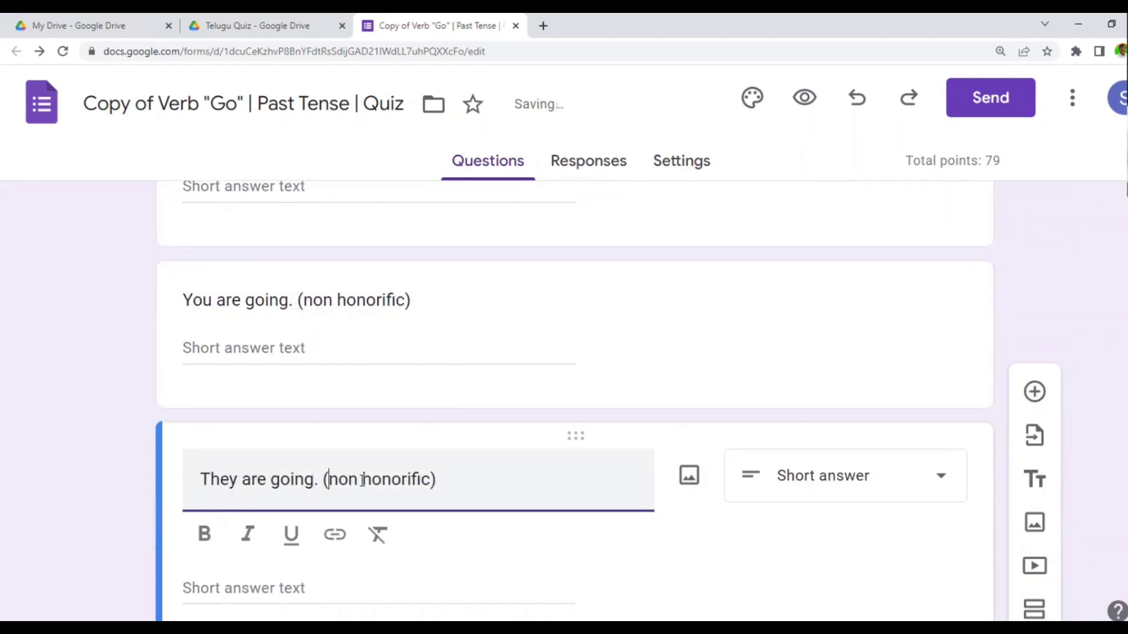
{"action": "type", "text": "things,"}
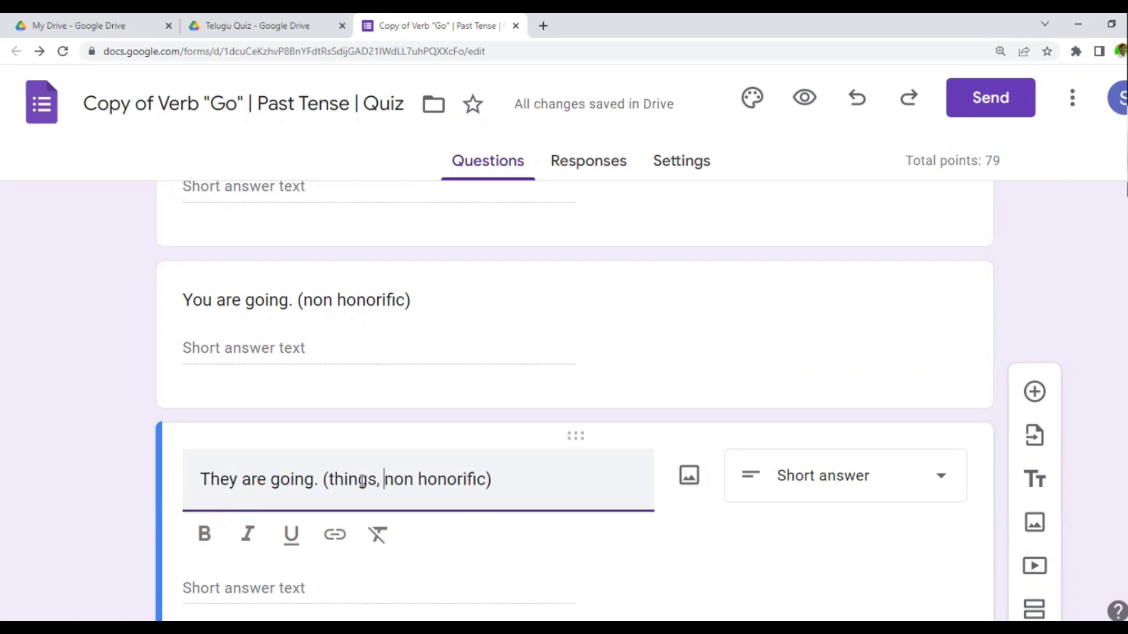
{"action": "key", "text": "ctrl+shift+Right"}
{"action": "key", "text": "ctrl+shift+Right"}
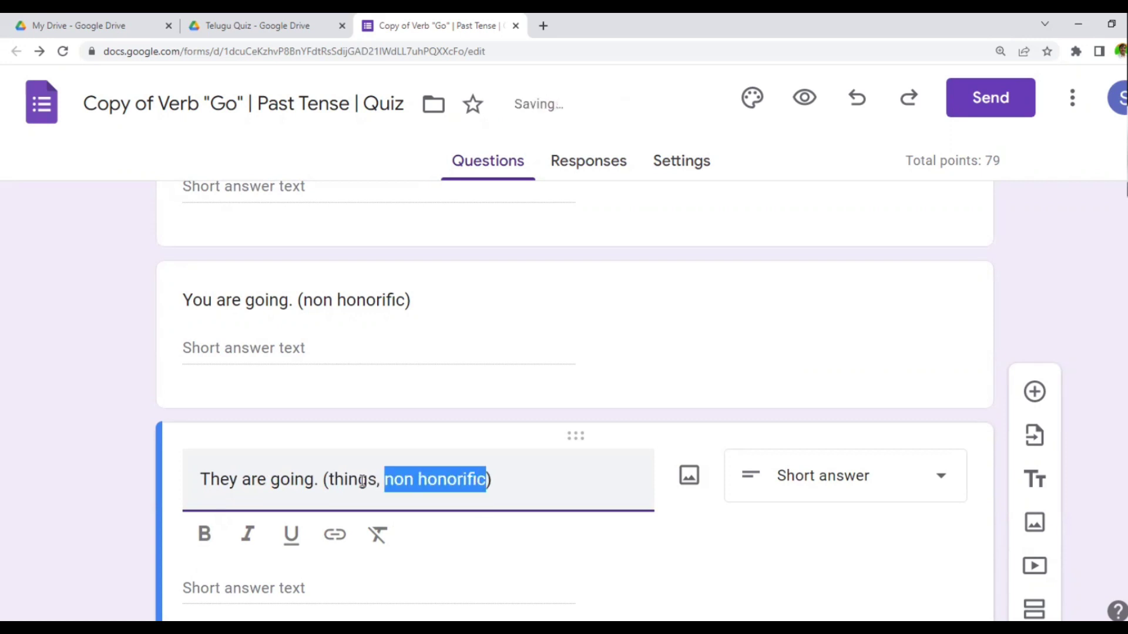
{"action": "key", "text": "BackSpace"}
{"action": "type", "text": "far"}
Open the answer key of "They are going. (things, far)" and remove the extra "Correct Answer" entry.
{"action": "scroll", "coordinate": [591, 527], "scroll_direction": "down", "scroll_amount": 1}
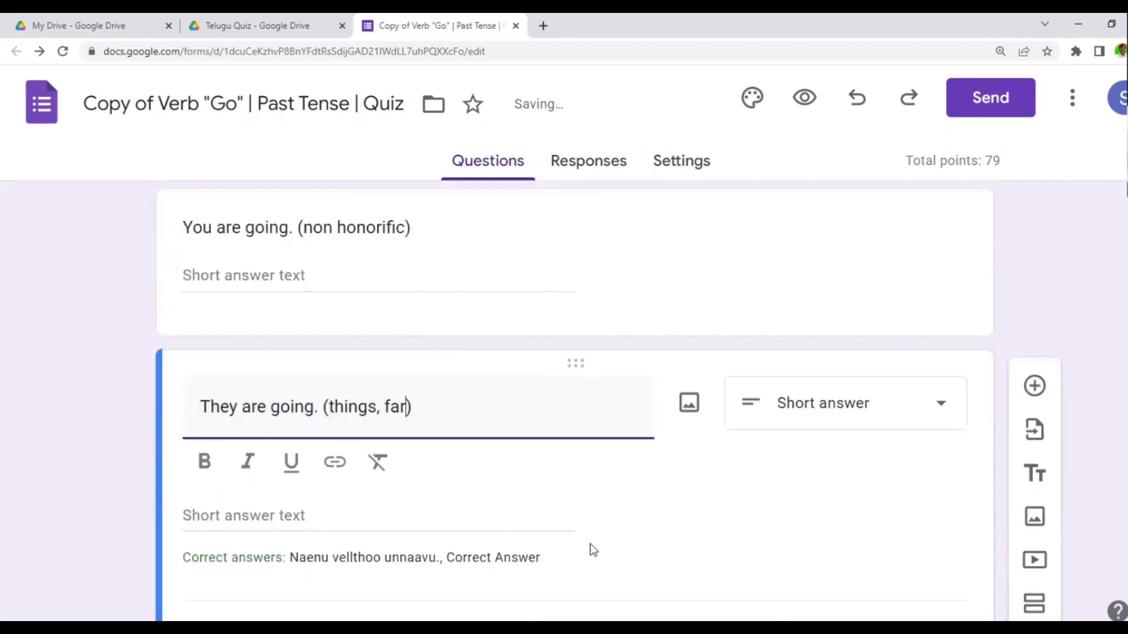
{"action": "scroll", "coordinate": [546, 496], "scroll_direction": "down", "scroll_amount": 1}
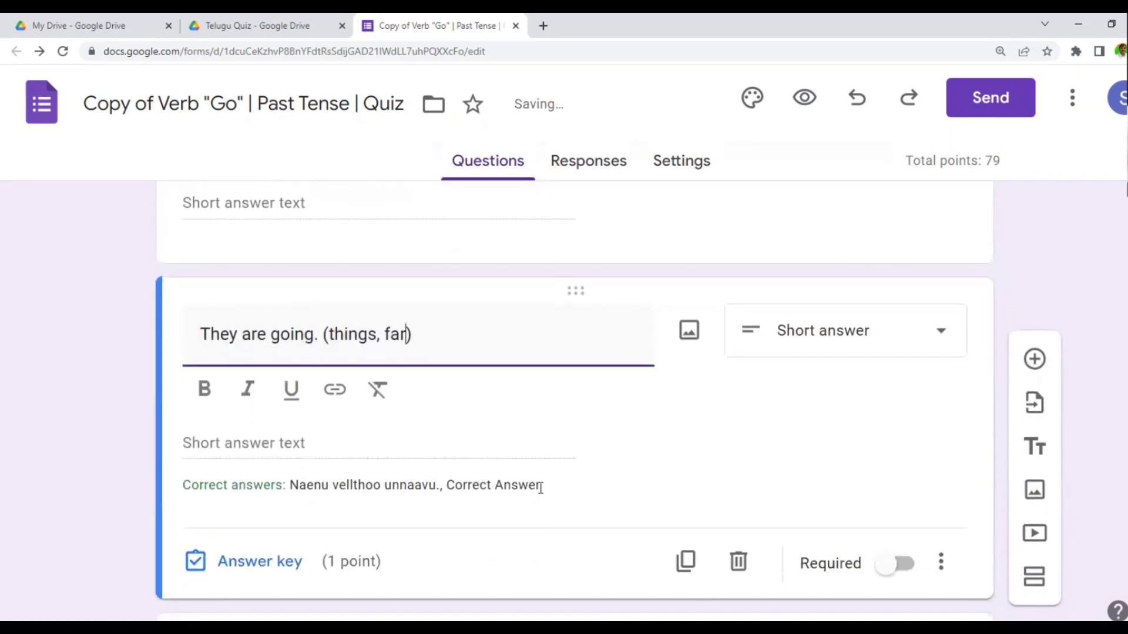
{"action": "left_click", "coordinate": [257, 561]}
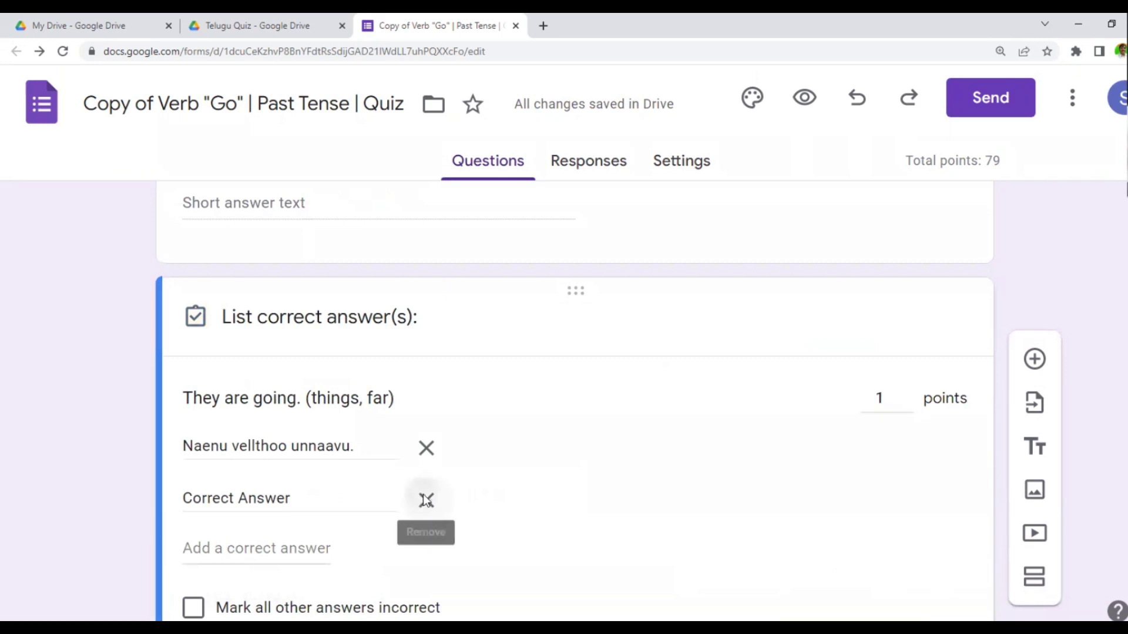
{"action": "left_click", "coordinate": [426, 499]}
Change the remaining correct answer for "They are going. (things, far)" to "Avi vellthoo unnaayi.".
{"action": "left_click", "coordinate": [373, 448]}
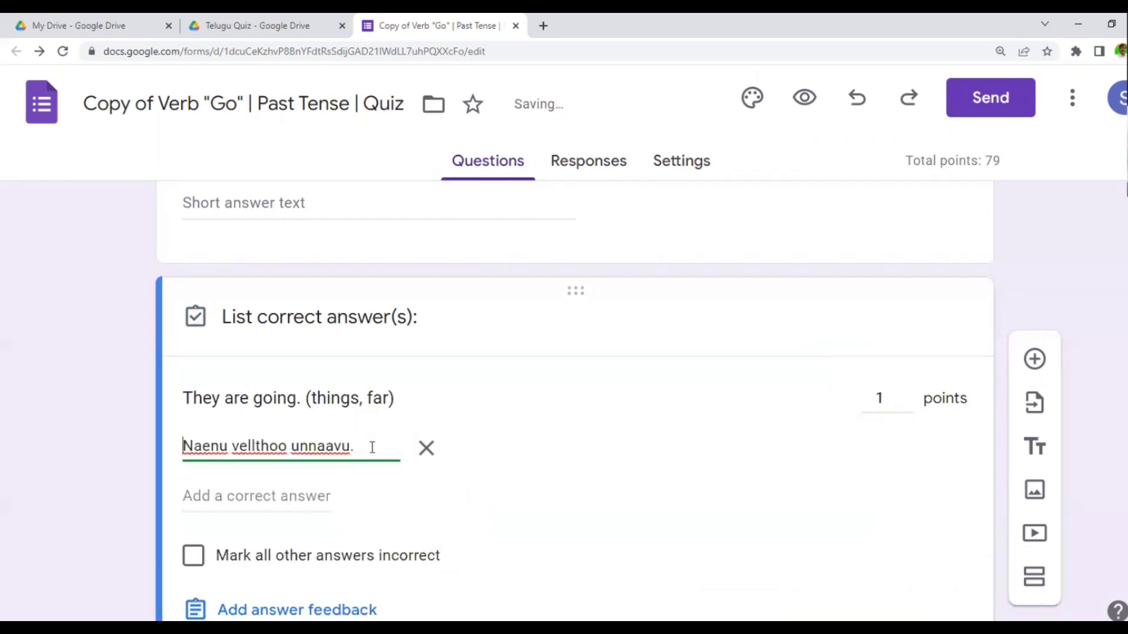
{"action": "key", "text": "ctrl+shift+Right"}
{"action": "type", "text": "Avi"}
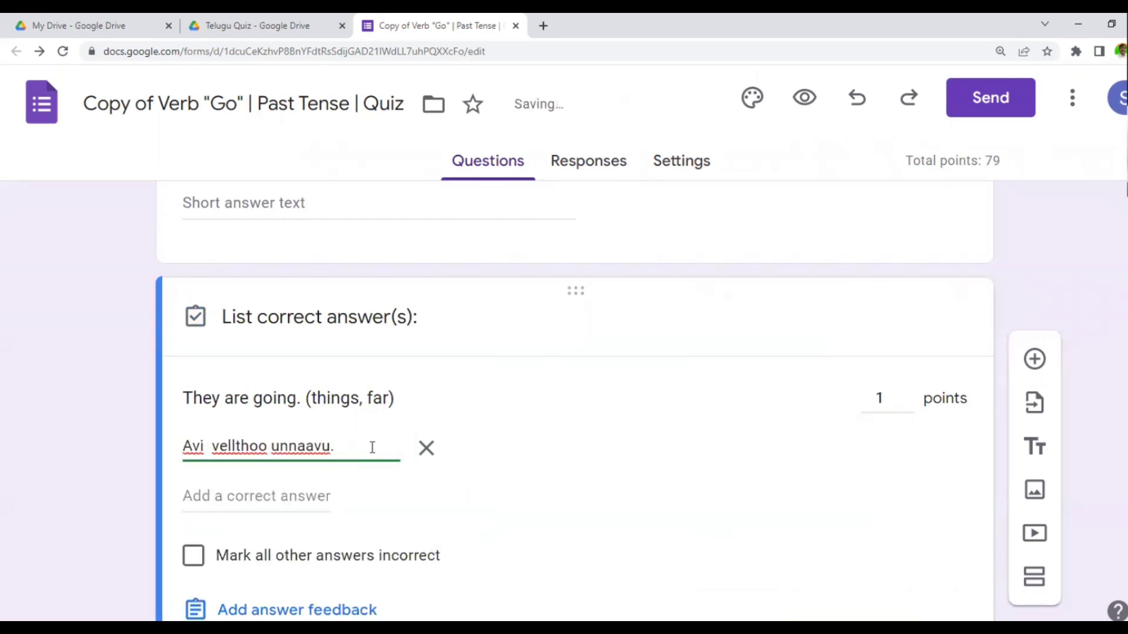
{"action": "key", "text": "BackSpace"}
{"action": "key", "text": "End"}
{"action": "key", "text": "Left"}
{"action": "key", "text": "shift+Left"}
{"action": "key", "text": "shift+Left"}
{"action": "key", "text": "shift+Left"}
{"action": "key", "text": "shift+Right"}
{"action": "type", "text": "yi"}
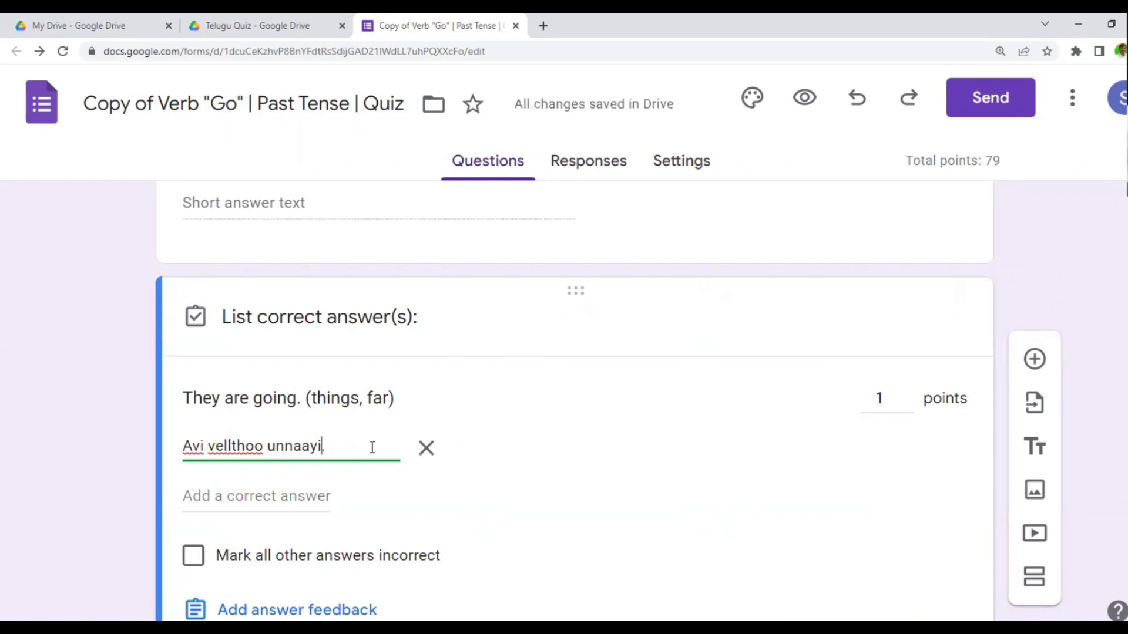
{"action": "scroll", "coordinate": [459, 475], "scroll_direction": "up", "scroll_amount": 1}
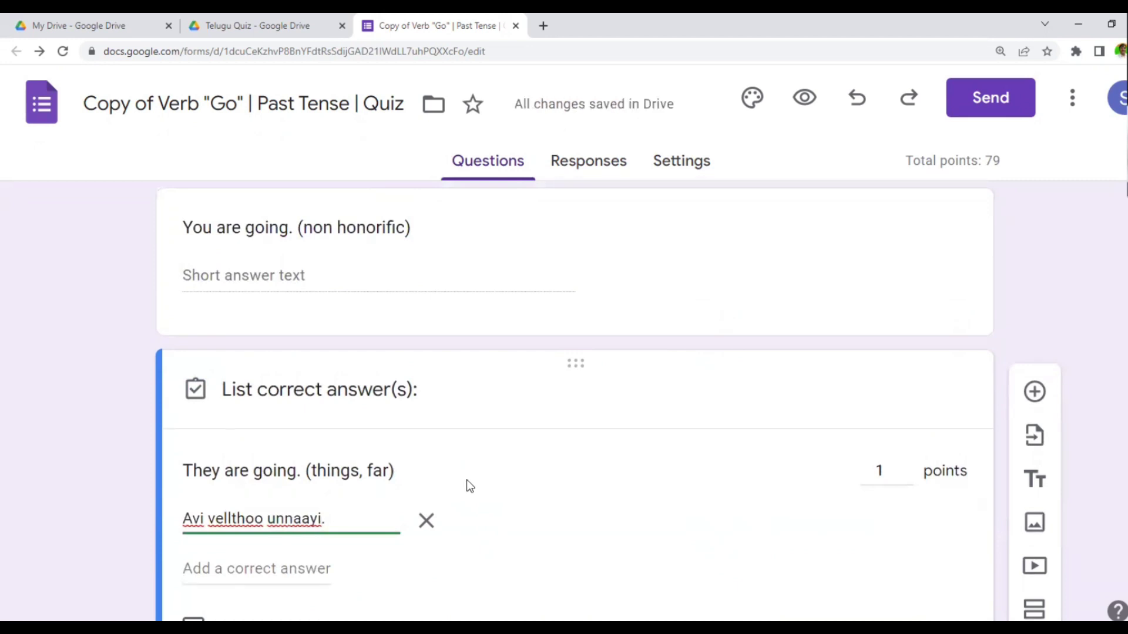
Finish and close the answer key of the "They are going. (things, far)" question.
{"action": "scroll", "coordinate": [486, 493], "scroll_direction": "down", "scroll_amount": 2}
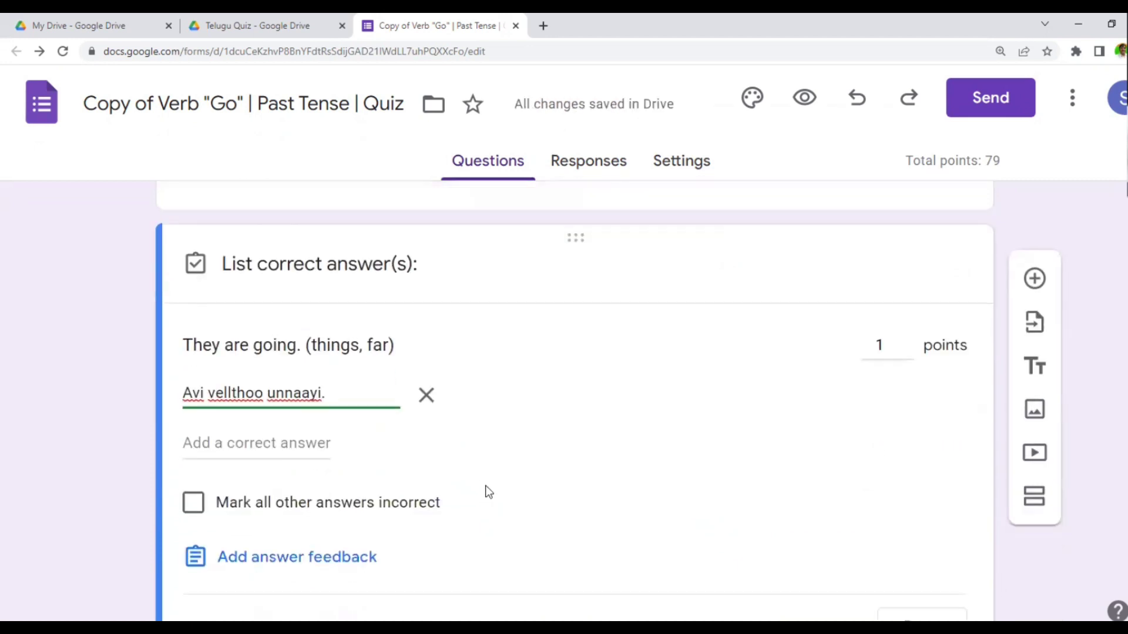
{"action": "left_click", "coordinate": [887, 598]}
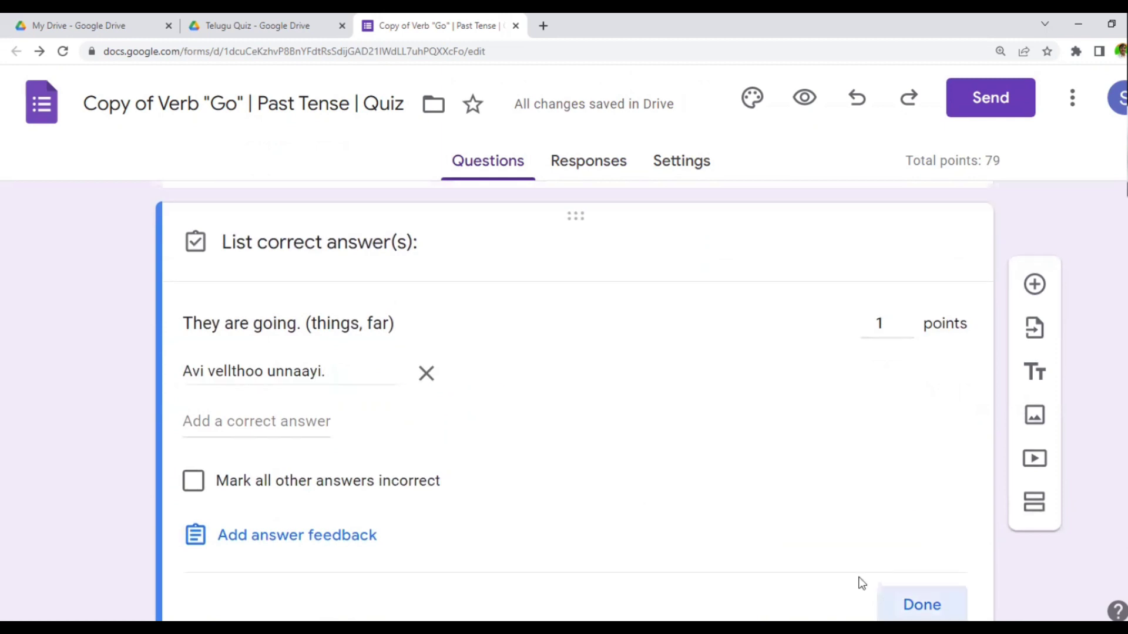
Switch to the Word document and look up the "I am not going" example in the negative sentences of the "Go" table.
{"action": "key", "text": "alt+Tab"}
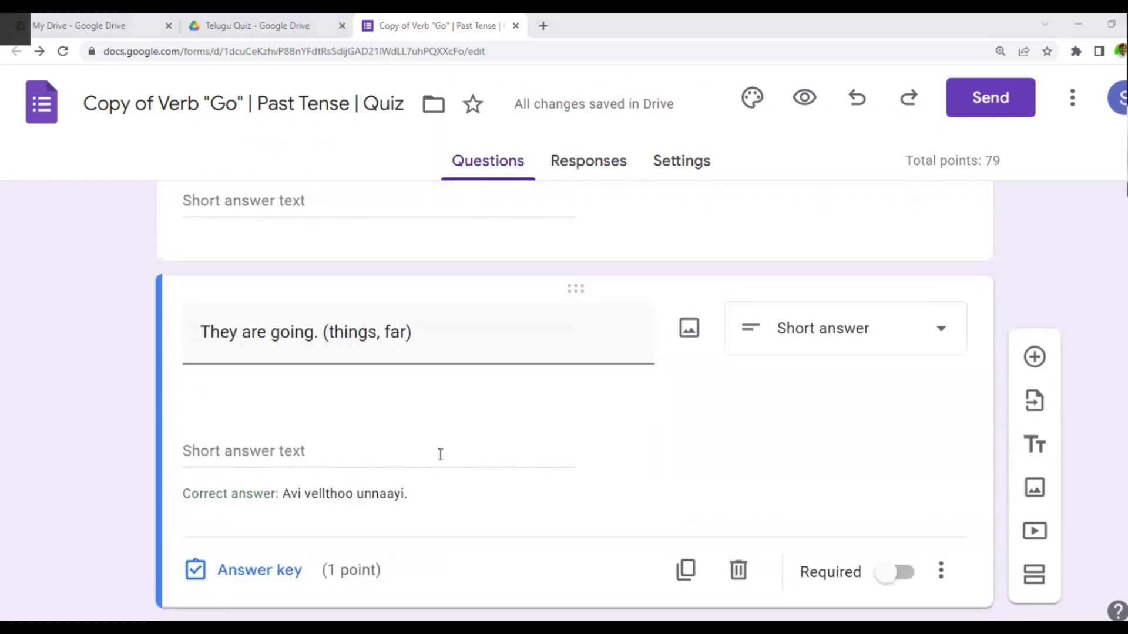
{"action": "scroll", "coordinate": [383, 453], "scroll_direction": "down", "scroll_amount": 4}
{"action": "scroll", "coordinate": [384, 453], "scroll_direction": "down", "scroll_amount": 15}
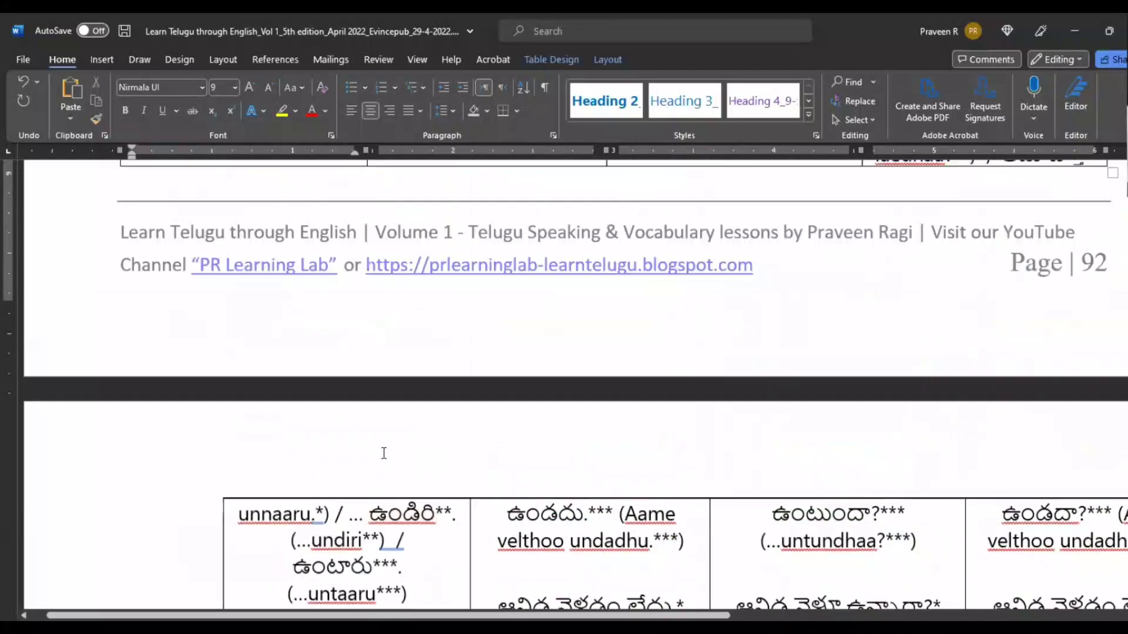
{"action": "scroll", "coordinate": [384, 453], "scroll_direction": "up", "scroll_amount": 15}
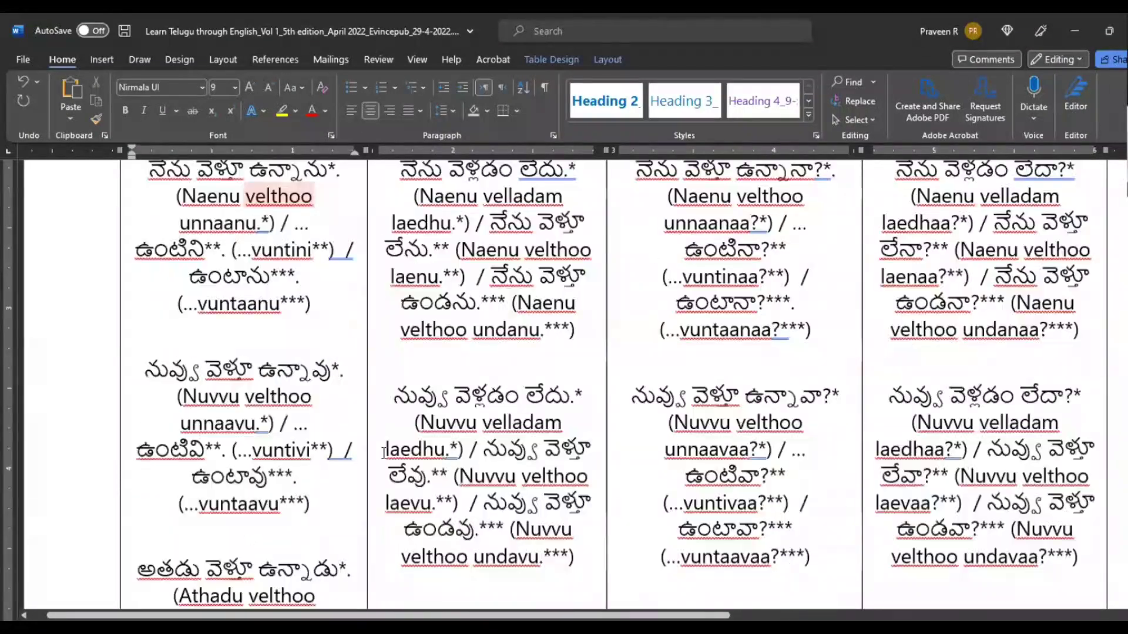
{"action": "scroll", "coordinate": [384, 453], "scroll_direction": "down", "scroll_amount": 3}
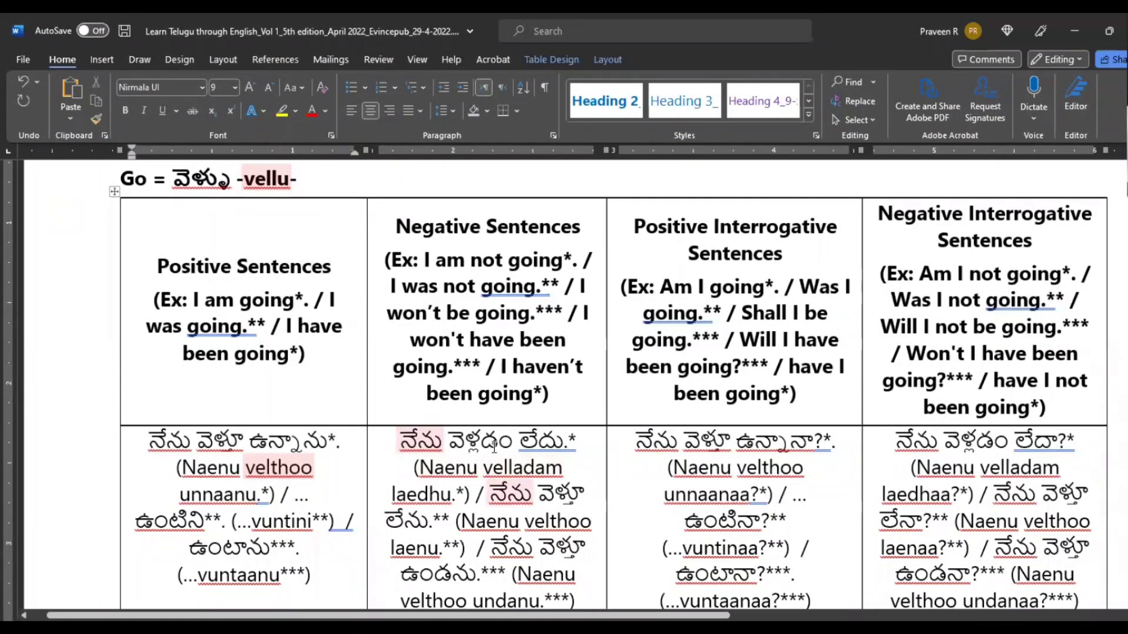
{"action": "left_click", "coordinate": [442, 262]}
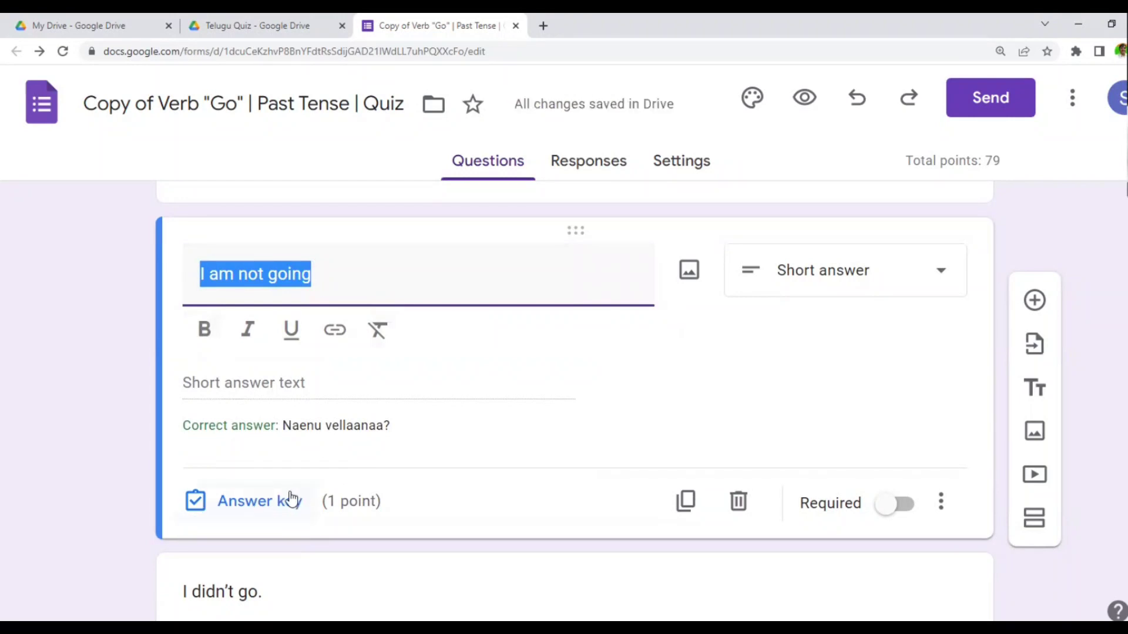
Change the correct answer of the "I am not going" question to "Naenu velladam laedhu." and close its answer key.
{"action": "left_click", "coordinate": [261, 513]}
{"action": "triple_click", "coordinate": [376, 391]}
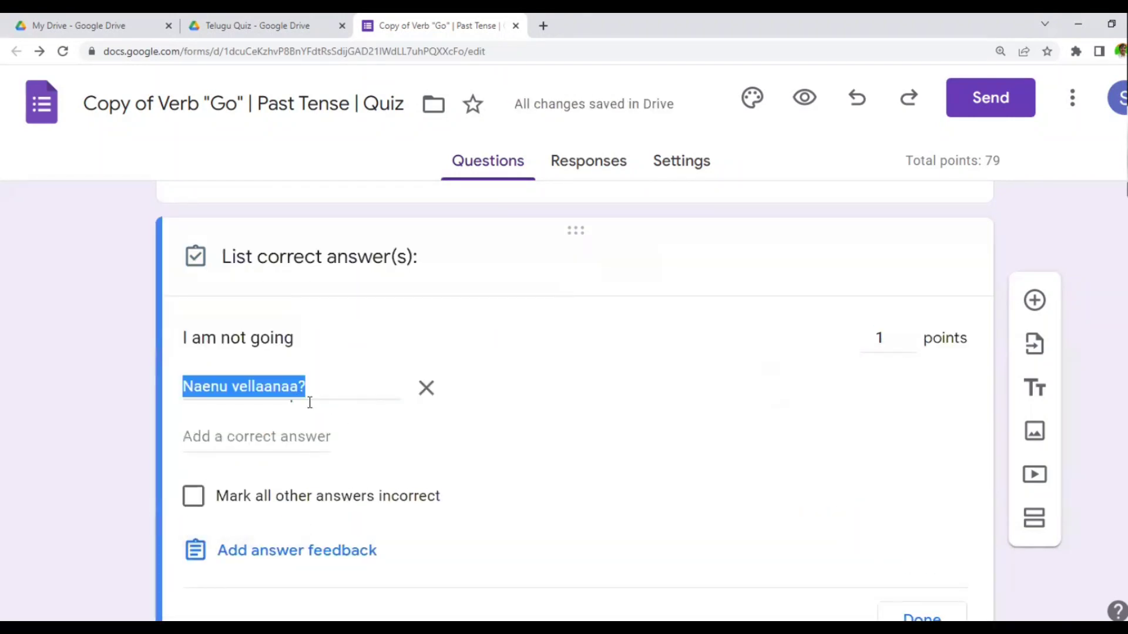
{"action": "key", "text": "End"}
{"action": "key", "text": "ctrl+shift+Left"}
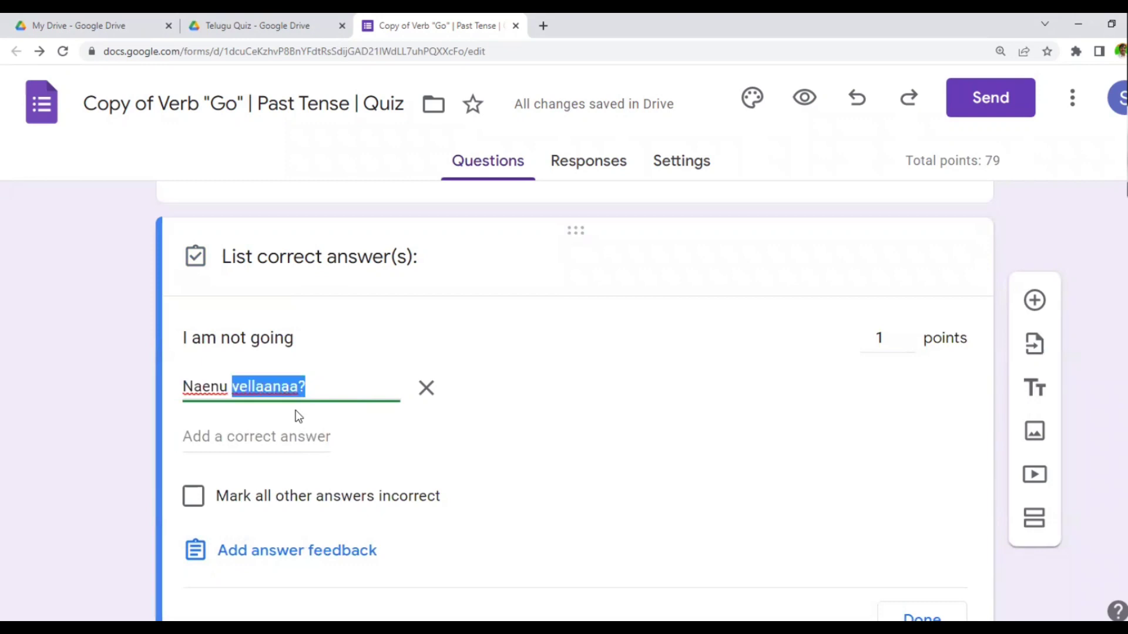
{"action": "type", "text": "velladam"}
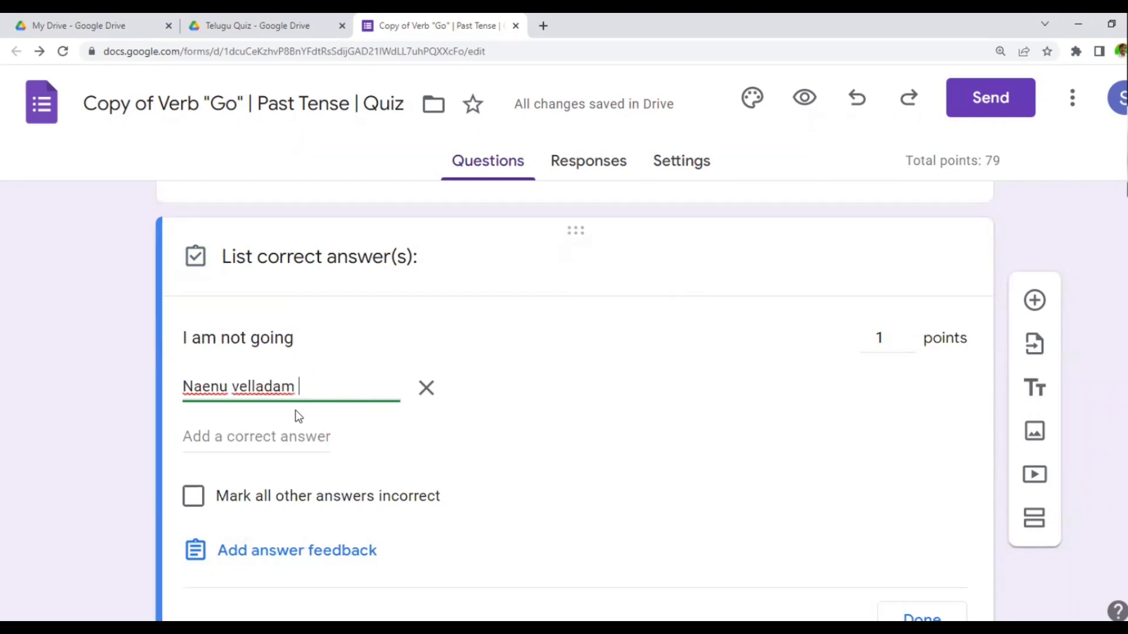
{"action": "type", "text": " laedhu."}
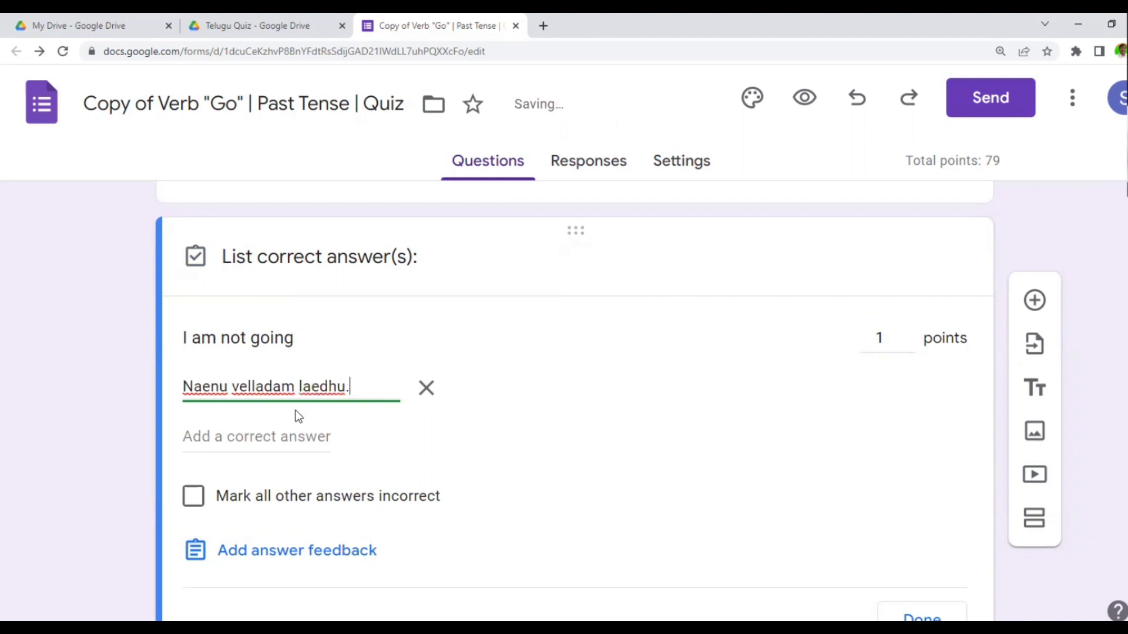
{"action": "left_click", "coordinate": [305, 351]}
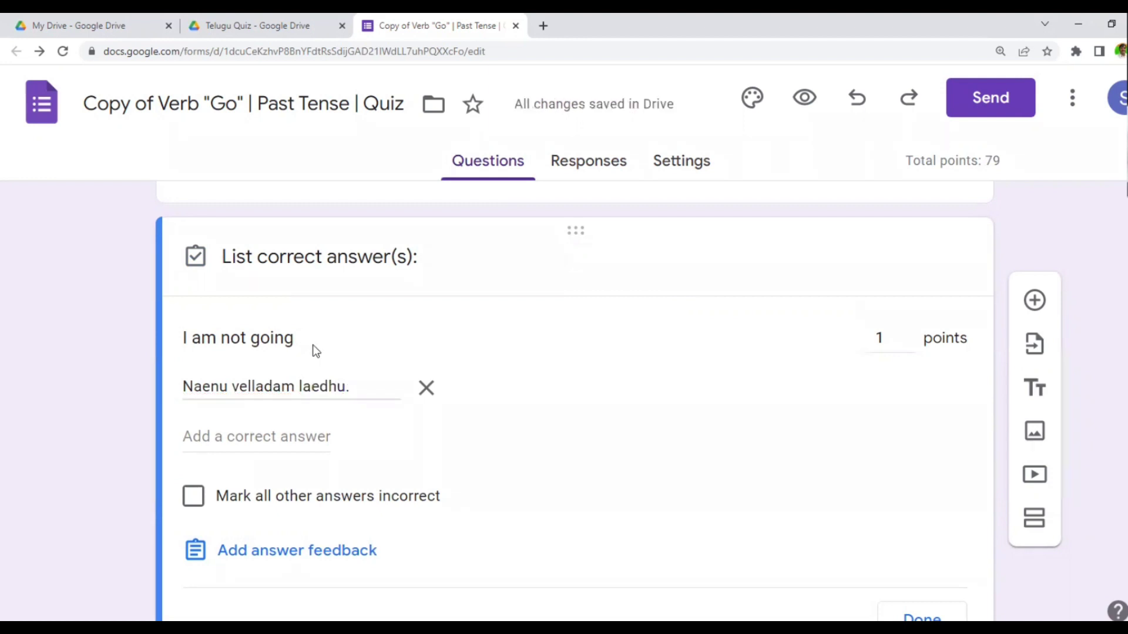
{"action": "left_click", "coordinate": [903, 614]}
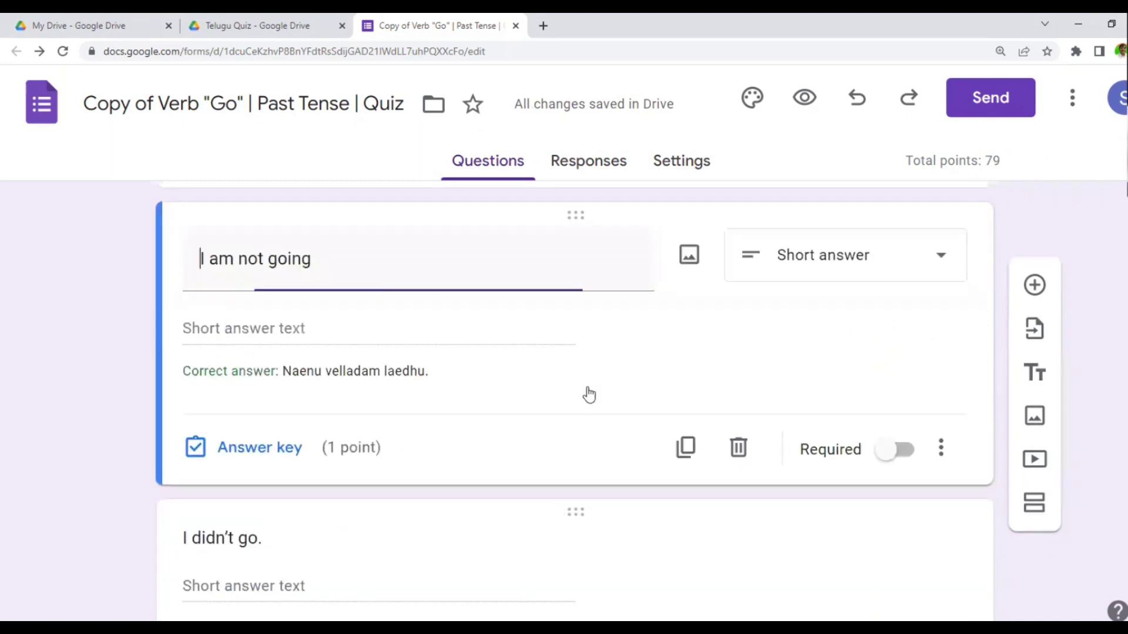
Add a period to the end of the "I am not going" question.
{"action": "scroll", "coordinate": [388, 323], "scroll_direction": "up", "scroll_amount": 2}
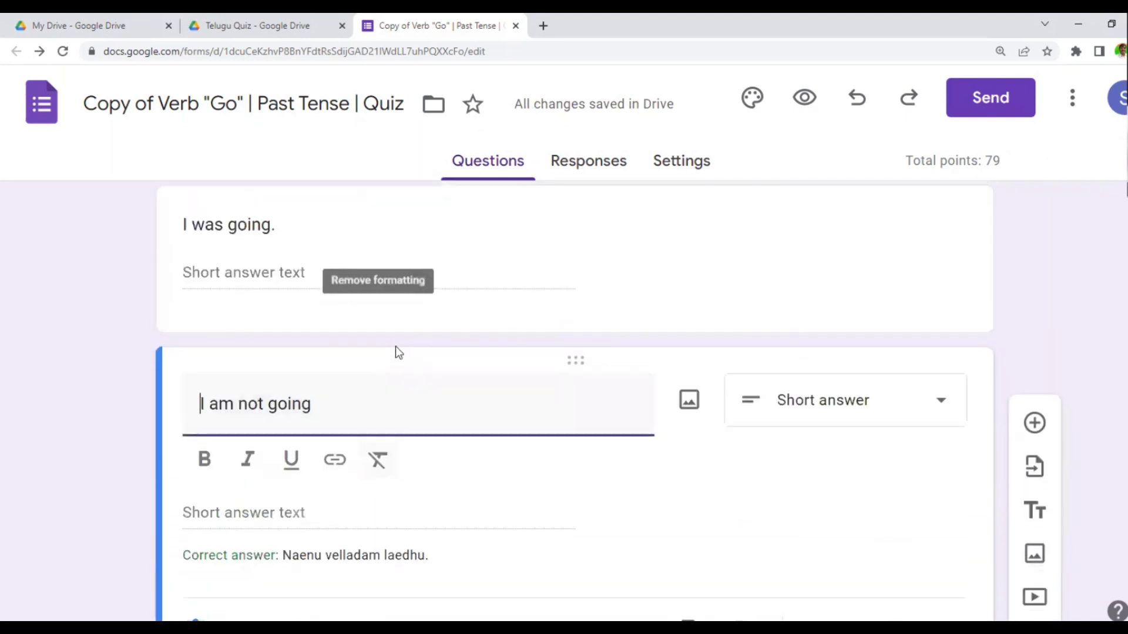
{"action": "left_click", "coordinate": [325, 404]}
{"action": "type", "text": "."}
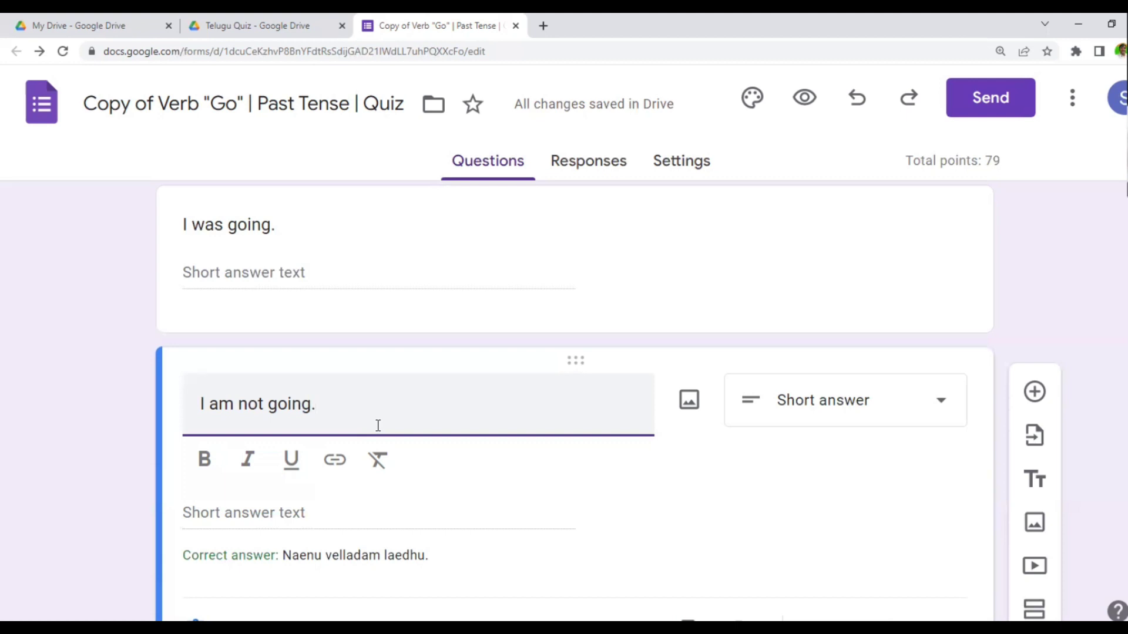
Review the questions above and check the correct answer stored for "They are going. (things, far)".
{"action": "scroll", "coordinate": [378, 426], "scroll_direction": "up", "scroll_amount": 4}
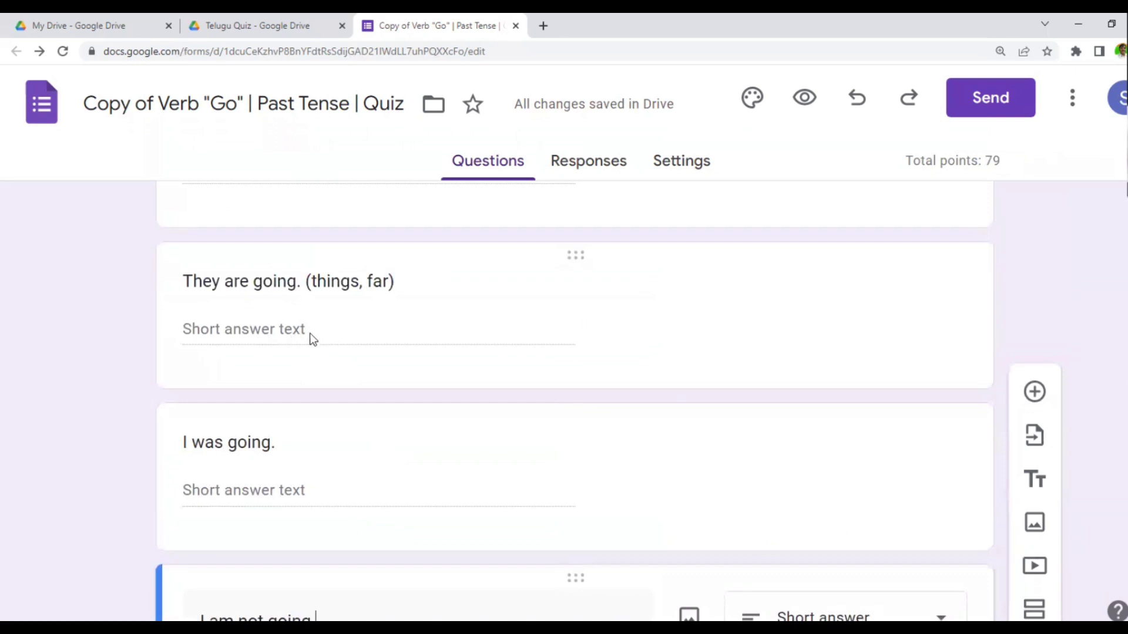
{"action": "scroll", "coordinate": [309, 333], "scroll_direction": "up", "scroll_amount": 4}
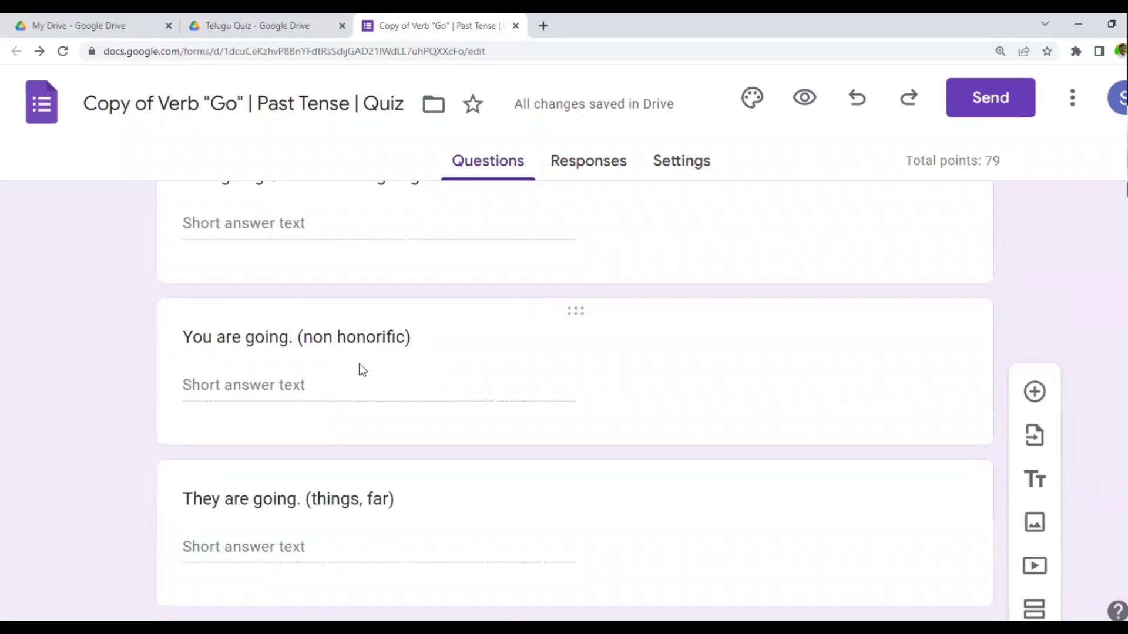
{"action": "scroll", "coordinate": [319, 463], "scroll_direction": "down", "scroll_amount": 3}
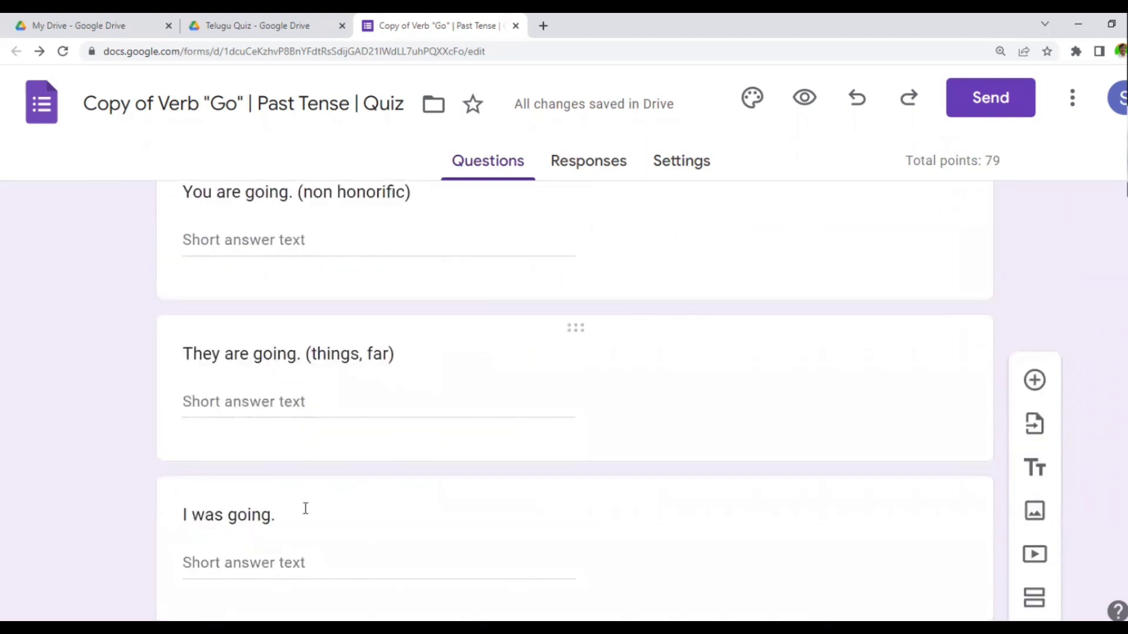
{"action": "left_click", "coordinate": [302, 407]}
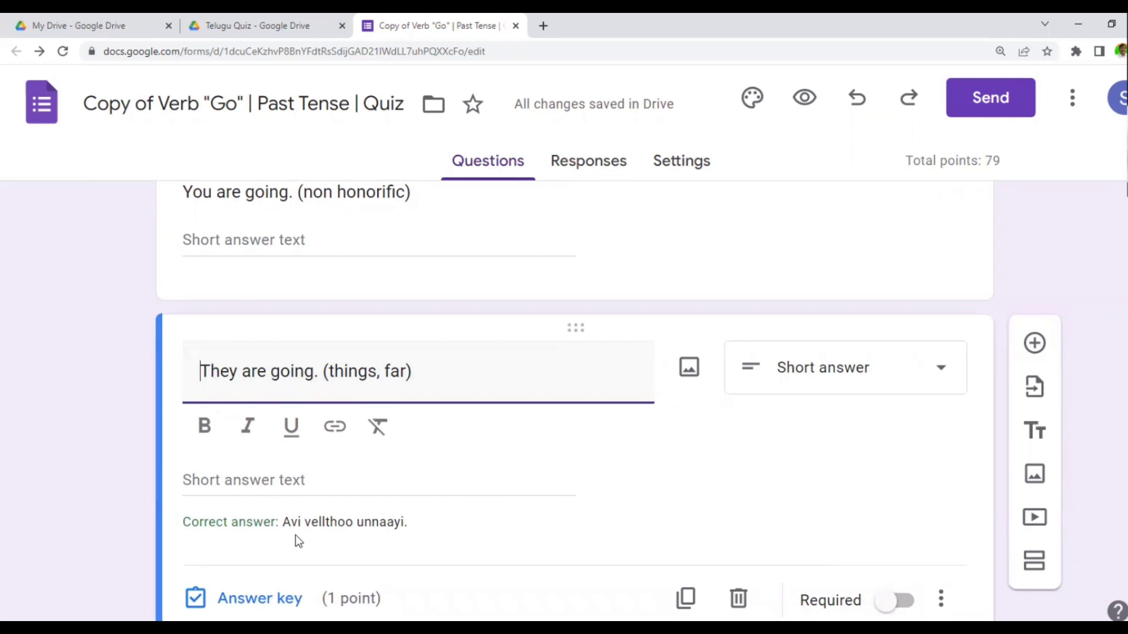
{"action": "triple_click", "coordinate": [313, 524]}
{"action": "left_click", "coordinate": [338, 485]}
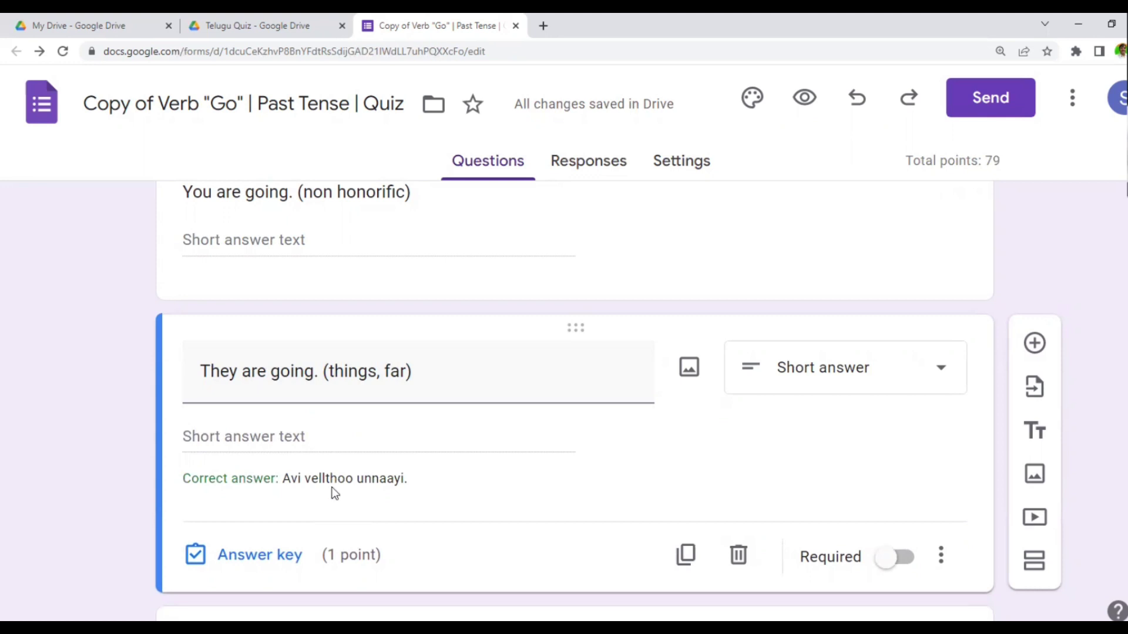
{"action": "scroll", "coordinate": [338, 485], "scroll_direction": "down", "scroll_amount": 5}
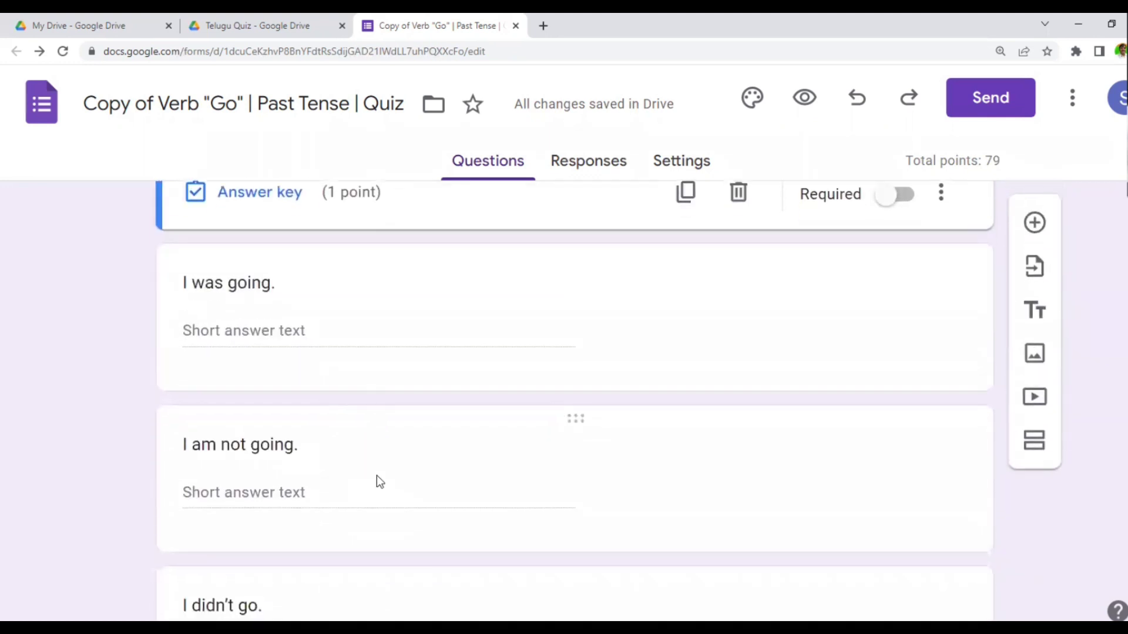
Expand the "I am not going." question to read "I am not going. / I was not going. / I haven’t been going." without asterisks.
{"action": "left_click", "coordinate": [297, 444]}
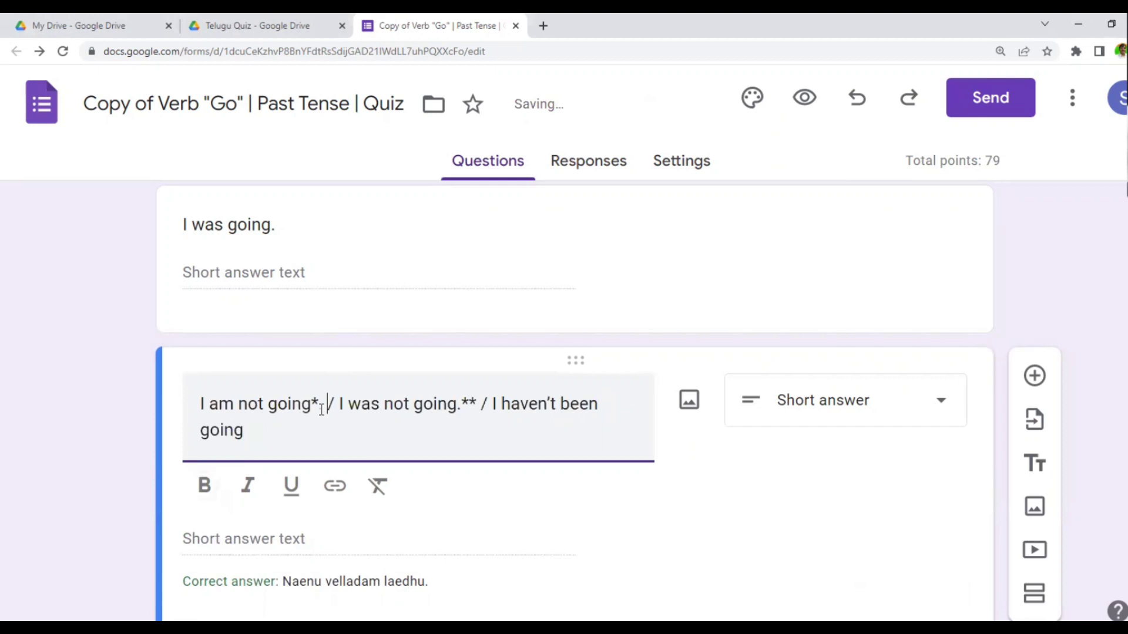
{"action": "key", "text": "Left"}
{"action": "key", "text": "BackSpace"}
{"action": "key", "text": "Right"}
{"action": "key", "text": "Right"}
{"action": "key", "text": "Right"}
{"action": "key", "text": "Right"}
{"action": "key", "text": "Right"}
{"action": "key", "text": "Right"}
{"action": "key", "text": "Right"}
{"action": "key", "text": "Right"}
{"action": "key", "text": "Right"}
{"action": "key", "text": "Right"}
{"action": "key", "text": "Right"}
{"action": "key", "text": "Right"}
{"action": "key", "text": "Right"}
{"action": "key", "text": "Right"}
{"action": "key", "text": "Right"}
{"action": "key", "text": "Right"}
{"action": "key", "text": "Right"}
{"action": "key", "text": "Right"}
{"action": "key", "text": "Right"}
{"action": "key", "text": "Right"}
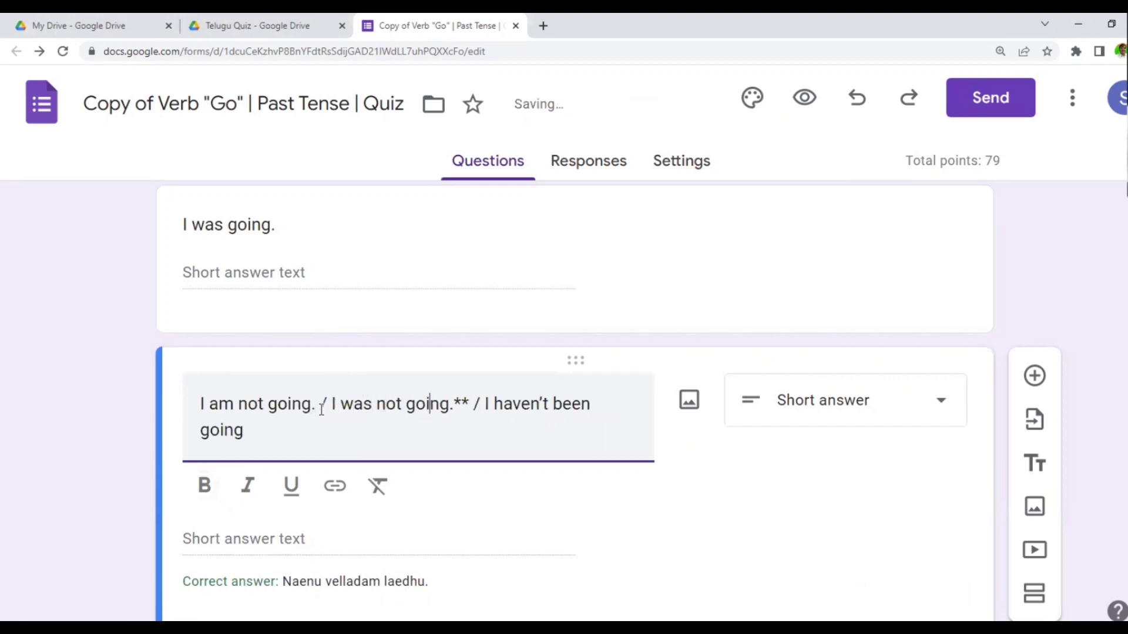
{"action": "key", "text": "Right"}
{"action": "key", "text": "Right"}
{"action": "key", "text": "shift+Left"}
{"action": "key", "text": "shift+Left"}
{"action": "key", "text": "BackSpace"}
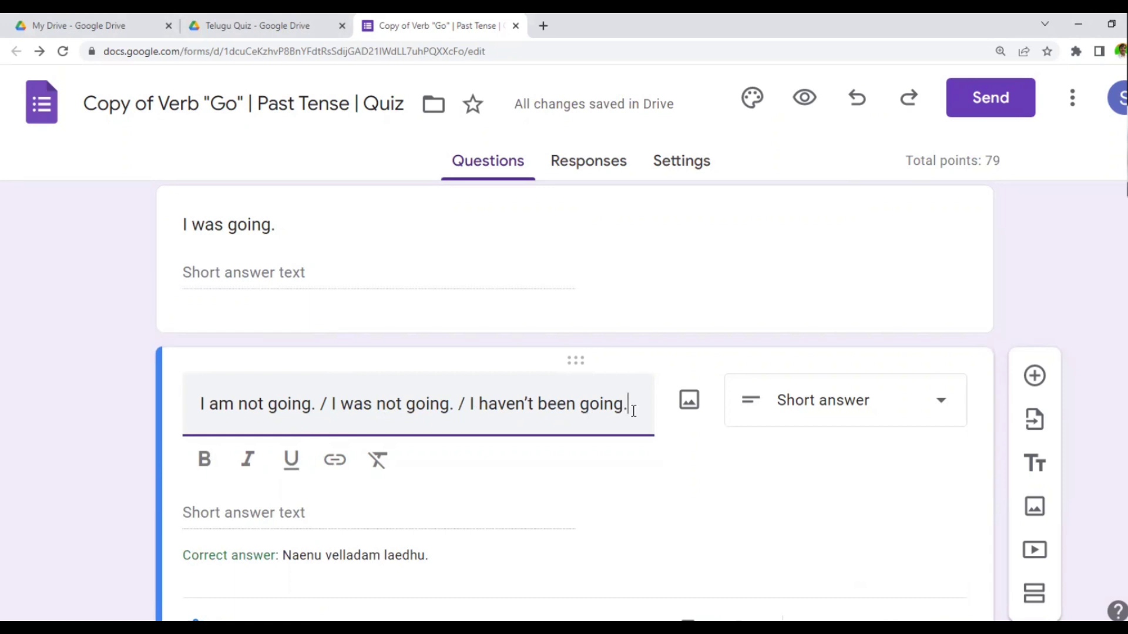
Switch to the Word document and examine the negative "Go" sentences for the second- and third-person pronouns.
{"action": "scroll", "coordinate": [625, 481], "scroll_direction": "down", "scroll_amount": 5}
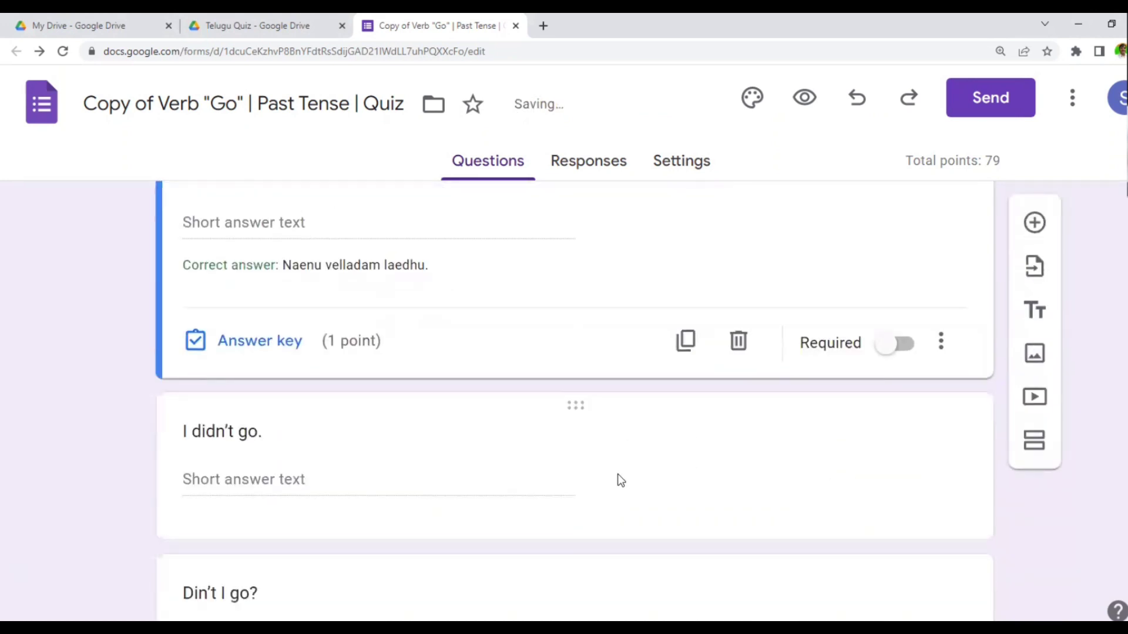
{"action": "scroll", "coordinate": [623, 479], "scroll_direction": "down", "scroll_amount": 1}
{"action": "key", "text": "alt+Tab"}
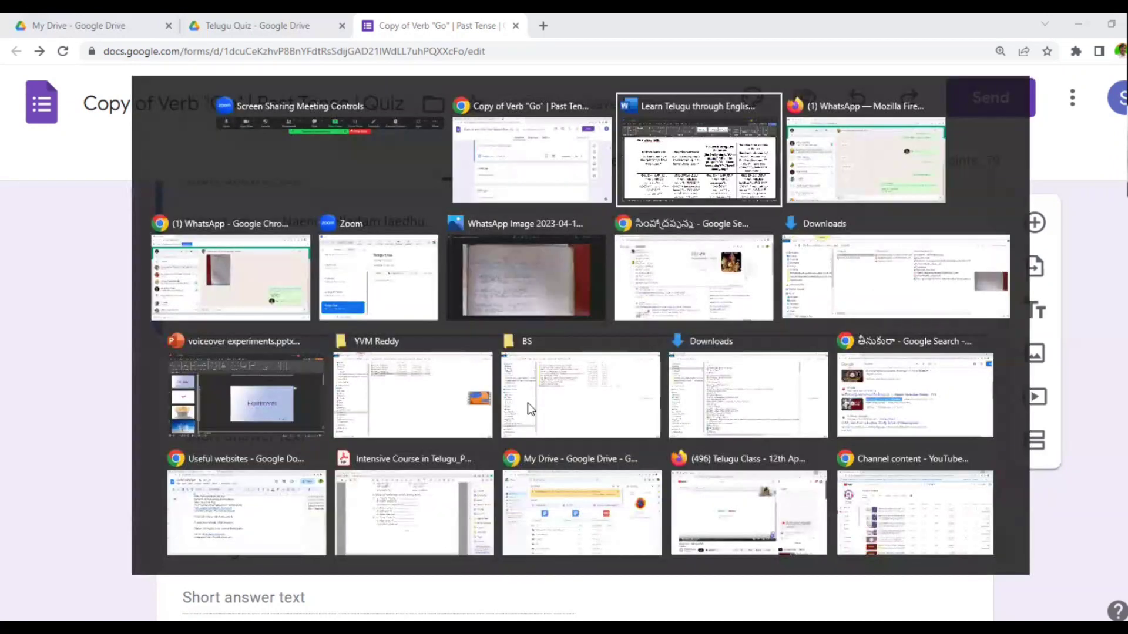
{"action": "scroll", "coordinate": [531, 460], "scroll_direction": "down", "scroll_amount": 1}
{"action": "scroll", "coordinate": [530, 460], "scroll_direction": "down", "scroll_amount": 5}
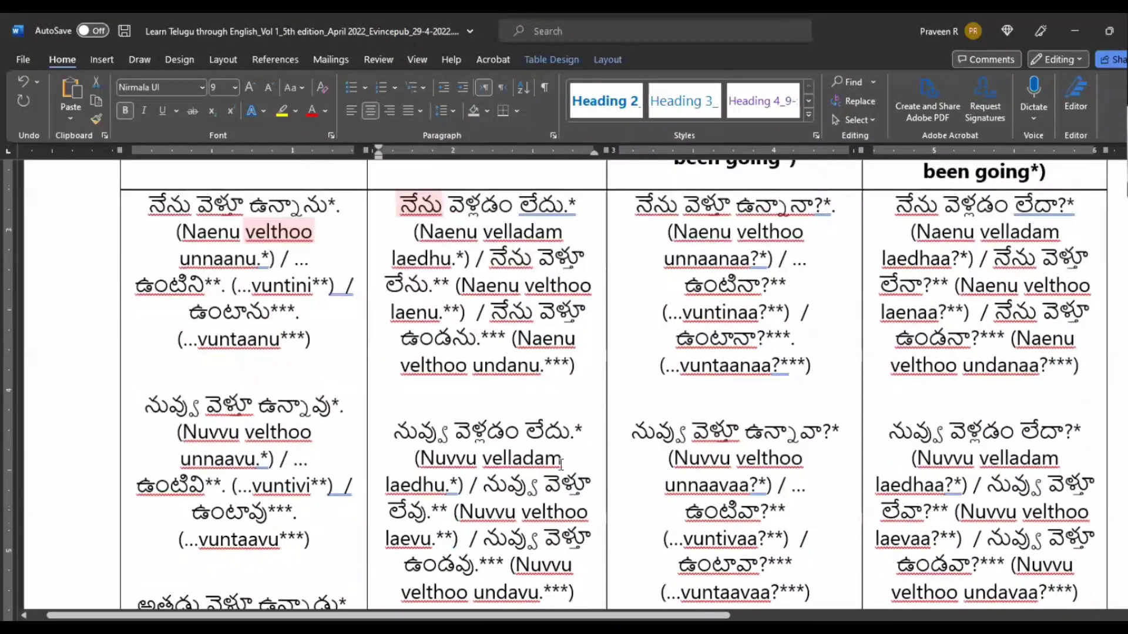
{"action": "left_click", "coordinate": [476, 494]}
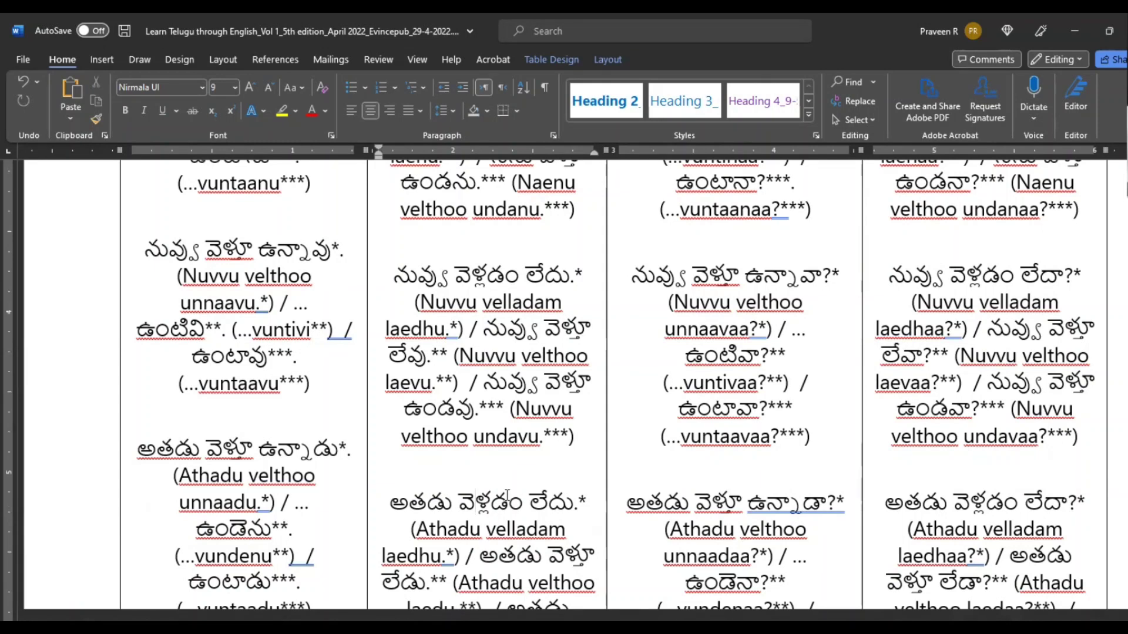
{"action": "scroll", "coordinate": [507, 495], "scroll_direction": "down", "scroll_amount": 5}
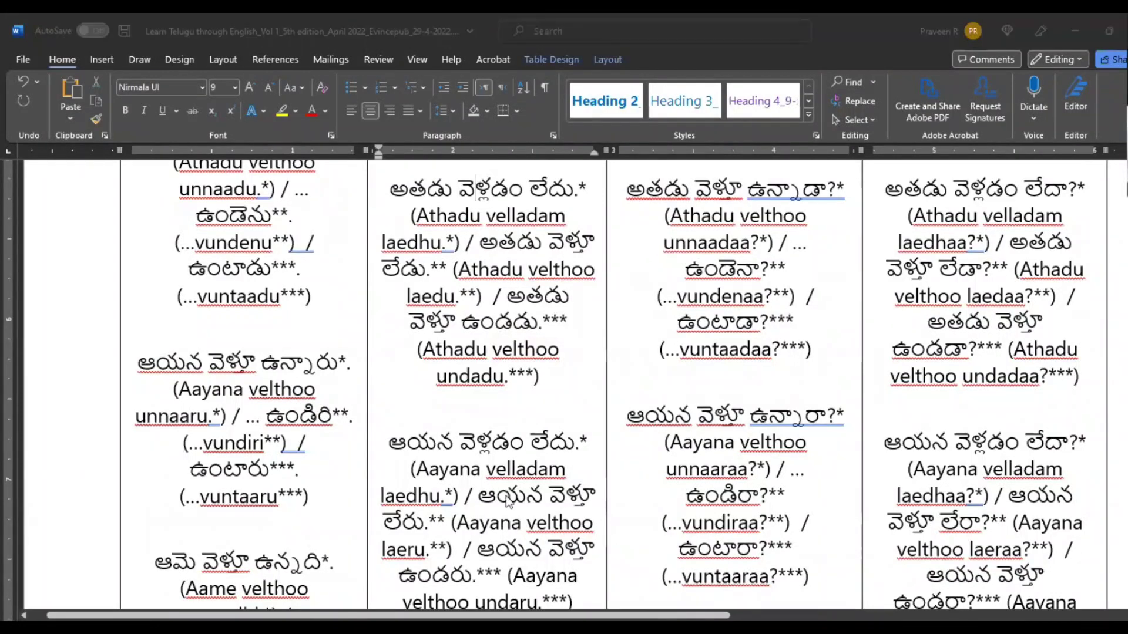
Return to the form, duplicate the "I am not going. / I was not going." question and replace "I am not" with "He is not" in the copy.
{"action": "key", "text": "alt+Tab"}
{"action": "key", "text": "alt+Tab"}
{"action": "key", "text": "Tab"}
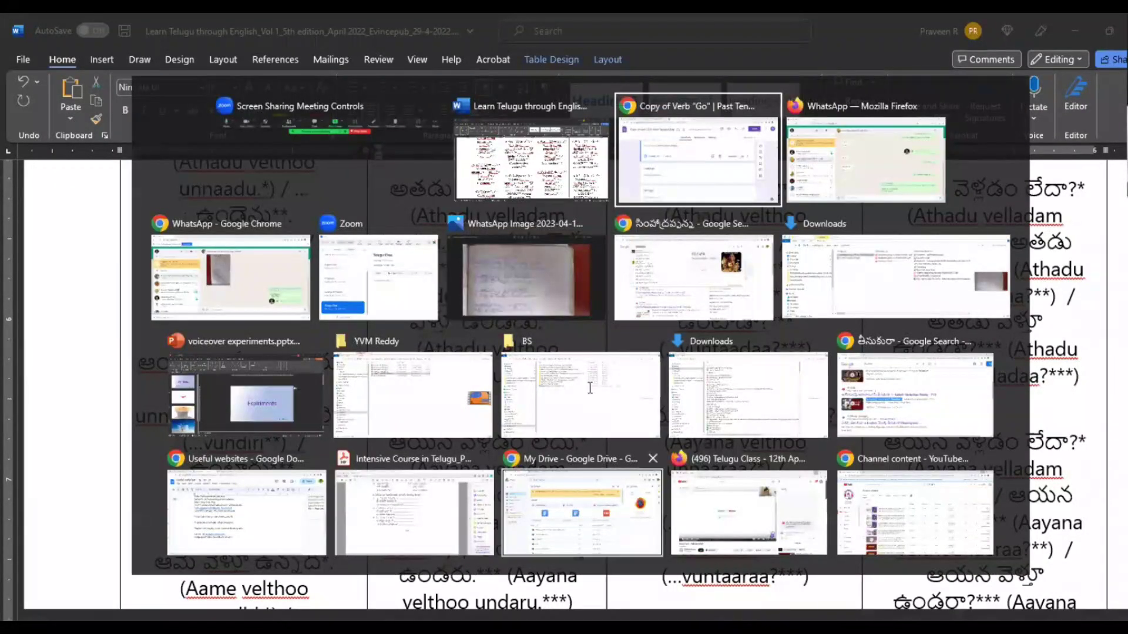
{"action": "scroll", "coordinate": [542, 385], "scroll_direction": "up", "scroll_amount": 2}
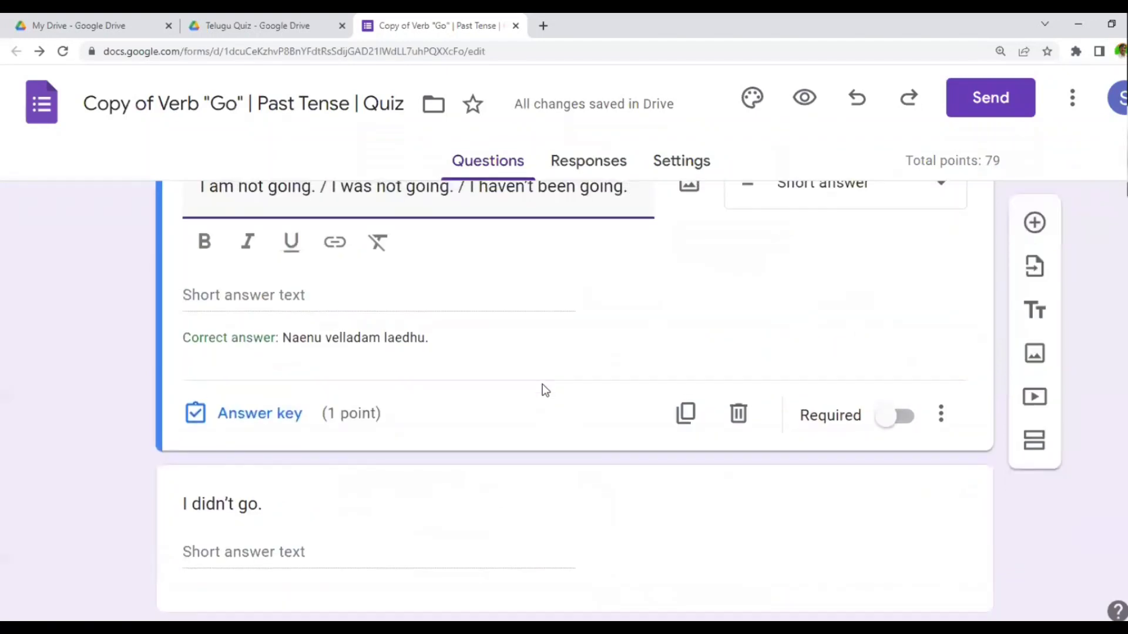
{"action": "scroll", "coordinate": [542, 386], "scroll_direction": "up", "scroll_amount": 2}
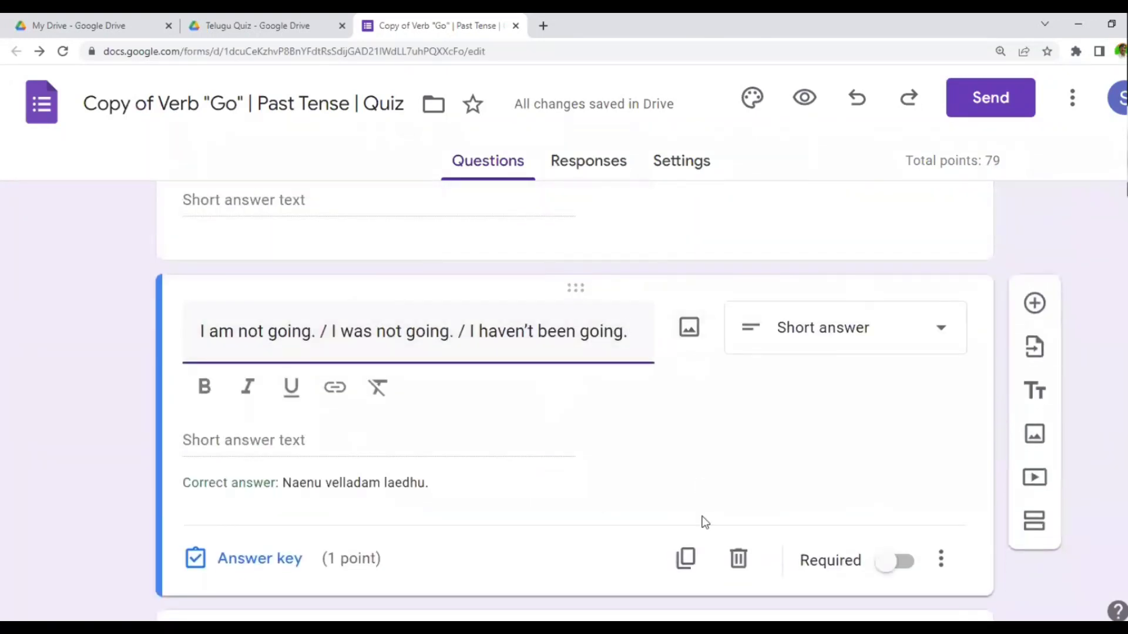
{"action": "left_click", "coordinate": [684, 557]}
{"action": "left_click", "coordinate": [229, 289]}
{"action": "key", "text": "shift+Home"}
{"action": "type", "text": "He"}
{"action": "key", "text": "Delete"}
{"action": "double_click", "coordinate": [226, 289]}
{"action": "type", "text": "is"}
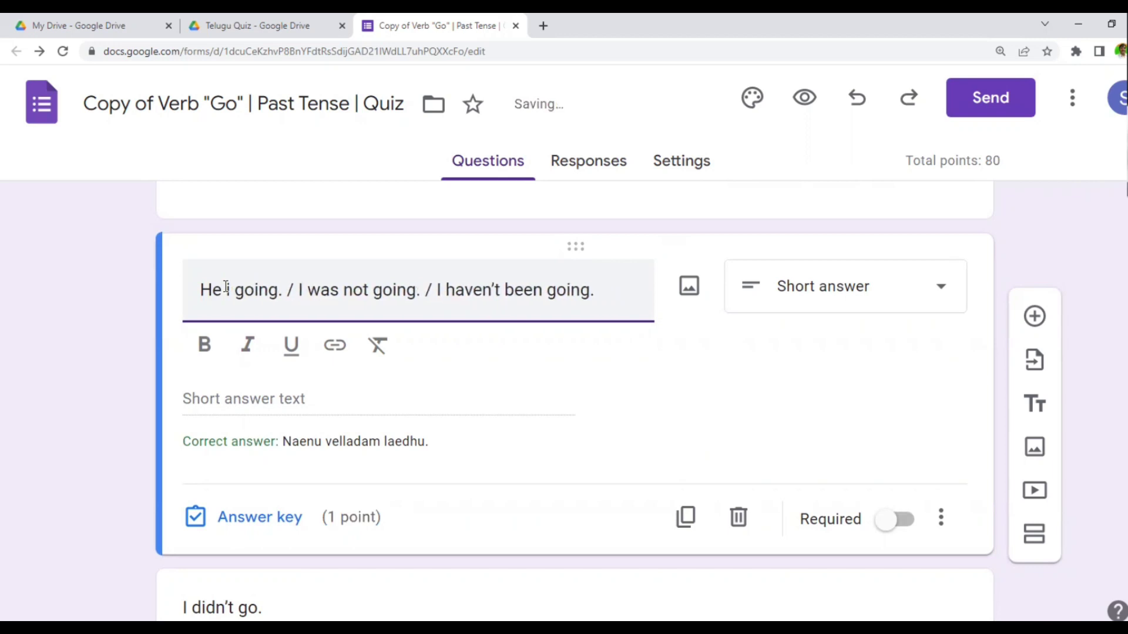
{"action": "type", "text": " not"}
Complete the copied question's text so it reads "He is not going. (near, equal status)".
{"action": "key", "text": "Right"}
{"action": "key", "text": "Right"}
{"action": "key", "text": "Right"}
{"action": "key", "text": "Right"}
{"action": "key", "text": "Right"}
{"action": "key", "text": "Right"}
{"action": "key", "text": "Right"}
{"action": "key", "text": "shift+End"}
{"action": "type", "text": "(near"}
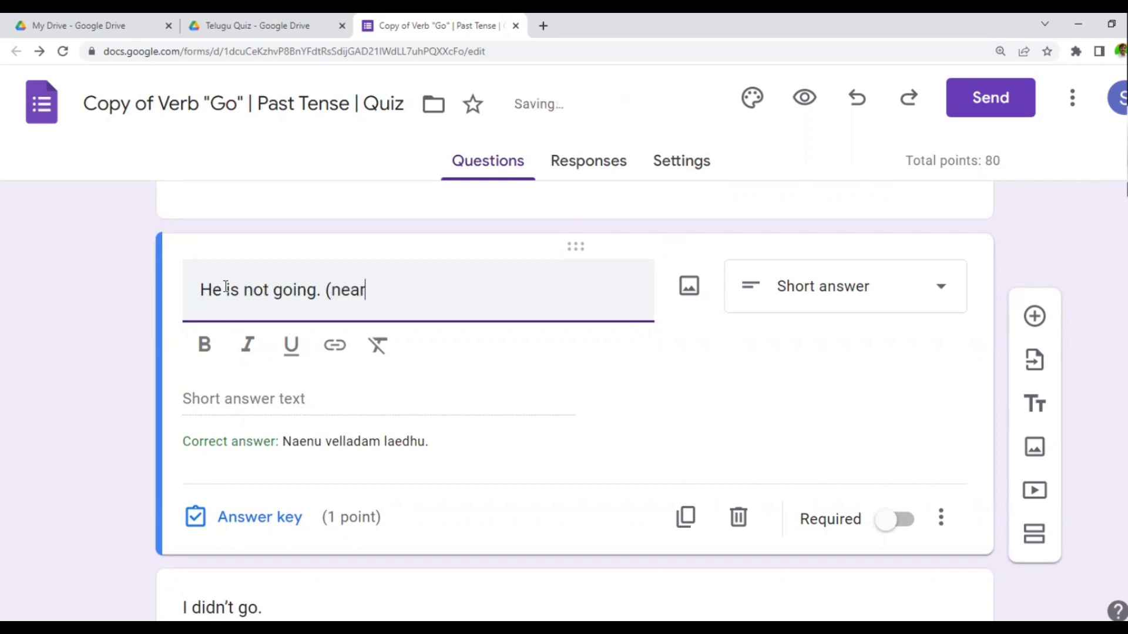
{"action": "type", "text": ", equal stat"}
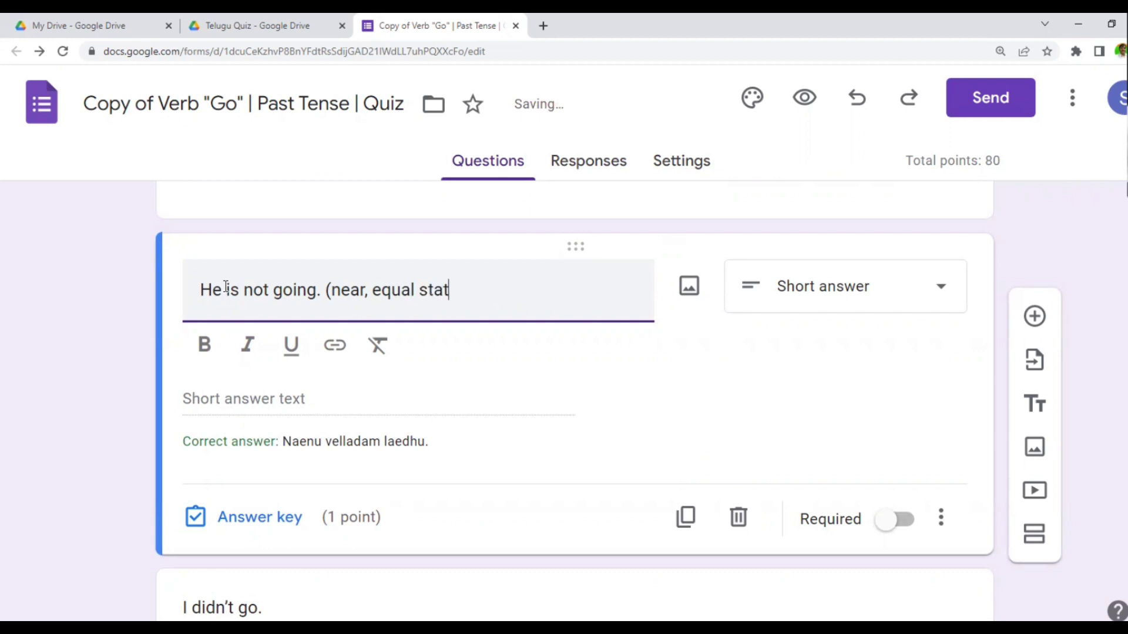
{"action": "type", "text": "us)"}
Change the correct answer for "He is not going. (near, equal status)" to "Ithadu velladam laedhu." and close its answer key.
{"action": "left_click", "coordinate": [264, 523]}
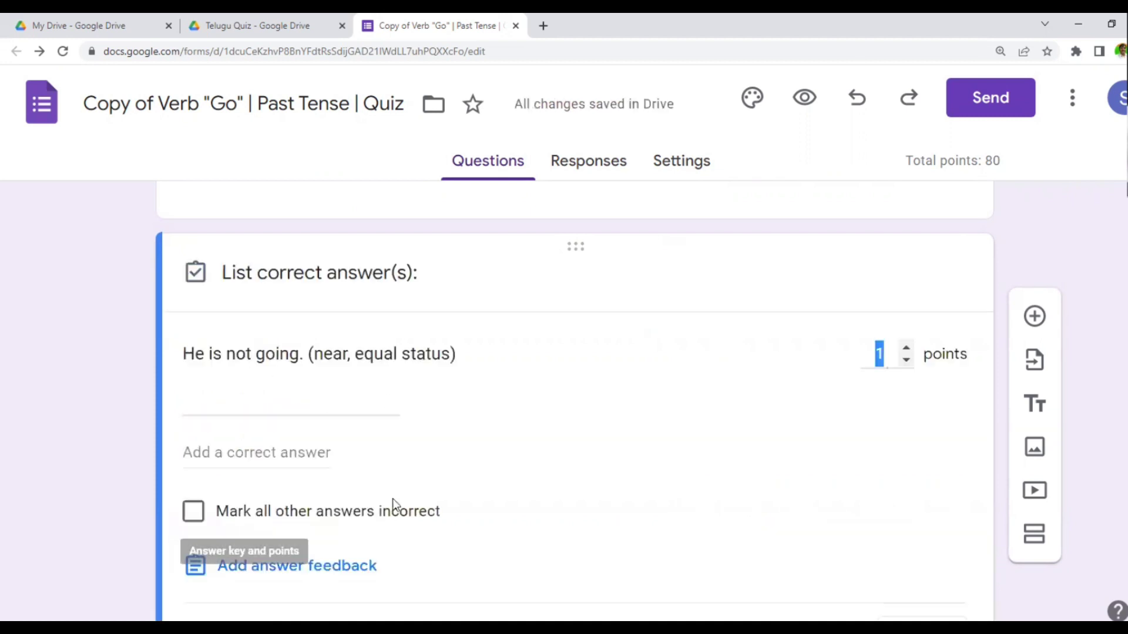
{"action": "left_click", "coordinate": [357, 403]}
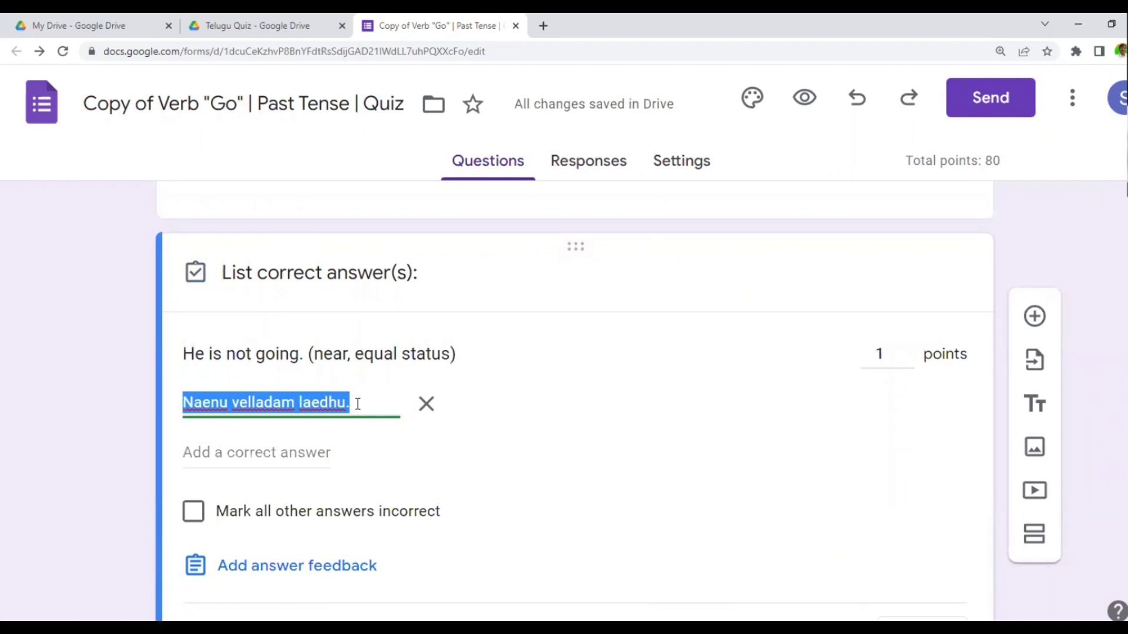
{"action": "key", "text": "Home"}
{"action": "key", "text": "ctrl+shift+Right"}
{"action": "key", "text": "shift+Left"}
{"action": "type", "text": "Ithadu"}
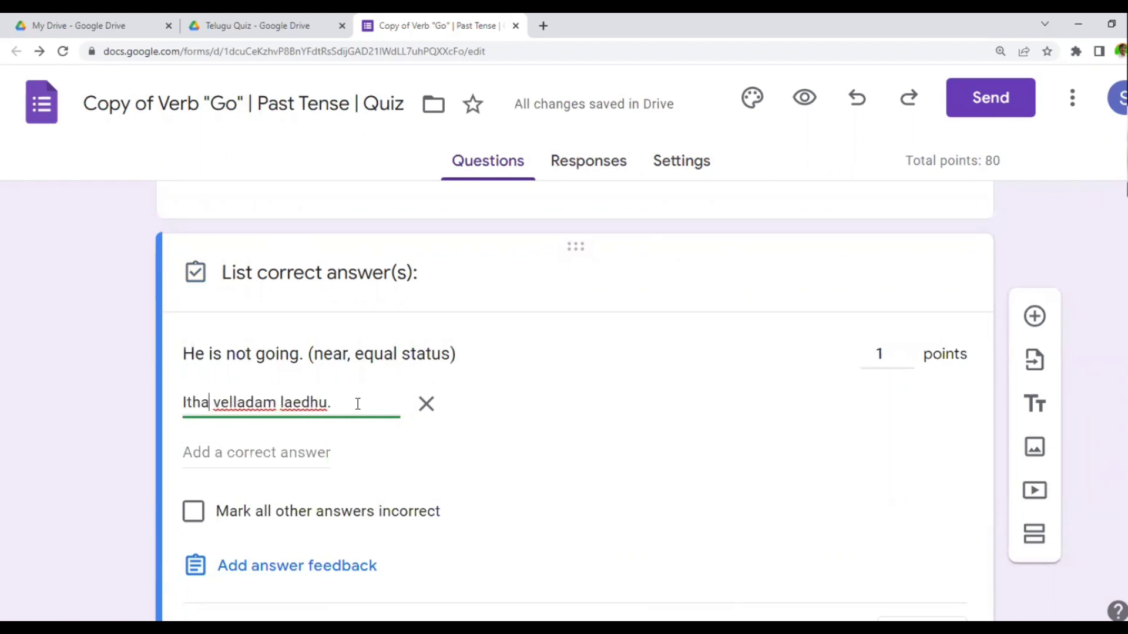
{"action": "key", "text": "End"}
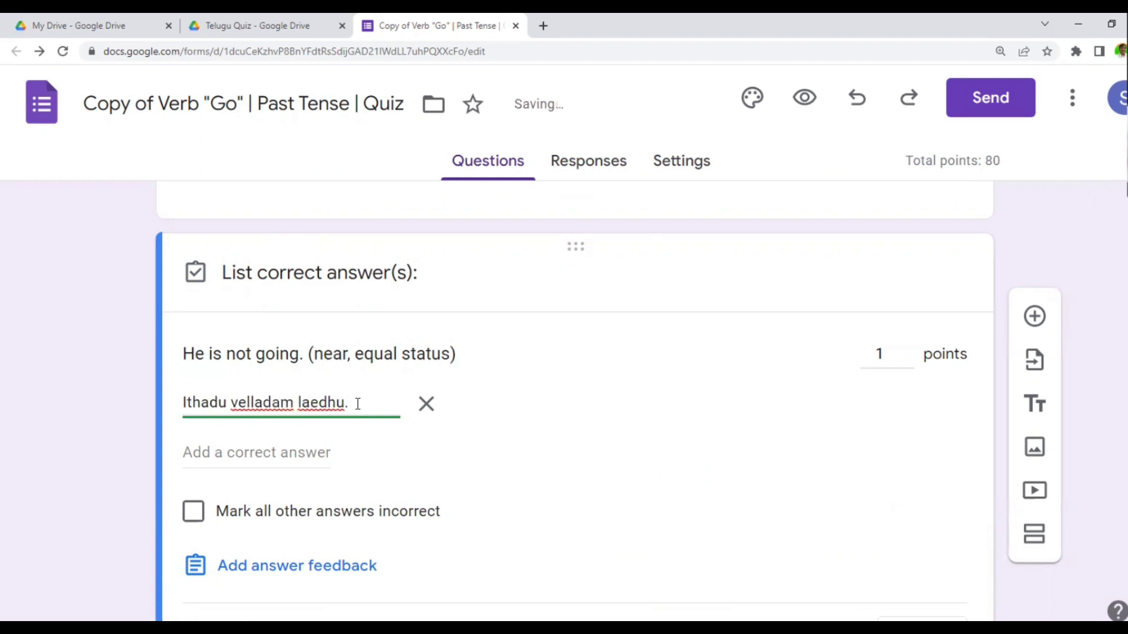
{"action": "scroll", "coordinate": [582, 458], "scroll_direction": "down", "scroll_amount": 3}
{"action": "left_click", "coordinate": [916, 490]}
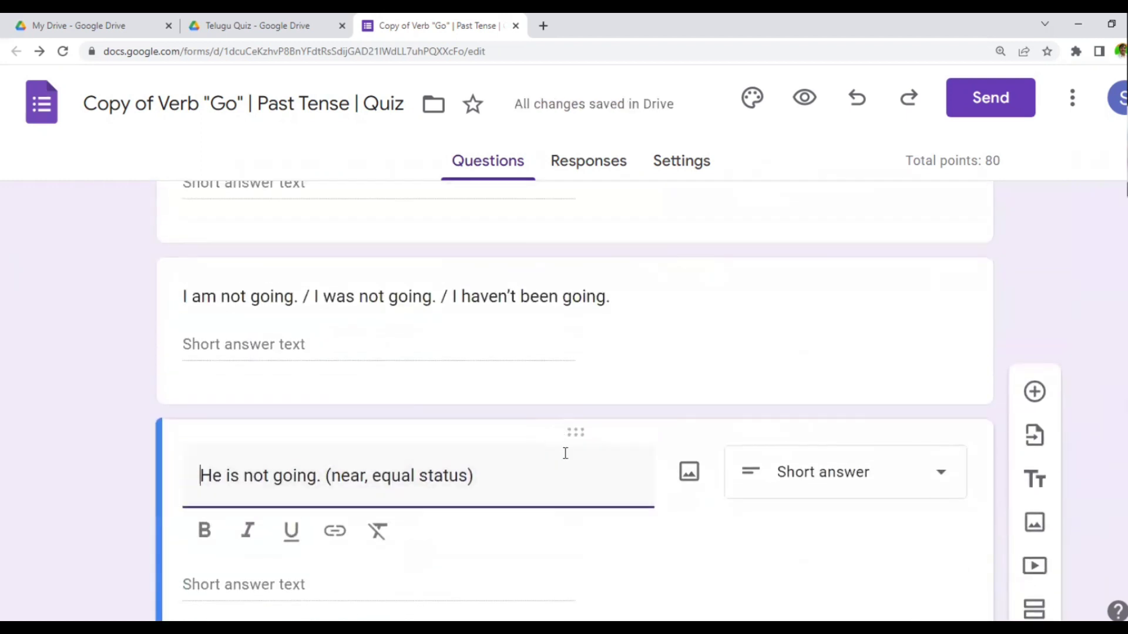
Switch to the Word document and examine the remaining "Go" sentences and the table's Positive Interrogative heading.
{"action": "scroll", "coordinate": [524, 455], "scroll_direction": "down", "scroll_amount": 5}
{"action": "scroll", "coordinate": [524, 452], "scroll_direction": "down", "scroll_amount": 3}
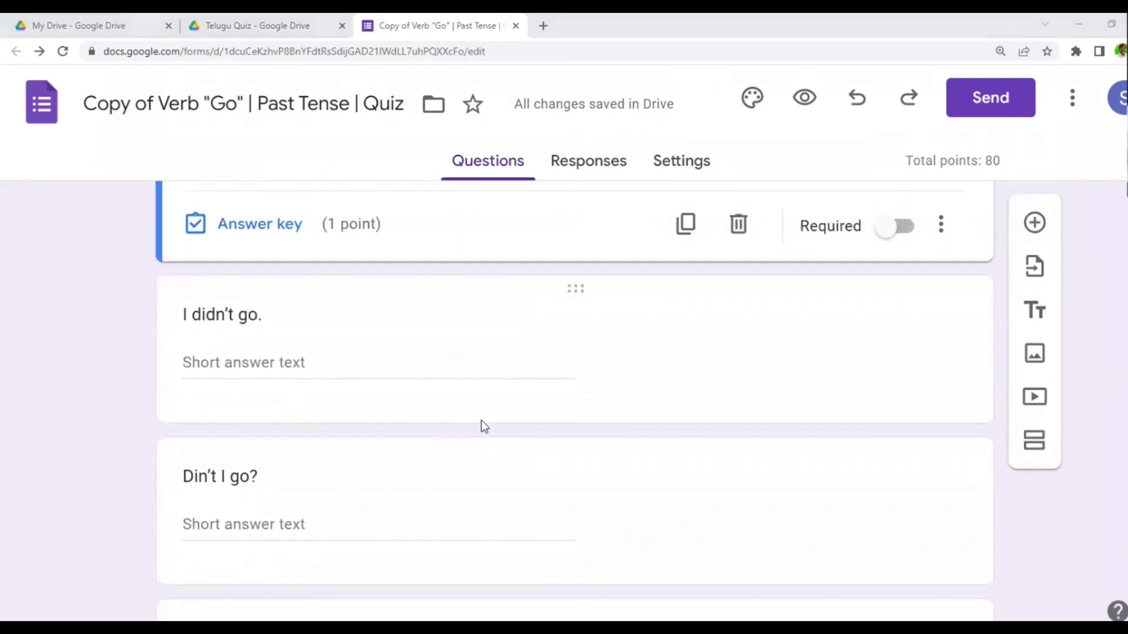
{"action": "key", "text": "alt+Tab"}
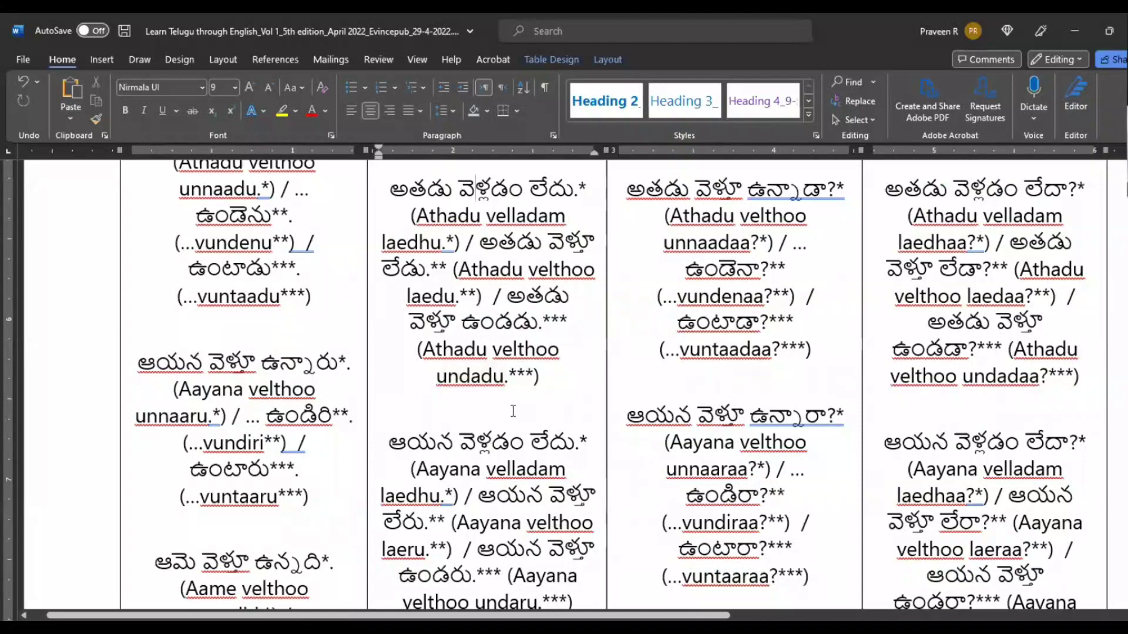
{"action": "scroll", "coordinate": [513, 412], "scroll_direction": "down", "scroll_amount": 3}
{"action": "scroll", "coordinate": [482, 451], "scroll_direction": "down", "scroll_amount": 2}
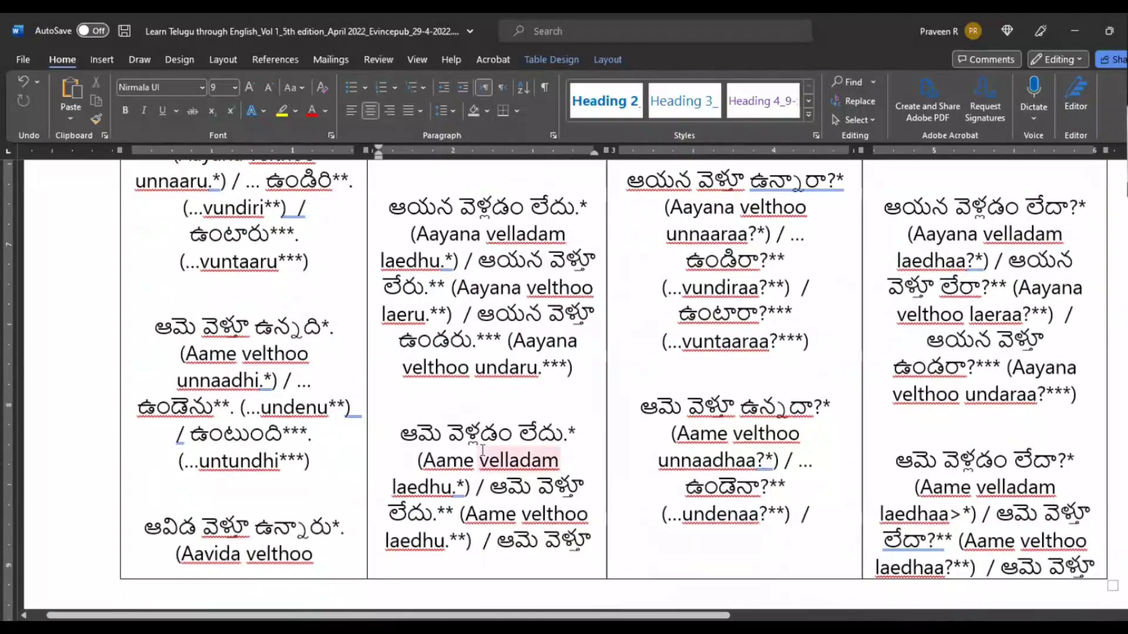
{"action": "scroll", "coordinate": [482, 450], "scroll_direction": "down", "scroll_amount": 2}
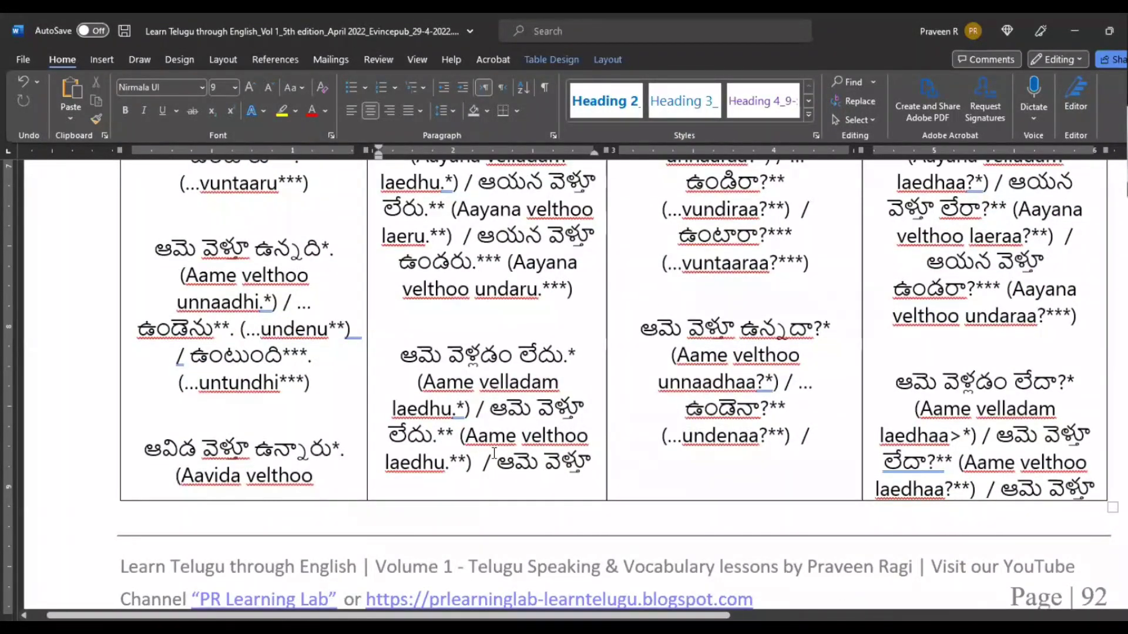
{"action": "scroll", "coordinate": [494, 453], "scroll_direction": "down", "scroll_amount": 8}
{"action": "scroll", "coordinate": [494, 453], "scroll_direction": "up", "scroll_amount": 9}
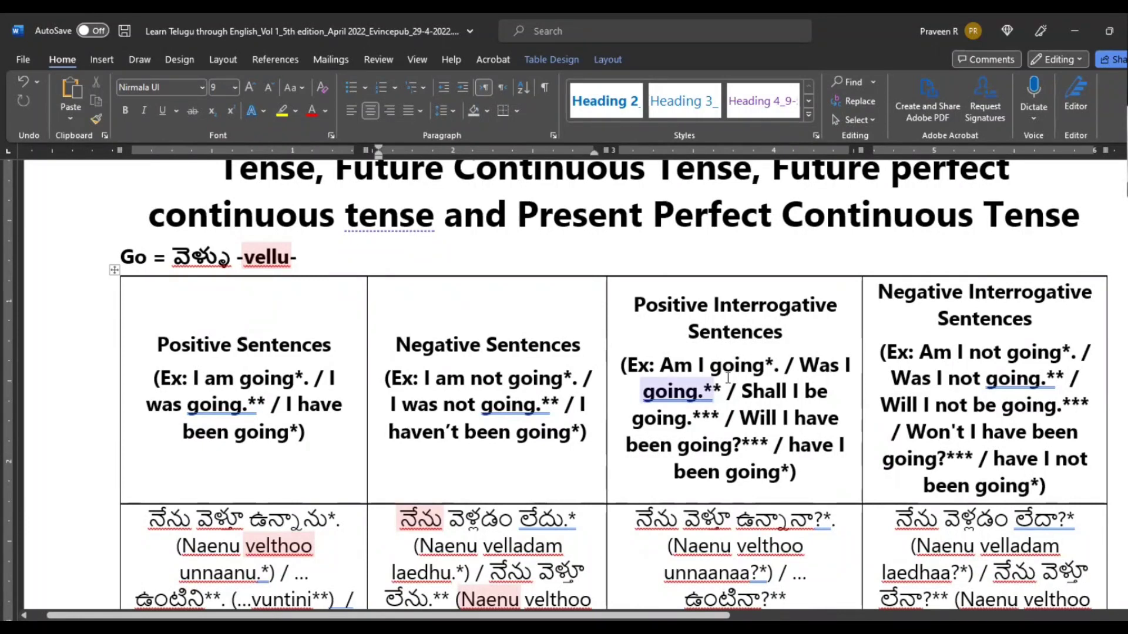
Return to the form and replace the question "I didn't go." with "Am I going" from the Word document, without bold.
{"action": "key", "text": "alt+Tab"}
{"action": "key", "text": "alt+Tab"}
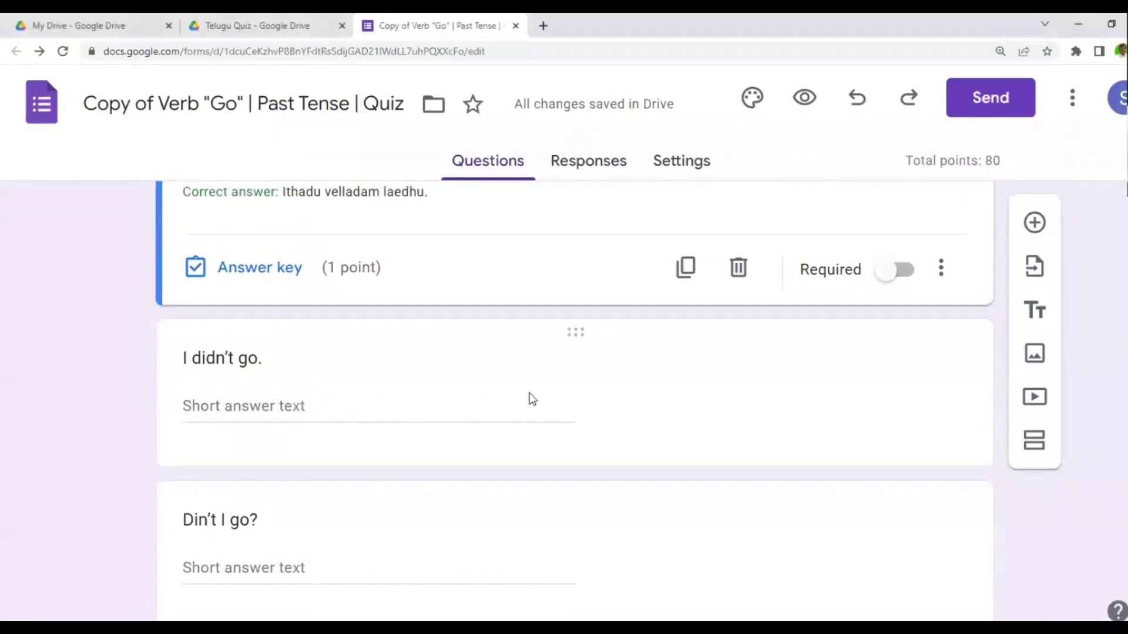
{"action": "scroll", "coordinate": [318, 364], "scroll_direction": "up", "scroll_amount": 2}
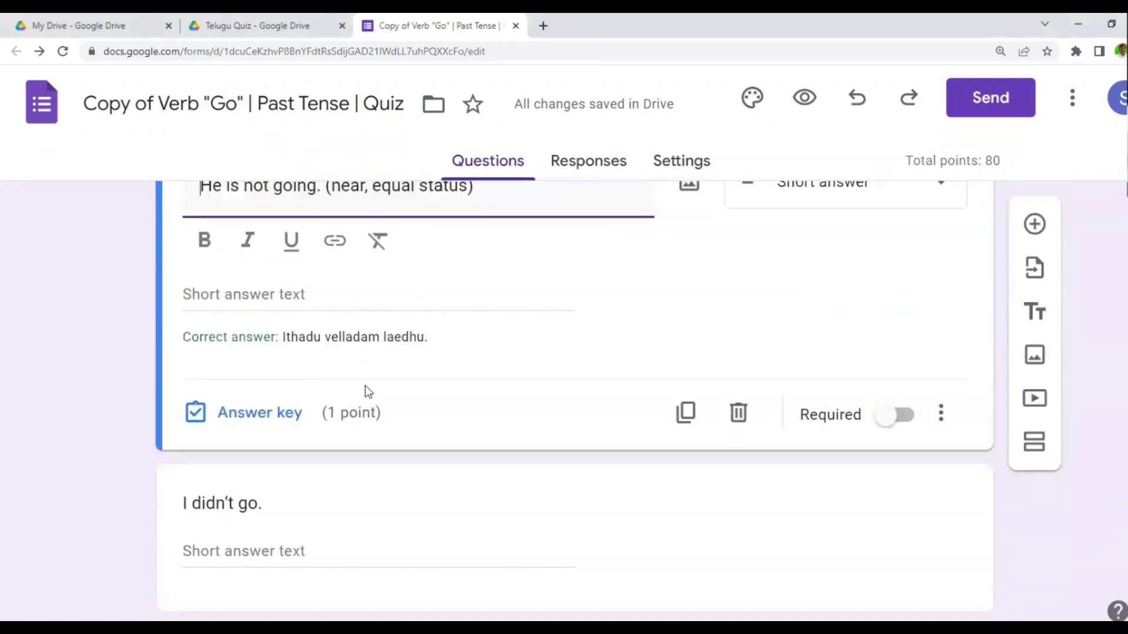
{"action": "scroll", "coordinate": [442, 418], "scroll_direction": "up", "scroll_amount": 6}
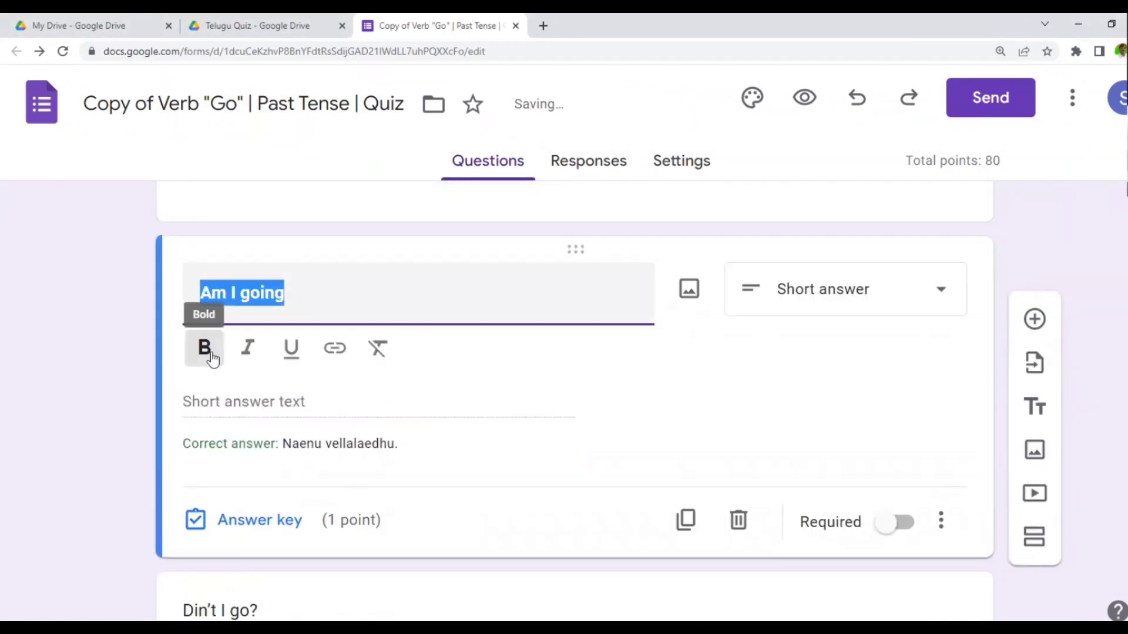
{"action": "left_click", "coordinate": [205, 351]}
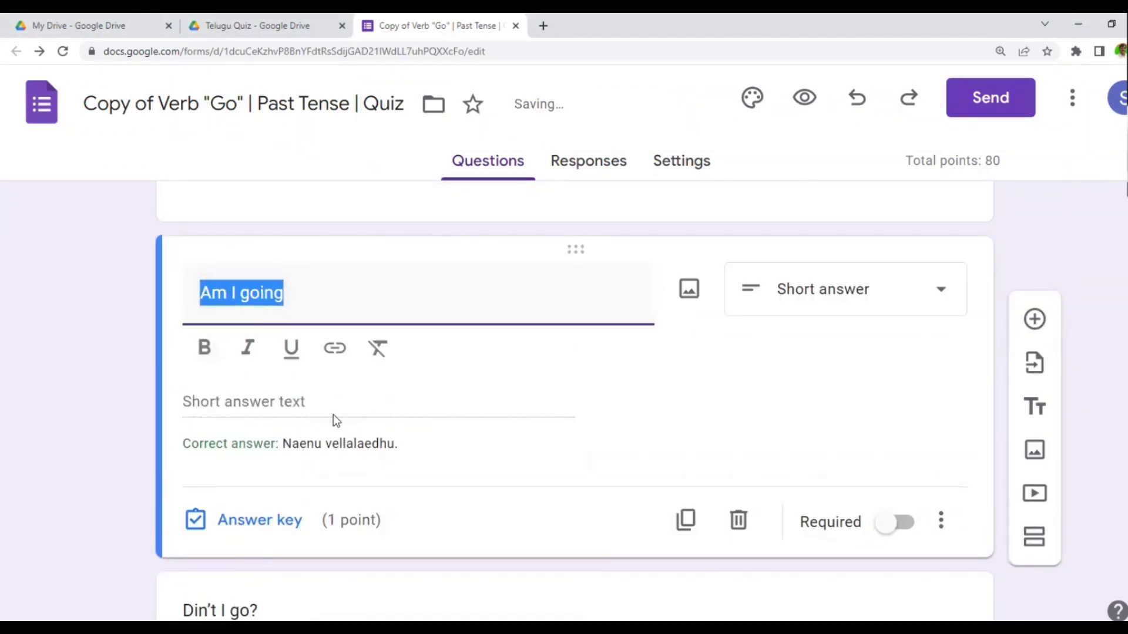
{"action": "left_click", "coordinate": [299, 405]}
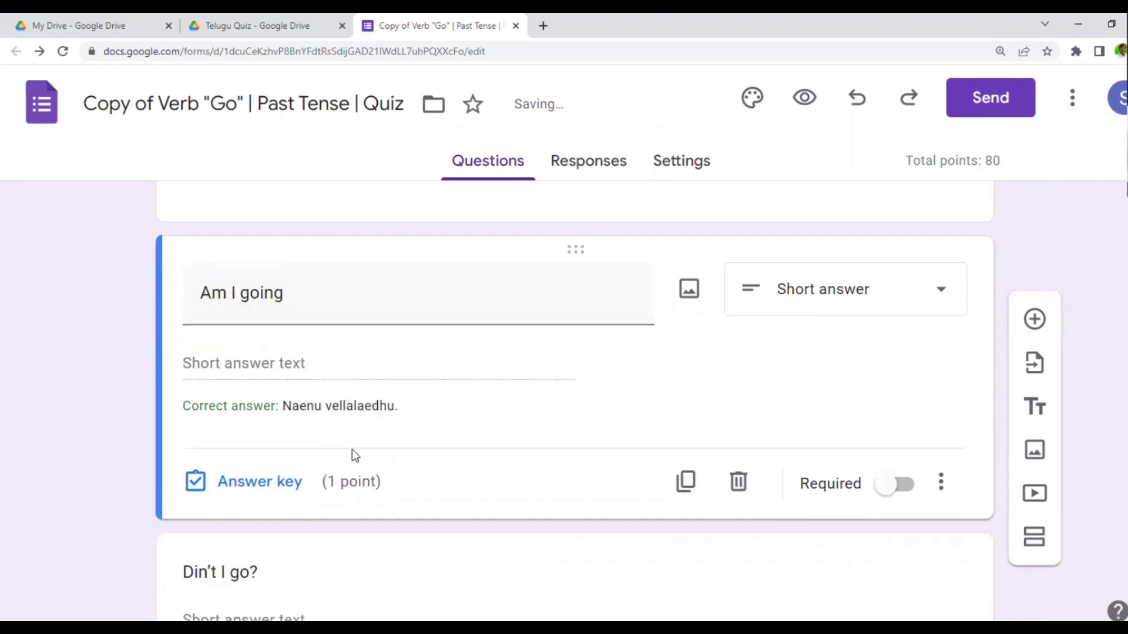
Change the correct answer for "Am I going" to "Naenu velthoo unnaanaa?".
{"action": "left_click", "coordinate": [288, 486]}
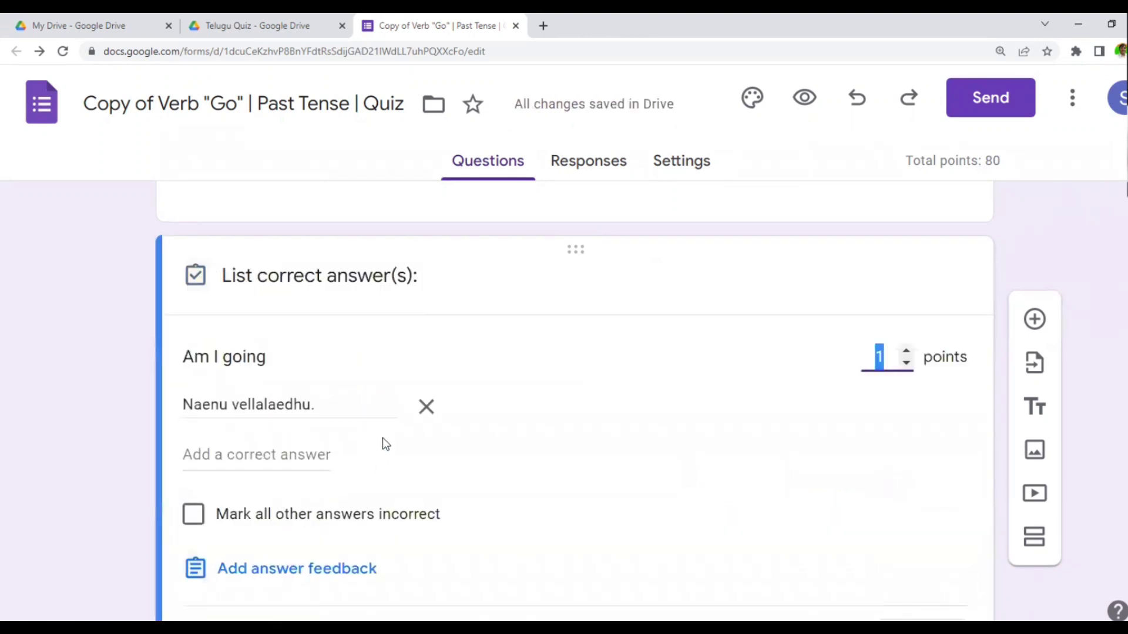
{"action": "triple_click", "coordinate": [329, 416]}
{"action": "left_click", "coordinate": [330, 416]}
{"action": "key", "text": "shift+Left"}
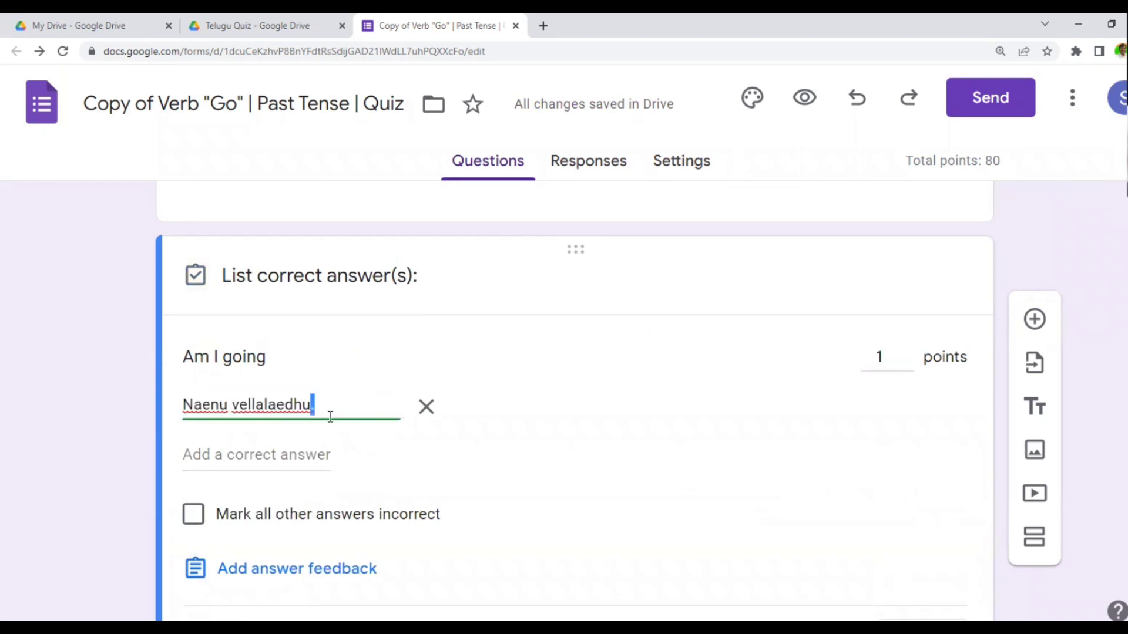
{"action": "key", "text": "ctrl+shift+Left"}
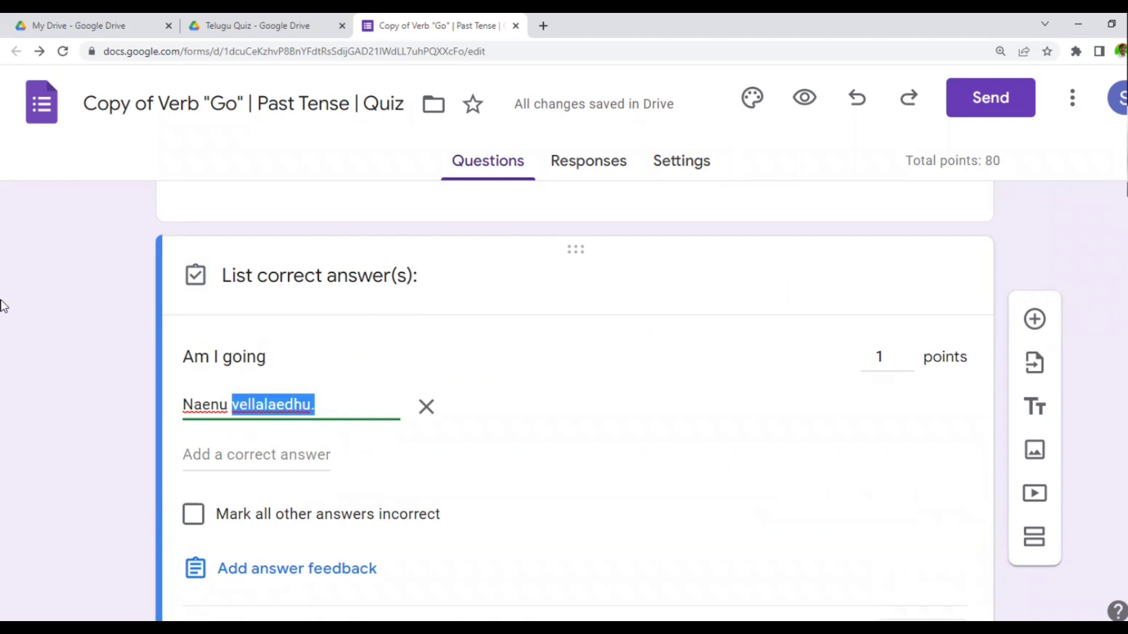
{"action": "type", "text": "velthoo "}
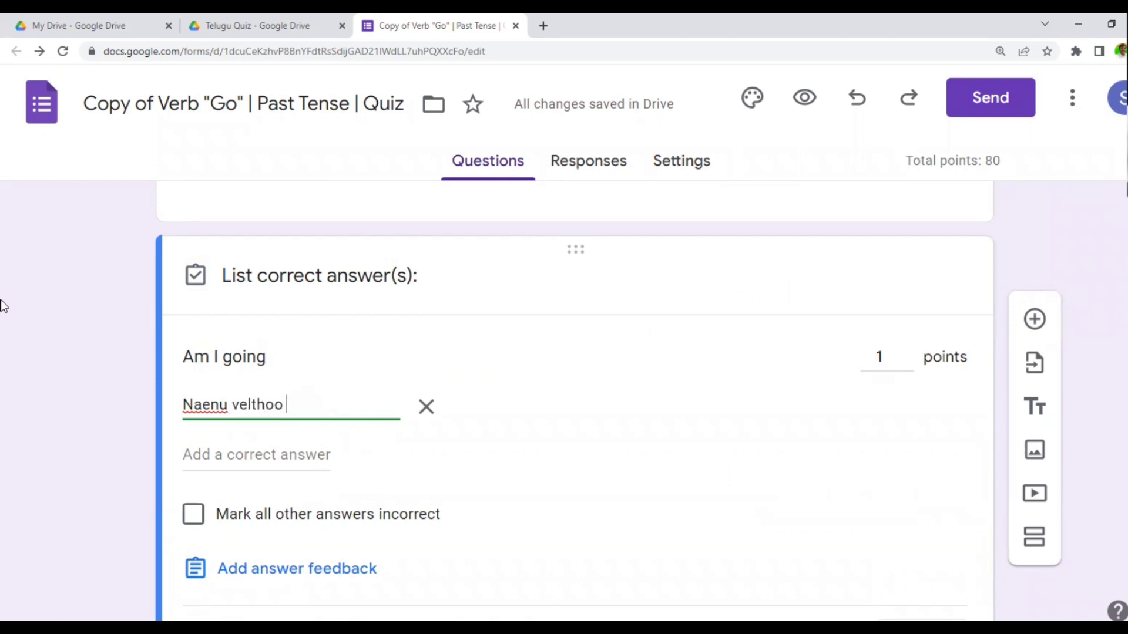
{"action": "type", "text": "unnaanaa?"}
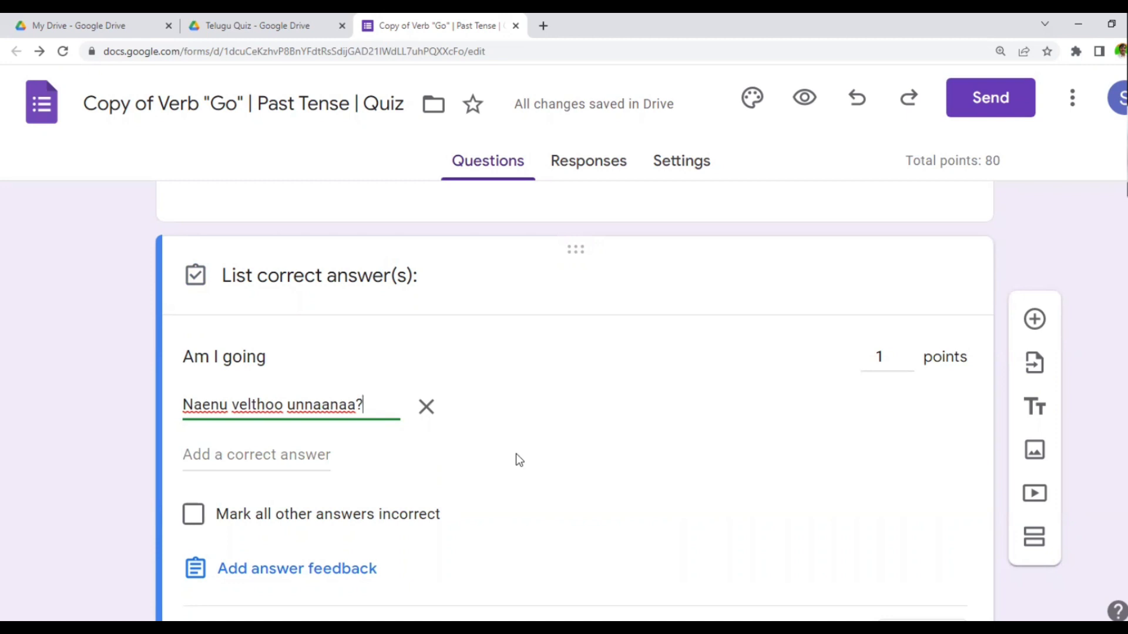
{"action": "scroll", "coordinate": [539, 459], "scroll_direction": "down", "scroll_amount": 1}
{"action": "left_click", "coordinate": [567, 421]}
Switch to the Word document and delete the "Shall I be going.***" example from the Positive Interrogative Sentences heading.
{"action": "key", "text": "alt+Tab"}
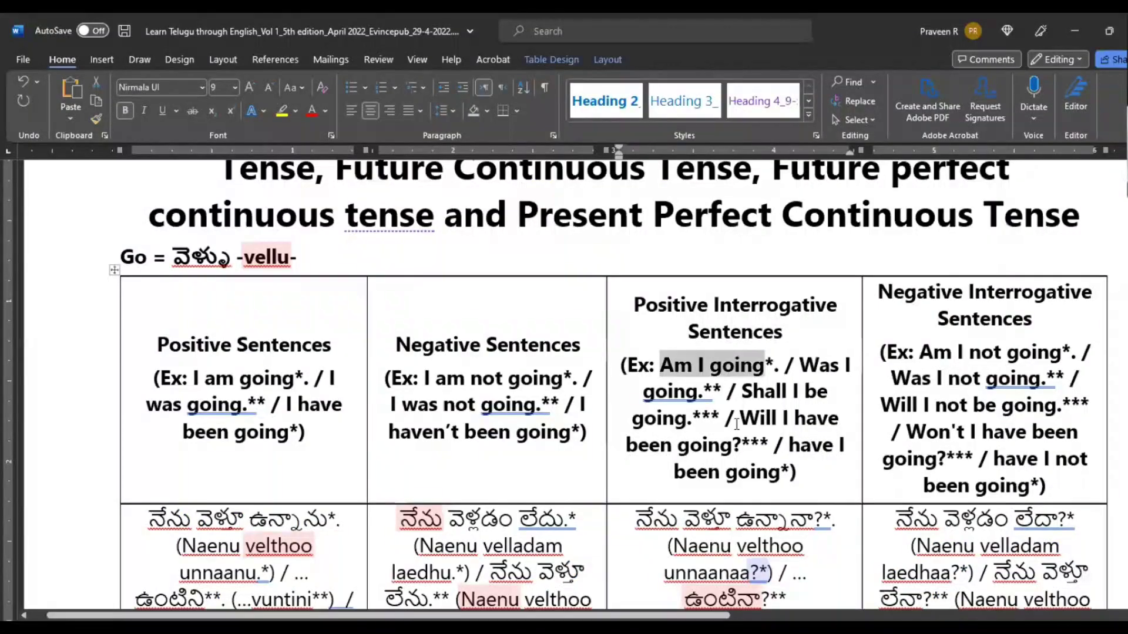
{"action": "scroll", "coordinate": [739, 432], "scroll_direction": "down", "scroll_amount": 1}
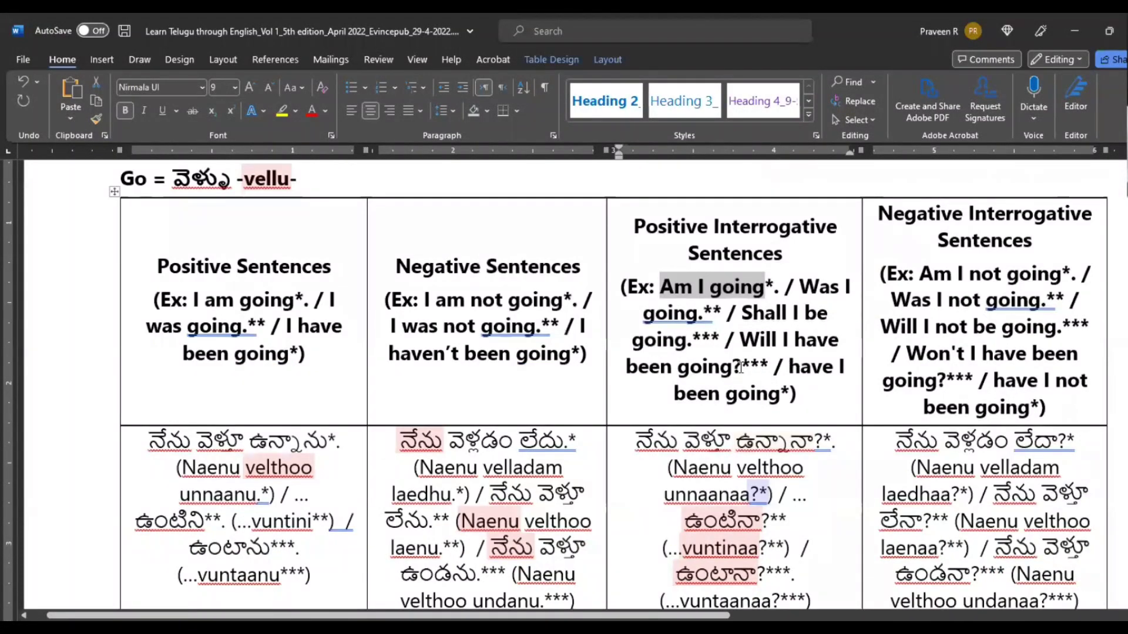
{"action": "left_click", "coordinate": [740, 368]}
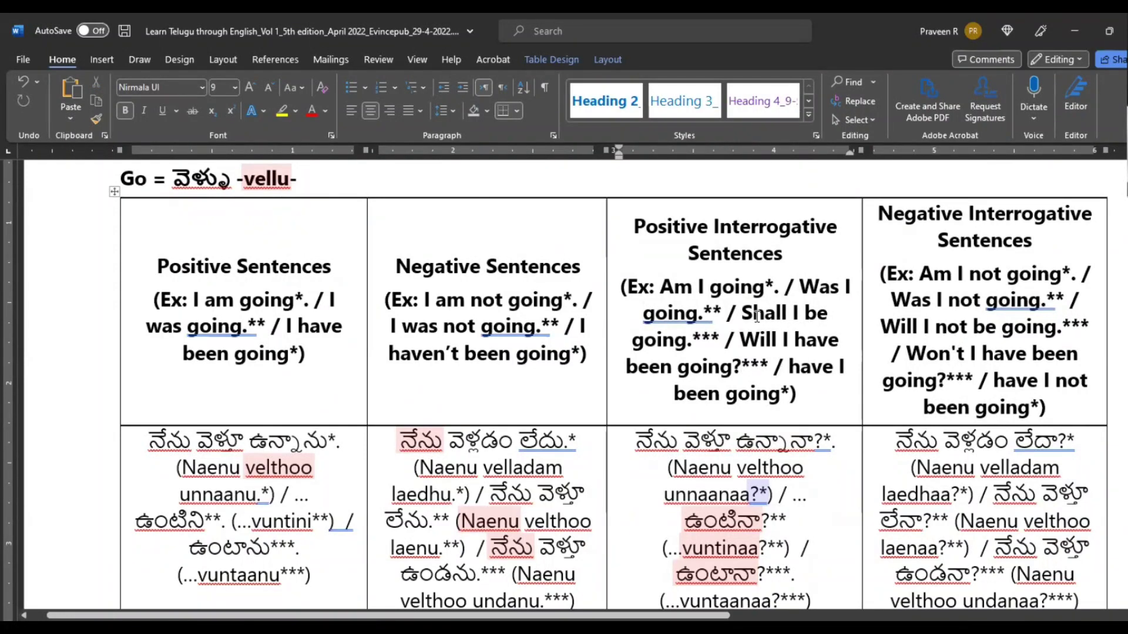
{"action": "double_click", "coordinate": [756, 316]}
{"action": "key", "text": "ctrl+shift+Right"}
{"action": "key", "text": "ctrl+shift+Right"}
{"action": "key", "text": "ctrl+shift+Right"}
{"action": "key", "text": "ctrl+shift+Right"}
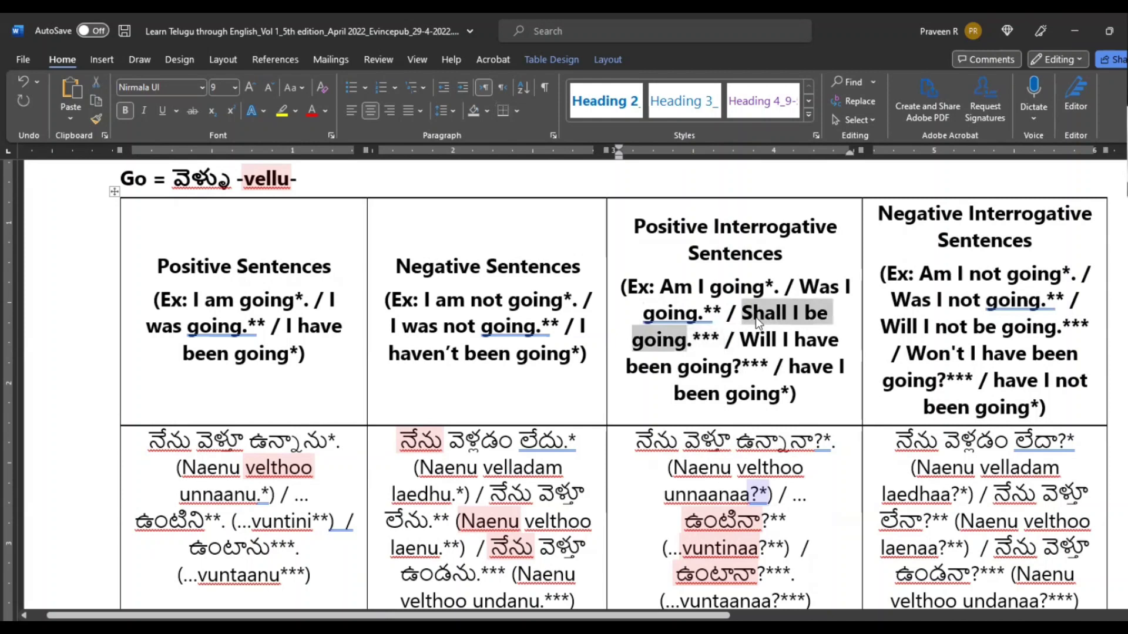
{"action": "key", "text": "Delete"}
{"action": "key", "text": "BackSpace"}
{"action": "key", "text": "BackSpace"}
Delete "Will I have been going?***" and the surplus slash from the Positive Interrogative Sentences heading.
{"action": "double_click", "coordinate": [758, 322]}
{"action": "key", "text": "ctrl+shift+Right"}
{"action": "key", "text": "ctrl+shift+Right"}
{"action": "key", "text": "ctrl+shift+Right"}
{"action": "key", "text": "ctrl+shift+Right"}
{"action": "key", "text": "ctrl+shift+Right"}
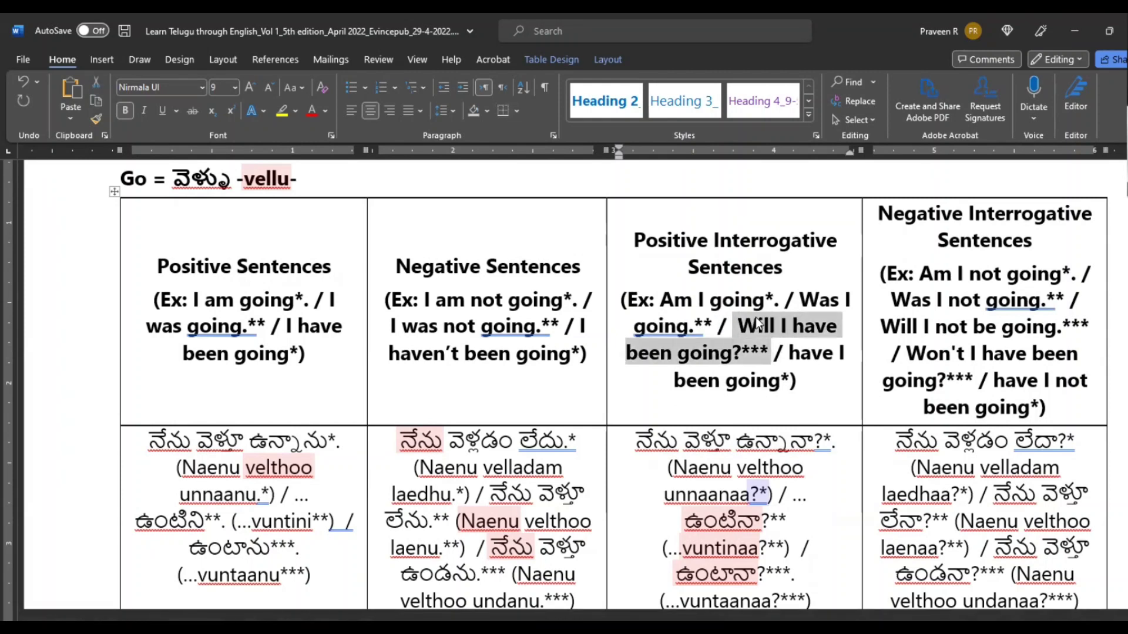
{"action": "key", "text": "Delete"}
{"action": "key", "text": "Delete"}
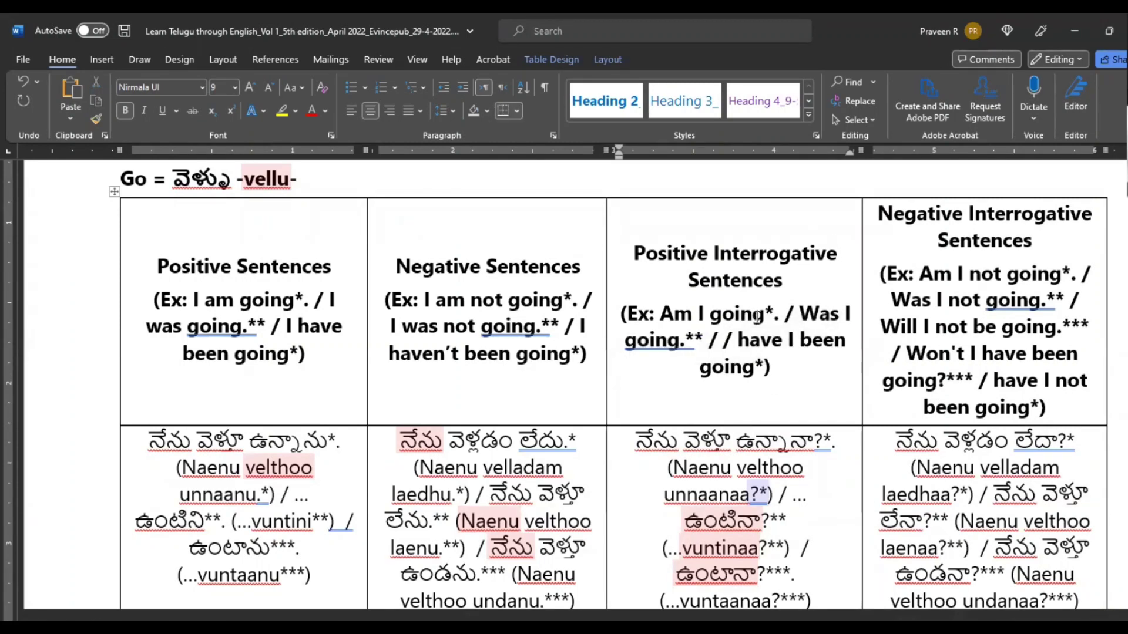
{"action": "key", "text": "Delete"}
{"action": "key", "text": "Delete"}
Copy the example "Am I not going" from the Negative Interrogative Sentences heading, without its asterisk.
{"action": "left_click", "coordinate": [867, 388]}
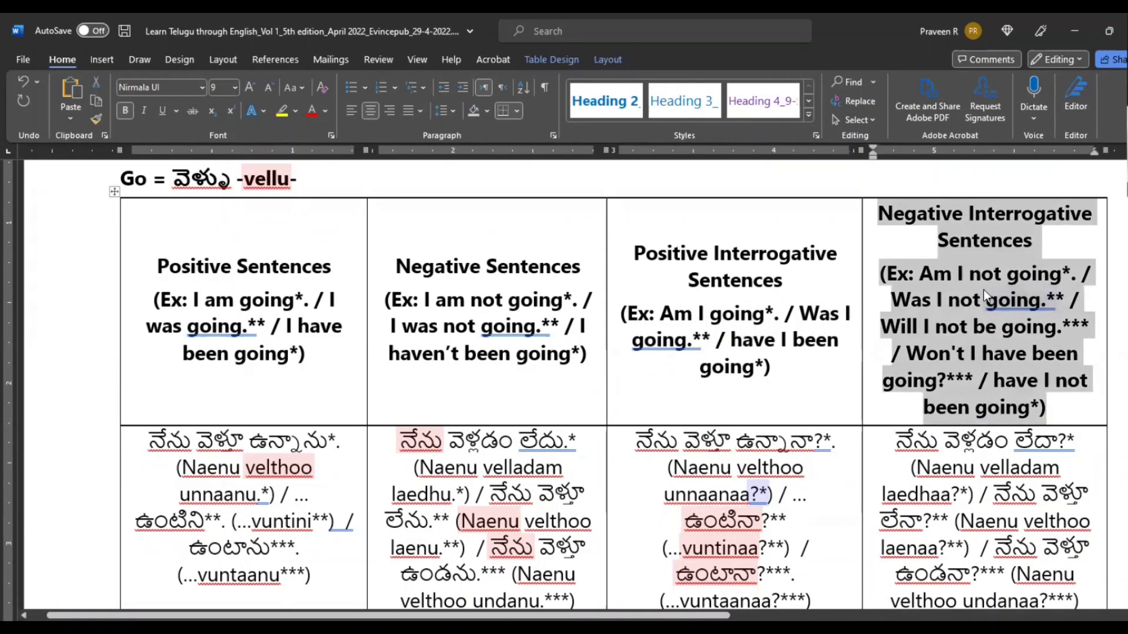
{"action": "left_click", "coordinate": [937, 284]}
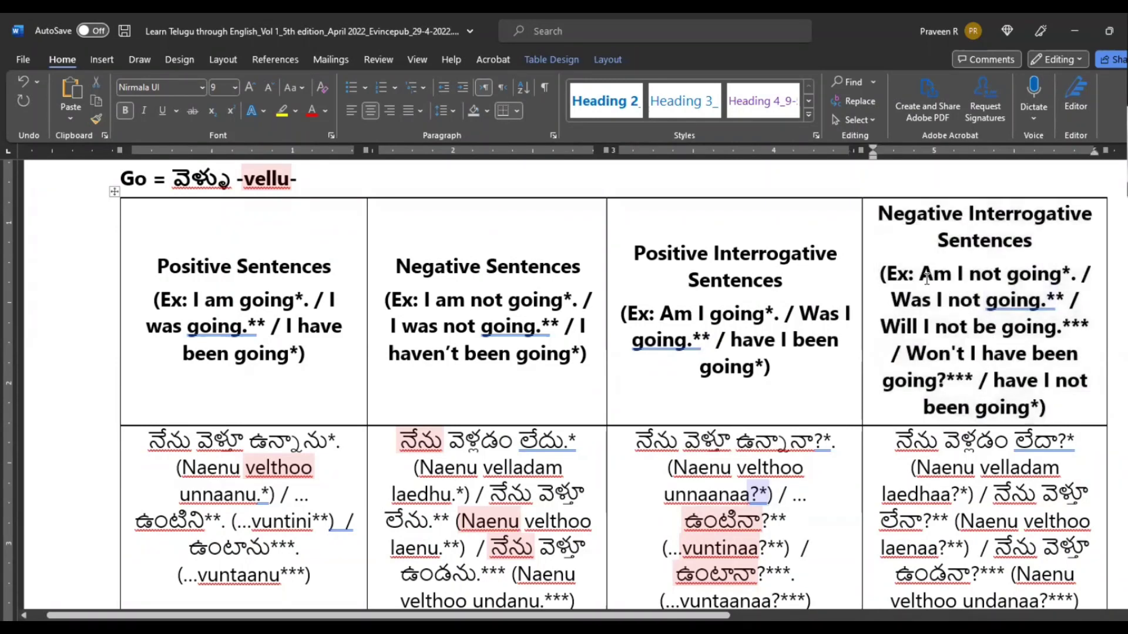
{"action": "key", "text": "ctrl+shift+Right"}
{"action": "key", "text": "ctrl+shift+Right"}
{"action": "key", "text": "ctrl+shift+Right"}
{"action": "key", "text": "ctrl+shift+Right"}
{"action": "key", "text": "ctrl+shift+Right"}
{"action": "key", "text": "ctrl+shift+Right"}
{"action": "key", "text": "shift+Left"}
{"action": "key", "text": "shift+Left"}
{"action": "key", "text": "shift+Left"}
{"action": "key", "text": "ctrl+c"}
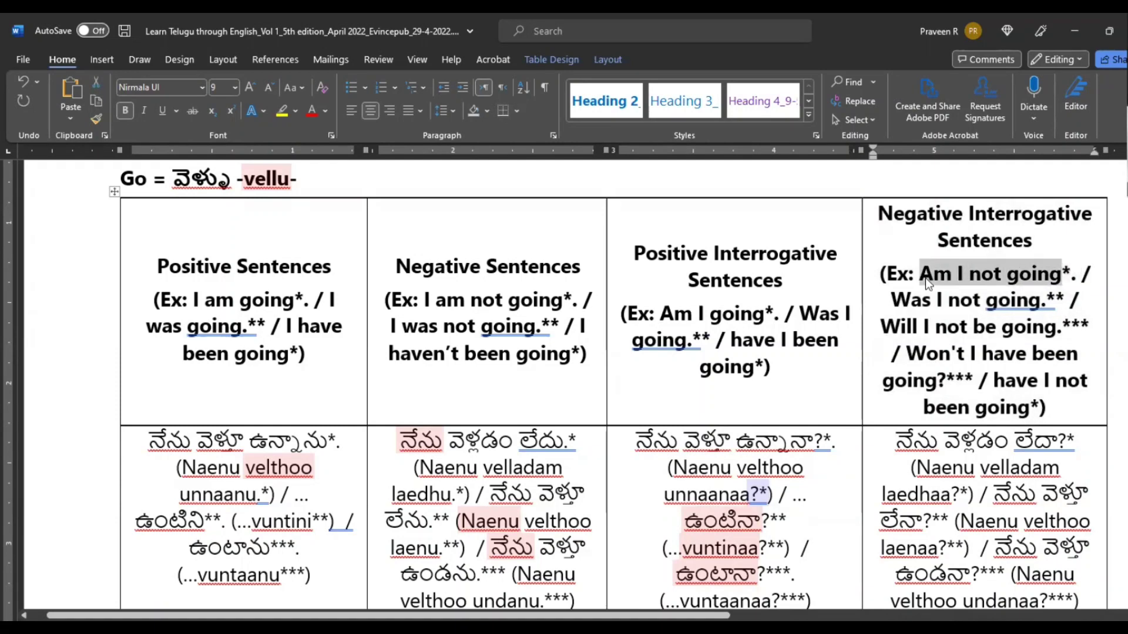
Switch to the Google Forms quiz and replace the question "Din't I go?" with the copied text "Am I not going".
{"action": "key", "text": "alt+Tab"}
{"action": "scroll", "coordinate": [633, 388], "scroll_direction": "down", "scroll_amount": 2}
{"action": "scroll", "coordinate": [632, 385], "scroll_direction": "up", "scroll_amount": 1}
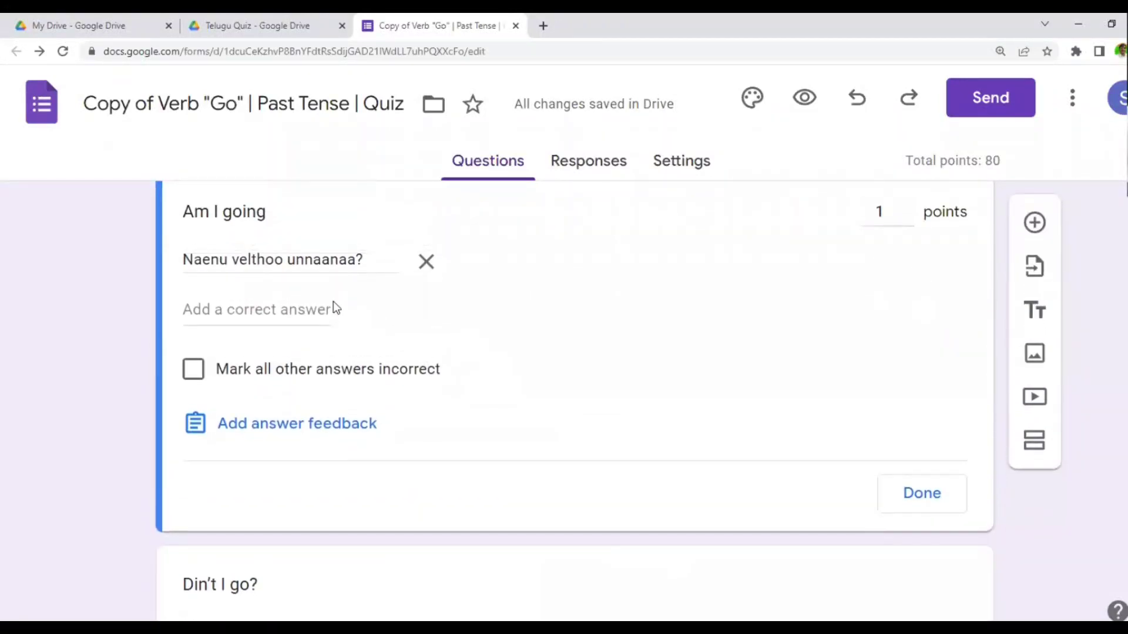
{"action": "scroll", "coordinate": [461, 328], "scroll_direction": "up", "scroll_amount": 3}
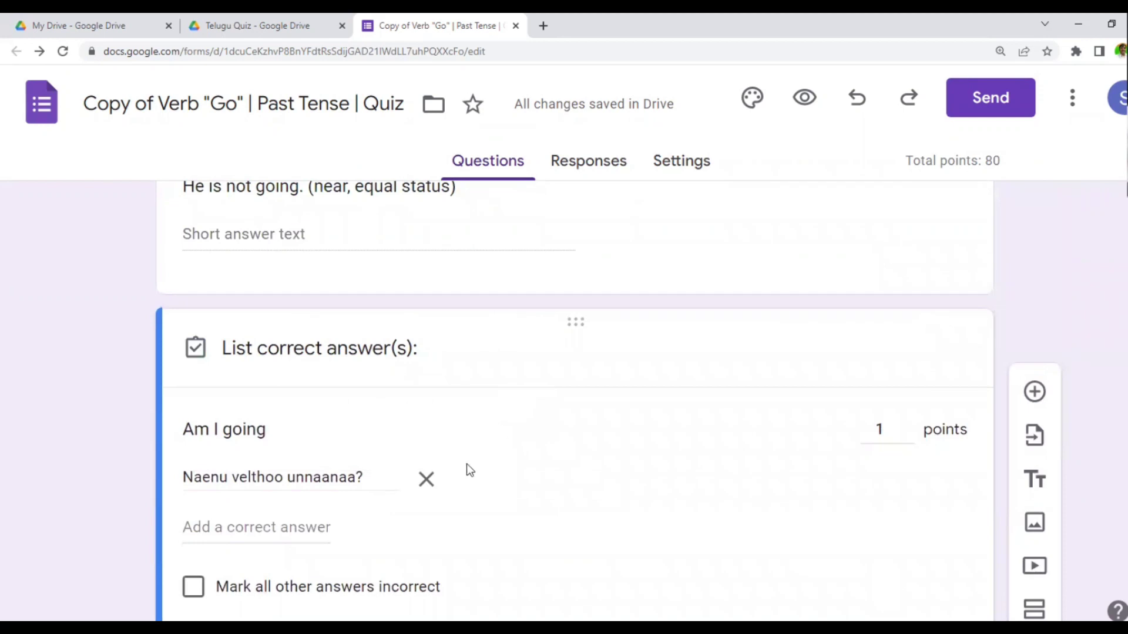
{"action": "triple_click", "coordinate": [333, 479]}
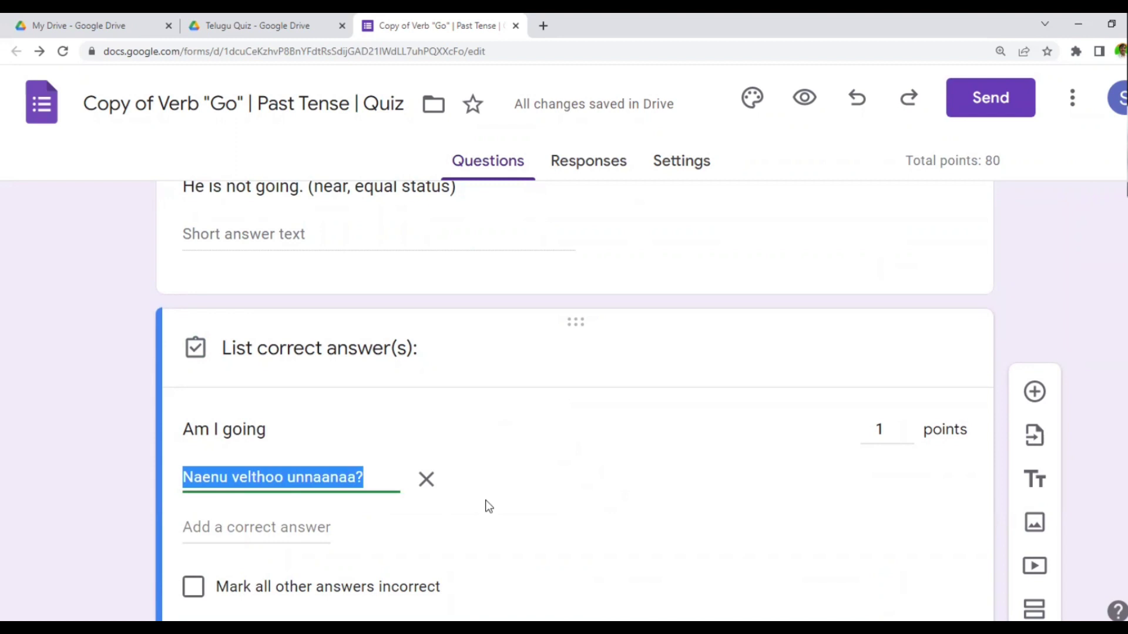
{"action": "scroll", "coordinate": [486, 500], "scroll_direction": "down", "scroll_amount": 5}
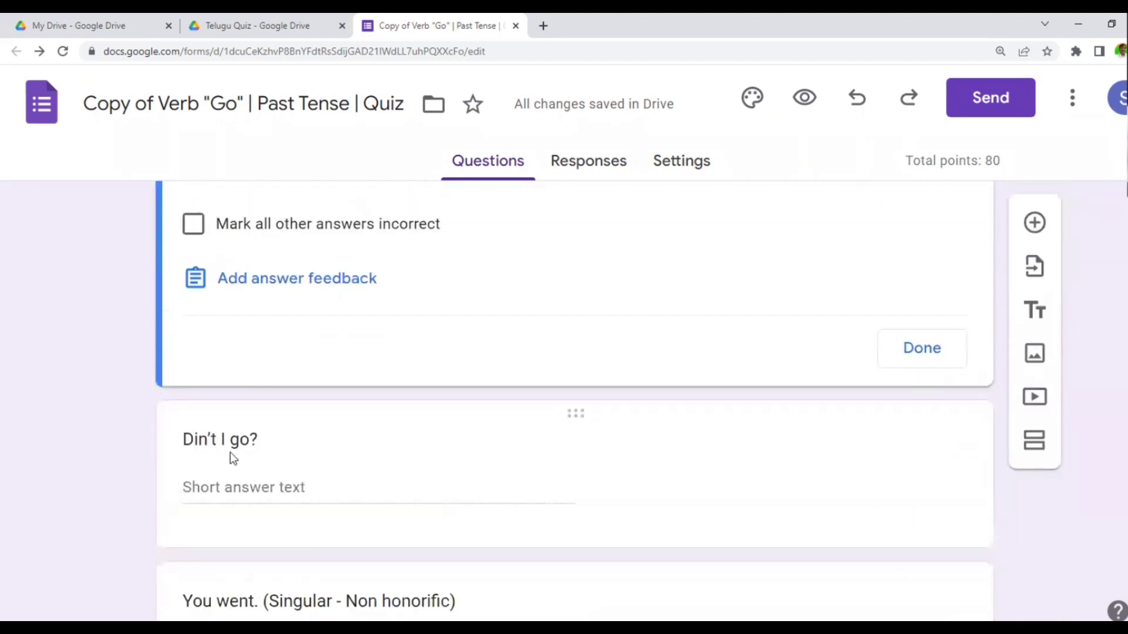
{"action": "left_click", "coordinate": [233, 458]}
{"action": "key", "text": "alt+Tab"}
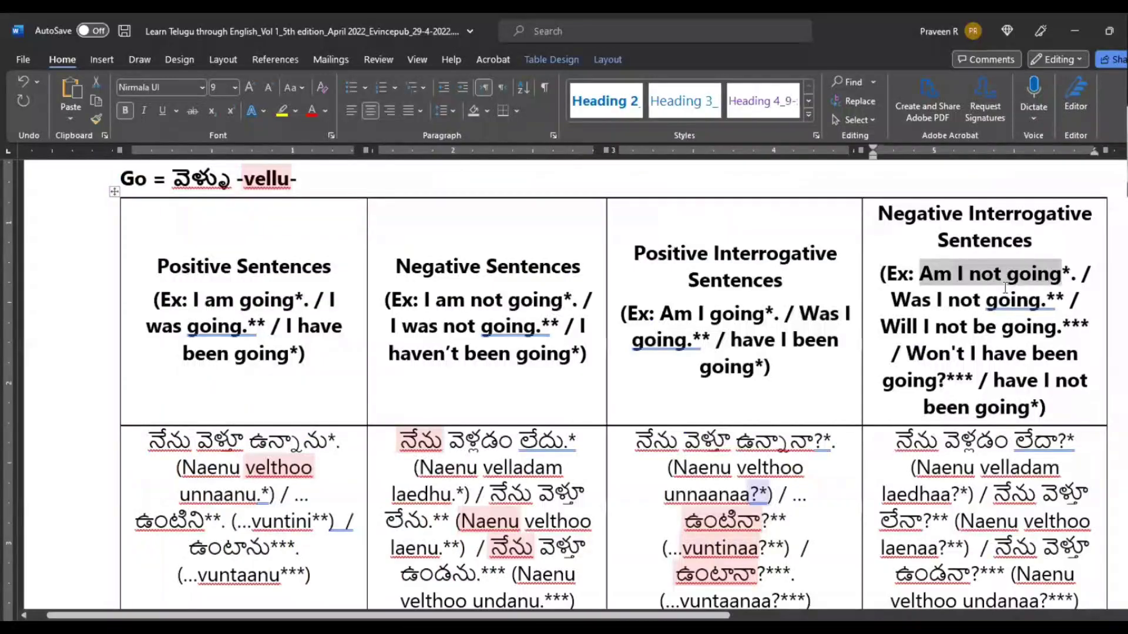
{"action": "right_click", "coordinate": [970, 289]}
{"action": "key", "text": "Escape"}
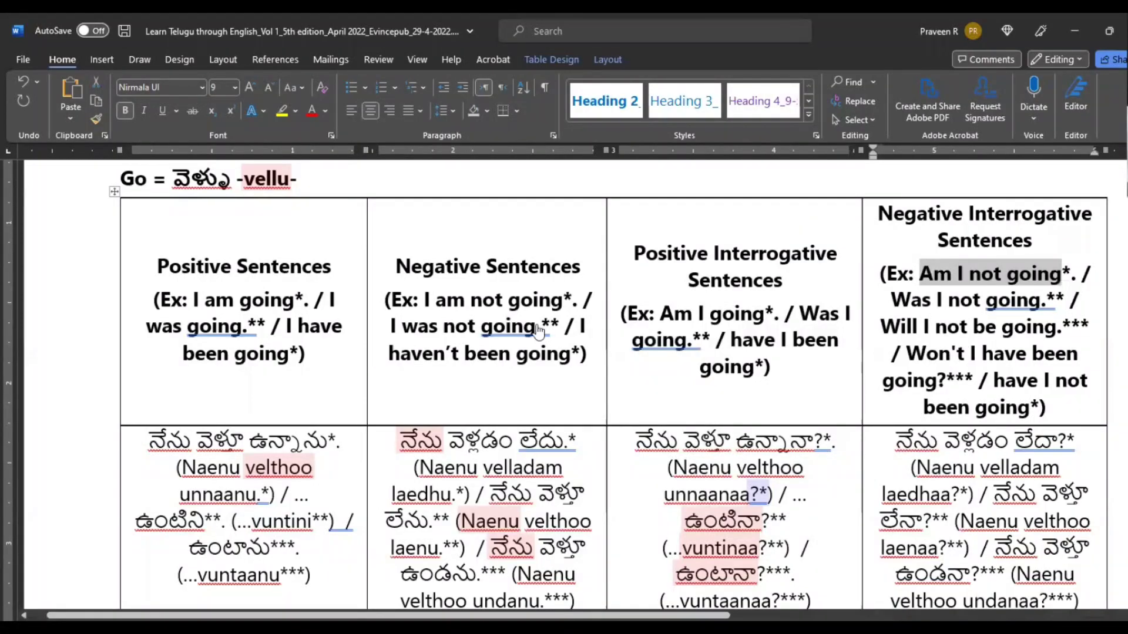
{"action": "key", "text": "alt+Tab"}
{"action": "key", "text": "ctrl+v"}
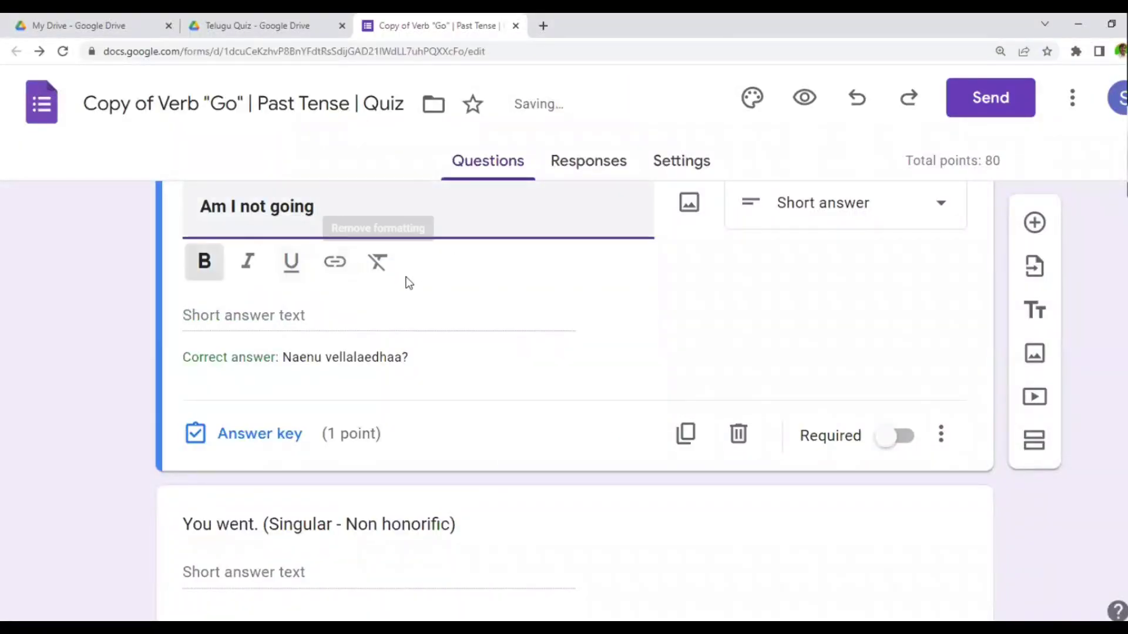
Remove the bold formatting from the "Am I not going" question and add a question mark at its end.
{"action": "key", "text": "ctrl+a"}
{"action": "key", "text": "ctrl+b"}
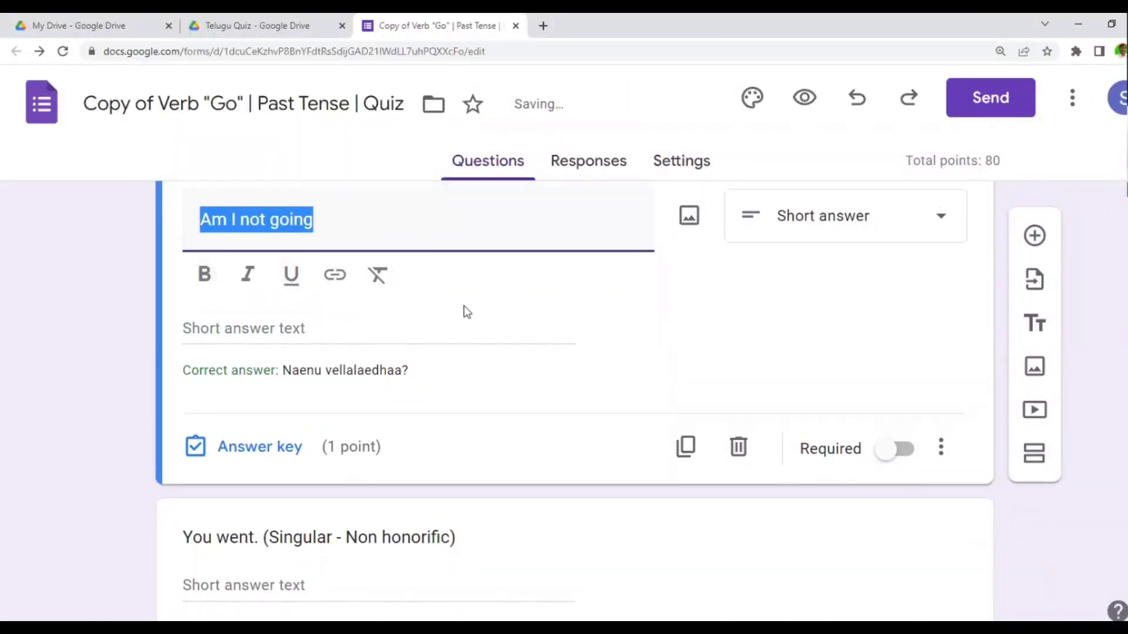
{"action": "scroll", "coordinate": [460, 312], "scroll_direction": "up", "scroll_amount": 1}
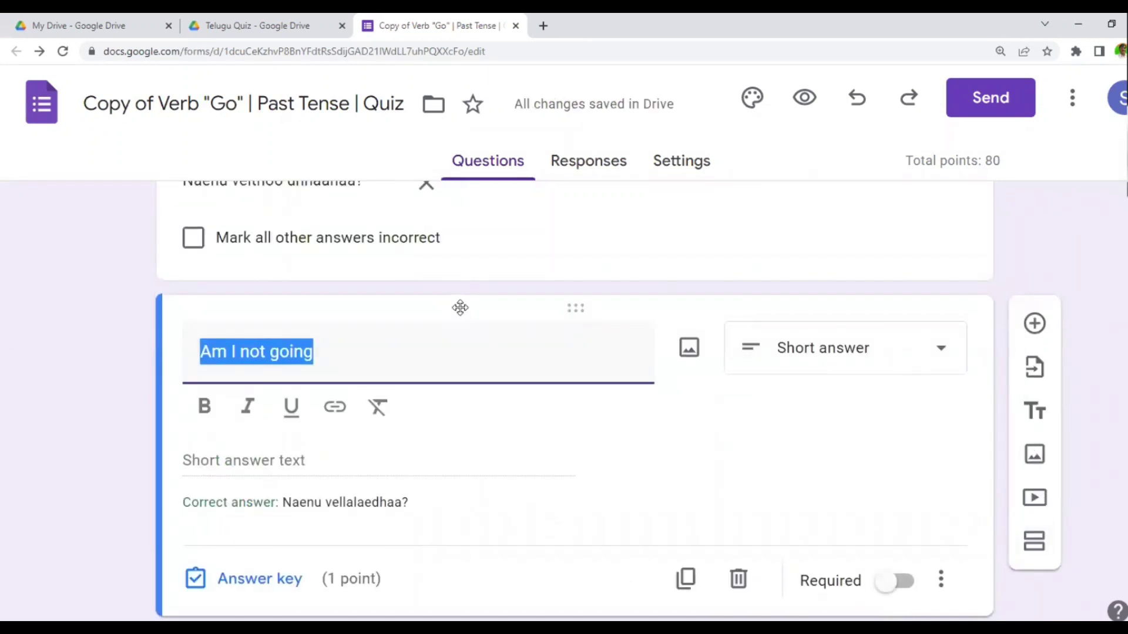
{"action": "left_click", "coordinate": [342, 361]}
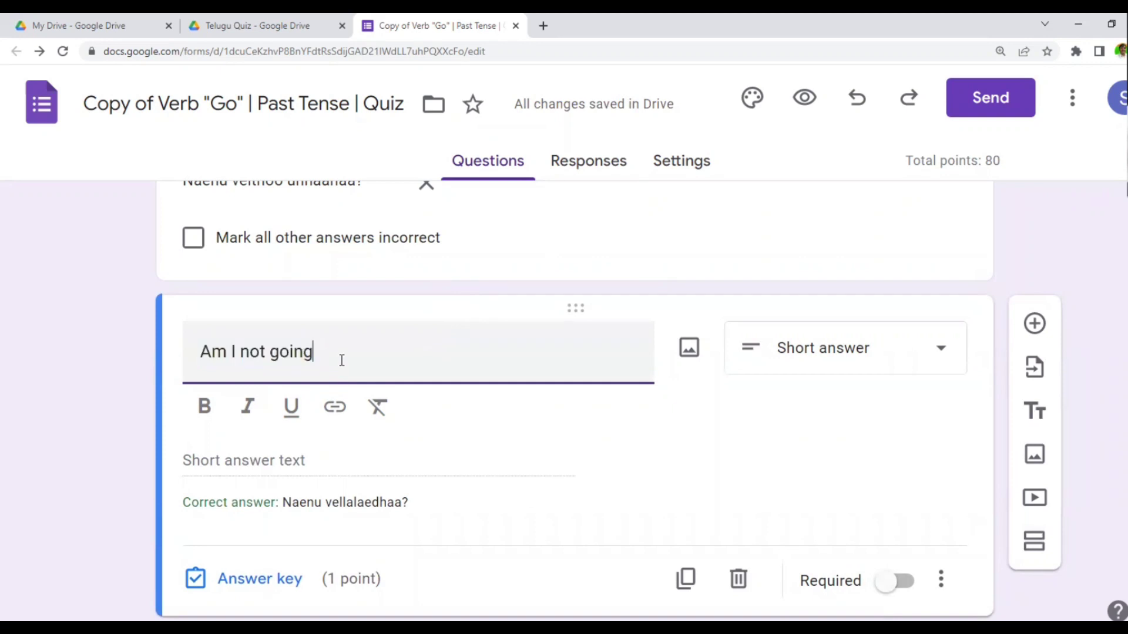
{"action": "type", "text": "?"}
{"action": "scroll", "coordinate": [395, 382], "scroll_direction": "up", "scroll_amount": 2}
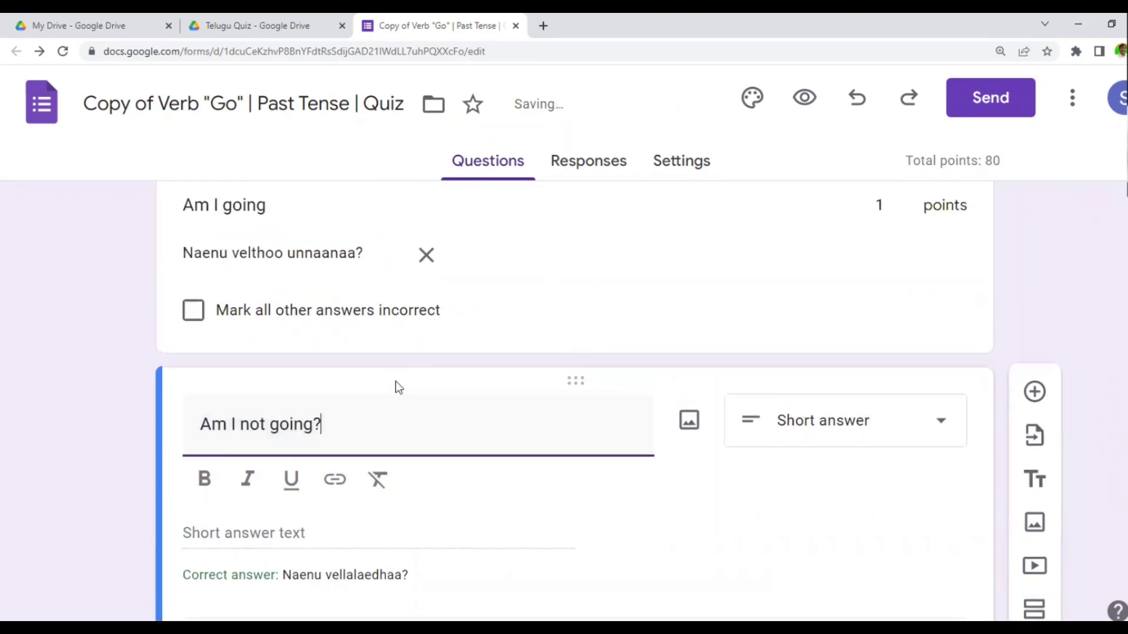
Copy the correct answer "Naenu velladam laedhu." from the question starting with "I am not going.".
{"action": "scroll", "coordinate": [459, 400], "scroll_direction": "up", "scroll_amount": 6}
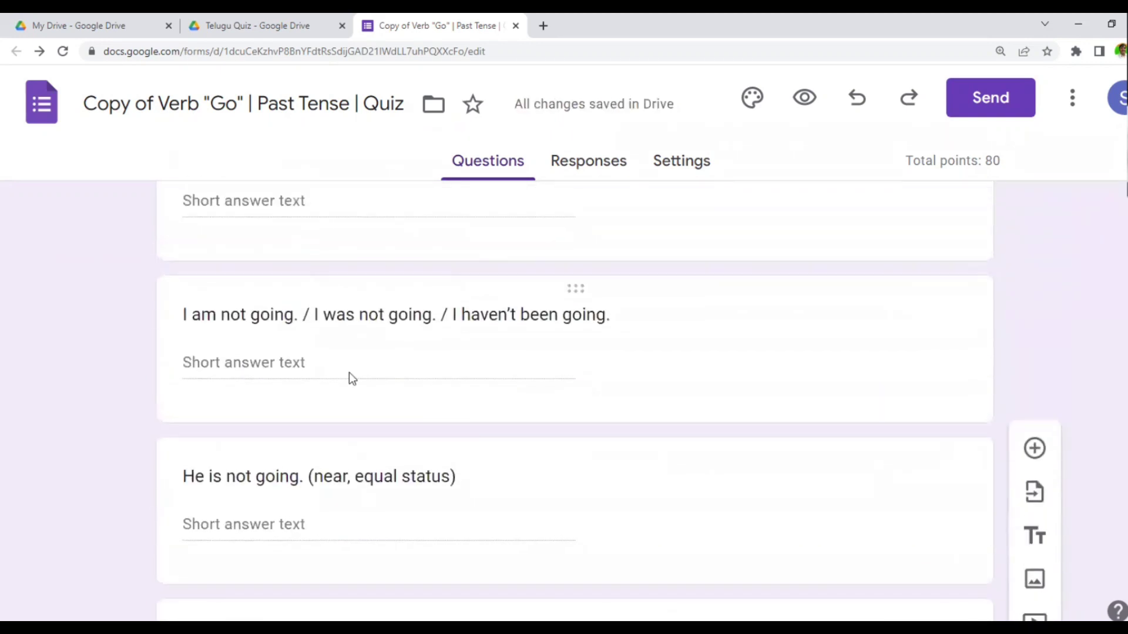
{"action": "left_click", "coordinate": [257, 315]}
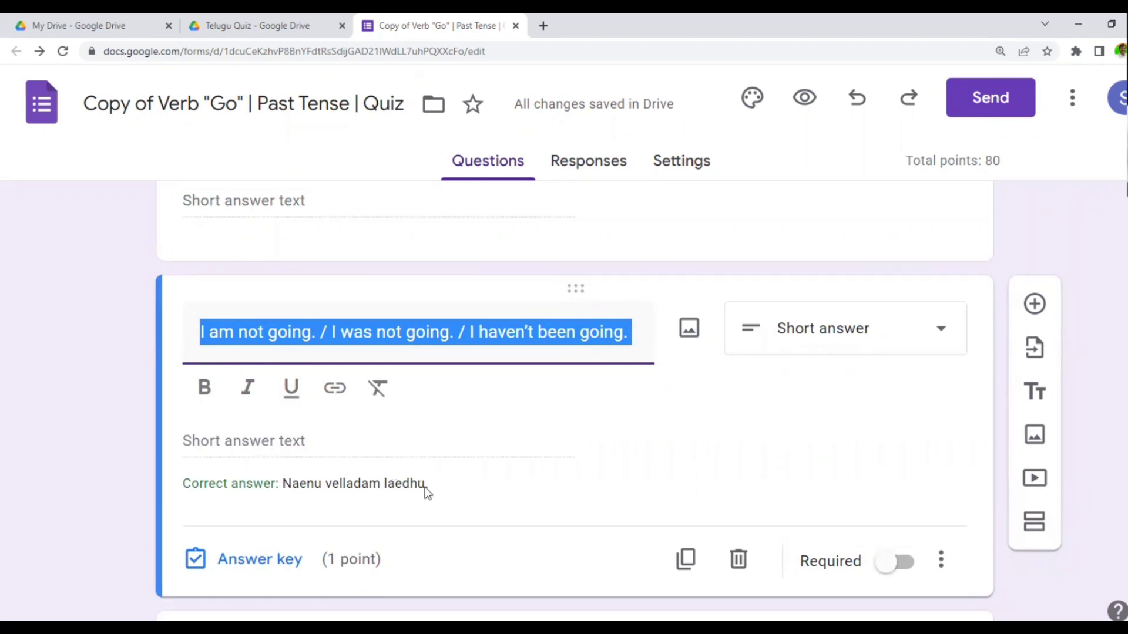
{"action": "triple_click", "coordinate": [387, 489]}
{"action": "left_click_drag", "start_coordinate": [283, 440], "coordinate": [443, 465]}
{"action": "key", "text": "ctrl+c"}
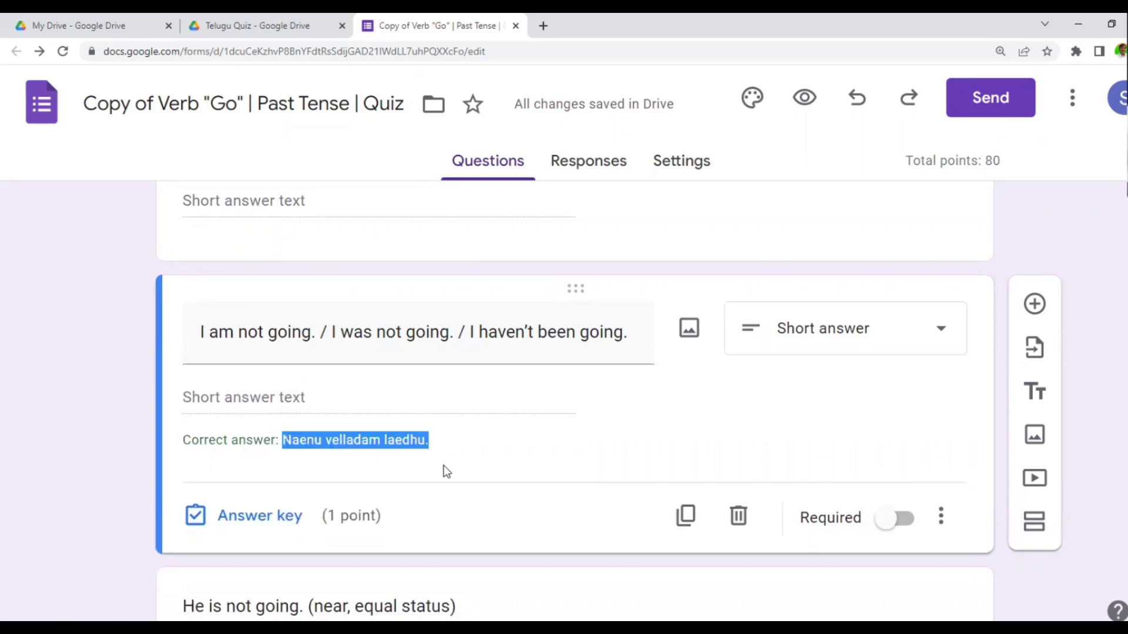
Change the correct answer for "Am I not going?" to "Naenu velladam laedhaa?", adapting the copied negative answer.
{"action": "scroll", "coordinate": [473, 479], "scroll_direction": "down", "scroll_amount": 3}
{"action": "scroll", "coordinate": [471, 477], "scroll_direction": "down", "scroll_amount": 6}
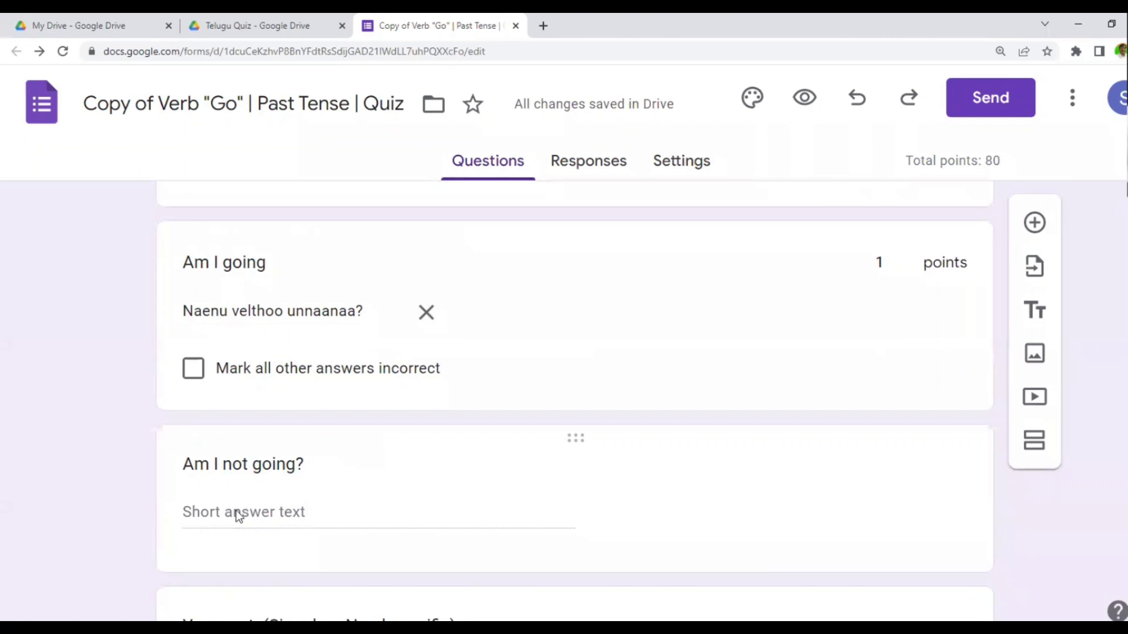
{"action": "left_click", "coordinate": [237, 515]}
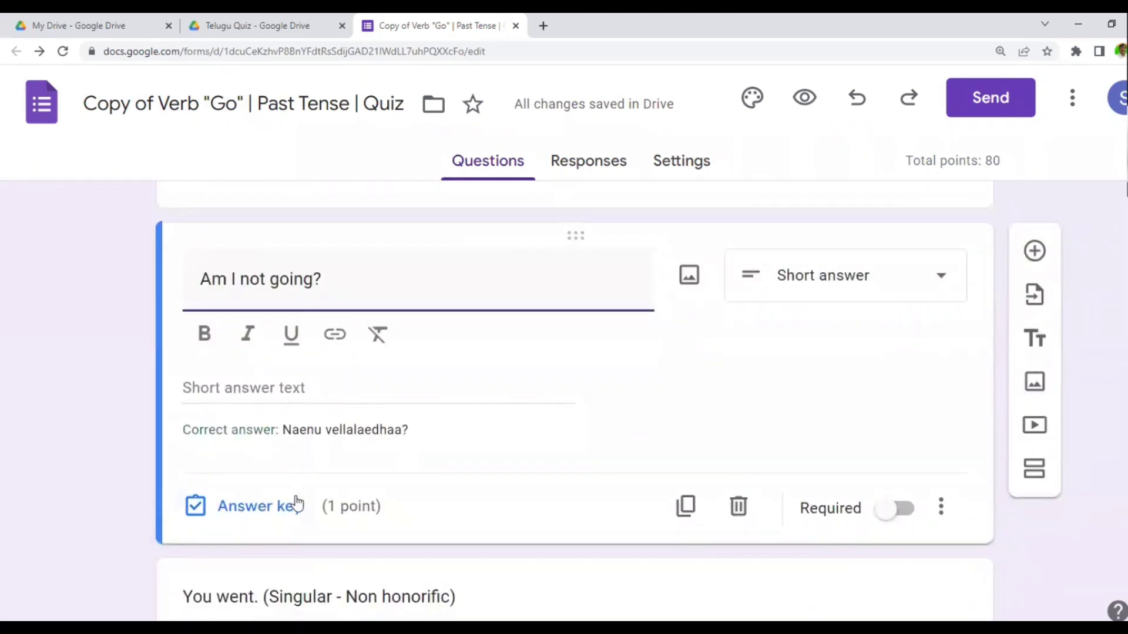
{"action": "left_click", "coordinate": [297, 504]}
{"action": "triple_click", "coordinate": [299, 392]}
{"action": "key", "text": "ctrl+v"}
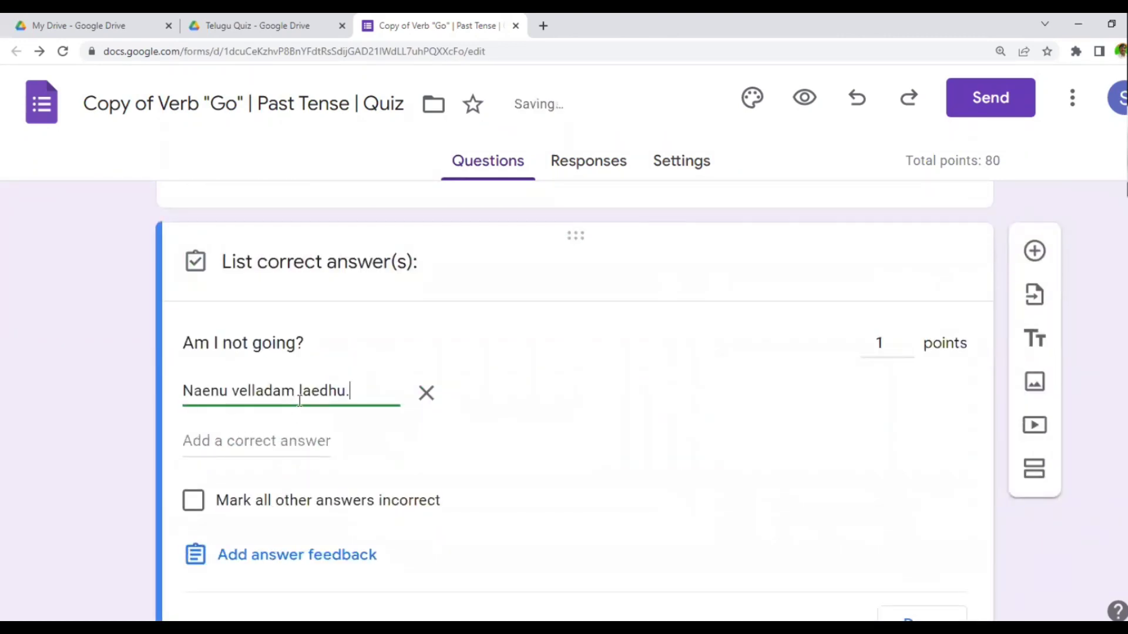
{"action": "key", "text": "shift+Left"}
{"action": "key", "text": "shift+Left"}
{"action": "type", "text": "aa"}
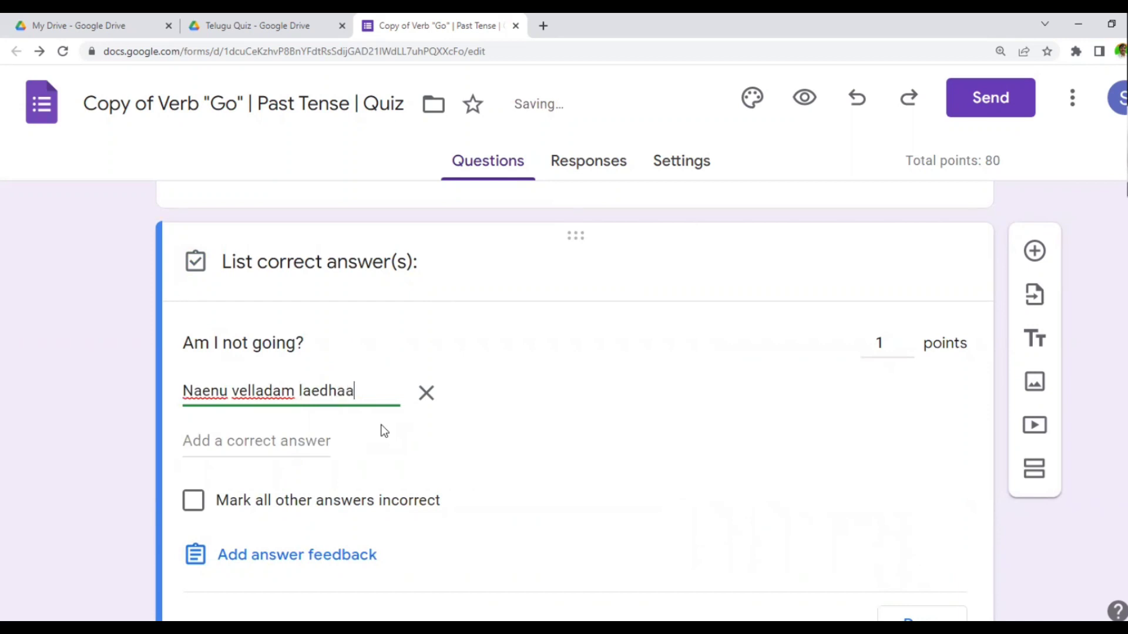
{"action": "type", "text": "?"}
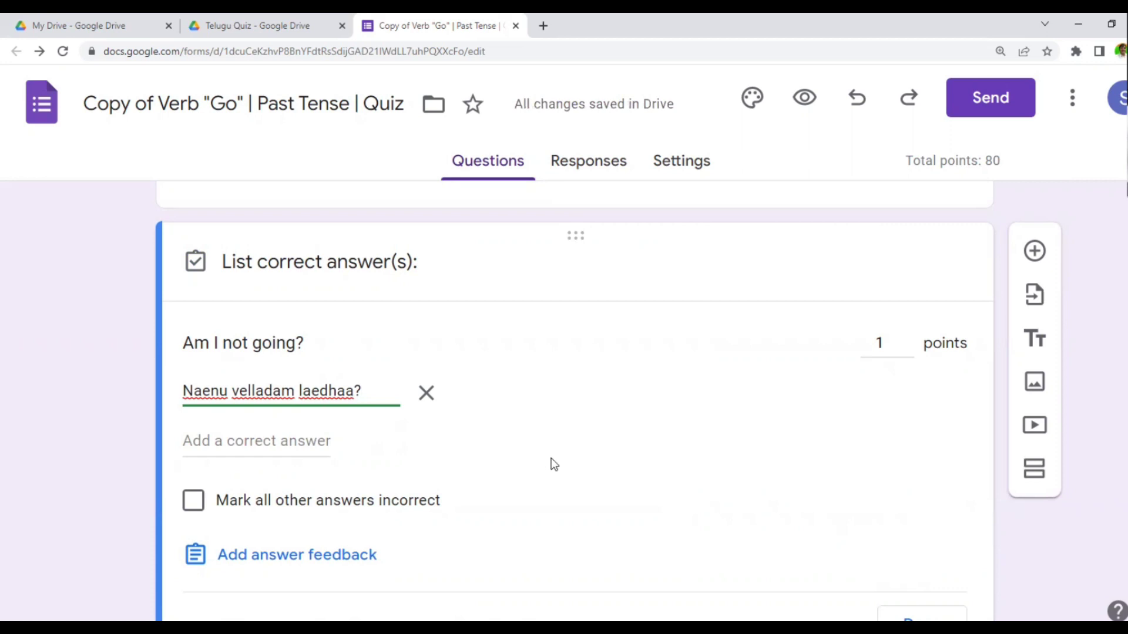
Switch to the Word document and undo the deletions of the future tense examples in the table headings.
{"action": "key", "text": "alt+Tab"}
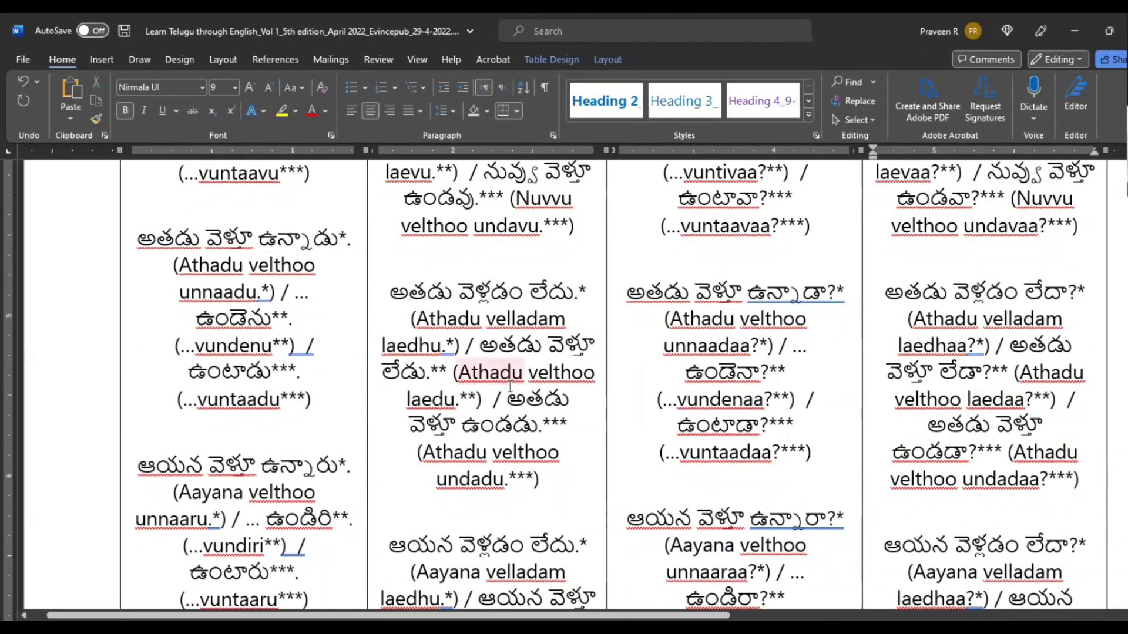
{"action": "scroll", "coordinate": [510, 406], "scroll_direction": "up", "scroll_amount": 3}
{"action": "scroll", "coordinate": [511, 405], "scroll_direction": "down", "scroll_amount": 3}
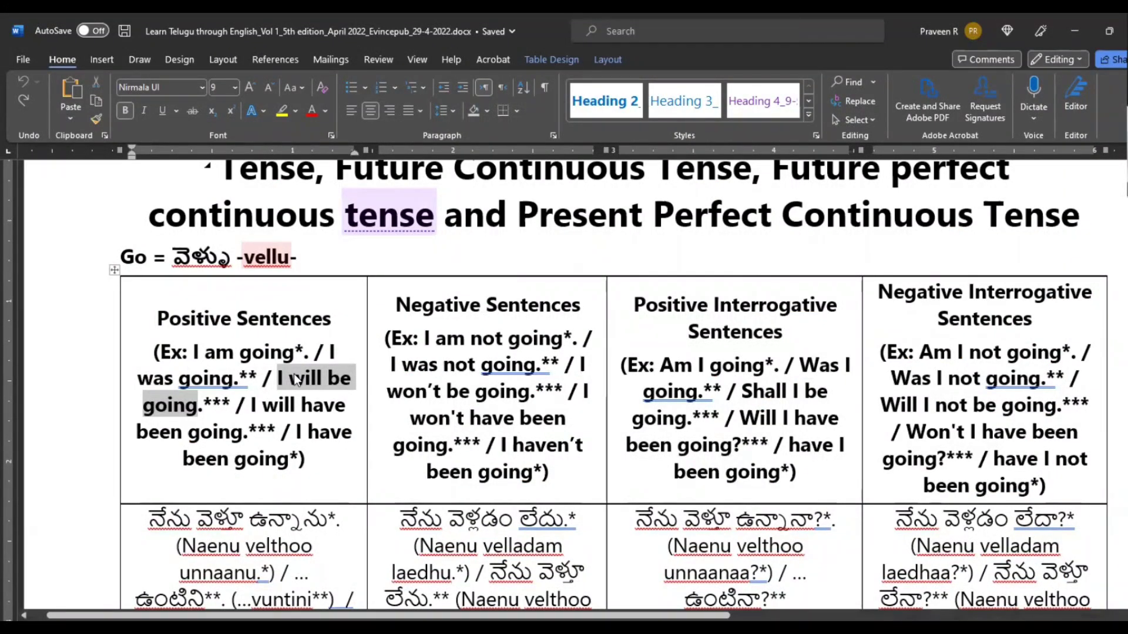
{"action": "left_click", "coordinate": [293, 374]}
{"action": "scroll", "coordinate": [522, 320], "scroll_direction": "down", "scroll_amount": 2}
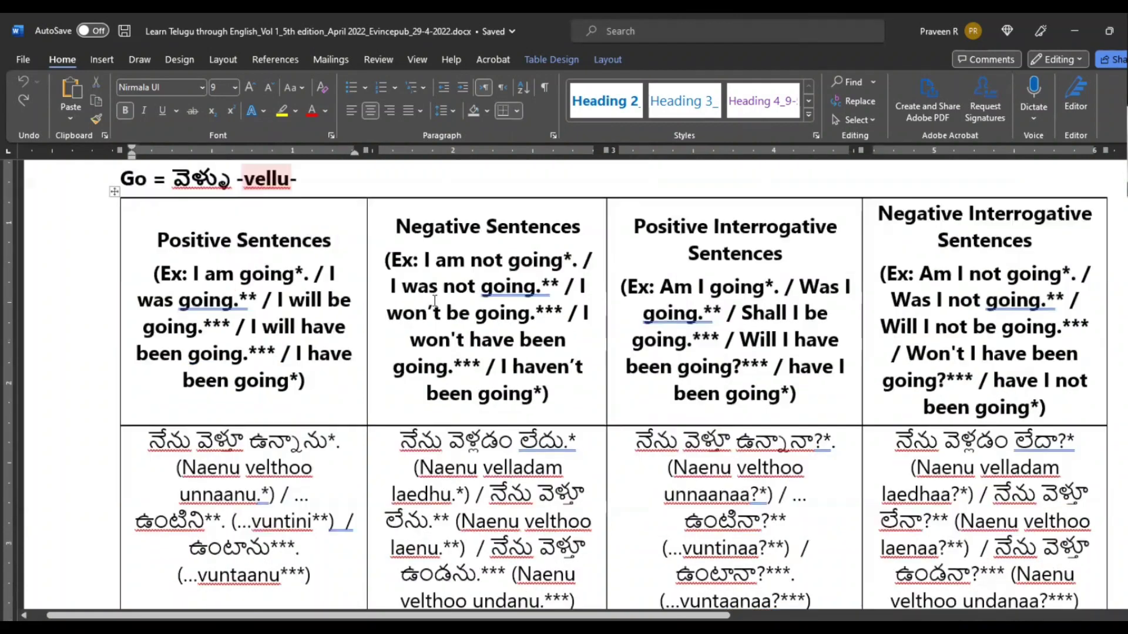
Examine how the asterisked English examples in the headings match the marked Telugu forms for each pronoun in the "Go" table.
{"action": "left_click_drag", "start_coordinate": [536, 314], "coordinate": [564, 317]}
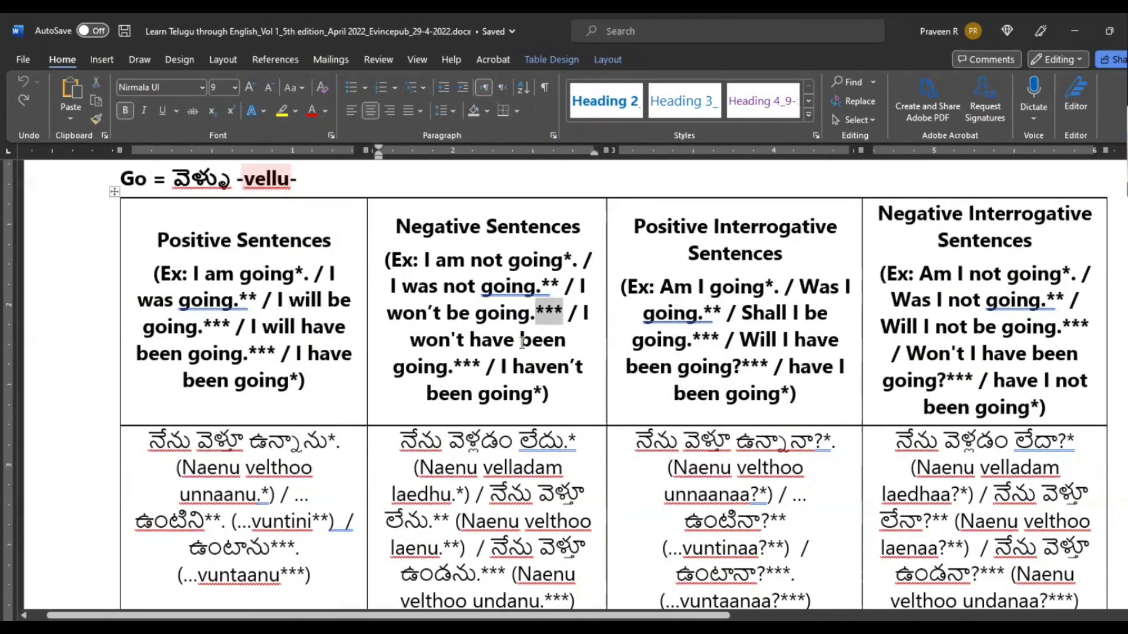
{"action": "scroll", "coordinate": [520, 449], "scroll_direction": "down", "scroll_amount": 2}
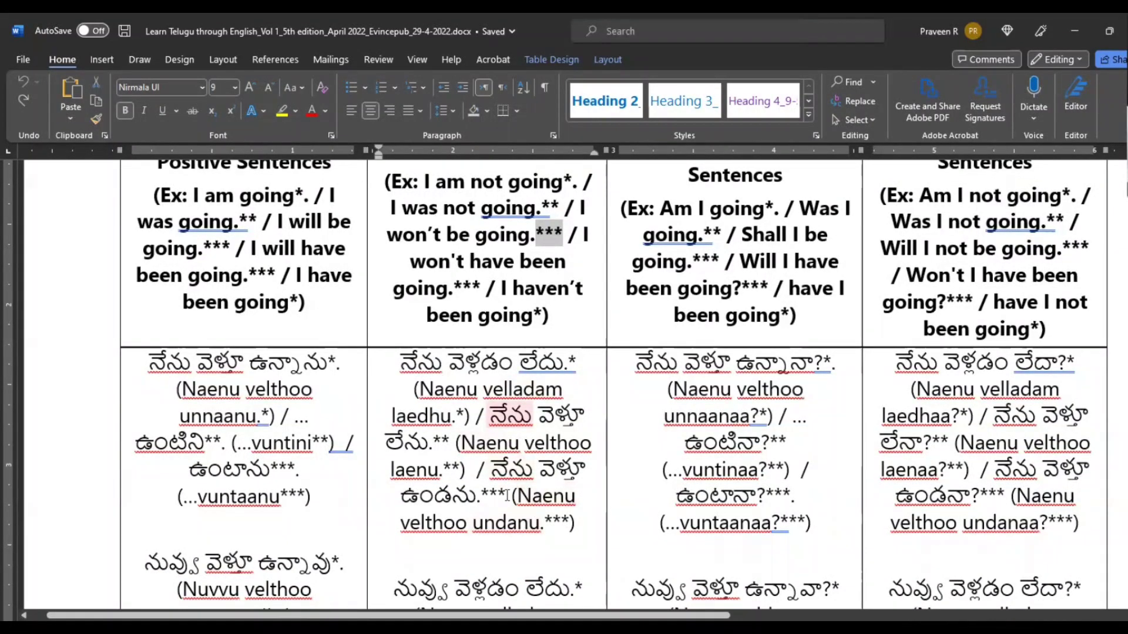
{"action": "left_click", "coordinate": [460, 496]}
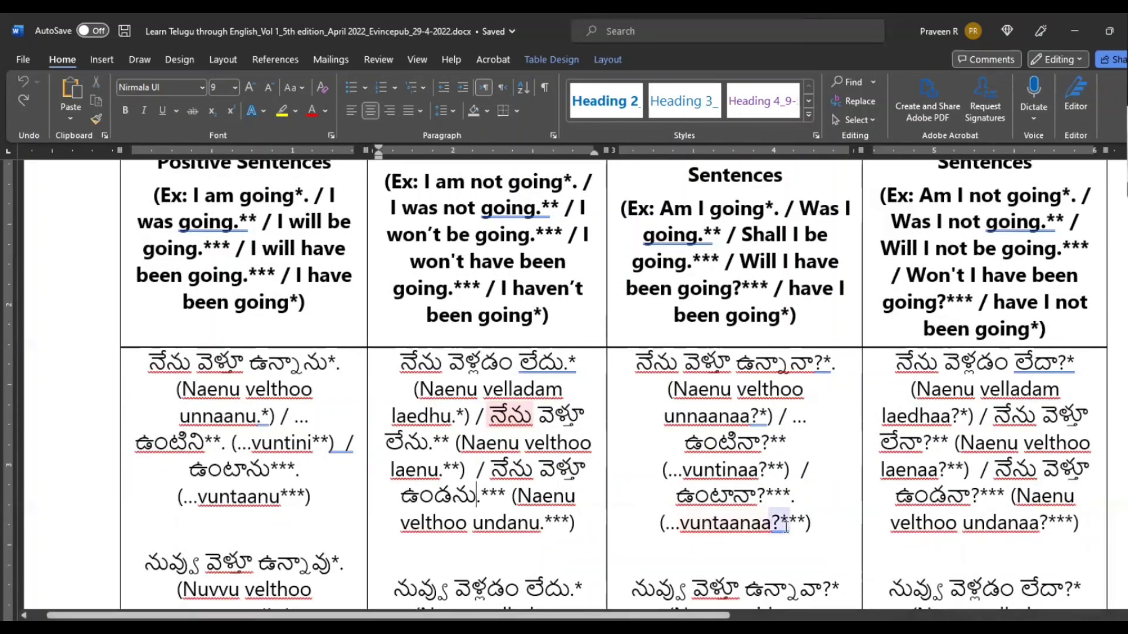
{"action": "scroll", "coordinate": [763, 514], "scroll_direction": "down", "scroll_amount": 3}
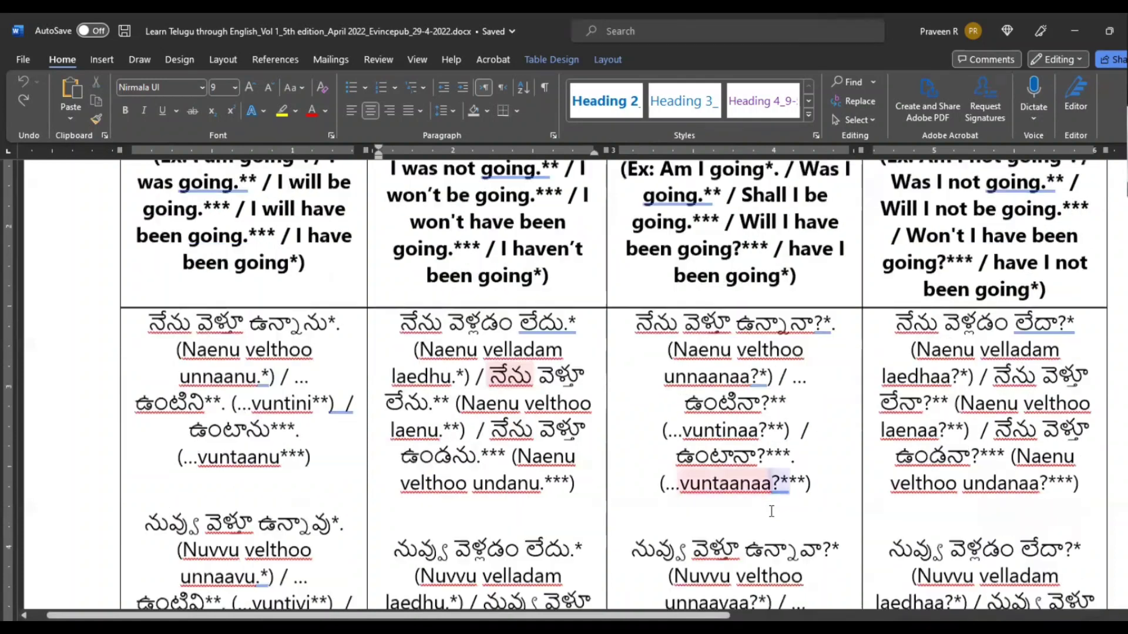
{"action": "scroll", "coordinate": [799, 516], "scroll_direction": "up", "scroll_amount": 3}
{"action": "scroll", "coordinate": [802, 516], "scroll_direction": "up", "scroll_amount": 3}
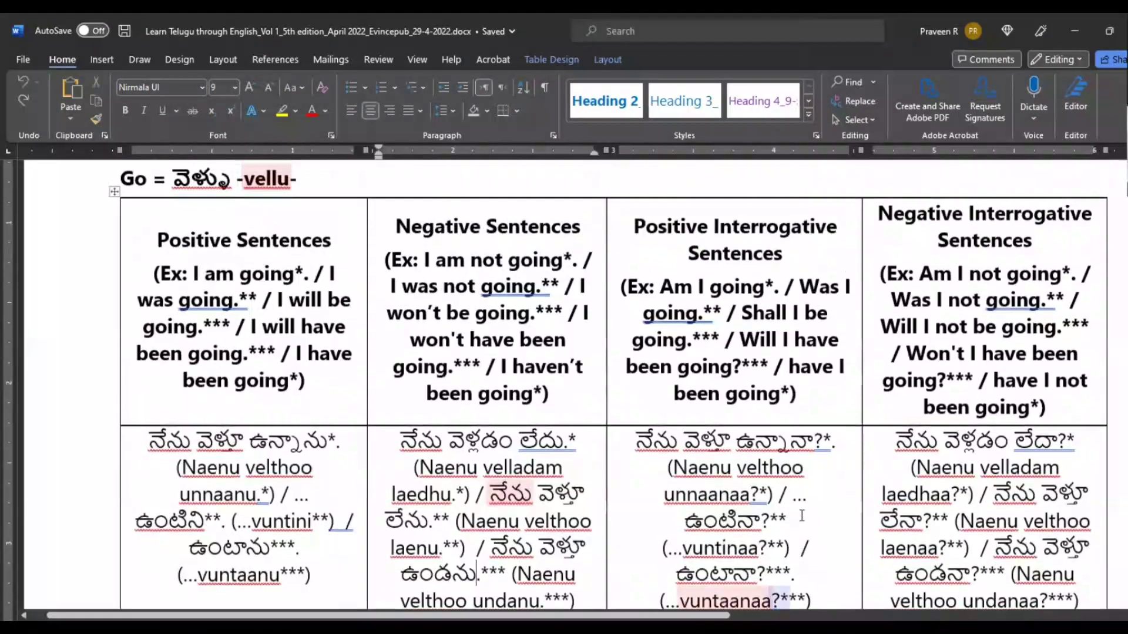
{"action": "left_click", "coordinate": [476, 312]}
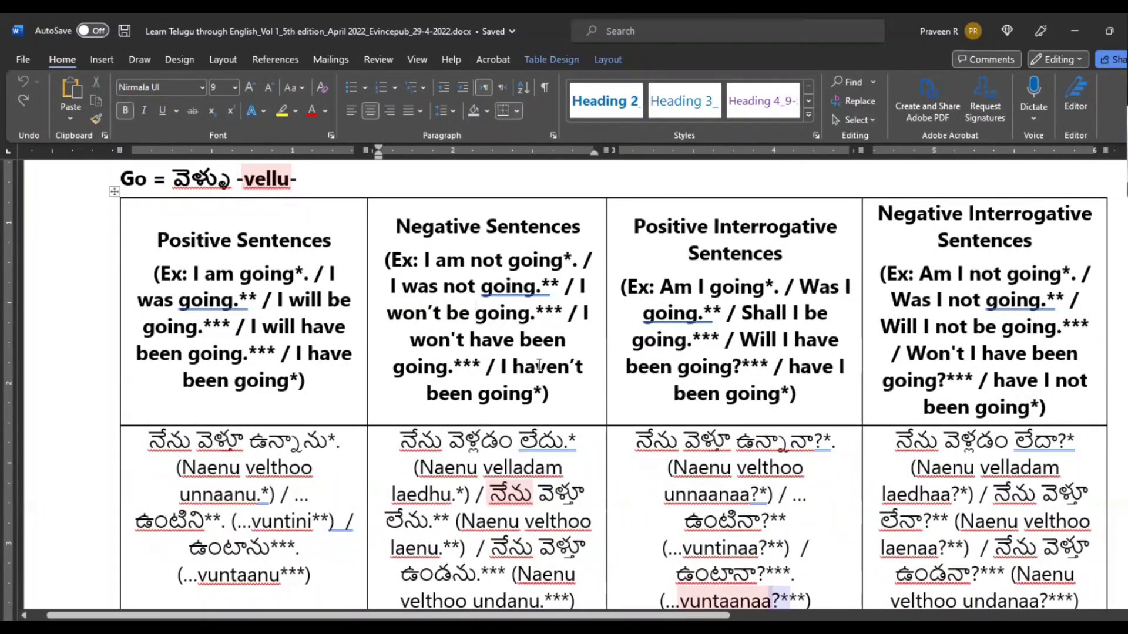
{"action": "scroll", "coordinate": [511, 467], "scroll_direction": "down", "scroll_amount": 5}
{"action": "scroll", "coordinate": [504, 417], "scroll_direction": "up", "scroll_amount": 5}
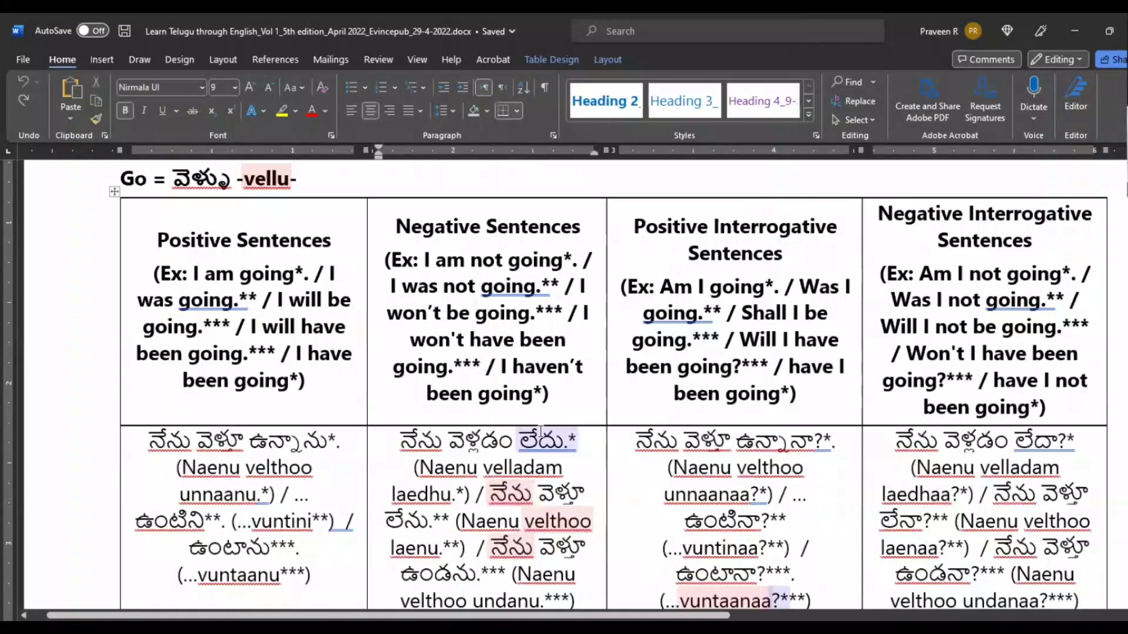
{"action": "scroll", "coordinate": [539, 312], "scroll_direction": "down", "scroll_amount": 3}
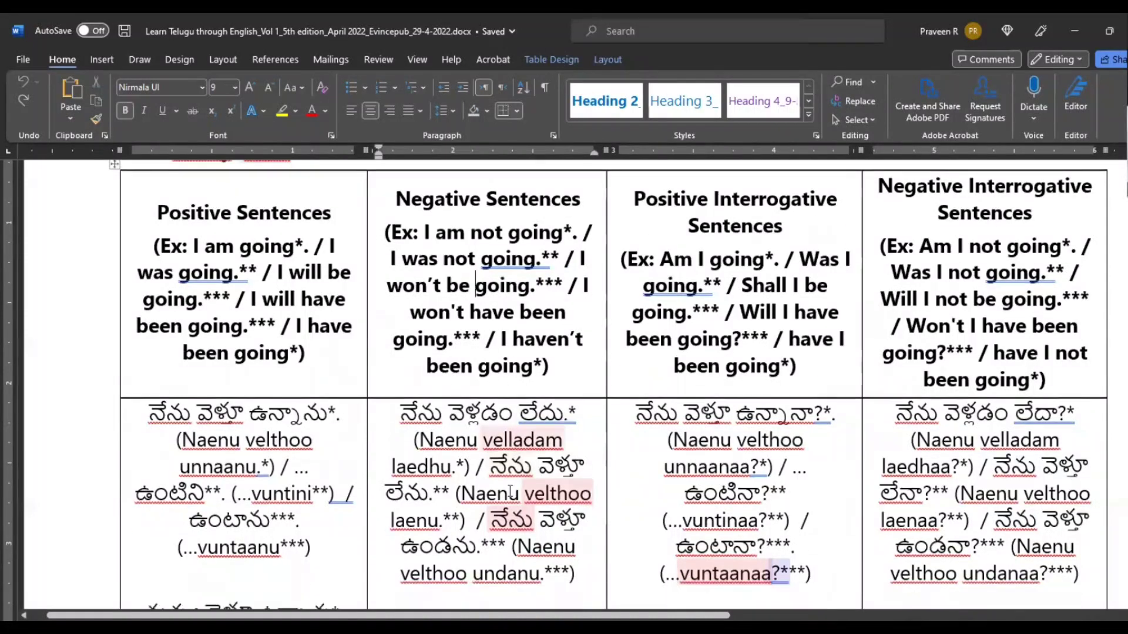
{"action": "scroll", "coordinate": [630, 394], "scroll_direction": "up", "scroll_amount": 3}
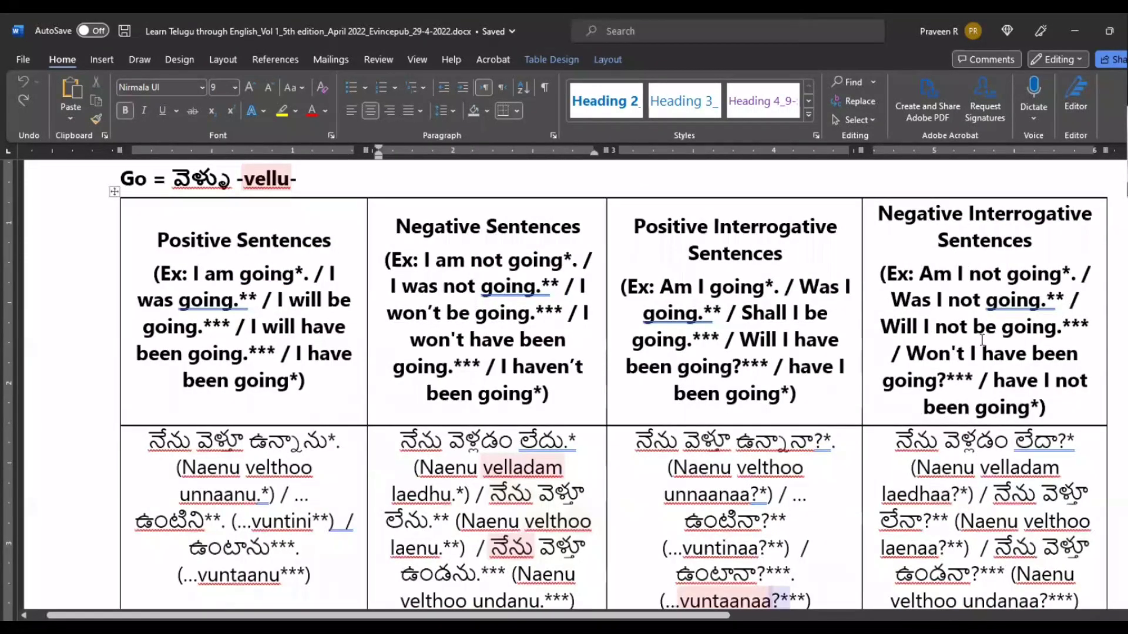
{"action": "scroll", "coordinate": [1074, 322], "scroll_direction": "down", "scroll_amount": 3}
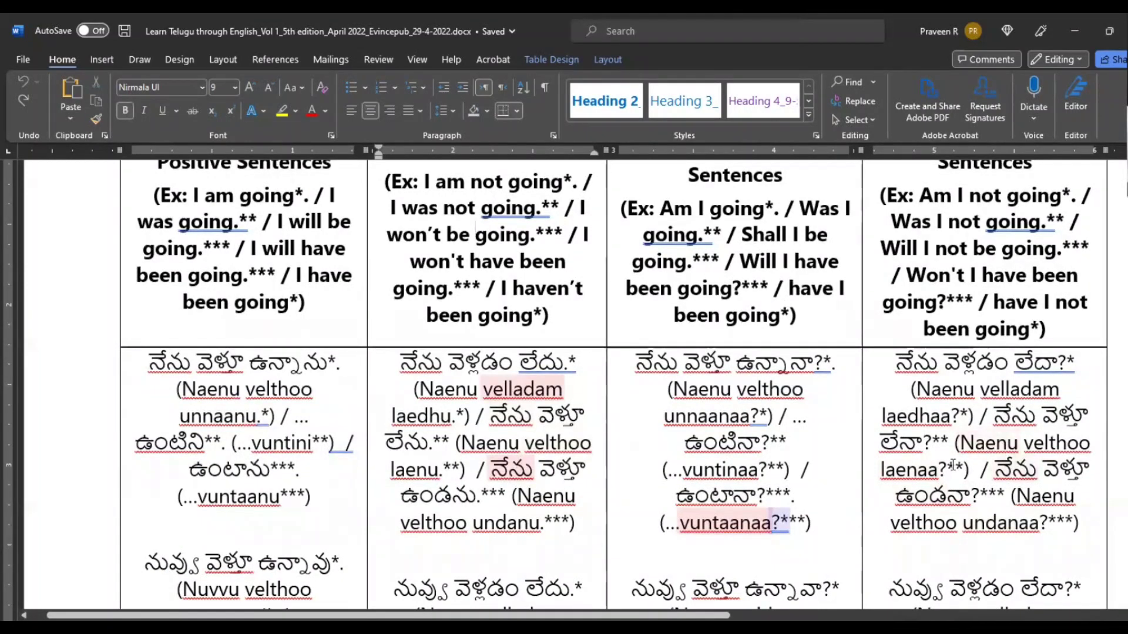
{"action": "scroll", "coordinate": [964, 465], "scroll_direction": "down", "scroll_amount": 5}
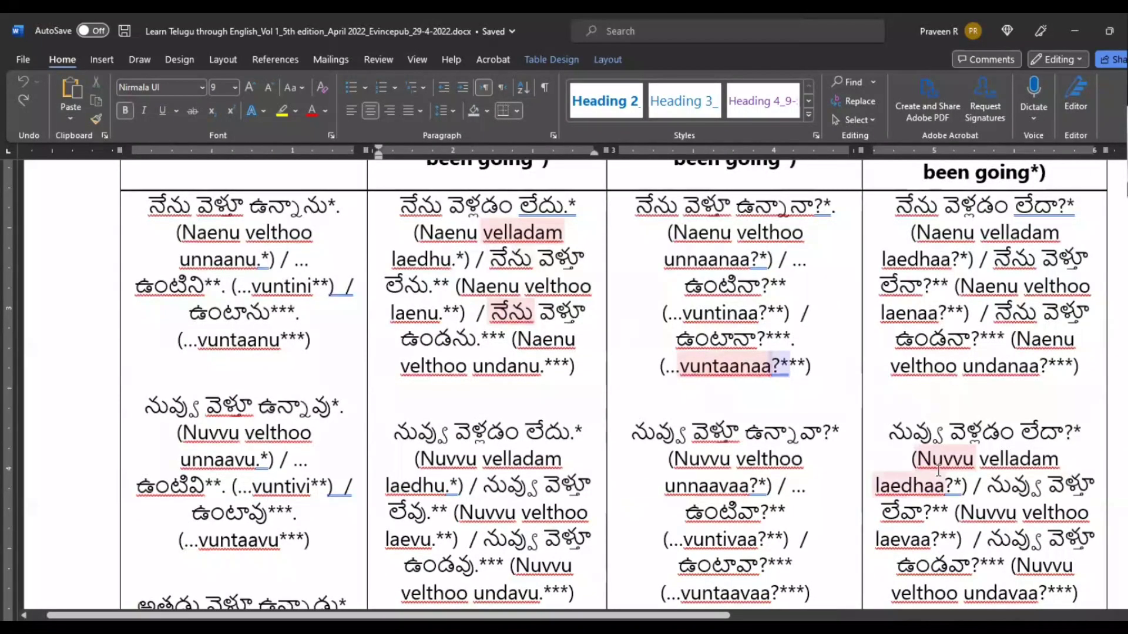
{"action": "scroll", "coordinate": [938, 468], "scroll_direction": "down", "scroll_amount": 8}
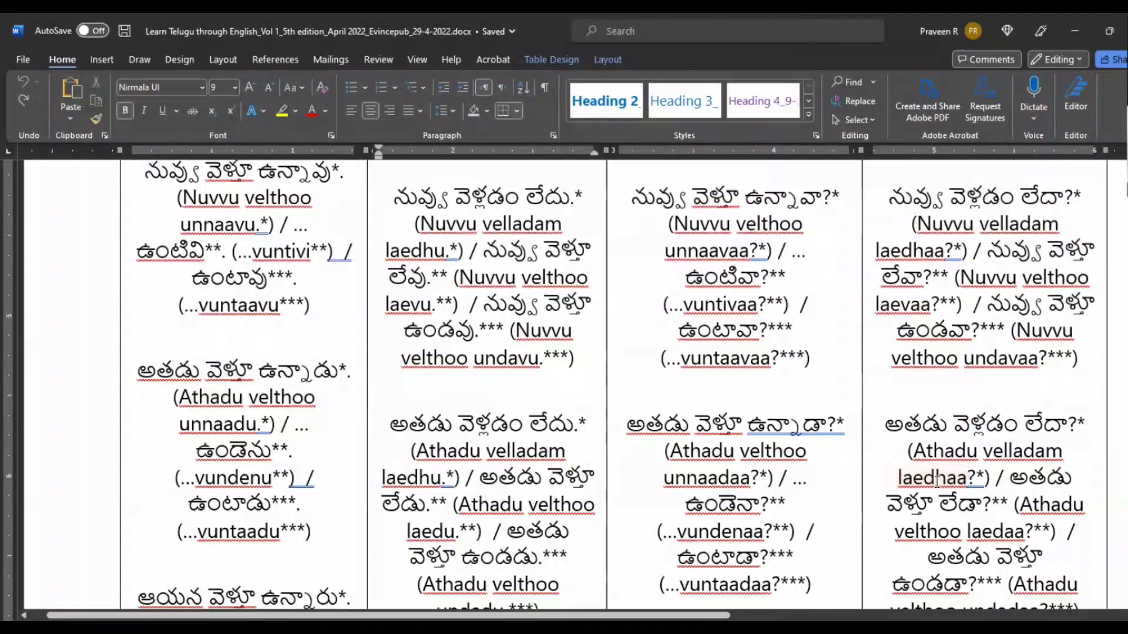
{"action": "scroll", "coordinate": [937, 479], "scroll_direction": "down", "scroll_amount": 20}
{"action": "scroll", "coordinate": [939, 487], "scroll_direction": "down", "scroll_amount": 14}
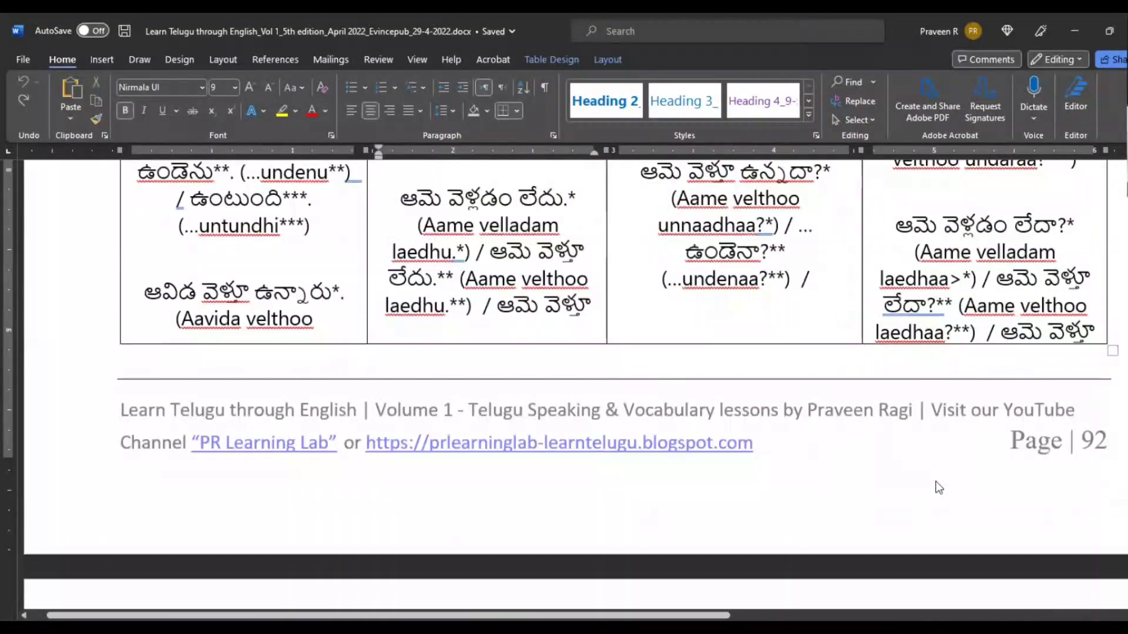
Examine the remaining pronoun forms of "Go" in the continuous tense table and the activity's list of similarly conjugated verbs below it.
{"action": "scroll", "coordinate": [937, 483], "scroll_direction": "down", "scroll_amount": 20}
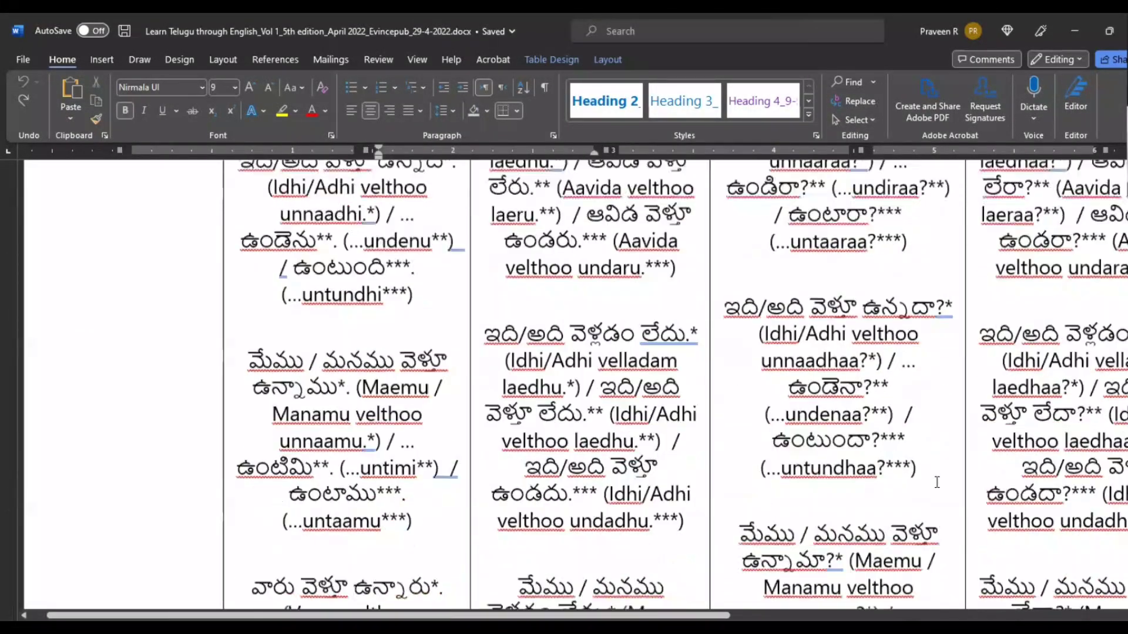
{"action": "scroll", "coordinate": [936, 481], "scroll_direction": "down", "scroll_amount": 10}
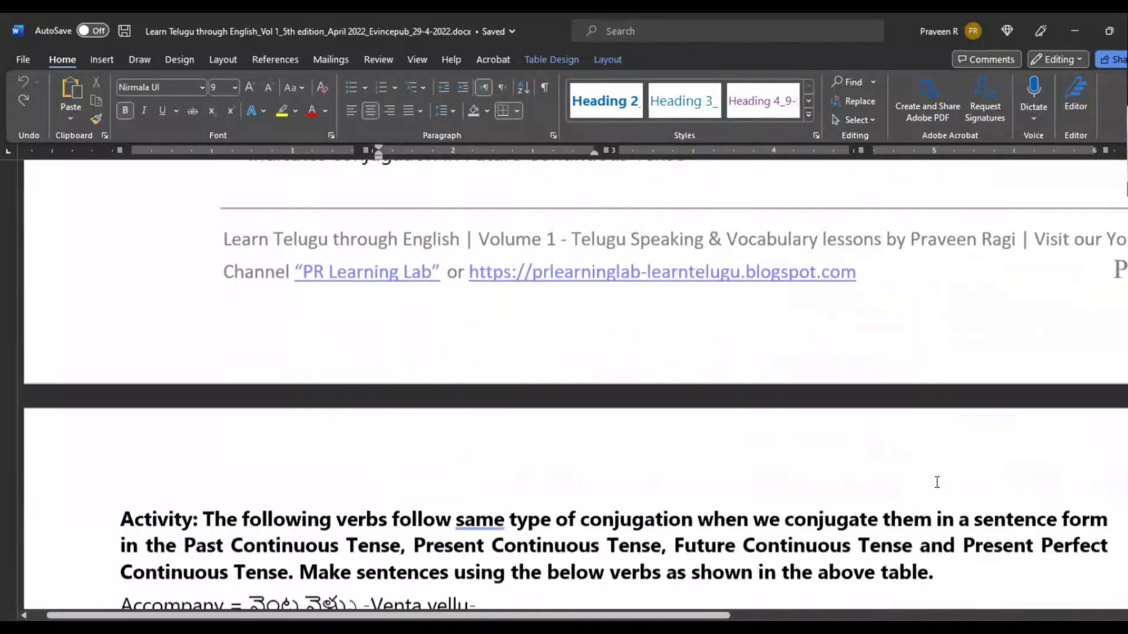
{"action": "scroll", "coordinate": [937, 483], "scroll_direction": "down", "scroll_amount": 3}
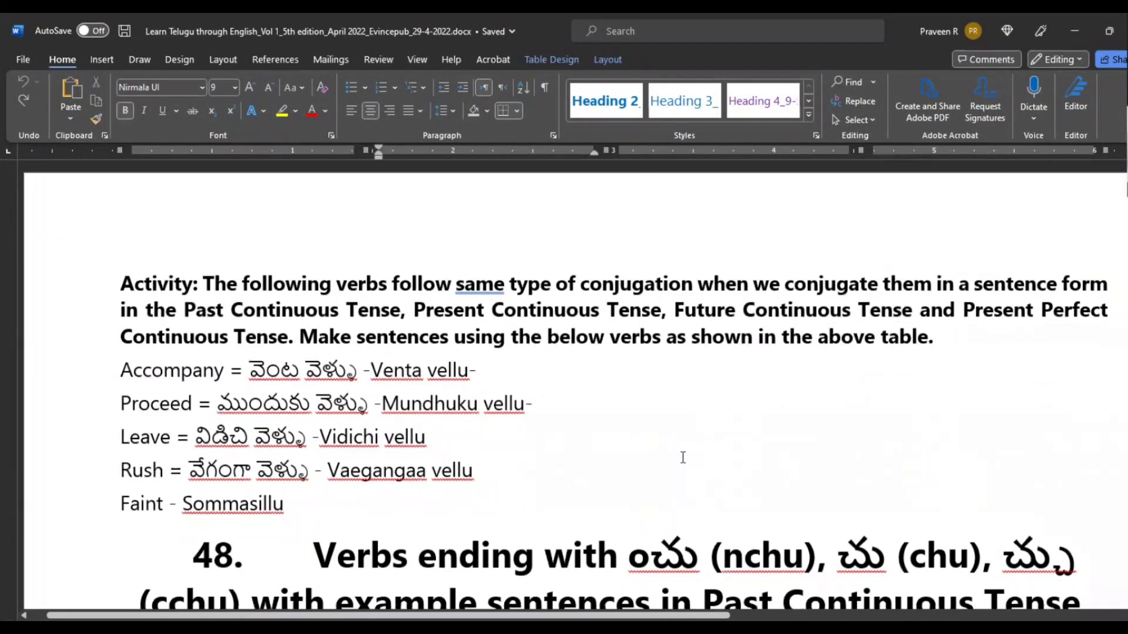
{"action": "scroll", "coordinate": [355, 446], "scroll_direction": "down", "scroll_amount": 3}
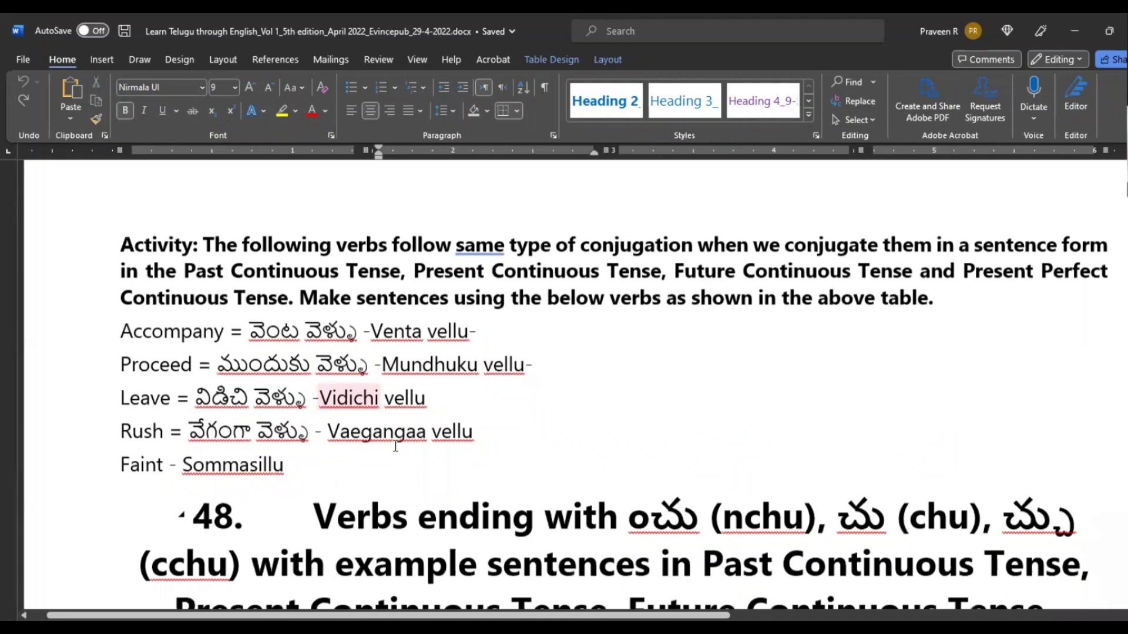
{"action": "scroll", "coordinate": [324, 385], "scroll_direction": "up", "scroll_amount": 3}
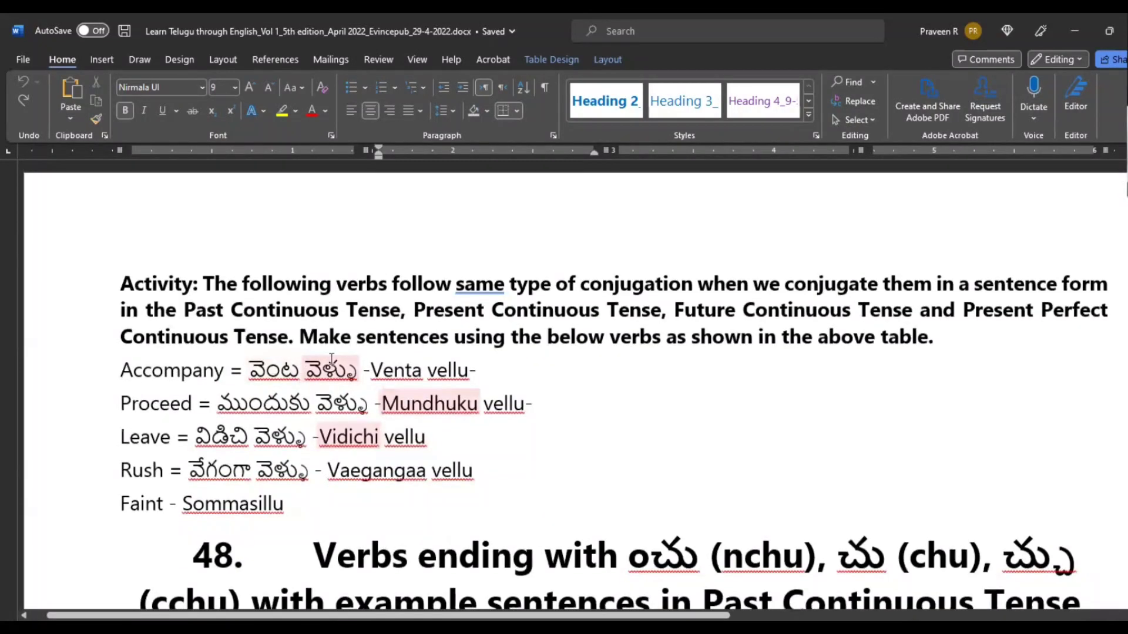
{"action": "left_click", "coordinate": [257, 288]}
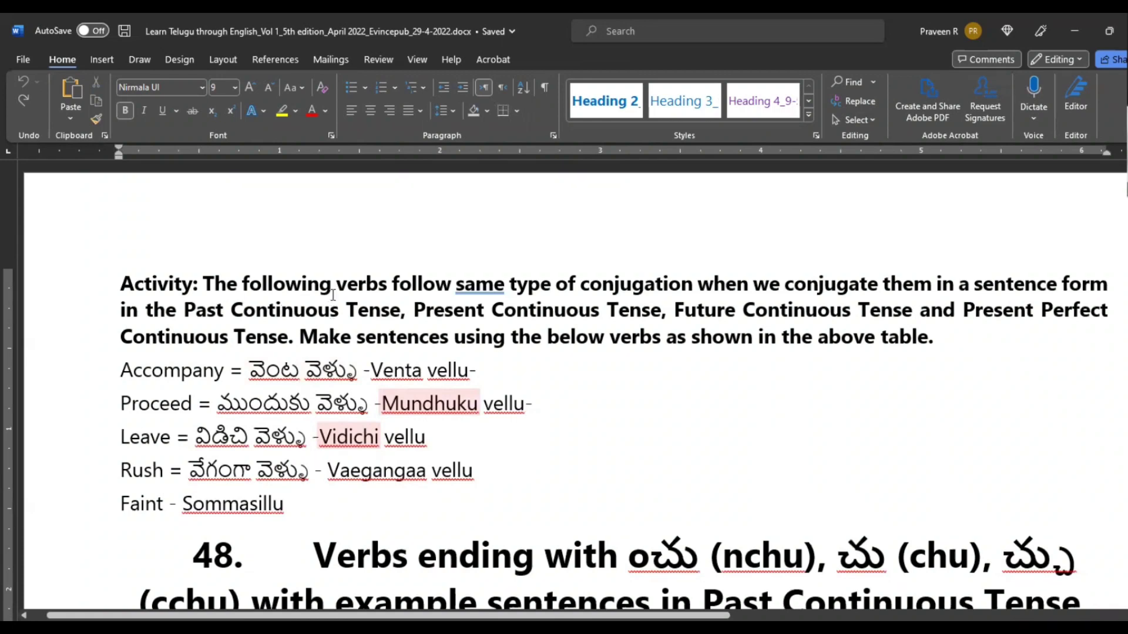
{"action": "double_click", "coordinate": [479, 285]}
{"action": "left_click", "coordinate": [649, 286]}
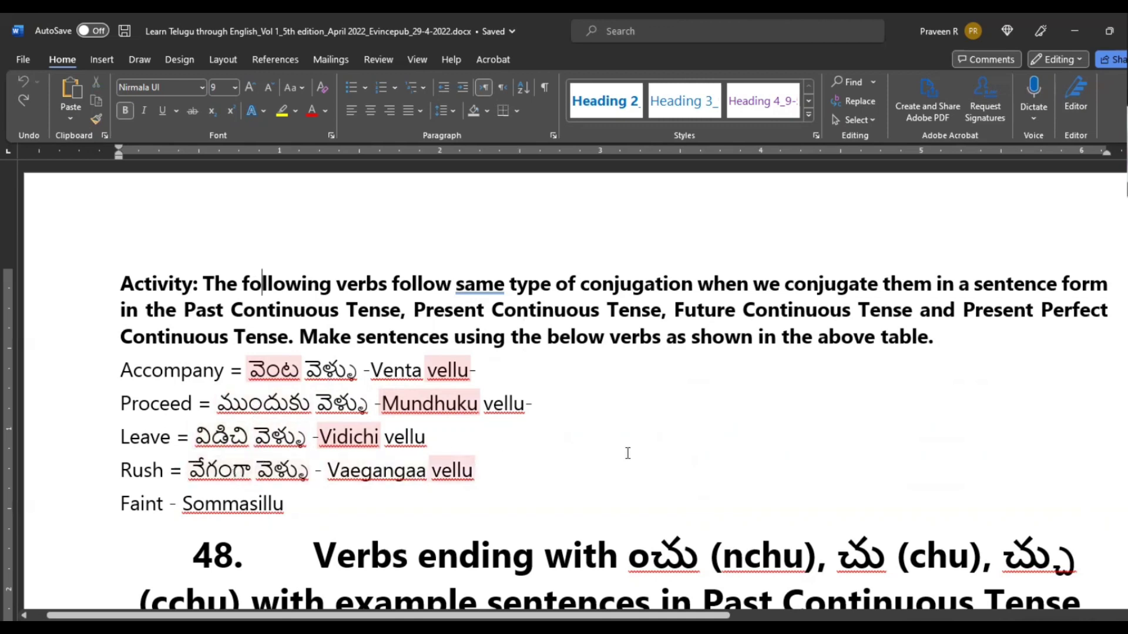
{"action": "scroll", "coordinate": [611, 446], "scroll_direction": "down", "scroll_amount": 3}
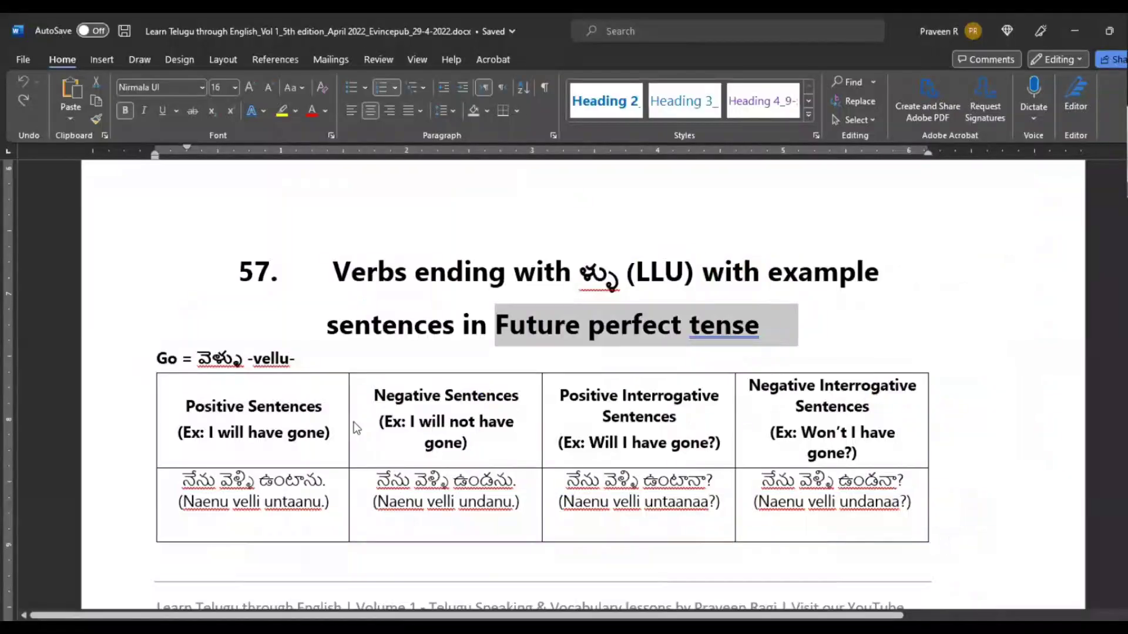
Try to replace the first question's text with the example "I will have gone" from the Word table's Positive Sentences heading.
{"action": "left_click", "coordinate": [317, 438]}
{"action": "left_click_drag", "start_coordinate": [326, 435], "coordinate": [209, 435]}
{"action": "key", "text": "ctrl+c"}
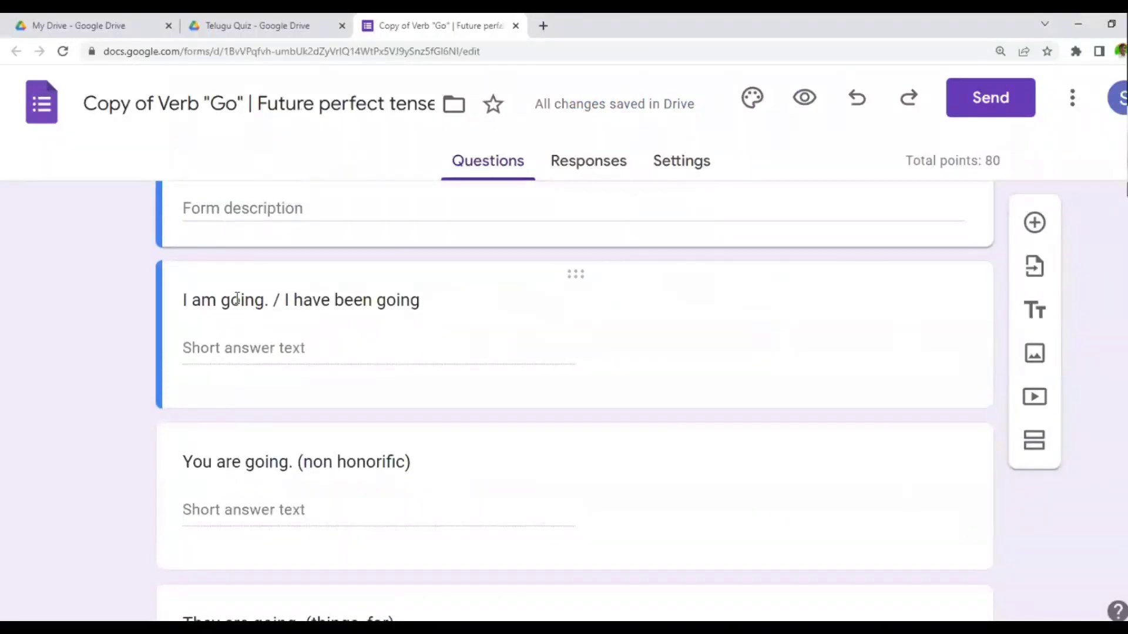
{"action": "triple_click", "coordinate": [236, 299]}
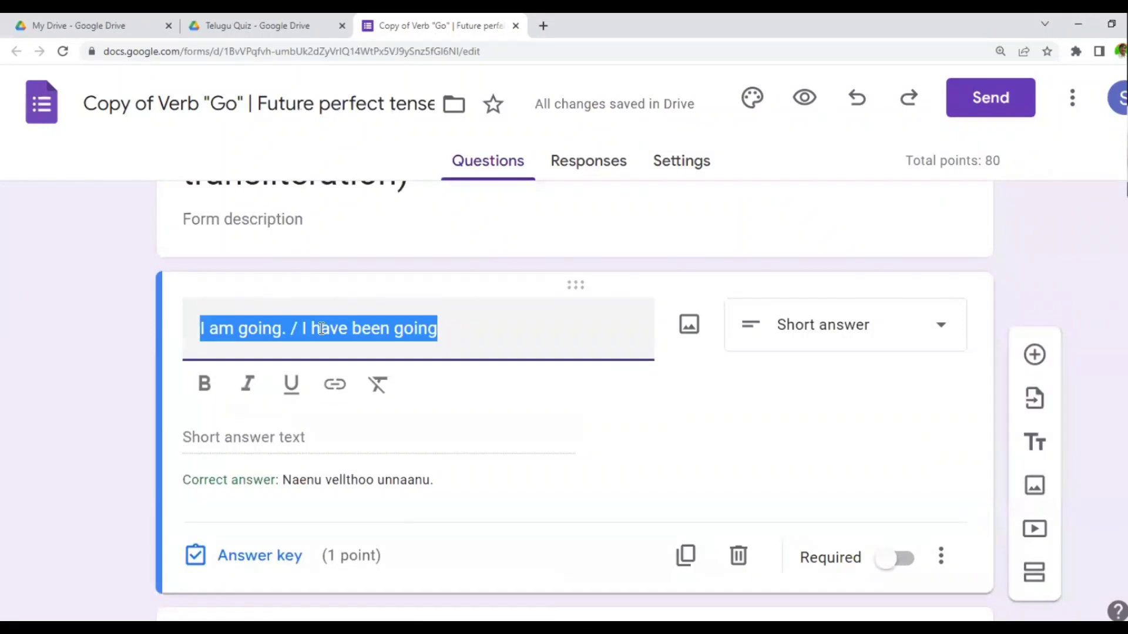
{"action": "type", "text": "Future perfect tense"}
{"action": "key", "text": "ctrl+z"}
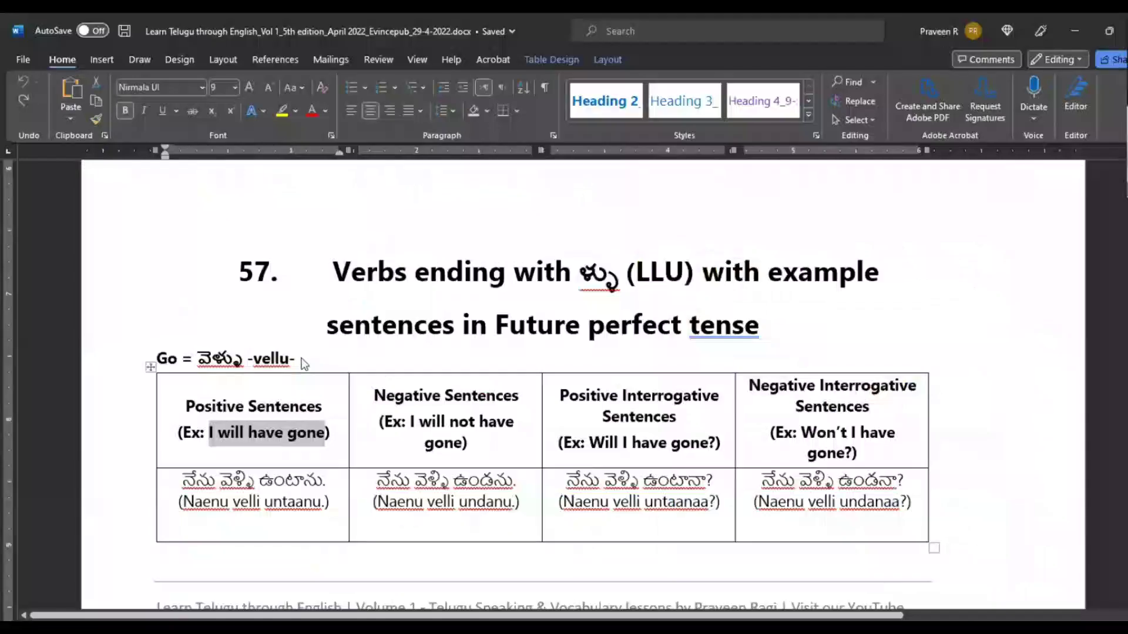
Replace the first question's text with "I will have gone.", copying the example from the Word table, and open the question's answer key.
{"action": "right_click", "coordinate": [272, 436]}
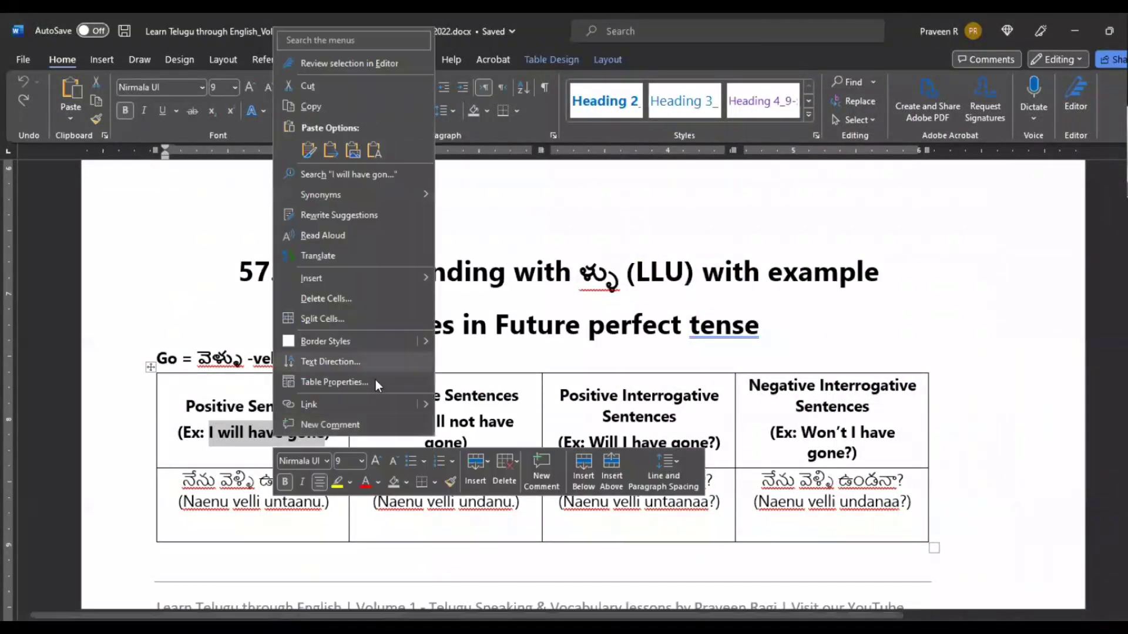
{"action": "left_click", "coordinate": [322, 108]}
{"action": "key", "text": "alt+Tab"}
{"action": "key", "text": "ctrl+a"}
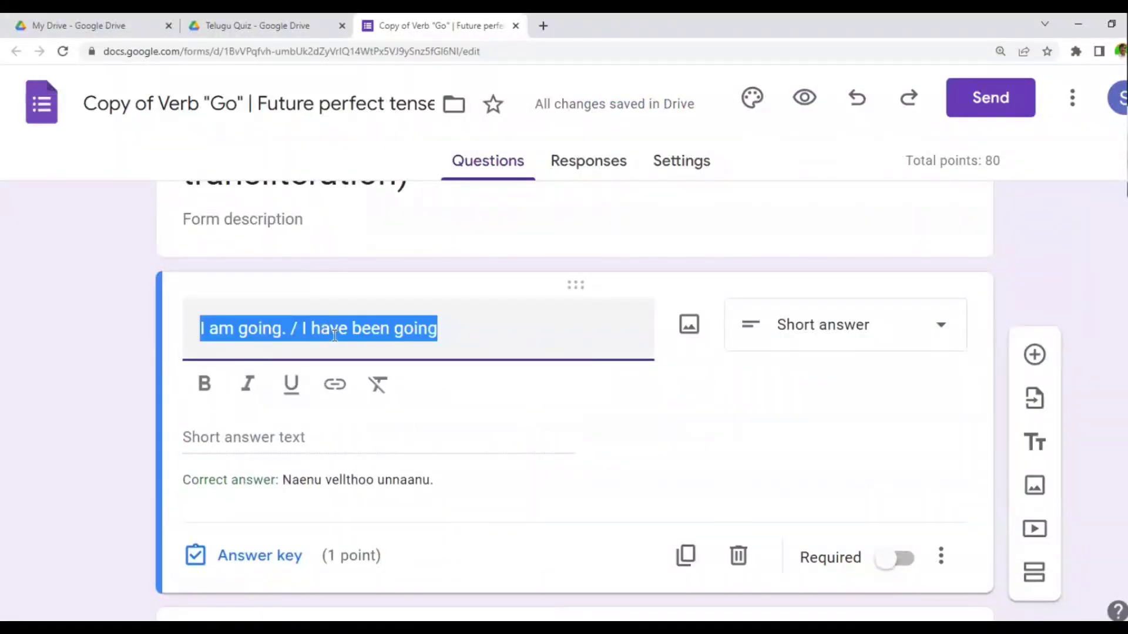
{"action": "key", "text": "ctrl+v"}
{"action": "triple_click", "coordinate": [416, 344]}
{"action": "key", "text": "ctrl+b"}
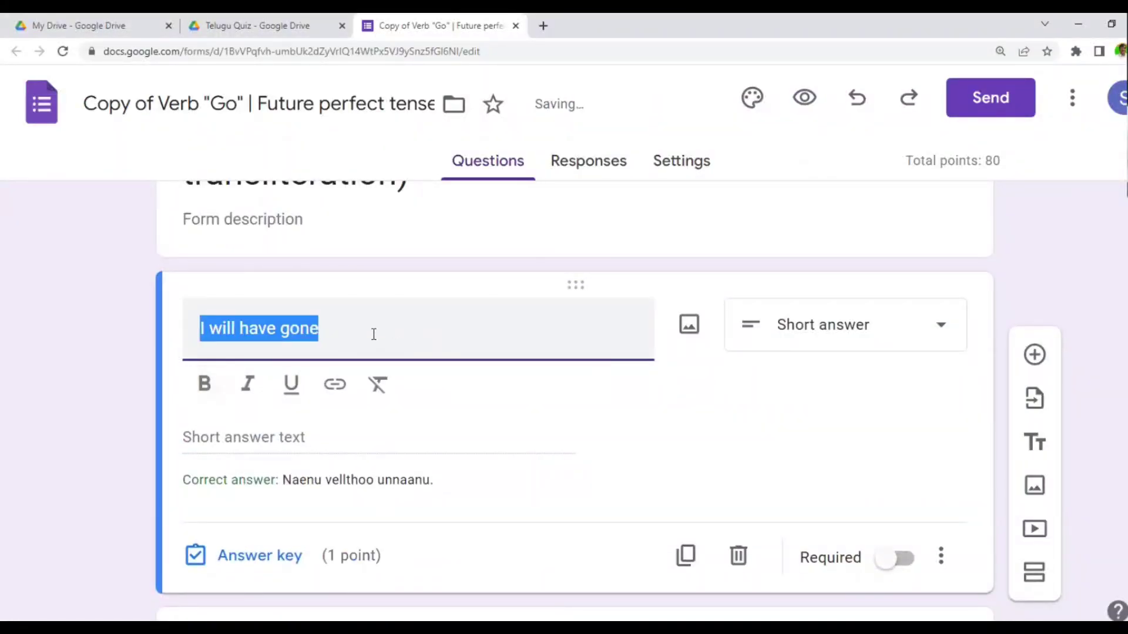
{"action": "left_click", "coordinate": [371, 335]}
{"action": "type", "text": "."}
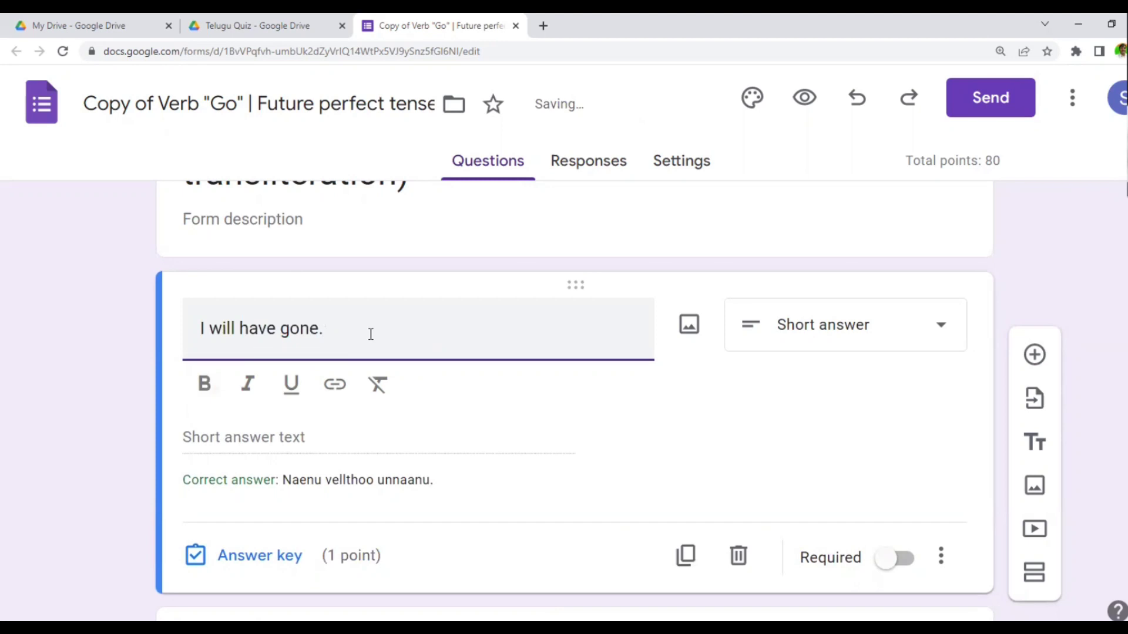
{"action": "left_click", "coordinate": [262, 557]}
Switch to the Word document and examine the forms of "Go" for each pronoun in the Future perfect tense table.
{"action": "key", "text": "alt+Tab"}
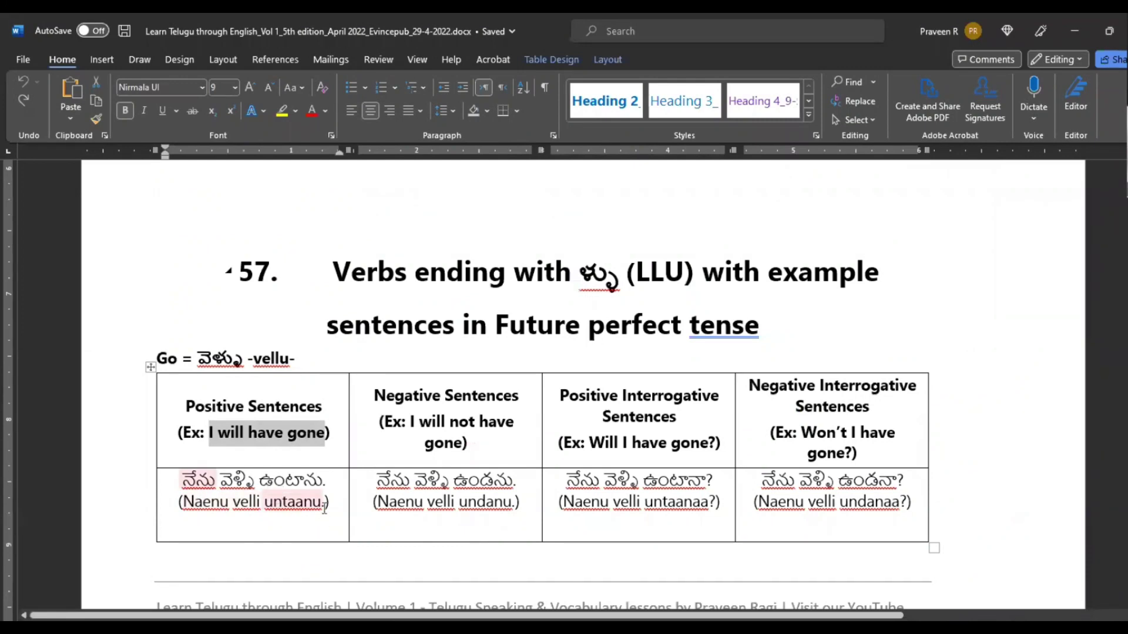
{"action": "left_click", "coordinate": [333, 531]}
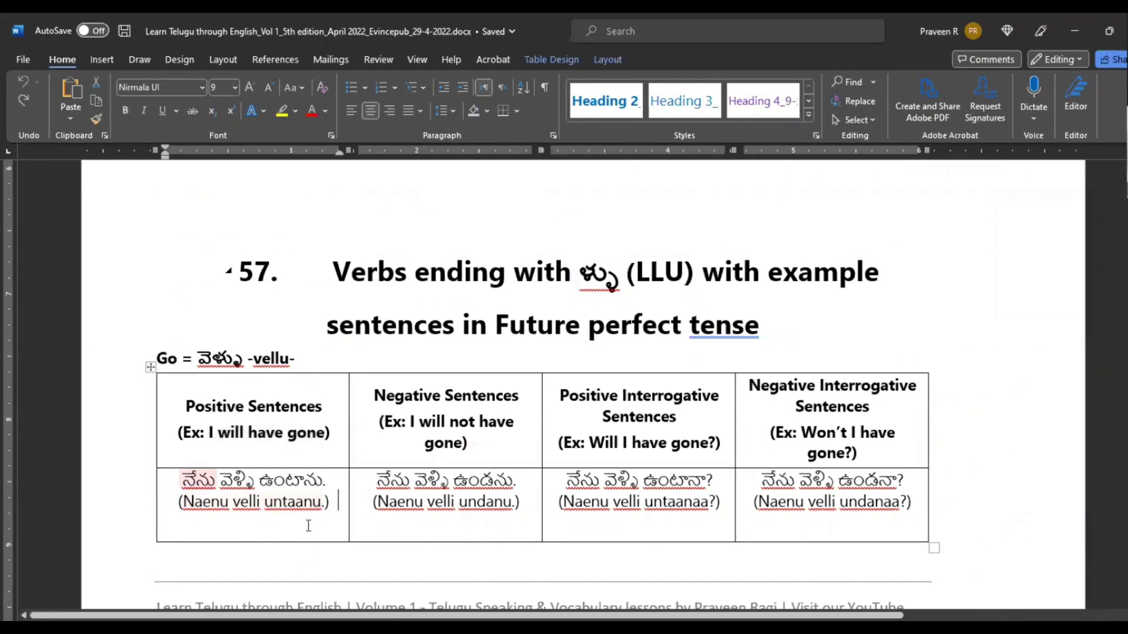
{"action": "key", "text": "shift+Home"}
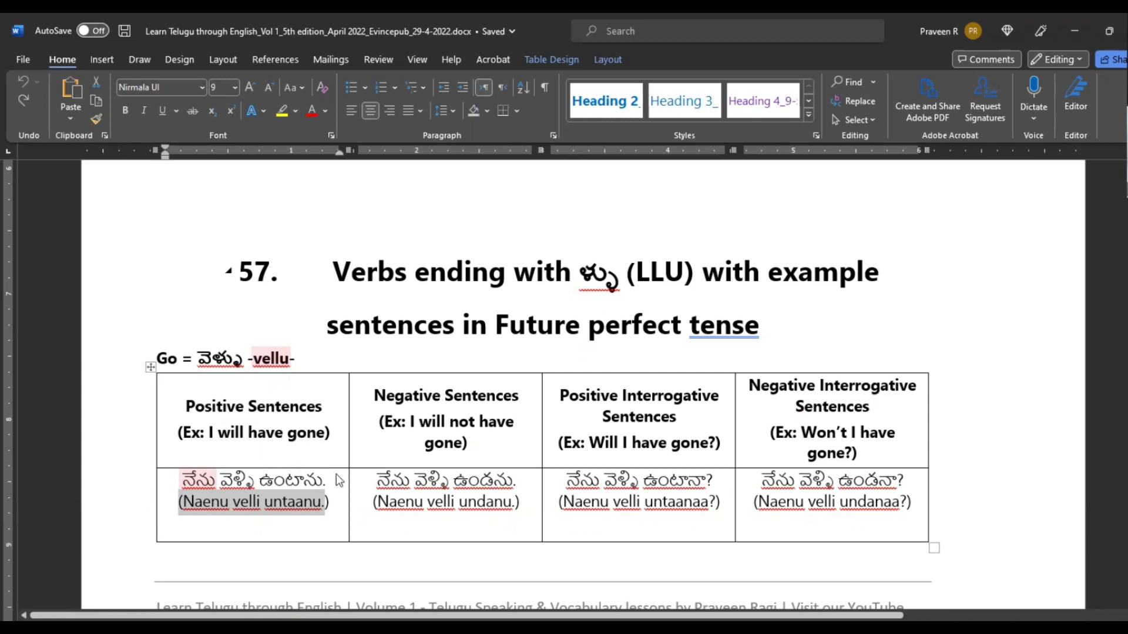
{"action": "right_click", "coordinate": [198, 481]}
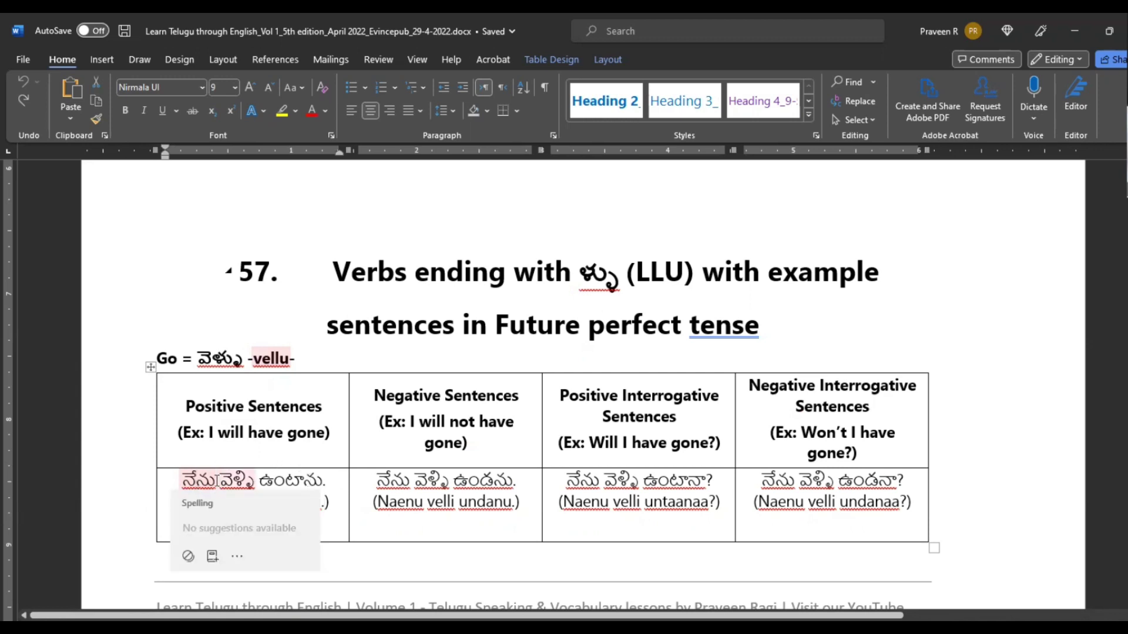
{"action": "left_click", "coordinate": [332, 506]}
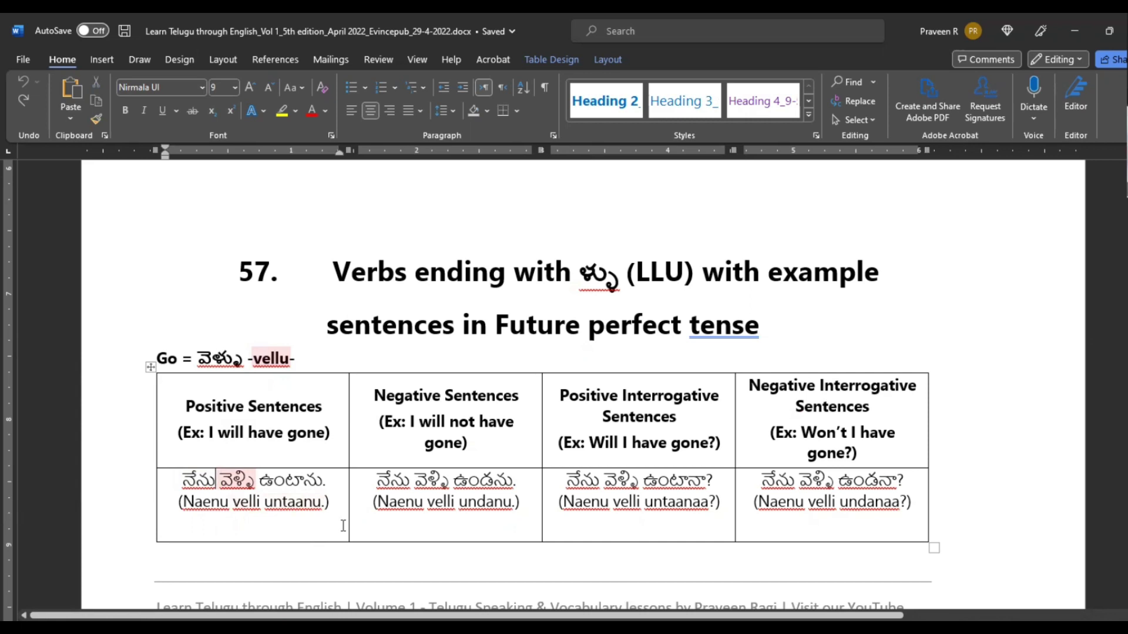
{"action": "scroll", "coordinate": [345, 514], "scroll_direction": "down", "scroll_amount": 10}
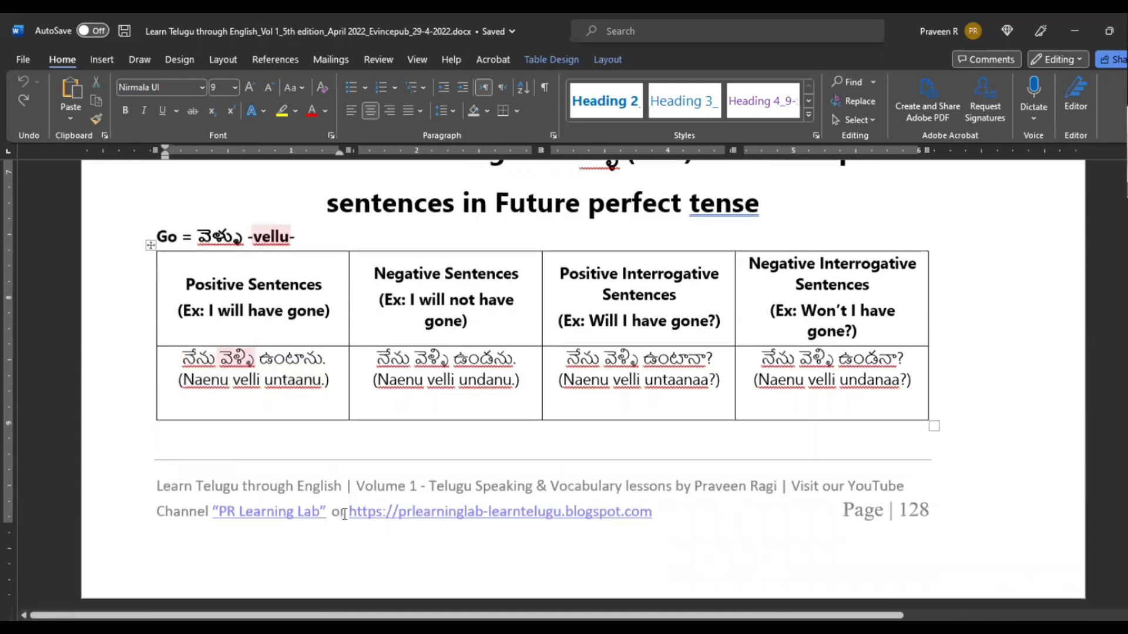
{"action": "scroll", "coordinate": [363, 483], "scroll_direction": "down", "scroll_amount": 3}
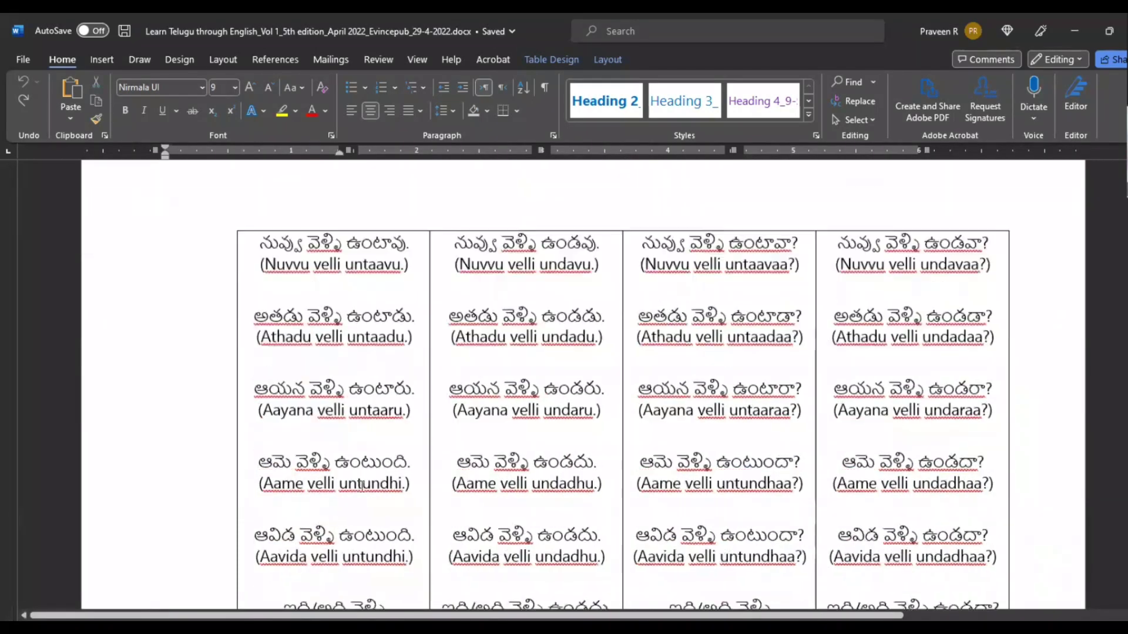
{"action": "scroll", "coordinate": [362, 486], "scroll_direction": "down", "scroll_amount": 5}
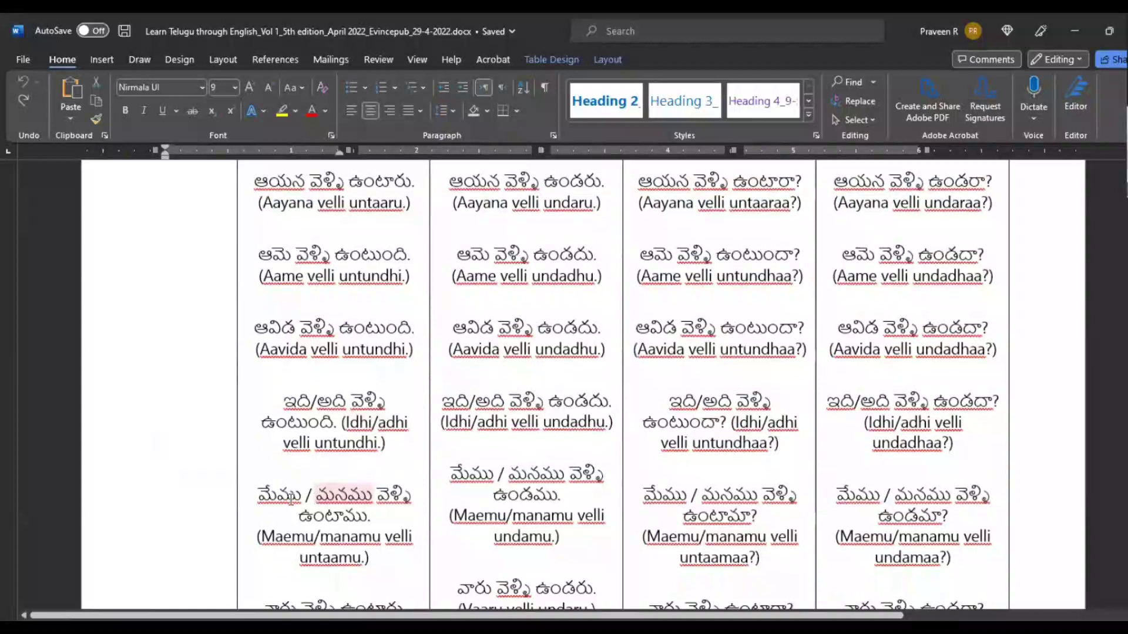
{"action": "scroll", "coordinate": [379, 547], "scroll_direction": "down", "scroll_amount": 5}
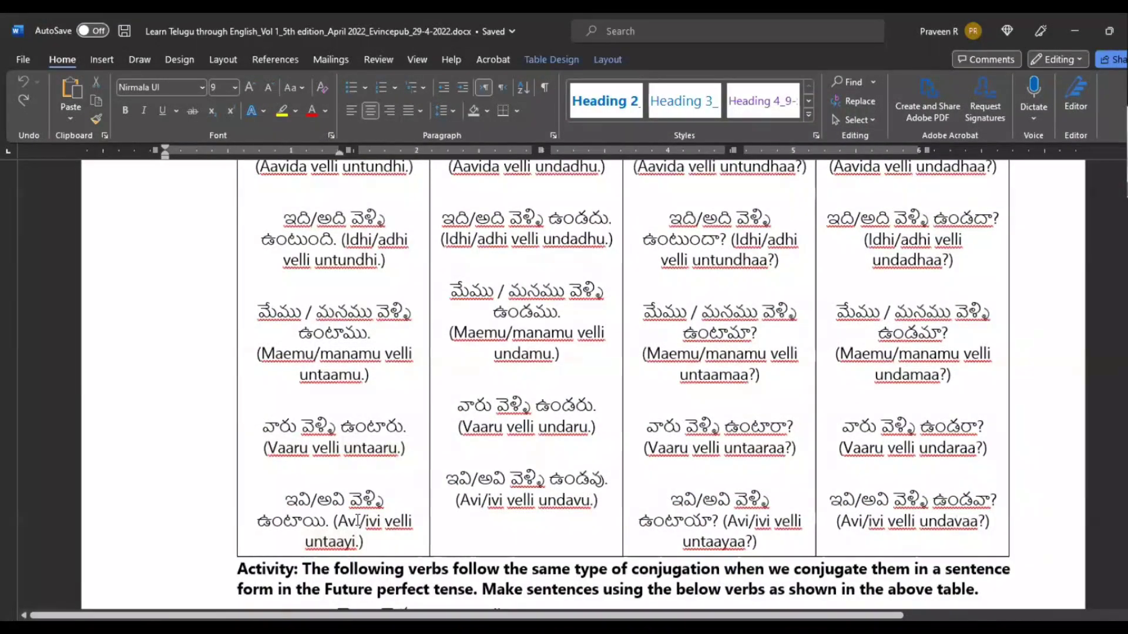
Back in the form, change the correct answer for "I will have gone." to "Naenu velli untaanu.".
{"action": "key", "text": "alt+Tab"}
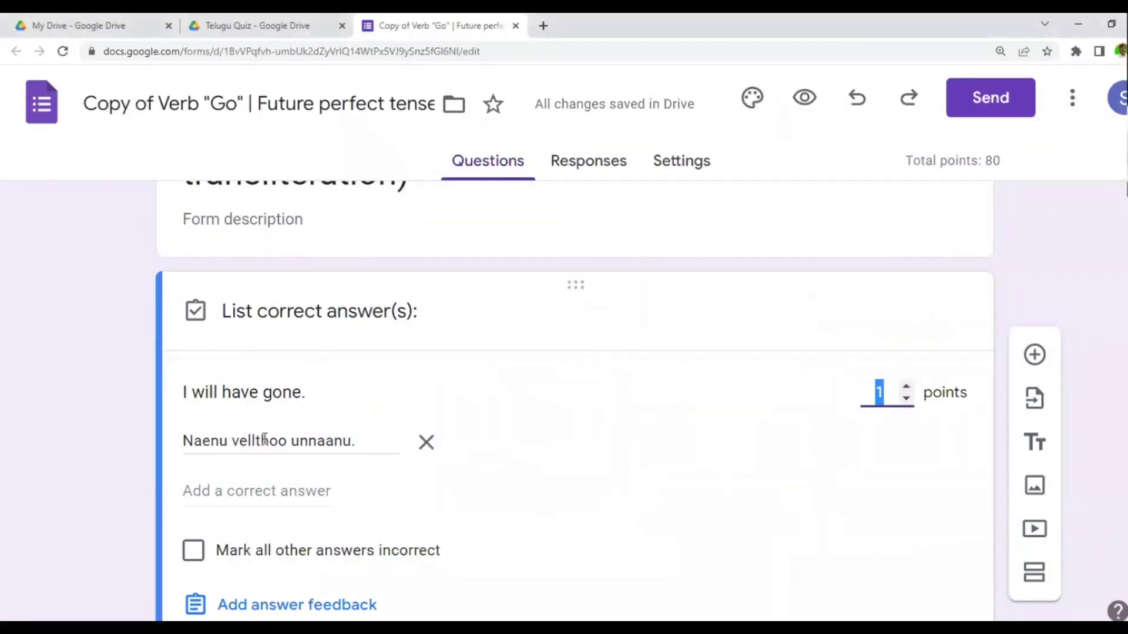
{"action": "triple_click", "coordinate": [199, 441]}
{"action": "left_click", "coordinate": [275, 439]}
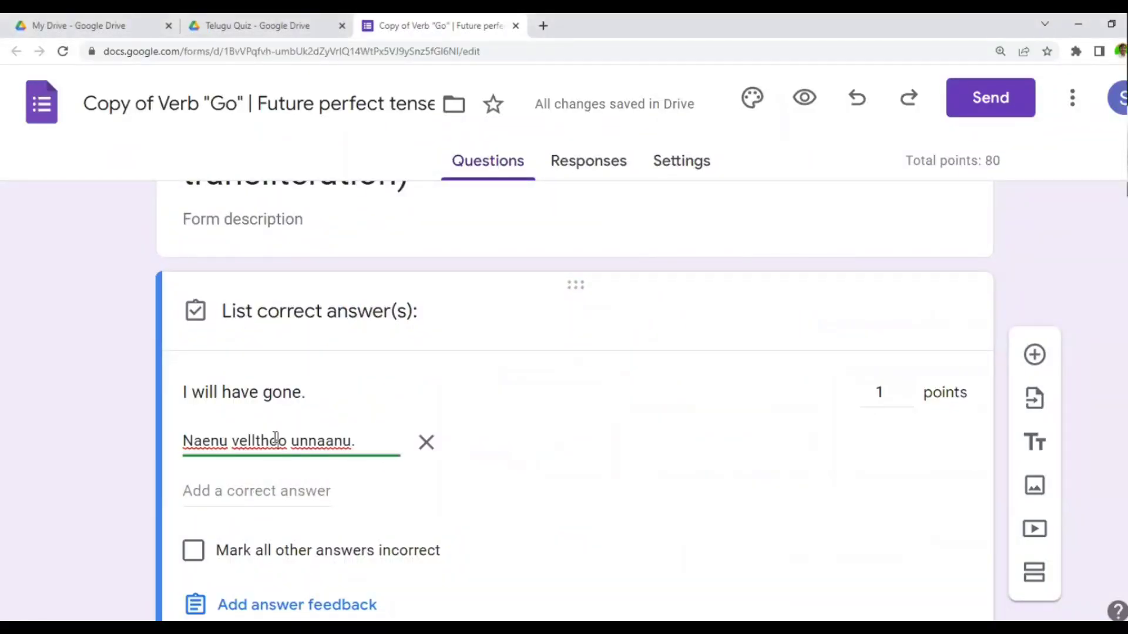
{"action": "key", "text": "shift+Left"}
{"action": "key", "text": "shift+Left"}
{"action": "key", "text": "shift+Left"}
{"action": "key", "text": "shift+Left"}
{"action": "key", "text": "shift+Left"}
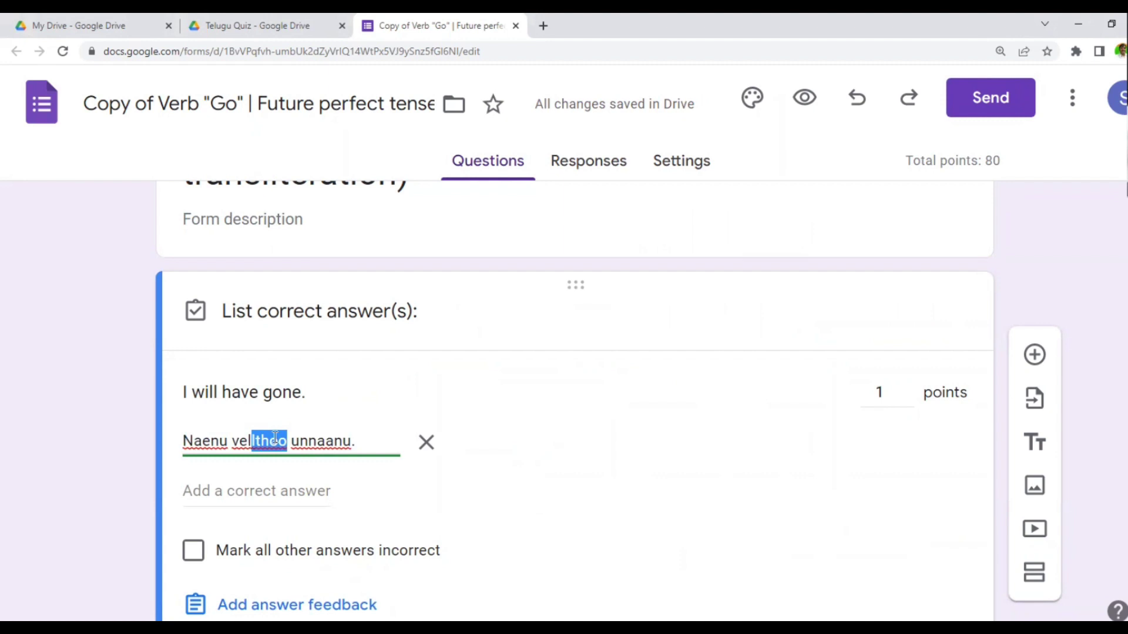
{"action": "type", "text": "li"}
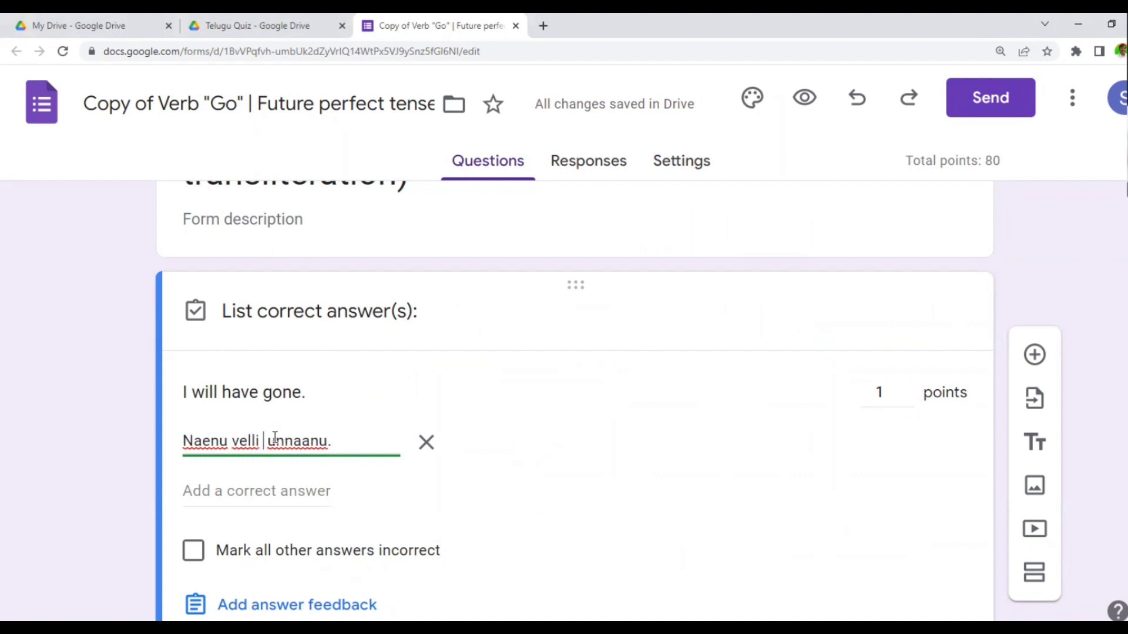
{"action": "key", "text": "Right"}
{"action": "key", "text": "Right"}
{"action": "key", "text": "Right"}
{"action": "key", "text": "shift+Left"}
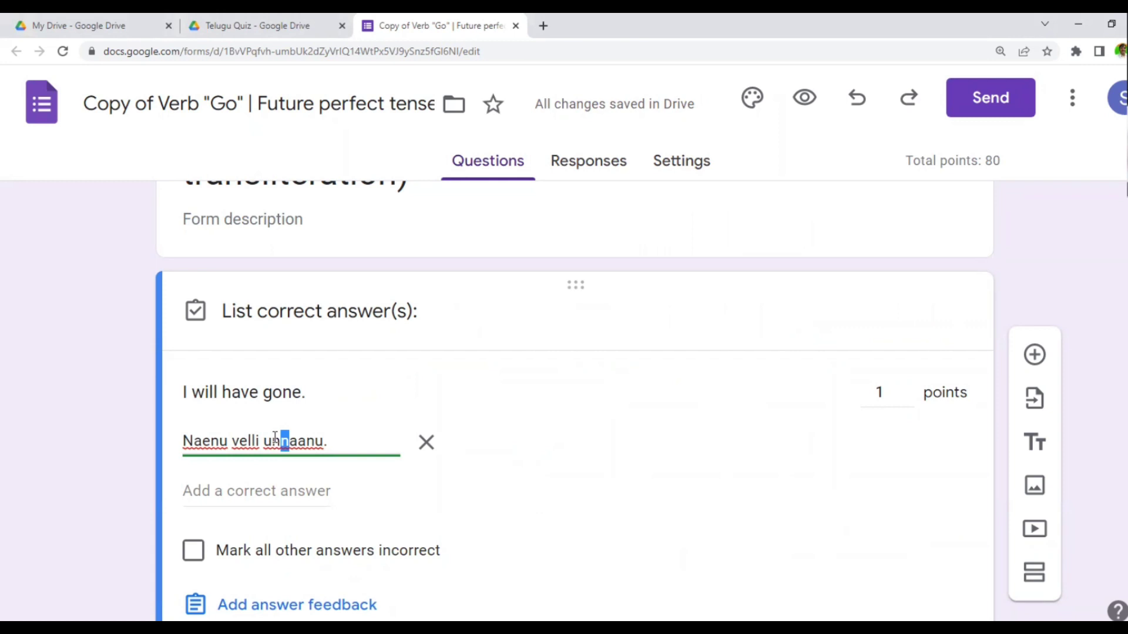
{"action": "type", "text": "t"}
{"action": "key", "text": "End"}
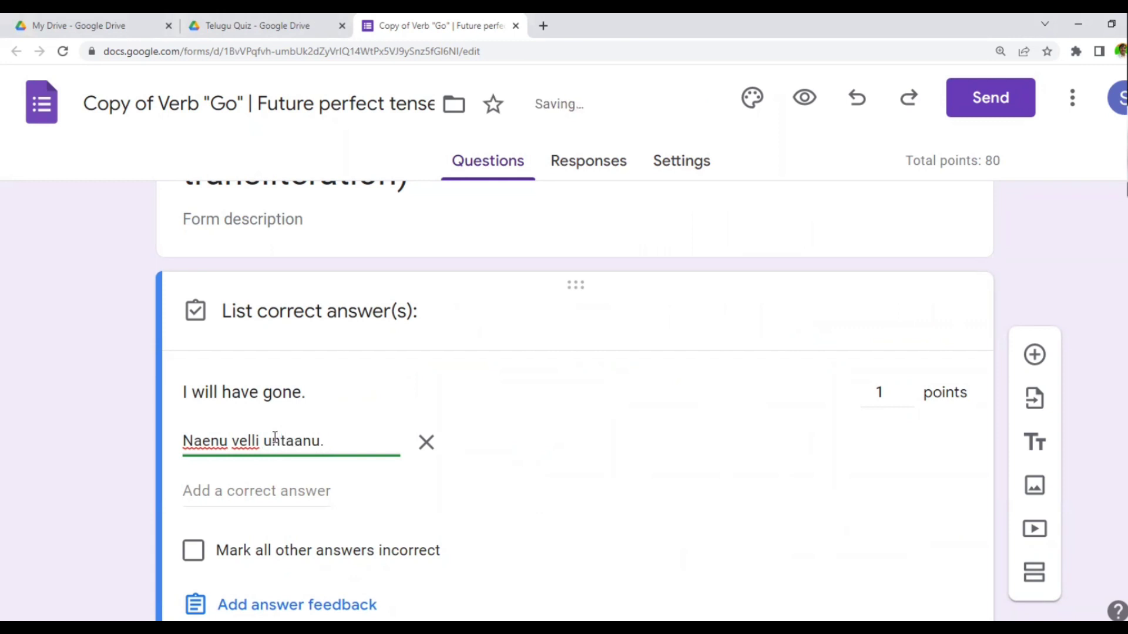
Review the form's title and first answer against the Future perfect tense table in Word, and return to the open answer key.
{"action": "scroll", "coordinate": [456, 490], "scroll_direction": "up", "scroll_amount": 3}
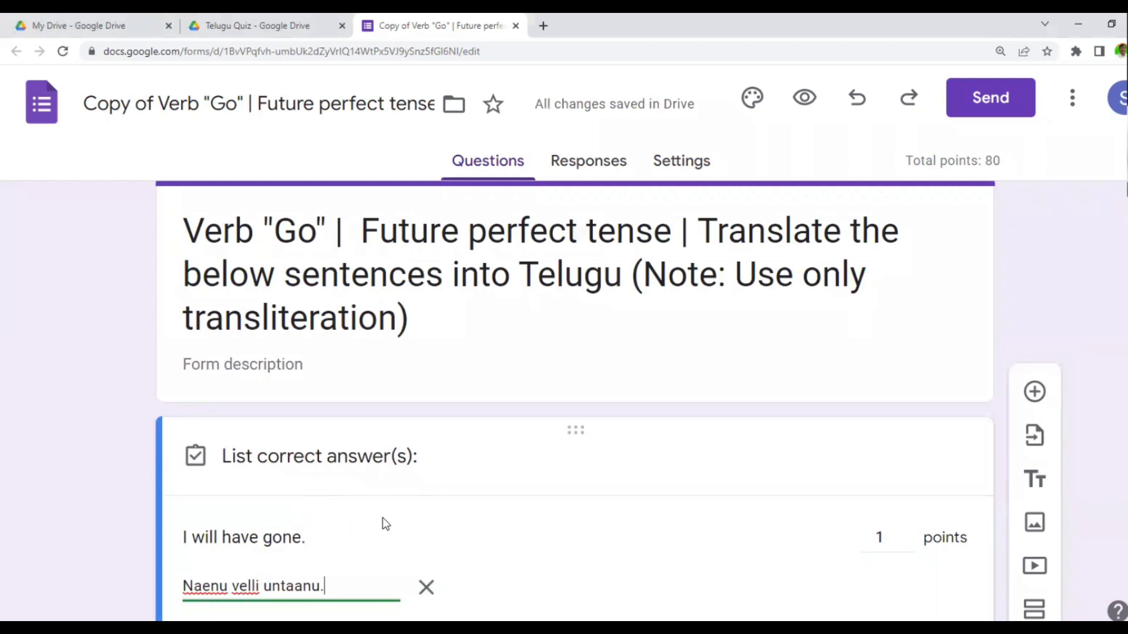
{"action": "scroll", "coordinate": [383, 519], "scroll_direction": "down", "scroll_amount": 3}
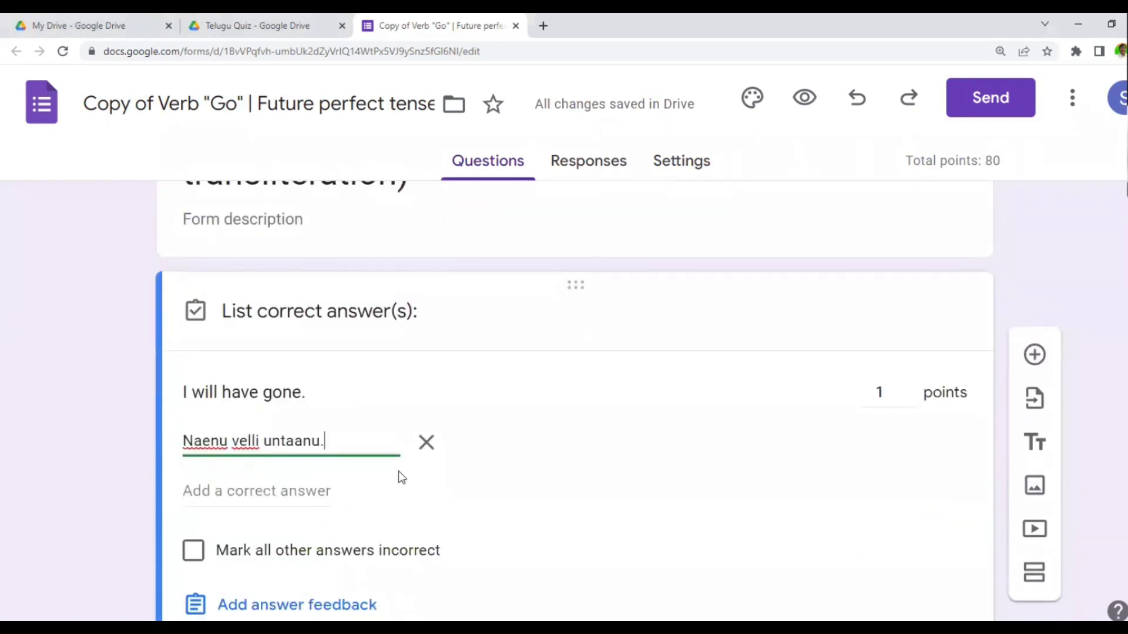
{"action": "scroll", "coordinate": [443, 482], "scroll_direction": "down", "scroll_amount": 1}
{"action": "key", "text": "alt+Tab"}
{"action": "scroll", "coordinate": [512, 482], "scroll_direction": "up", "scroll_amount": 2}
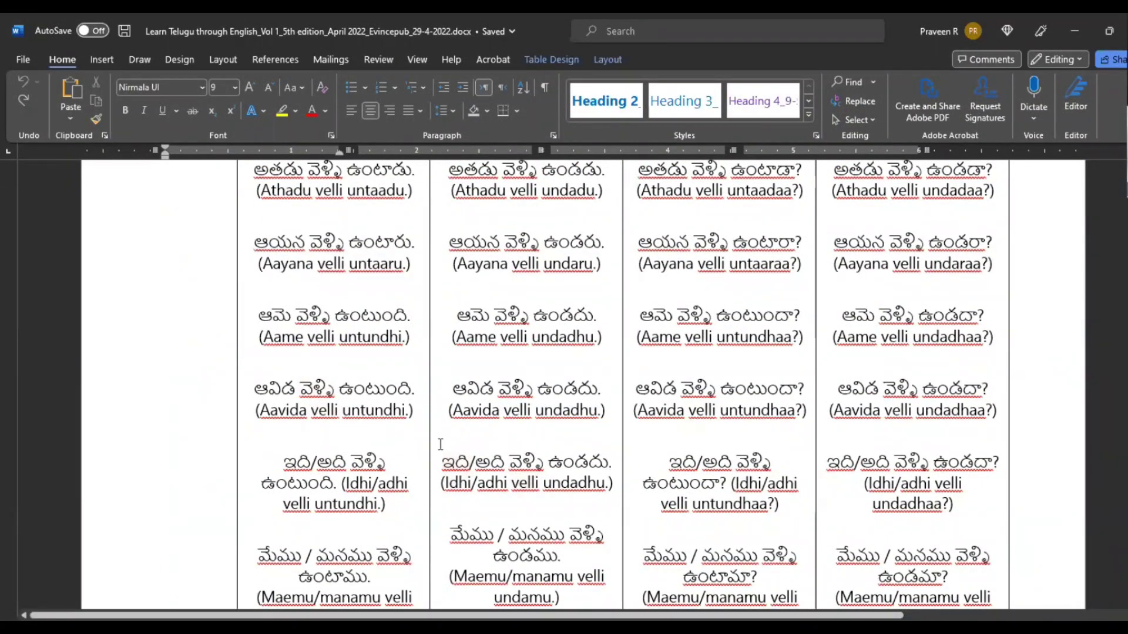
{"action": "key", "text": "alt+Tab"}
{"action": "type", "text": "."}
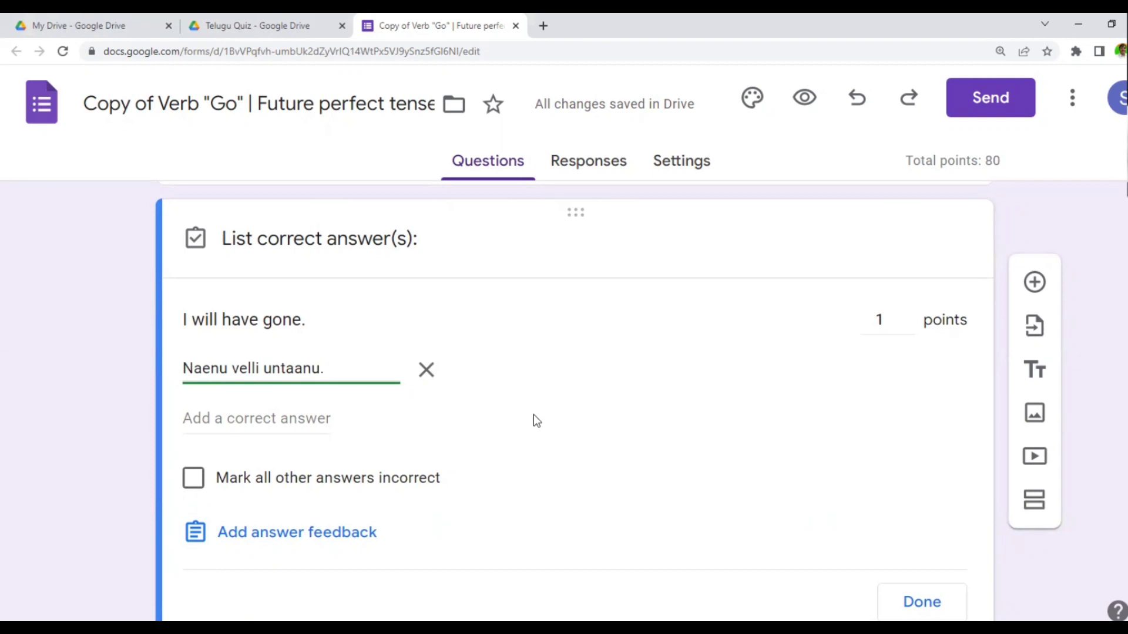
{"action": "scroll", "coordinate": [533, 414], "scroll_direction": "down", "scroll_amount": 1}
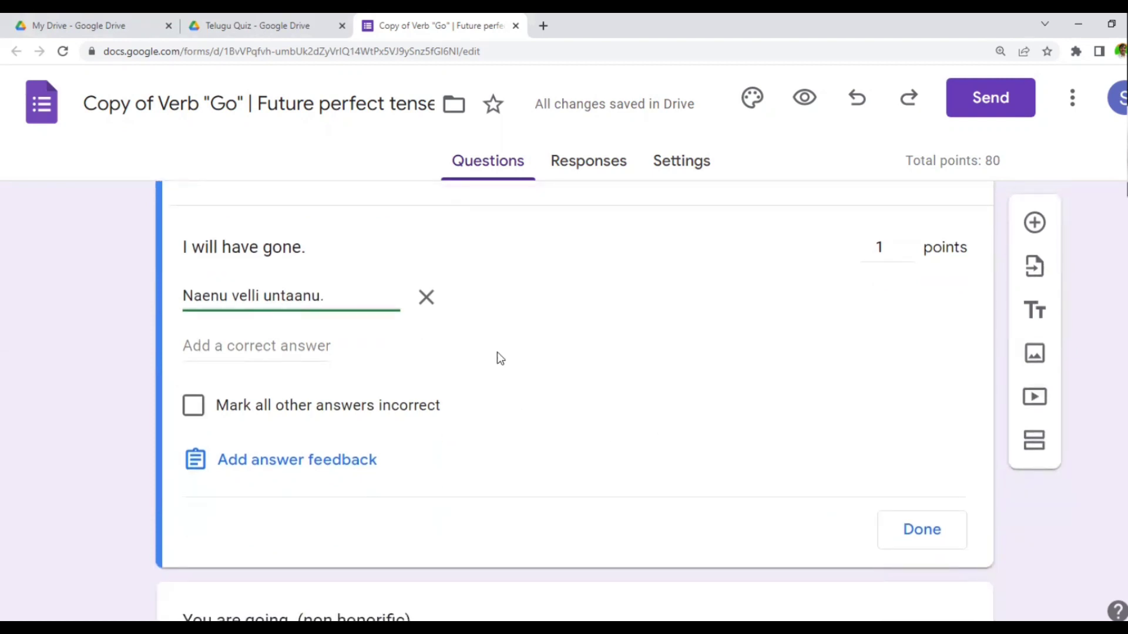
Finish the answer key for "I will have gone." and duplicate that question.
{"action": "scroll", "coordinate": [566, 403], "scroll_direction": "up", "scroll_amount": 1}
{"action": "scroll", "coordinate": [701, 448], "scroll_direction": "down", "scroll_amount": 2}
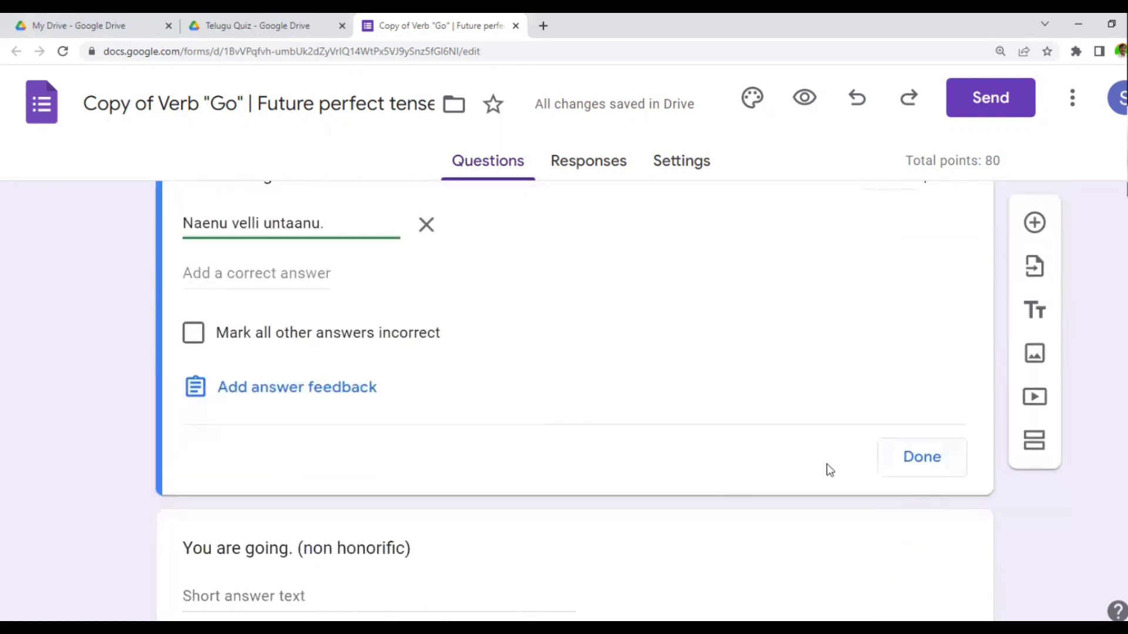
{"action": "left_click", "coordinate": [922, 464]}
{"action": "scroll", "coordinate": [565, 459], "scroll_direction": "down", "scroll_amount": 2}
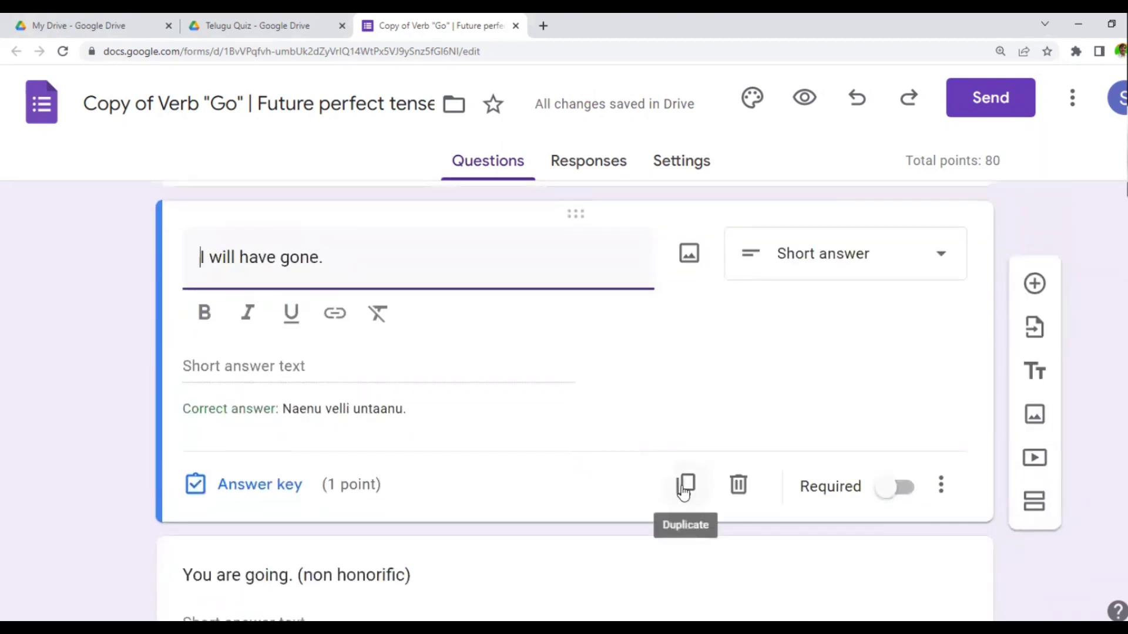
{"action": "left_click", "coordinate": [683, 488]}
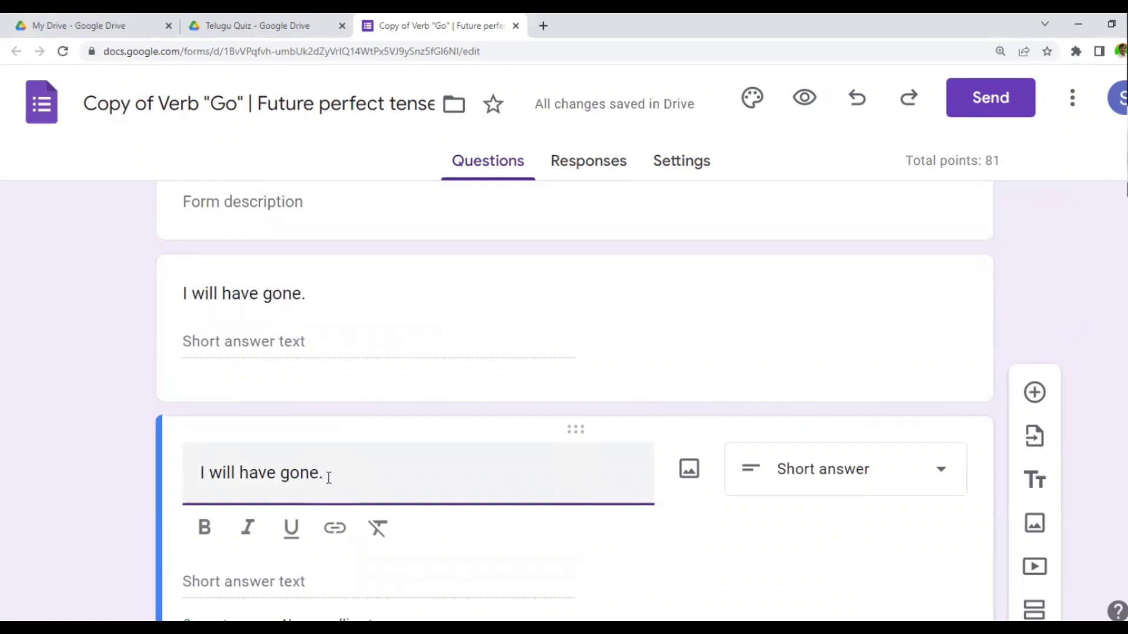
Change the duplicated question's text to "She will have gone.".
{"action": "key", "text": "Home"}
{"action": "key", "text": "shift+Right"}
{"action": "type", "text": "she"}
{"action": "key", "text": "Home"}
{"action": "key", "text": "shift+Right"}
{"action": "type", "text": "S"}
{"action": "scroll", "coordinate": [393, 359], "scroll_direction": "down", "scroll_amount": 2}
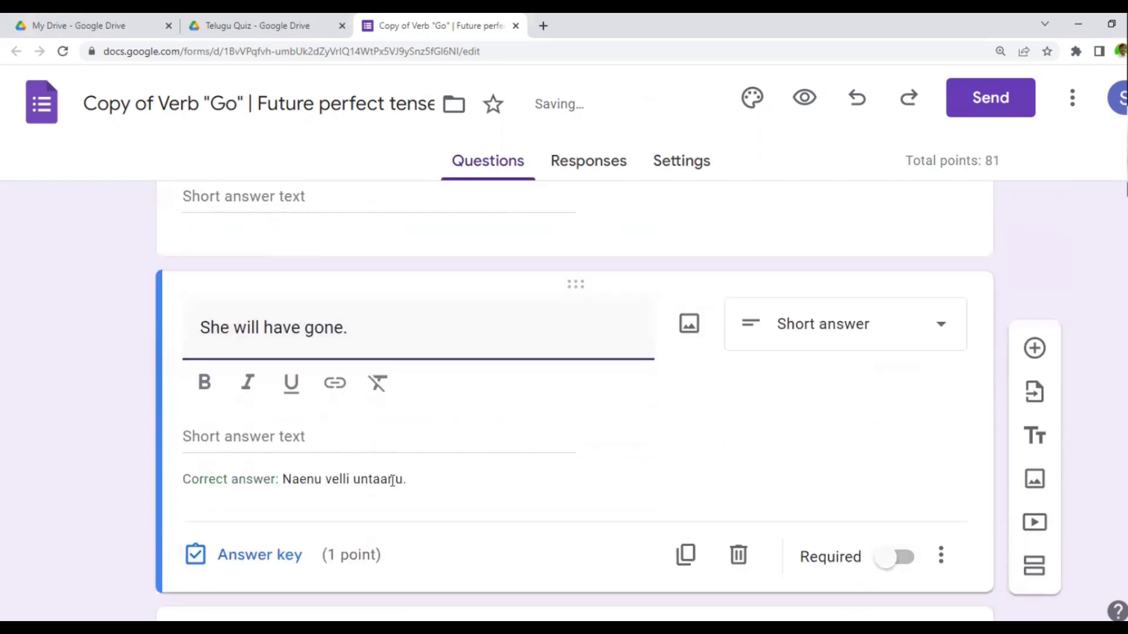
{"action": "left_click", "coordinate": [272, 565]}
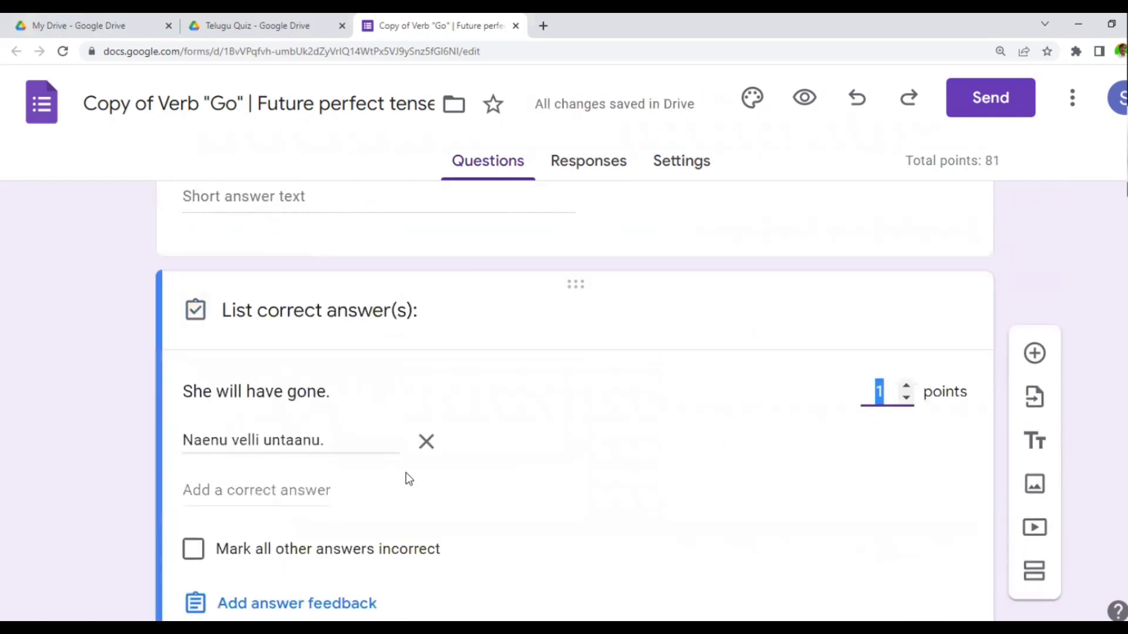
{"action": "triple_click", "coordinate": [341, 443]}
{"action": "left_click", "coordinate": [342, 443]}
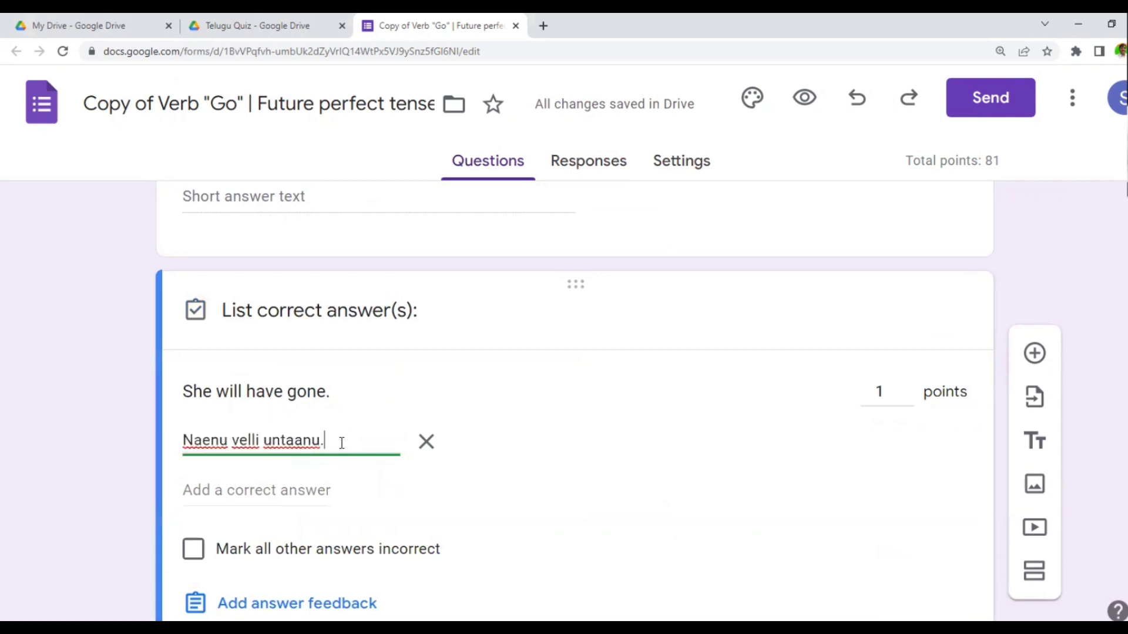
{"action": "scroll", "coordinate": [676, 452], "scroll_direction": "down", "scroll_amount": 1}
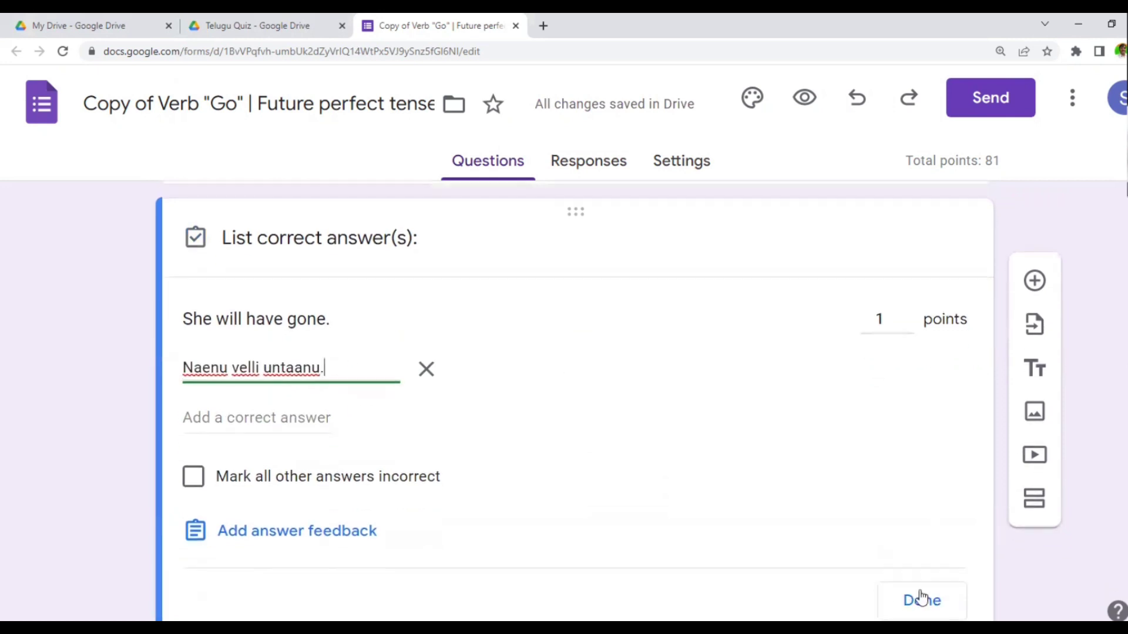
{"action": "left_click", "coordinate": [921, 597]}
Append the note "(Far, equal status" to the question "She will have gone.".
{"action": "left_click", "coordinate": [382, 252]}
{"action": "type", "text": "("}
{"action": "type", "text": "Fa"}
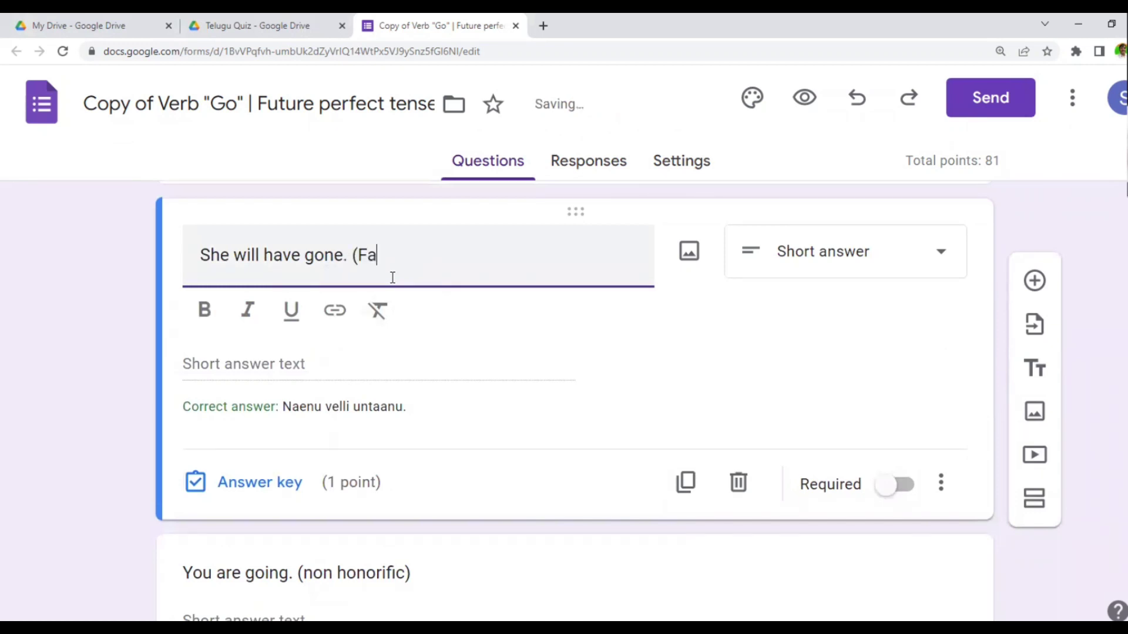
{"action": "type", "text": "r, euql"}
{"action": "key", "text": "BackSpace"}
{"action": "key", "text": "BackSpace"}
{"action": "type", "text": "u"}
{"action": "key", "text": "BackSpace"}
{"action": "type", "text": "qual sta"}
{"action": "key", "text": "BackSpace"}
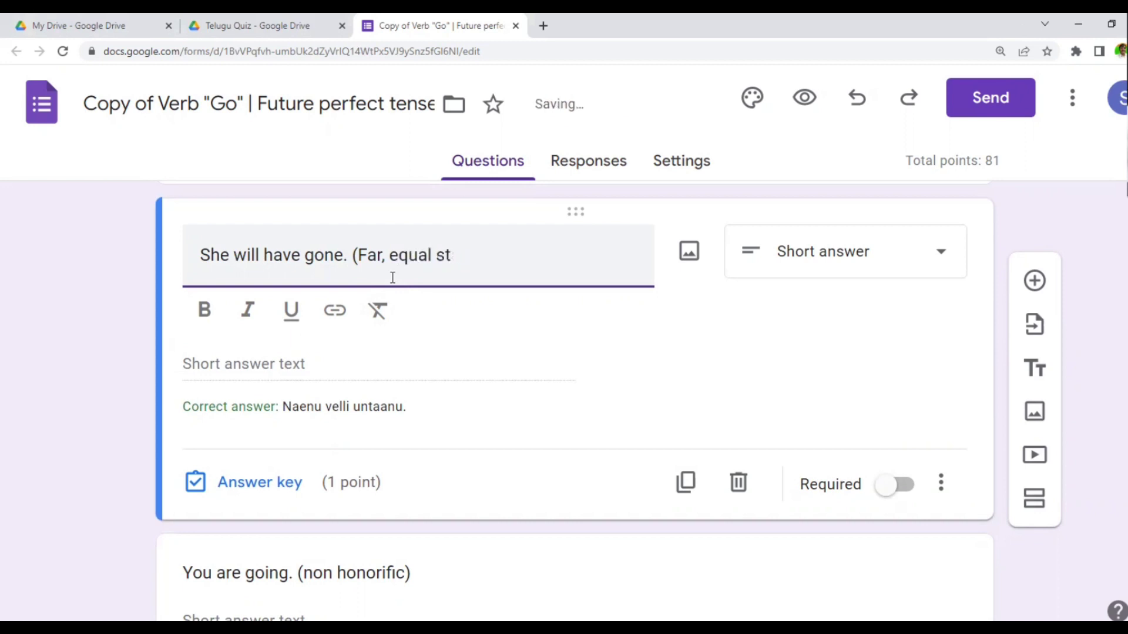
{"action": "type", "text": "atus"}
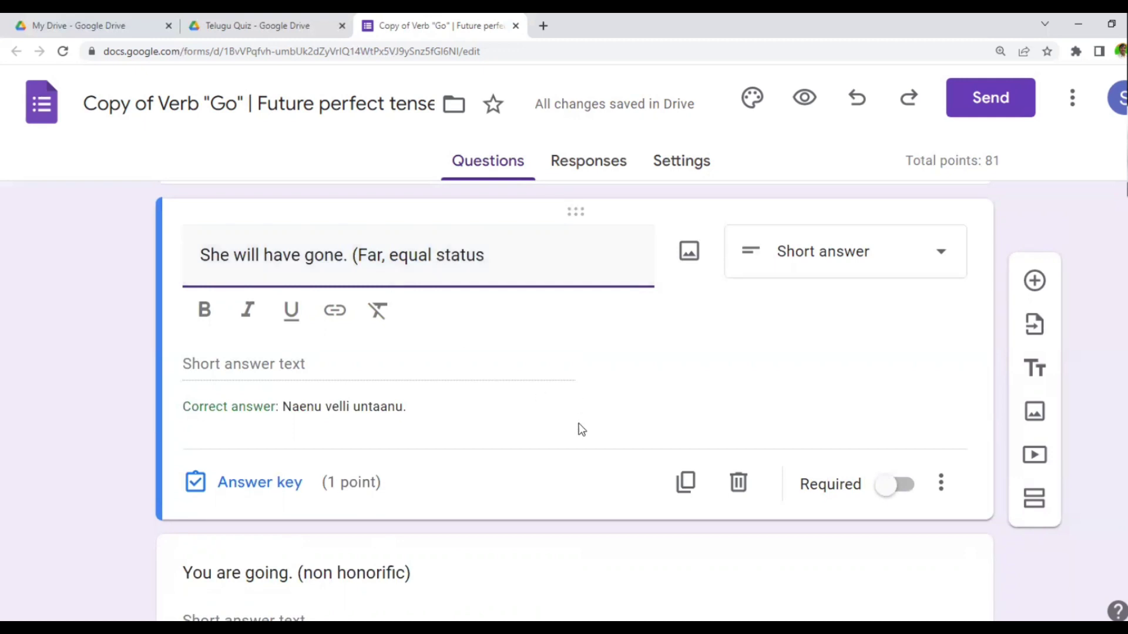
Set the correct answer for "She will have gone." to "Aame velli untundhi." and add the closing parenthesis to the question's note.
{"action": "left_click", "coordinate": [283, 493]}
{"action": "triple_click", "coordinate": [372, 365]}
{"action": "left_click", "coordinate": [373, 365]}
{"action": "key", "text": "Home"}
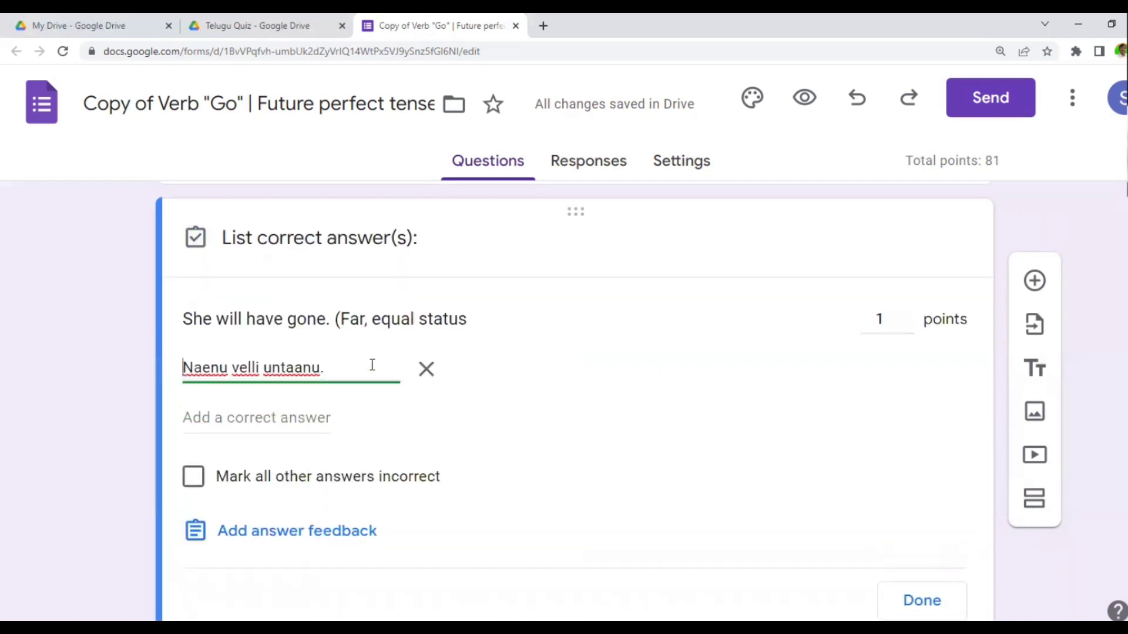
{"action": "key", "text": "shift+Right"}
{"action": "key", "text": "shift+Right"}
{"action": "key", "text": "shift+Right"}
{"action": "key", "text": "shift+Right"}
{"action": "key", "text": "shift+Right"}
{"action": "type", "text": "Aame"}
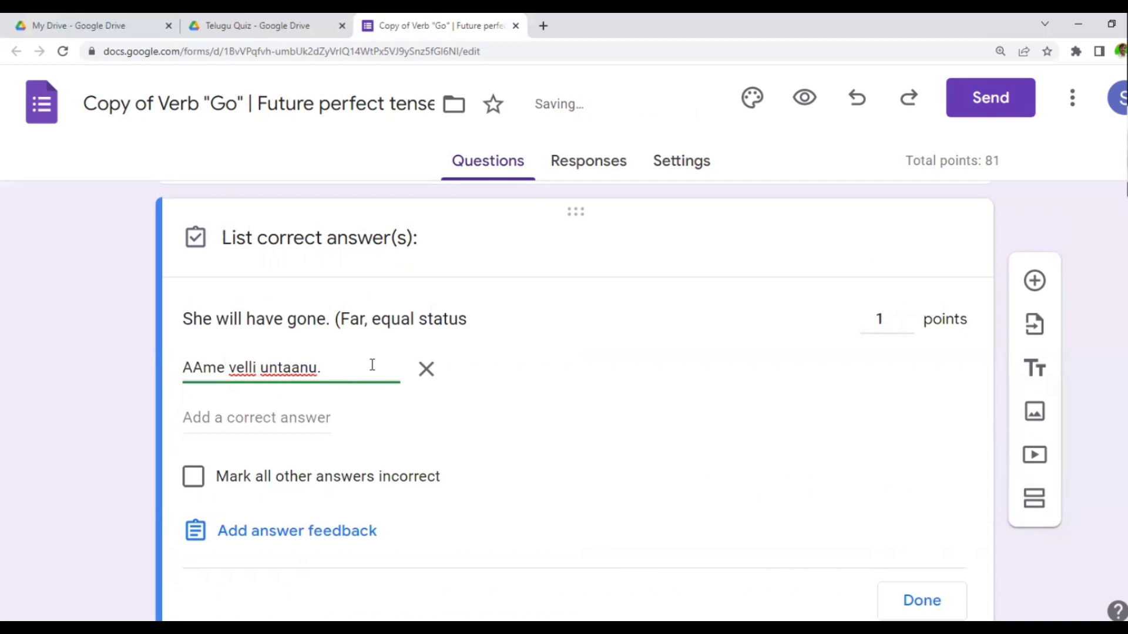
{"action": "type", "text": "u"}
{"action": "key", "text": "Delete"}
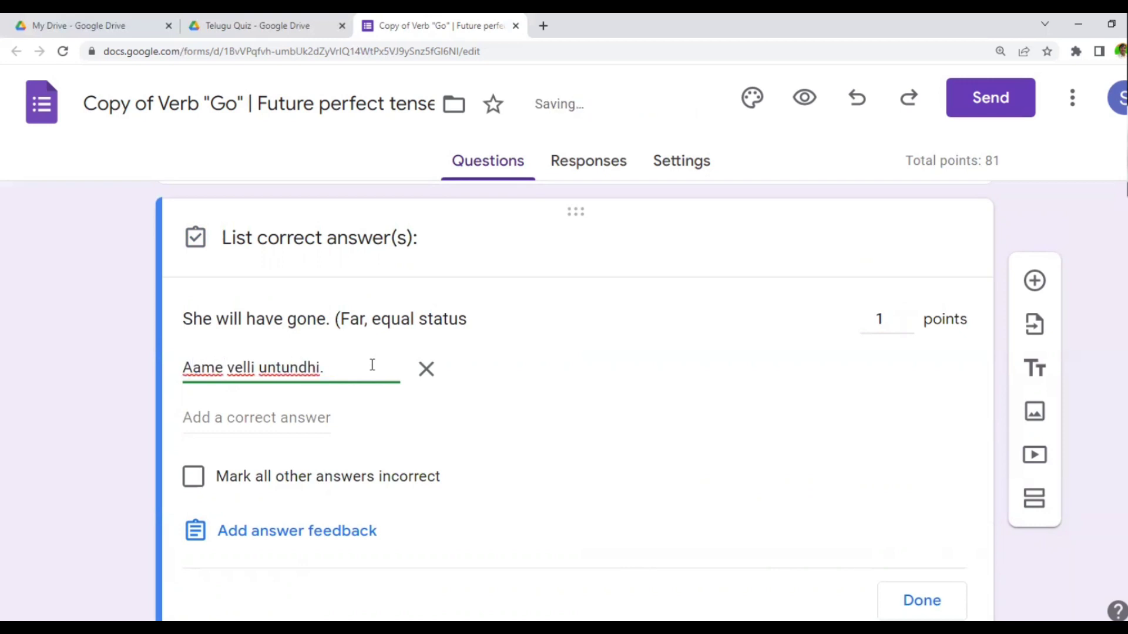
{"action": "left_click", "coordinate": [939, 601]}
{"action": "type", "text": ")"}
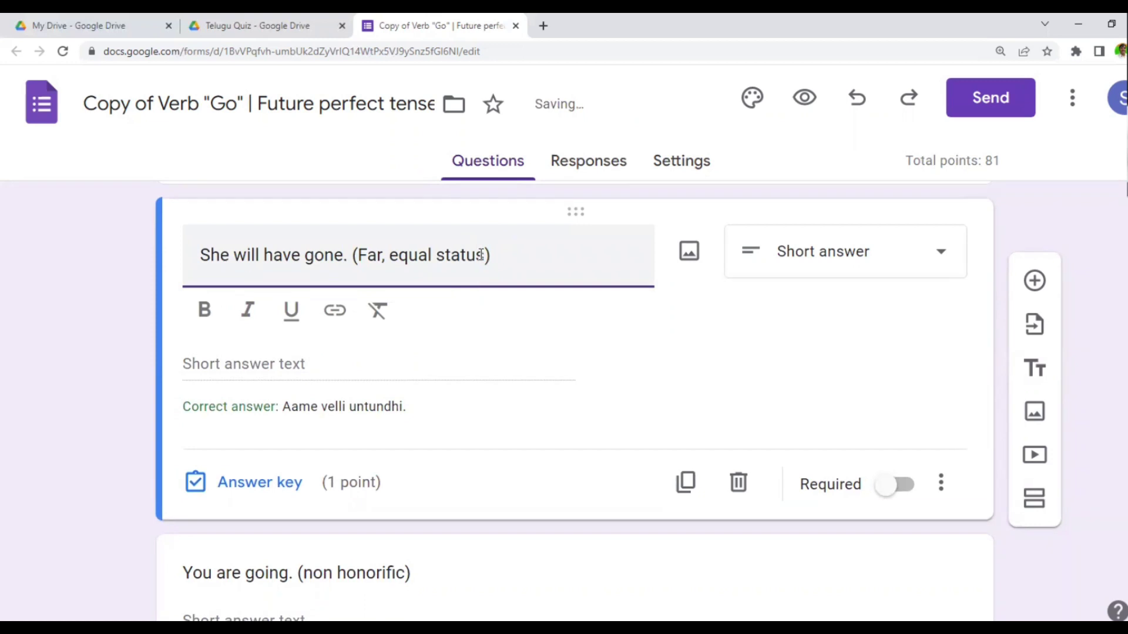
Switch to the Word document and copy the example "I will not have gone" from the Negative Sentences heading of the Future perfect table.
{"action": "scroll", "coordinate": [611, 335], "scroll_direction": "up", "scroll_amount": 1}
{"action": "scroll", "coordinate": [613, 337], "scroll_direction": "up", "scroll_amount": 2}
{"action": "scroll", "coordinate": [612, 343], "scroll_direction": "down", "scroll_amount": 2}
{"action": "key", "text": "alt+Tab"}
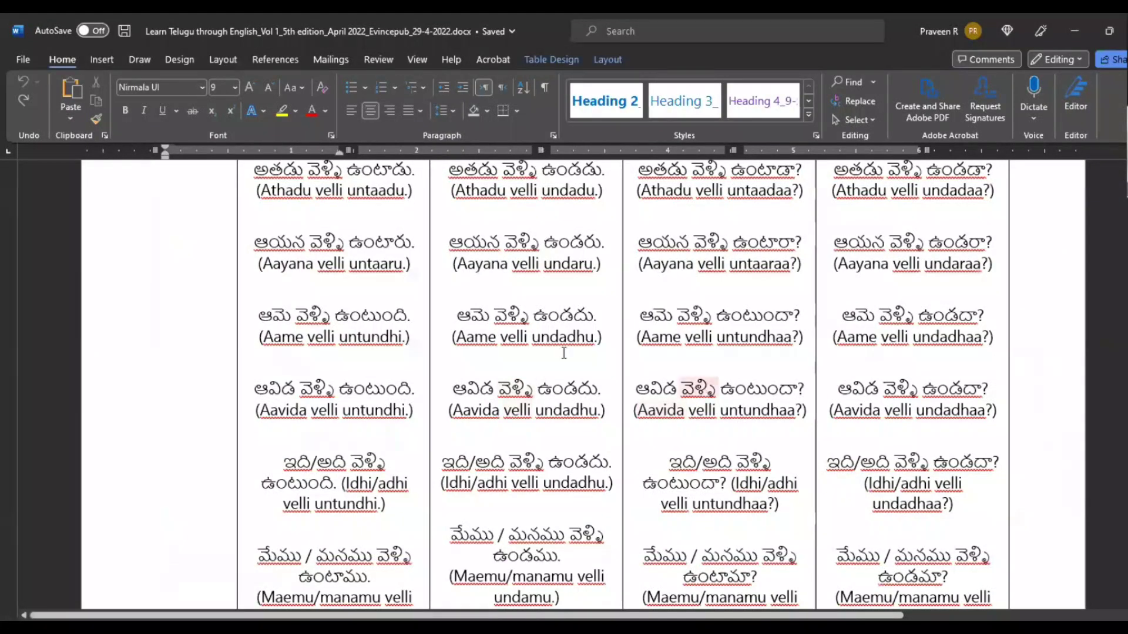
{"action": "scroll", "coordinate": [564, 353], "scroll_direction": "up", "scroll_amount": 7}
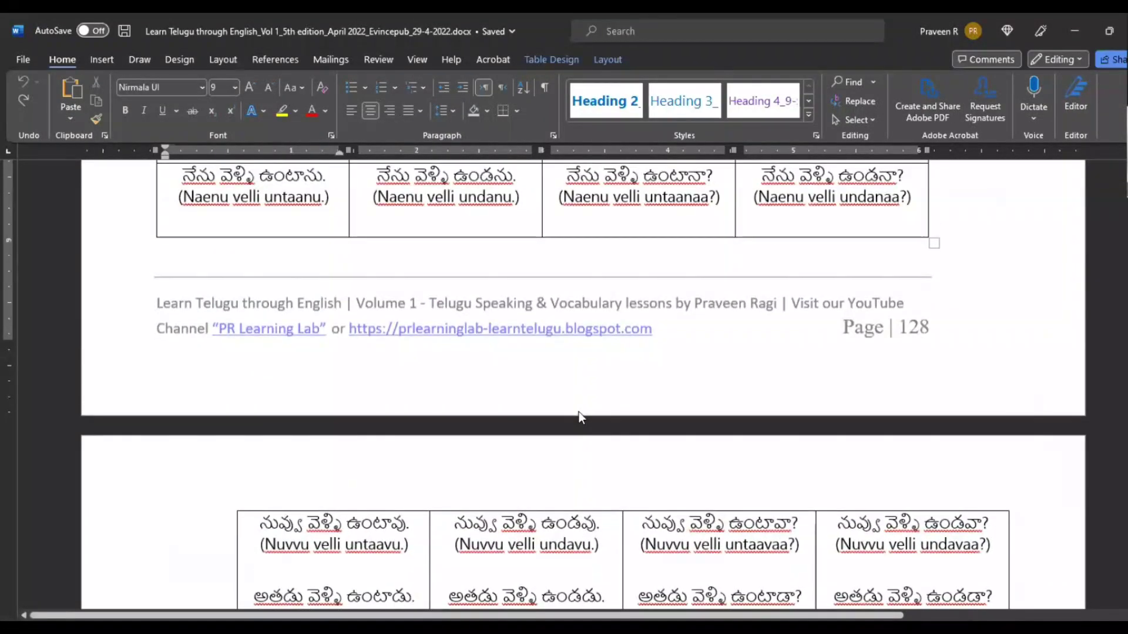
{"action": "scroll", "coordinate": [579, 411], "scroll_direction": "up", "scroll_amount": 6}
{"action": "scroll", "coordinate": [510, 440], "scroll_direction": "down", "scroll_amount": 2}
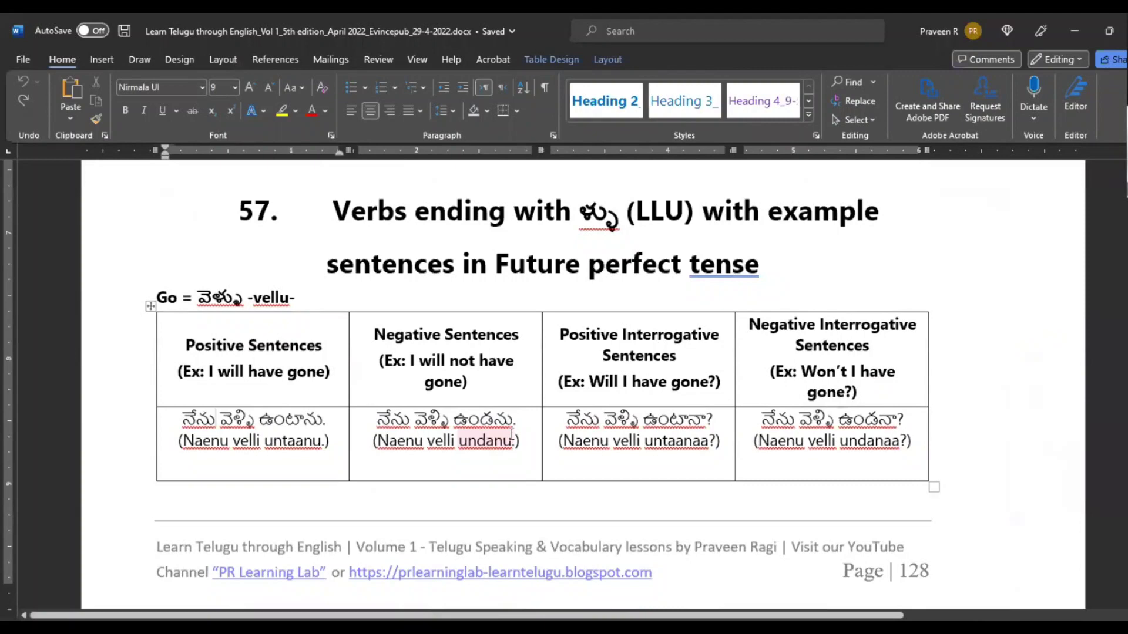
{"action": "scroll", "coordinate": [511, 435], "scroll_direction": "down", "scroll_amount": 2}
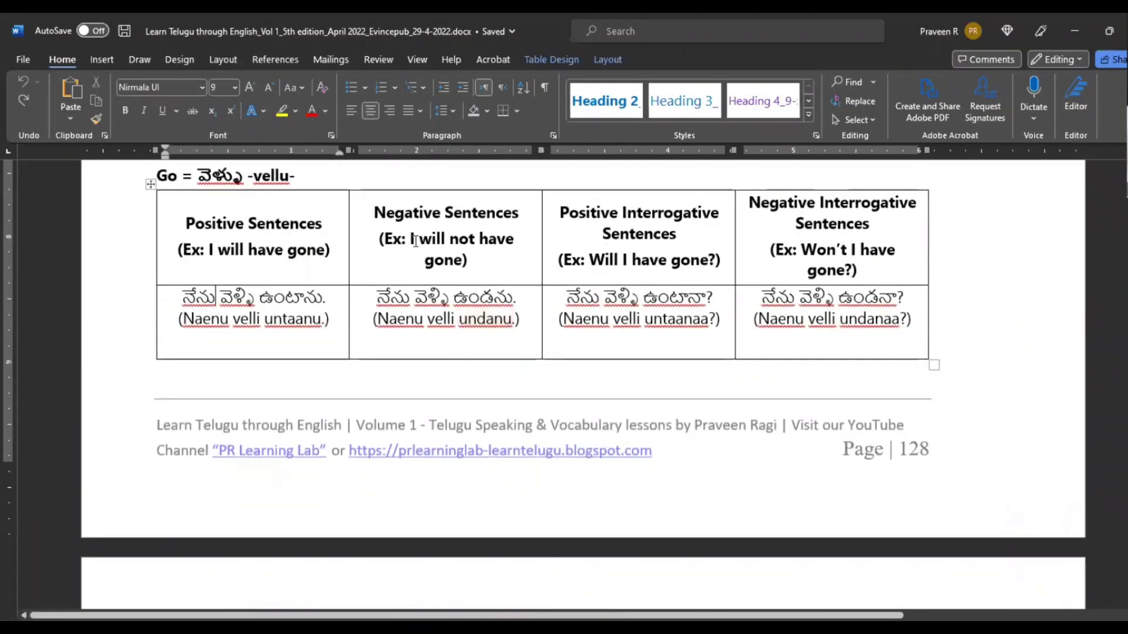
{"action": "left_click_drag", "start_coordinate": [413, 241], "coordinate": [501, 285]}
{"action": "key", "text": "ctrl+c"}
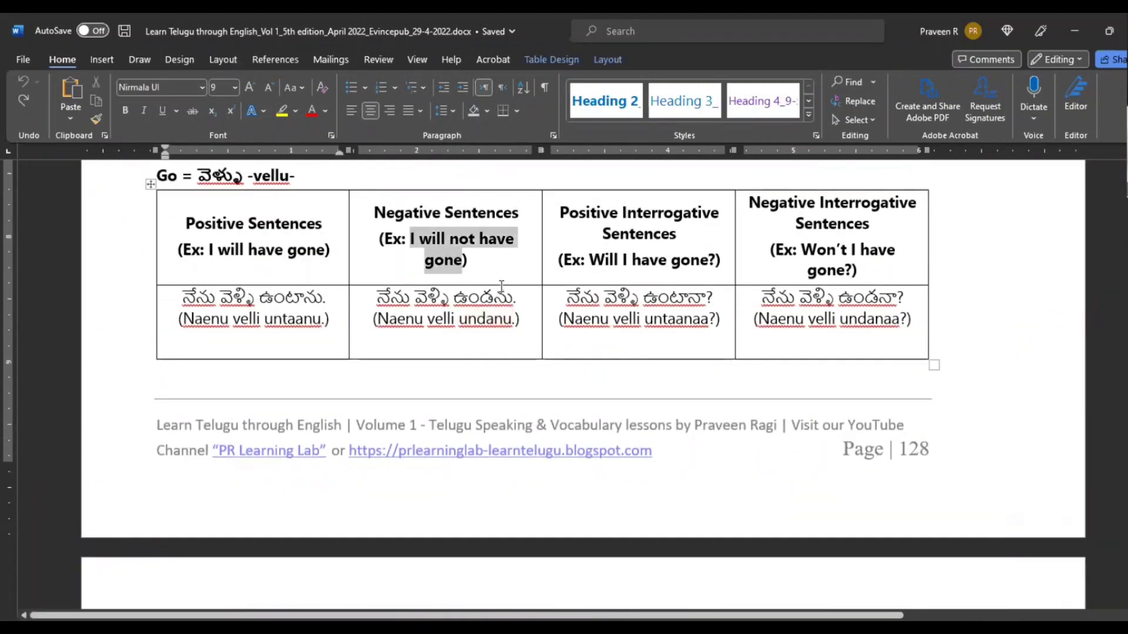
{"action": "right_click", "coordinate": [531, 305]}
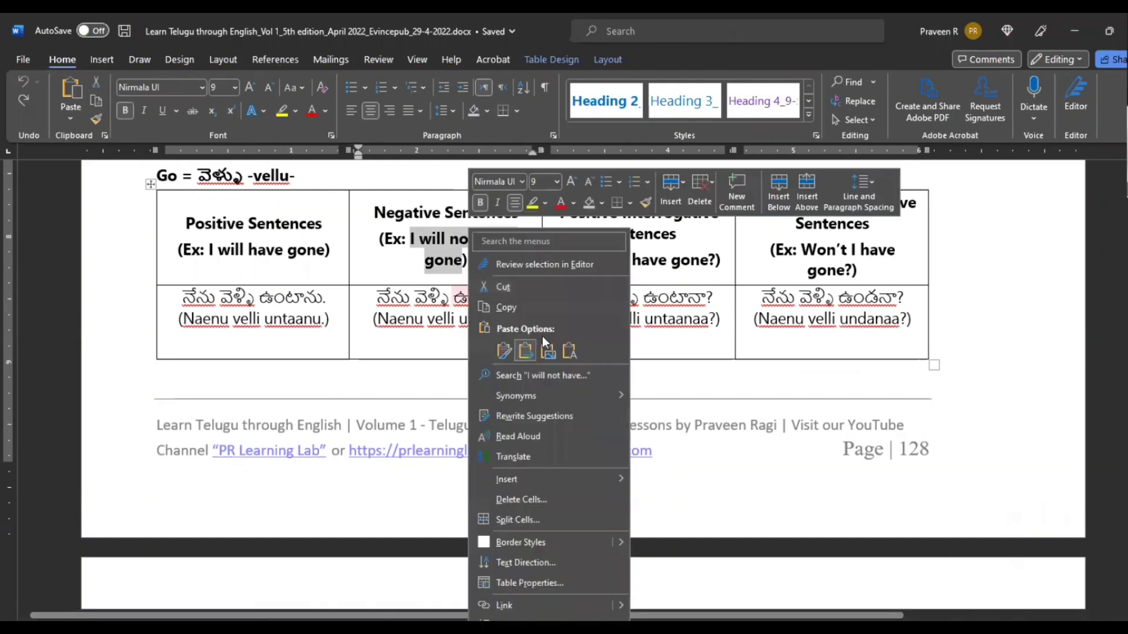
{"action": "key", "text": "Escape"}
Back in the form, replace the "You are going. (non honorific)" question text with "I will not have gone." without bold formatting.
{"action": "key", "text": "alt+Tab"}
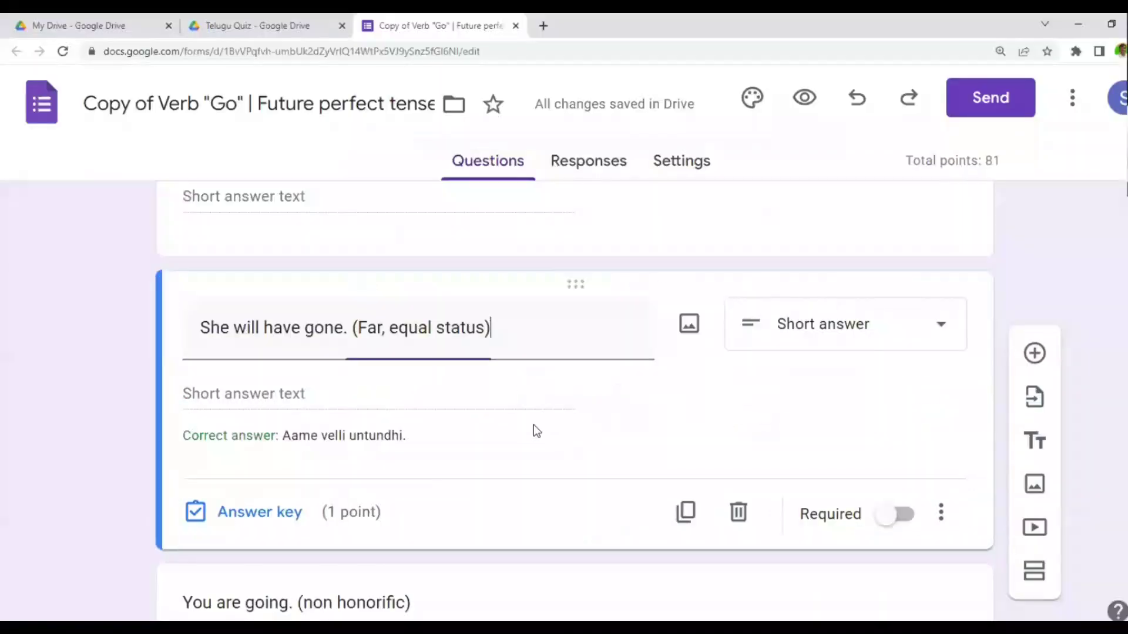
{"action": "key", "text": "ctrl+a"}
{"action": "key", "text": "ctrl+v"}
{"action": "key", "text": "ctrl+a"}
{"action": "key", "text": "ctrl+b"}
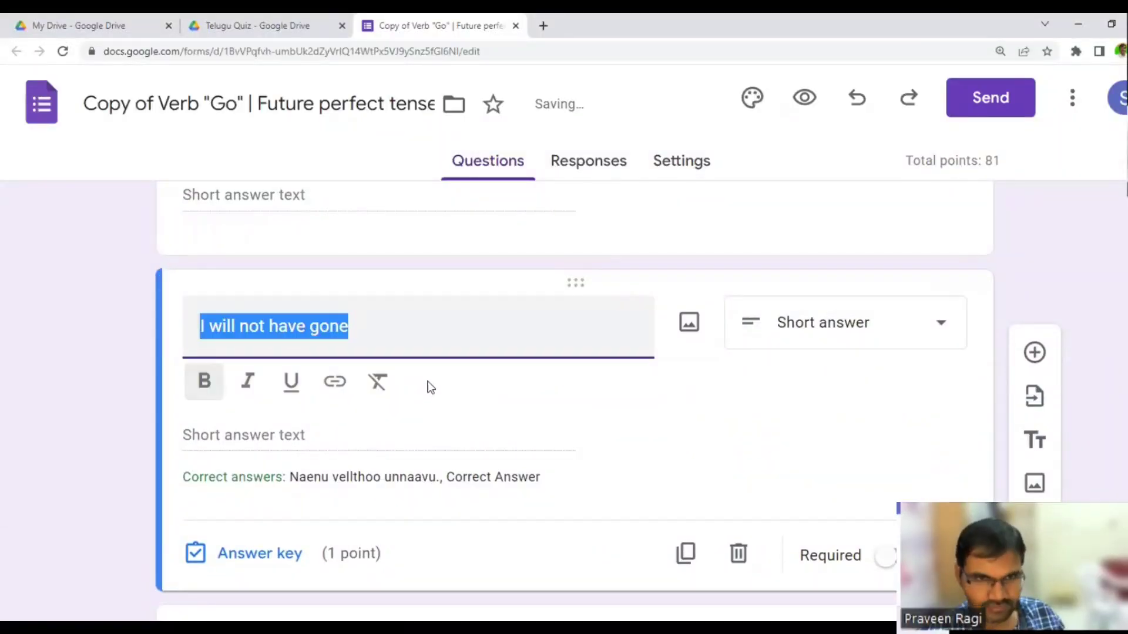
{"action": "left_click", "coordinate": [404, 344]}
Switch to the Word document and select "Naenu velli undanu." in the Negative Sentences column.
{"action": "key", "text": "alt+Tab"}
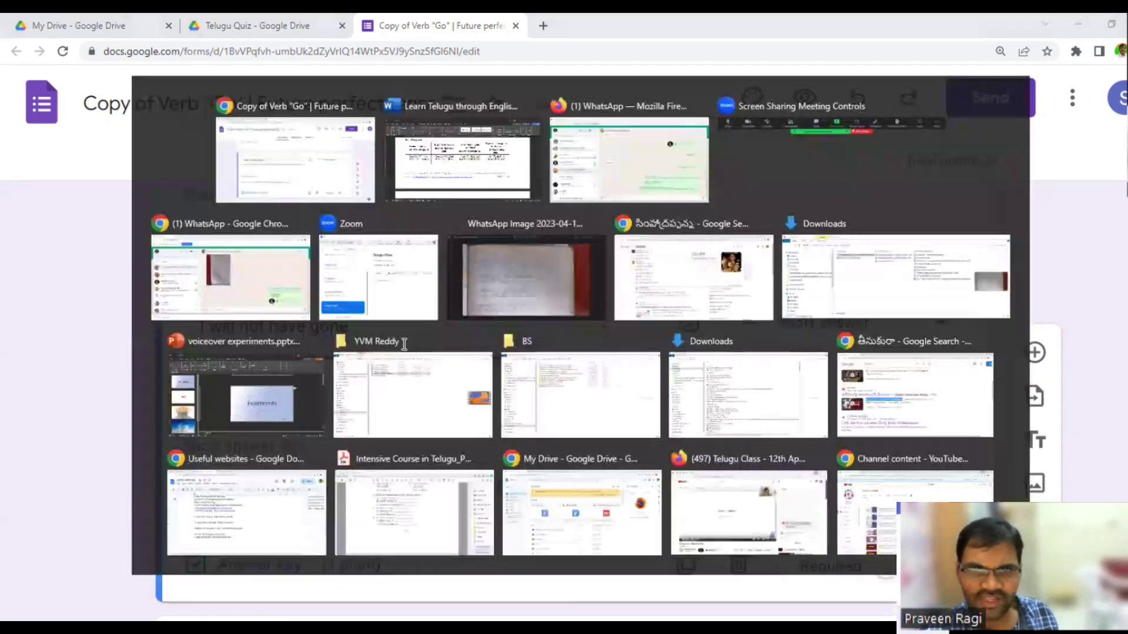
{"action": "right_click", "coordinate": [395, 325]}
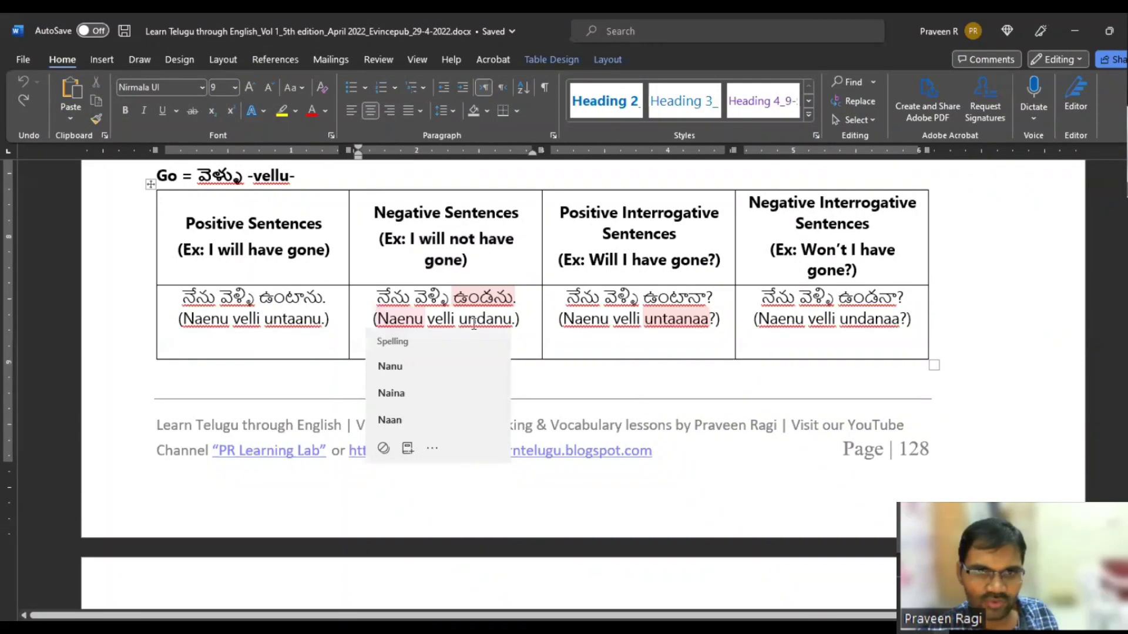
{"action": "left_click", "coordinate": [508, 318]}
{"action": "left_click_drag", "start_coordinate": [508, 318], "coordinate": [505, 317]}
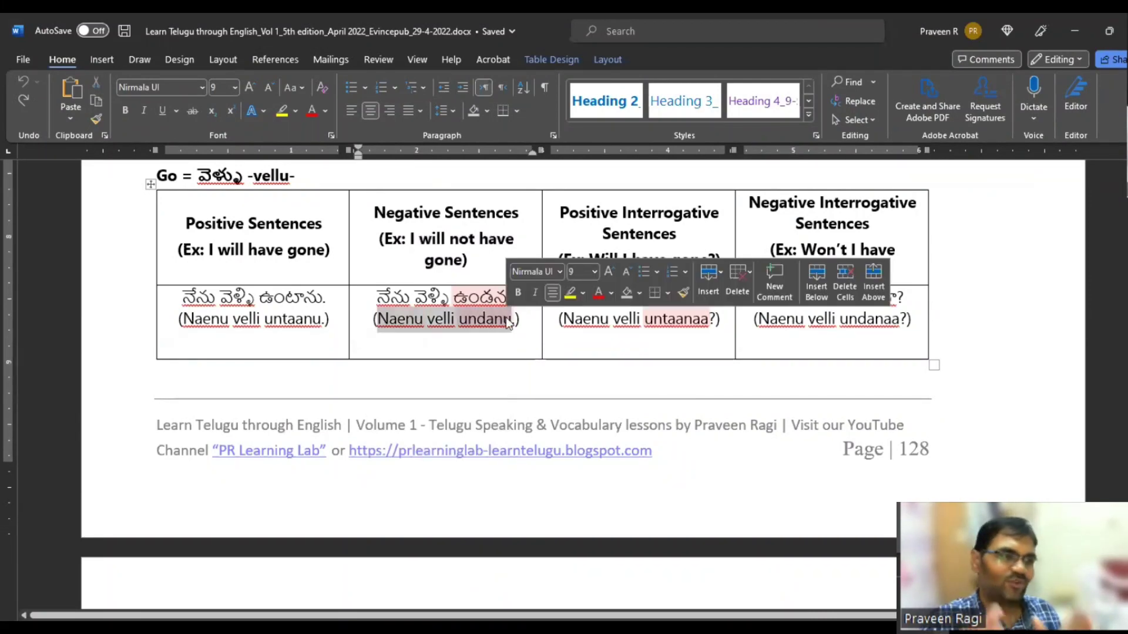
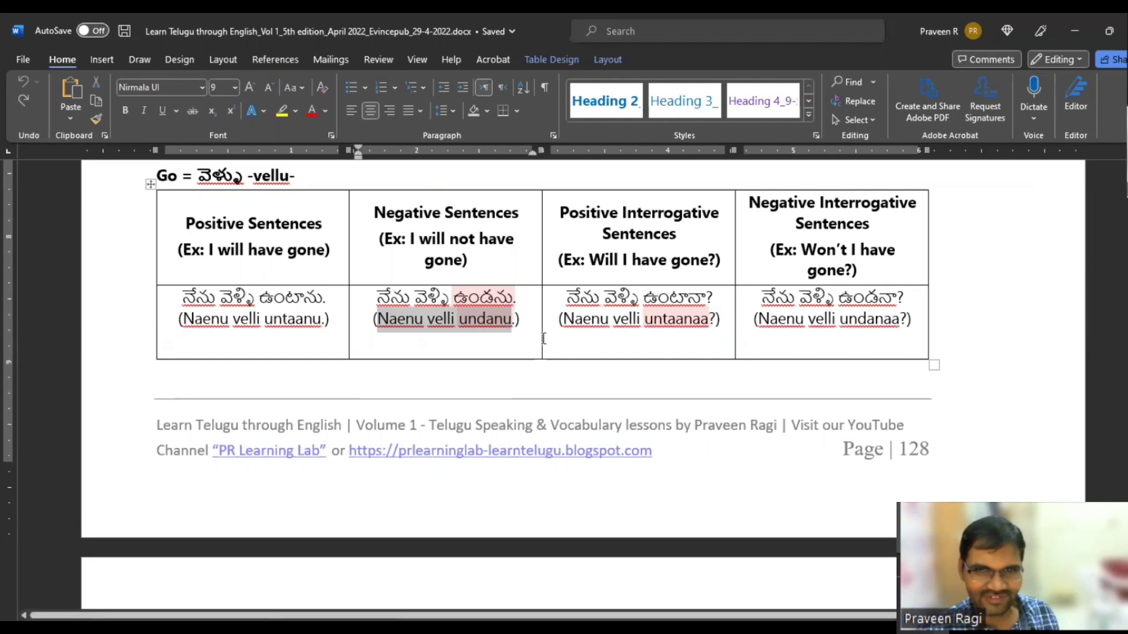
In the form's answer key for "I will not have gone.", delete the "Correct Answer" entry and undo the English text pasted as an answer.
{"action": "key", "text": "alt+Tab"}
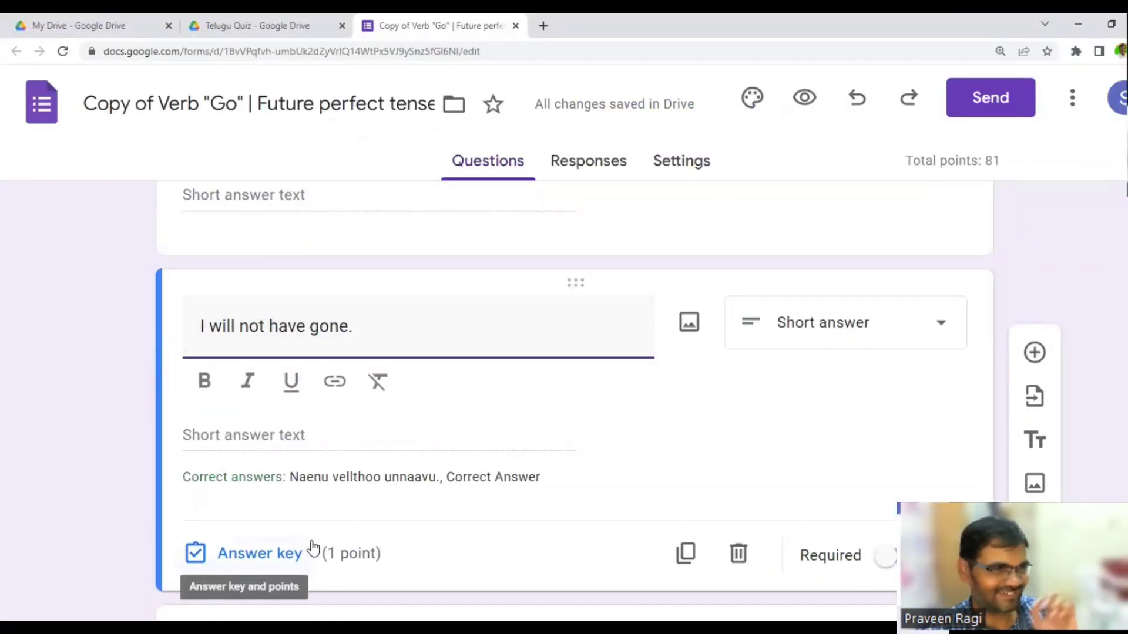
{"action": "left_click", "coordinate": [264, 559]}
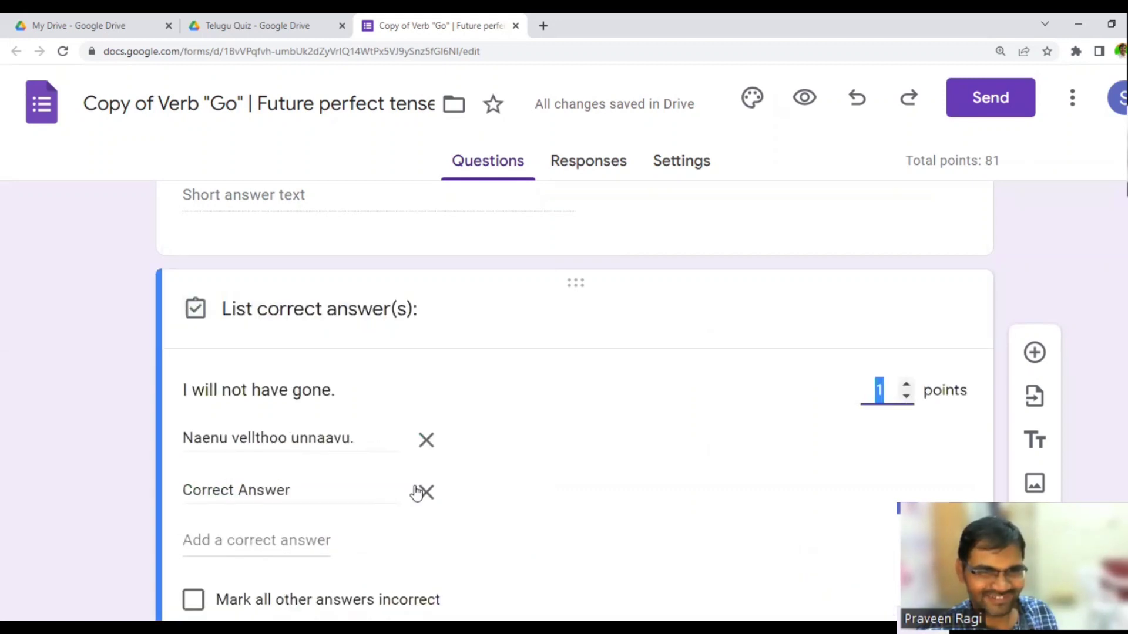
{"action": "left_click", "coordinate": [410, 479]}
{"action": "type", "text": "I will not have gone"}
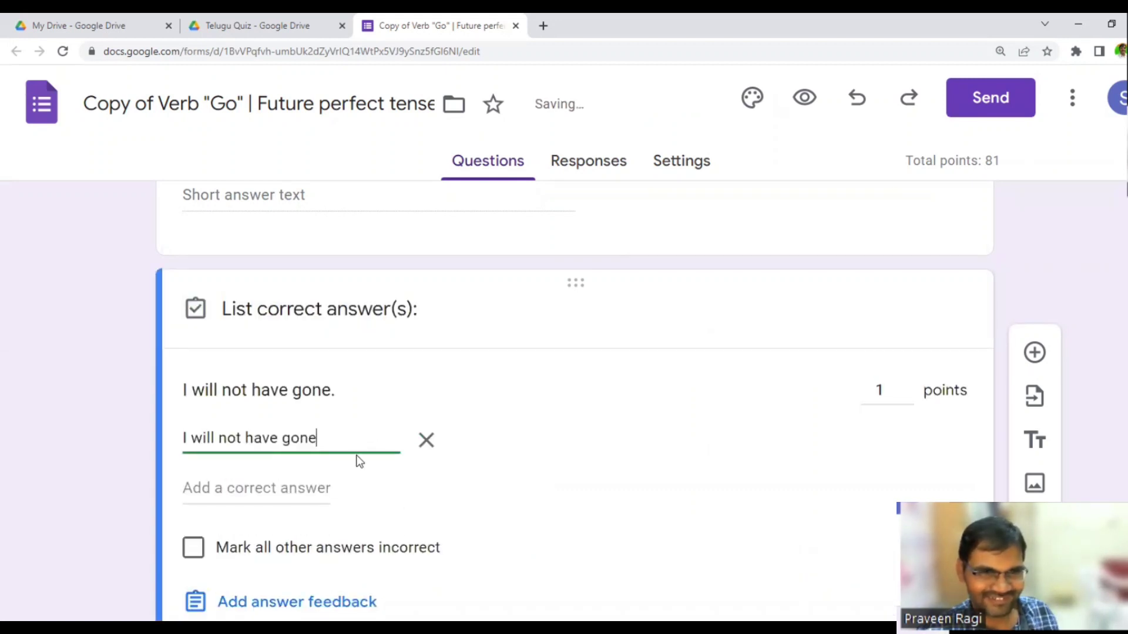
{"action": "key", "text": "ctrl+z"}
Copy the selected transliteration from Word and set the correct answer for "I will not have gone." to "Naenu velli undanu.".
{"action": "key", "text": "alt+Tab"}
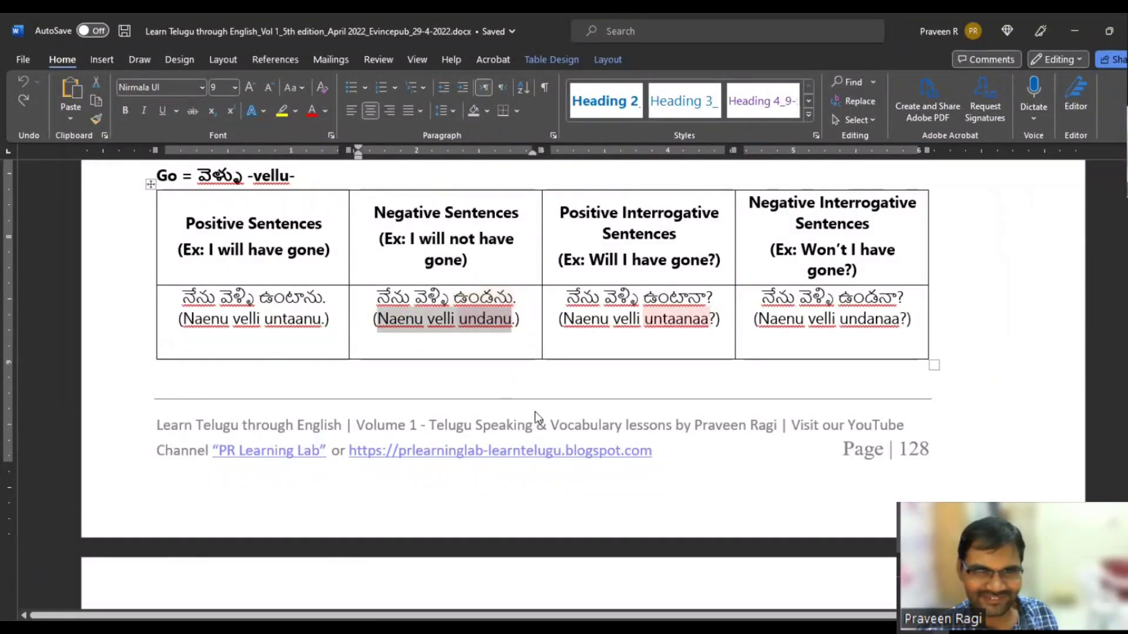
{"action": "key", "text": "shift+F10"}
{"action": "left_click", "coordinate": [416, 382]}
{"action": "key", "text": "alt+Tab"}
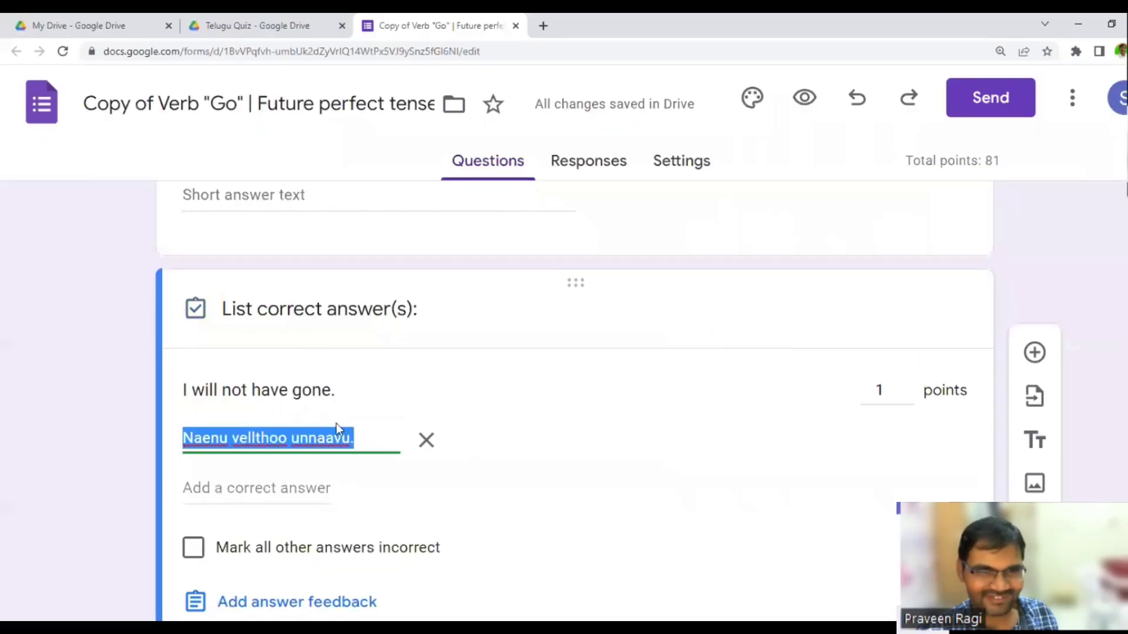
{"action": "key", "text": "ctrl+v"}
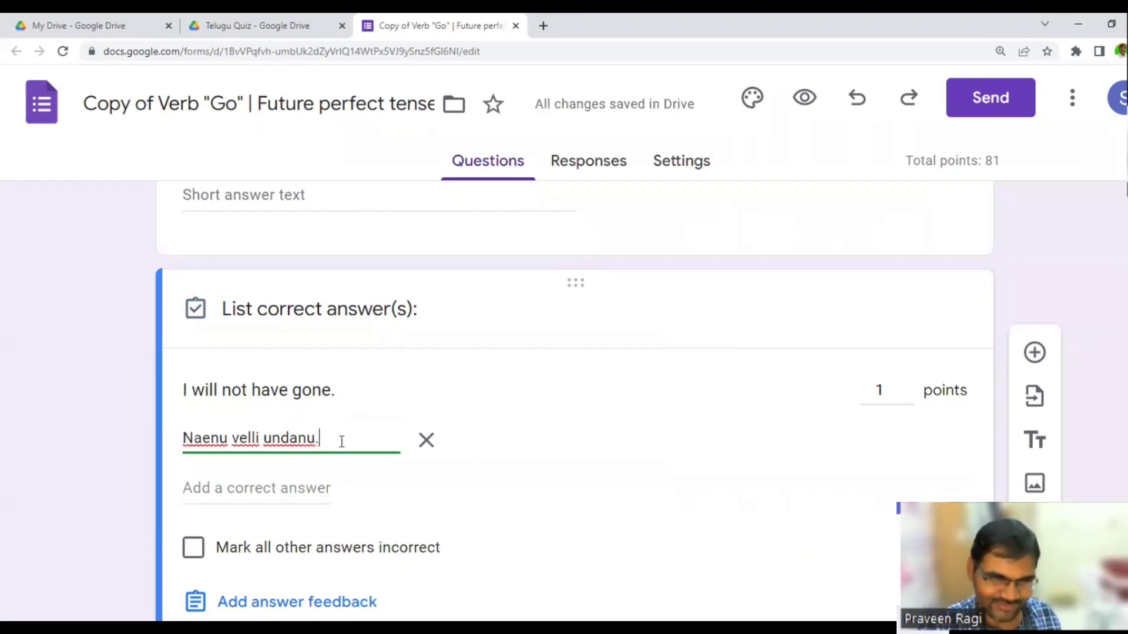
{"action": "type", "text": "."}
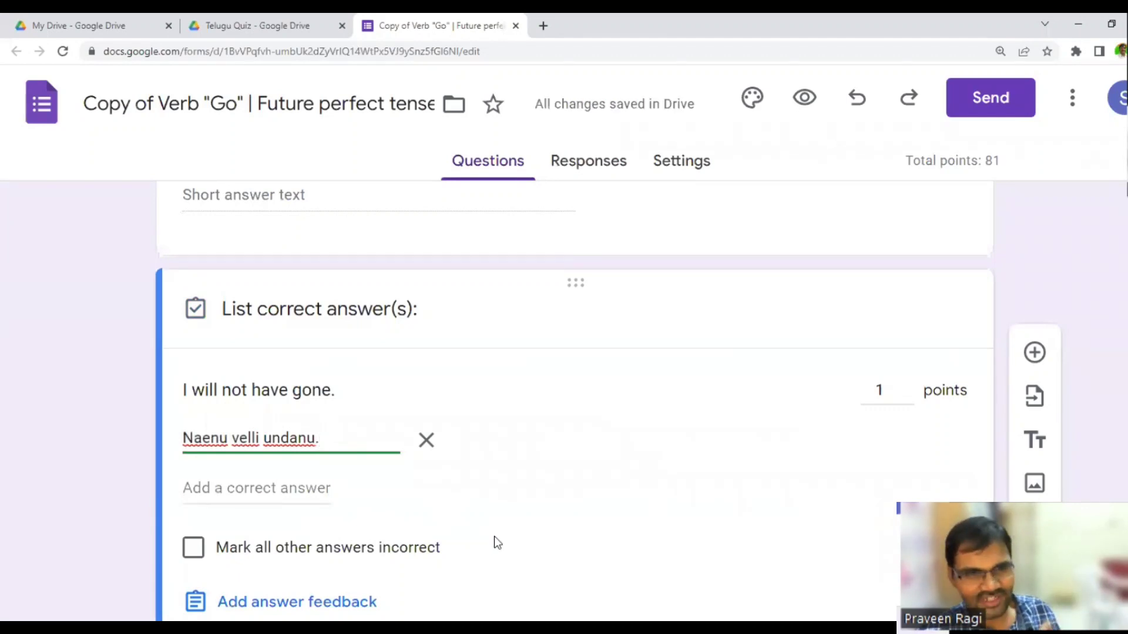
Check the negative sentences in the Word document, return to the form and copy the question text "I will not have gone.".
{"action": "key", "text": "alt+Tab"}
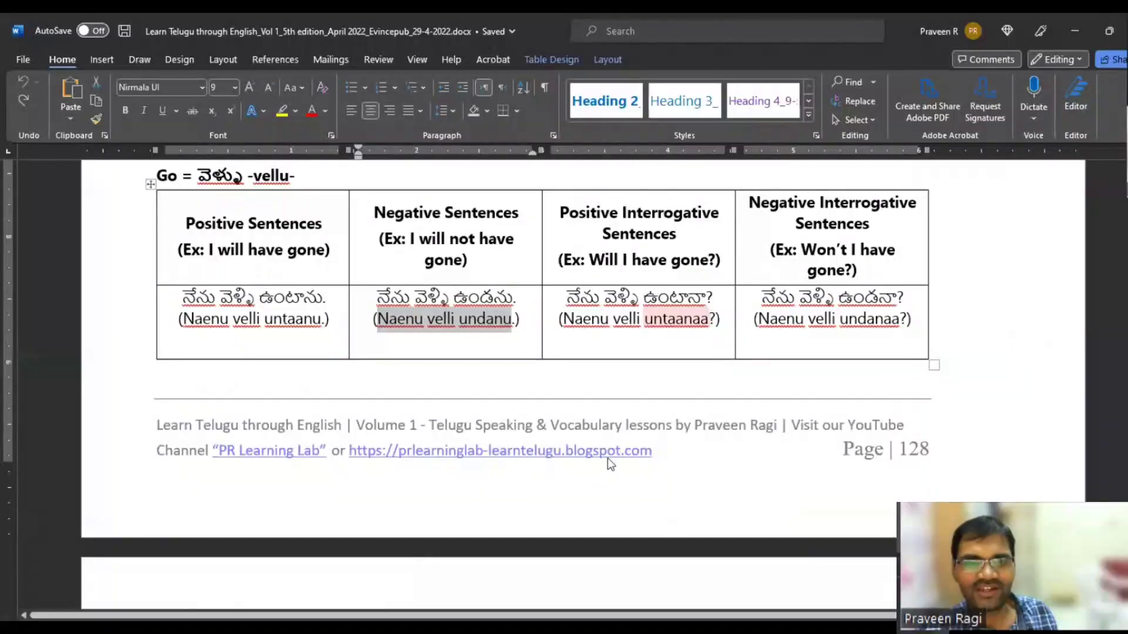
{"action": "scroll", "coordinate": [608, 458], "scroll_direction": "down", "scroll_amount": 5}
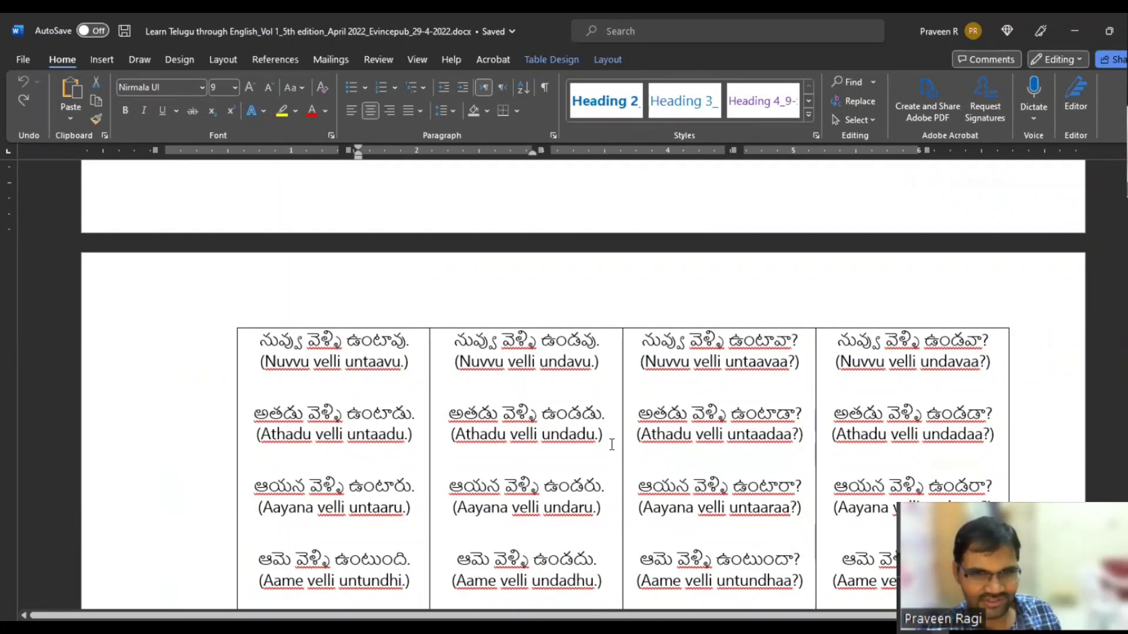
{"action": "key", "text": "alt+Tab"}
{"action": "left_click", "coordinate": [330, 409]}
{"action": "left_click_drag", "start_coordinate": [292, 391], "coordinate": [297, 392]}
{"action": "triple_click", "coordinate": [297, 392]}
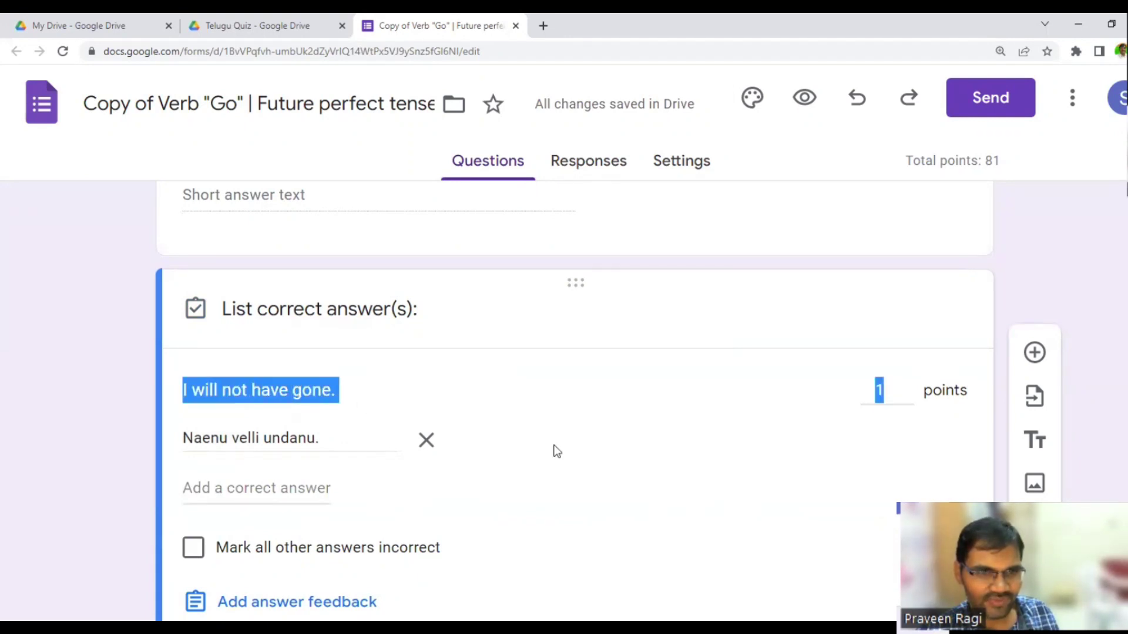
{"action": "scroll", "coordinate": [634, 471], "scroll_direction": "down", "scroll_amount": 1}
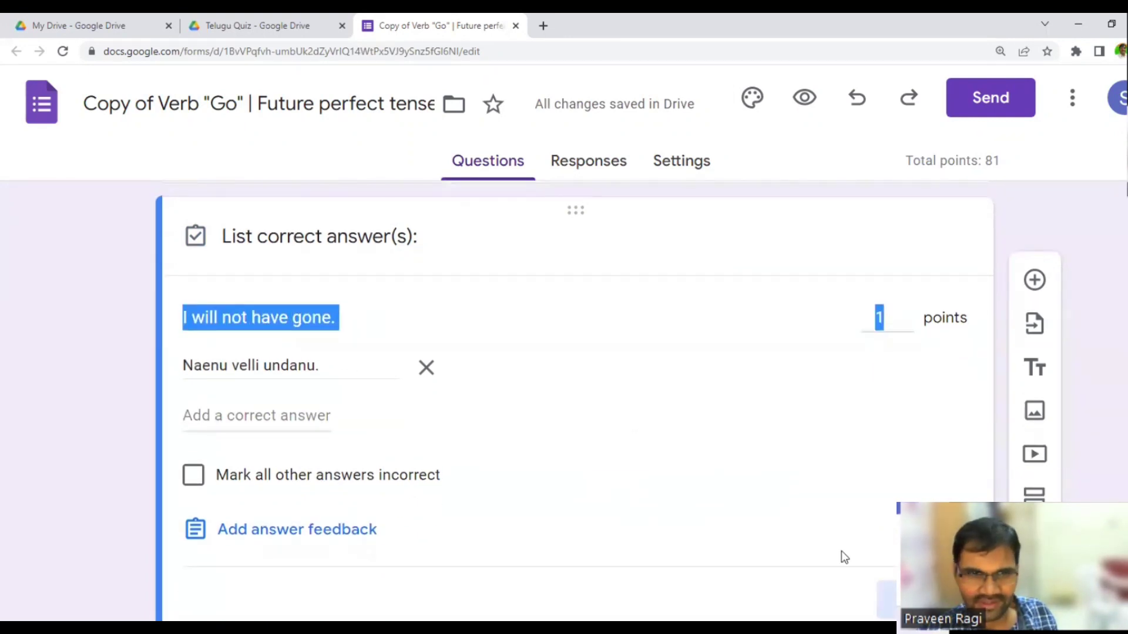
{"action": "left_click", "coordinate": [887, 599]}
{"action": "scroll", "coordinate": [559, 451], "scroll_direction": "down", "scroll_amount": 3}
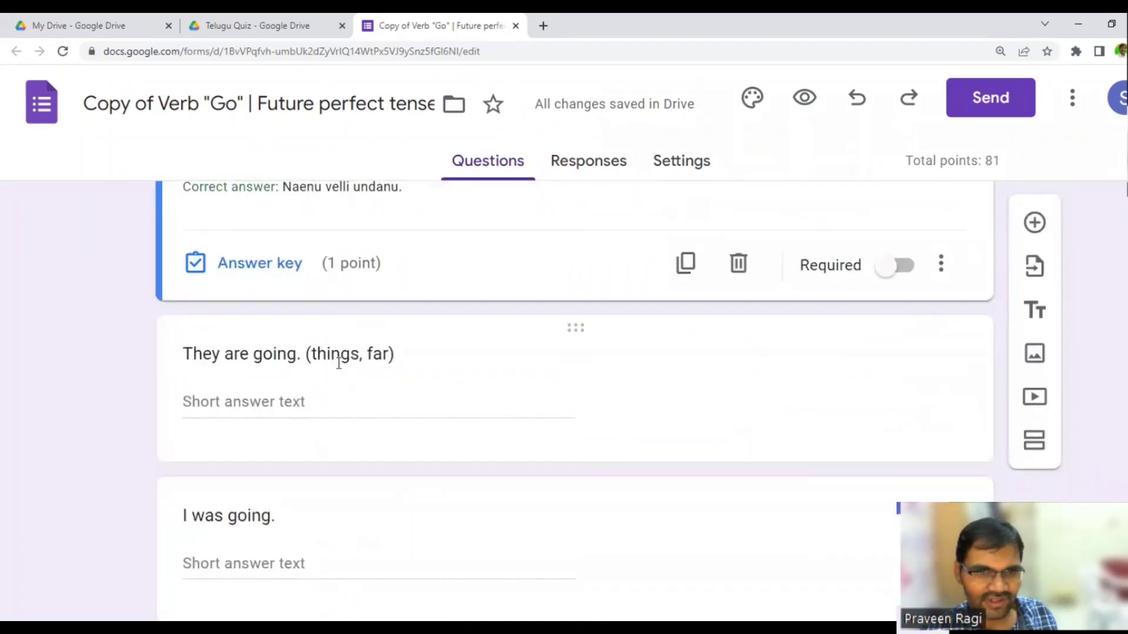
Replace the "They are going. (things, far)" question text with "They will not have gone.".
{"action": "left_click", "coordinate": [338, 358]}
{"action": "key", "text": "ctrl+v"}
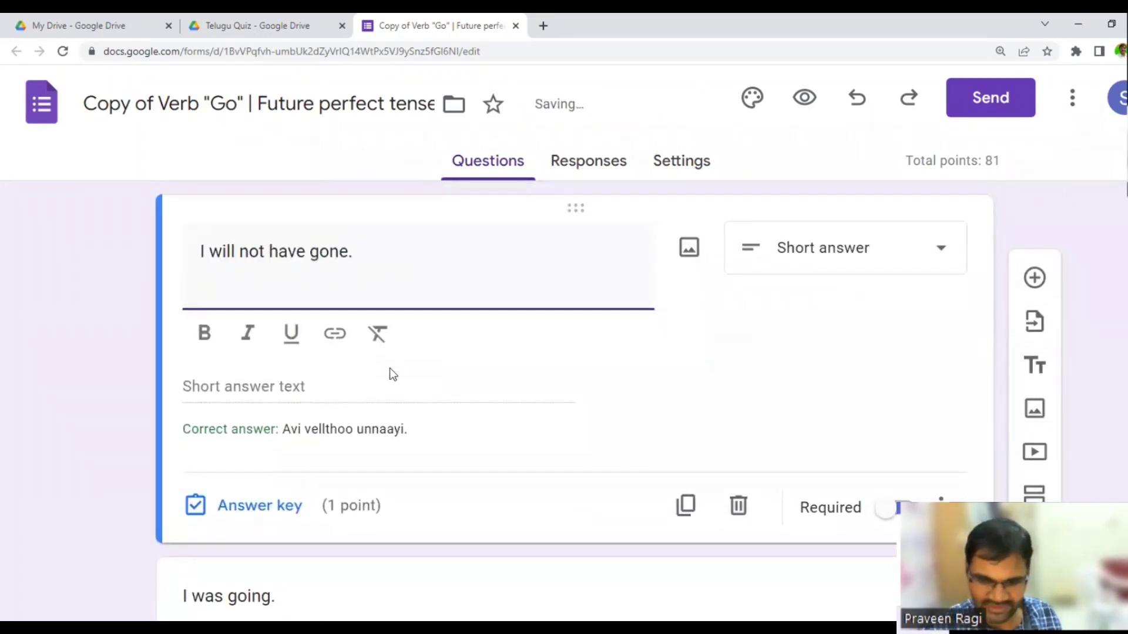
{"action": "key", "text": "BackSpace"}
{"action": "key", "text": "Home"}
{"action": "key", "text": "shift+Right"}
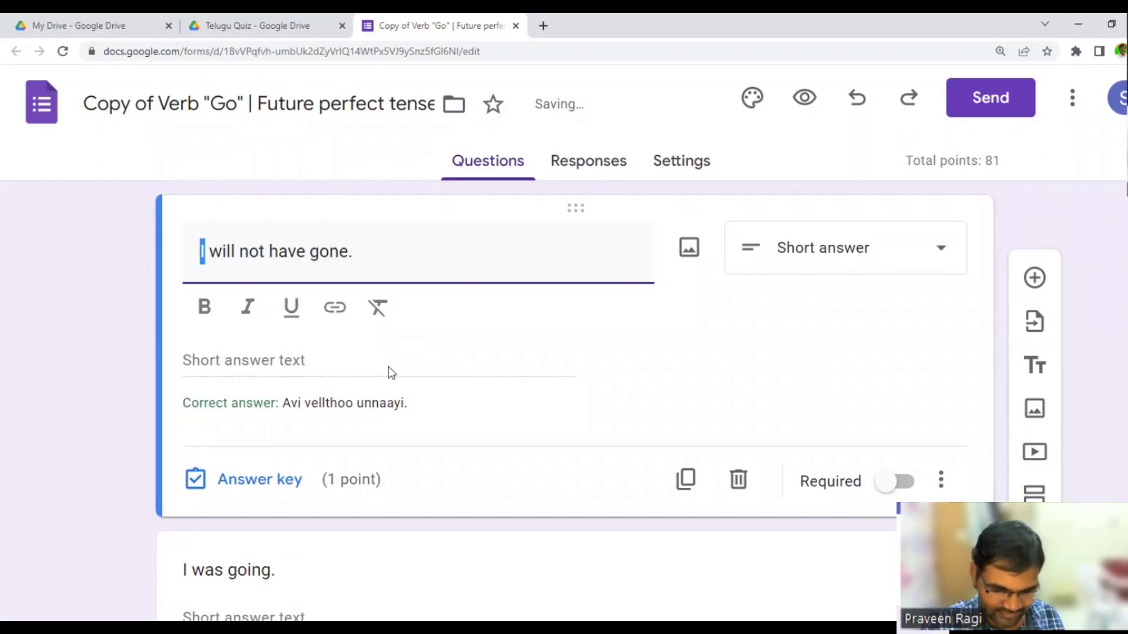
{"action": "type", "text": "They"}
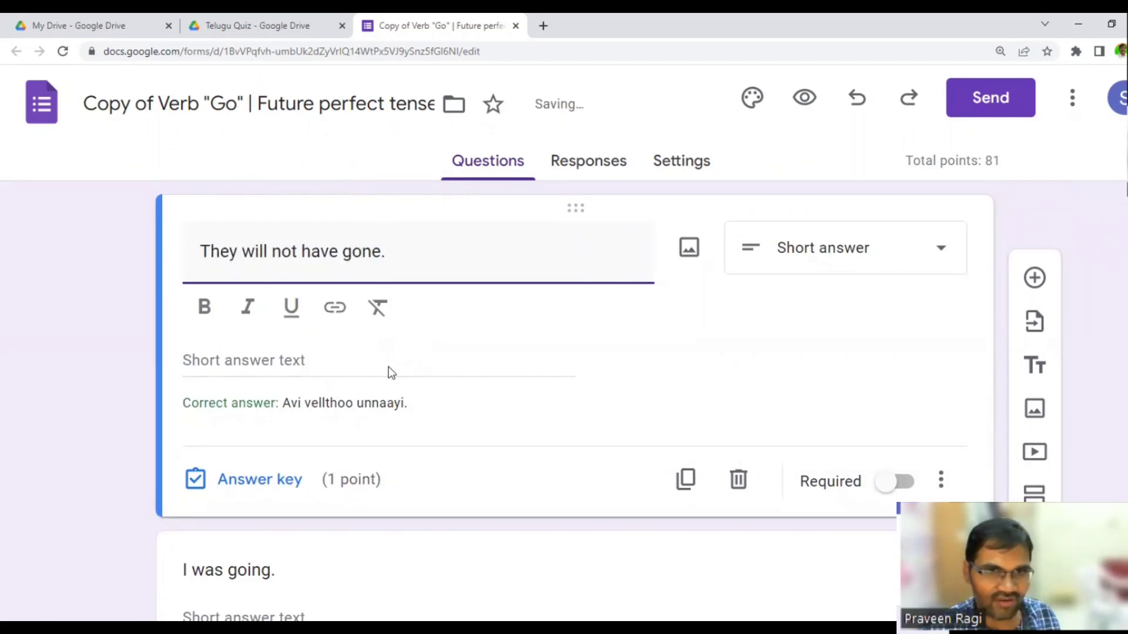
Set the correct answer for "They will not have gone." to "Vaaru velli undaru.".
{"action": "left_click", "coordinate": [273, 481]}
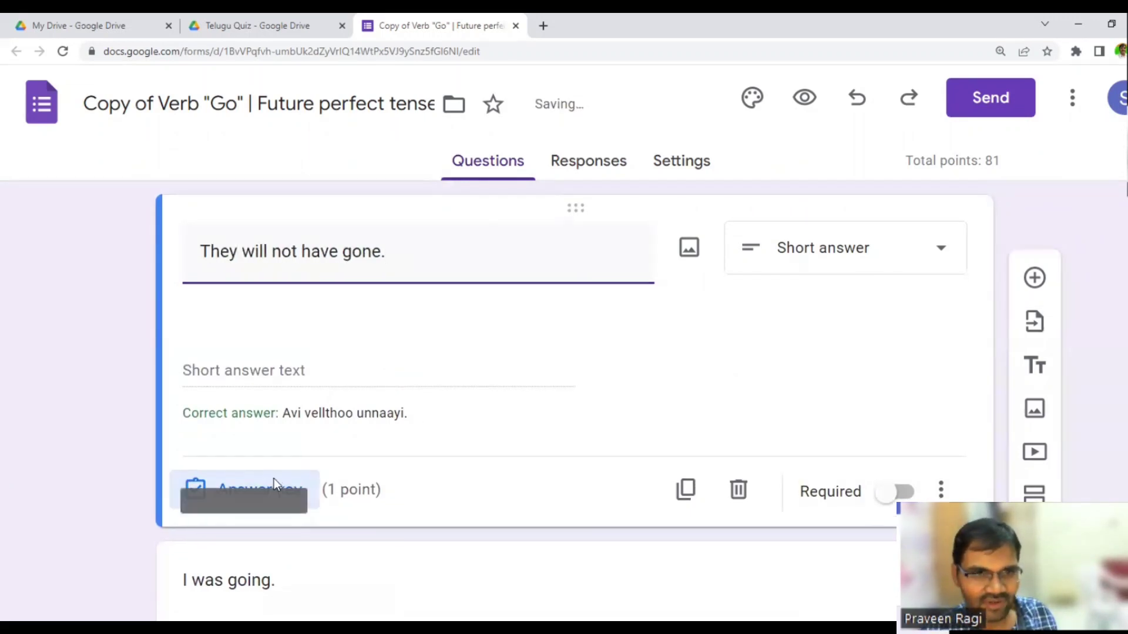
{"action": "left_click", "coordinate": [292, 364]}
{"action": "scroll", "coordinate": [454, 397], "scroll_direction": "up", "scroll_amount": 3}
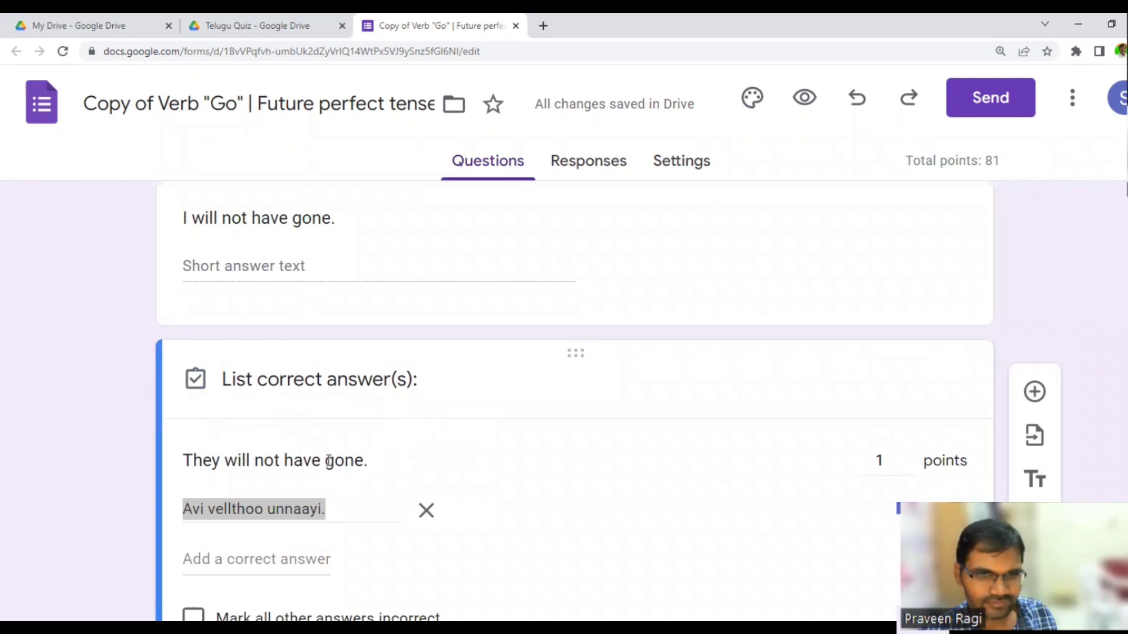
{"action": "left_click", "coordinate": [295, 510]}
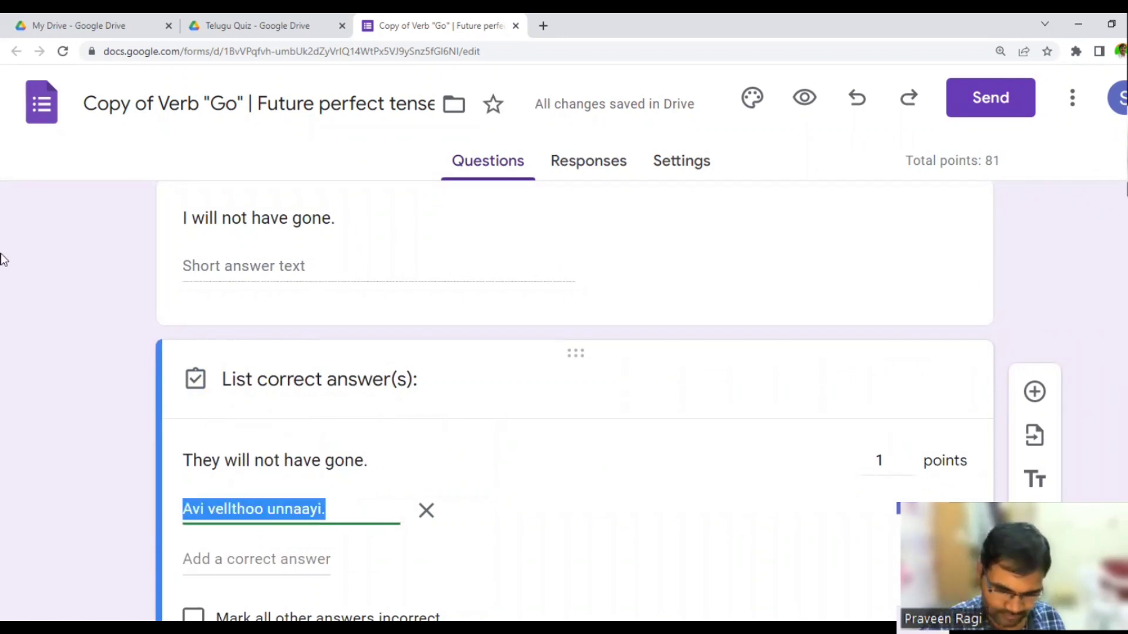
{"action": "type", "text": "Vaa"}
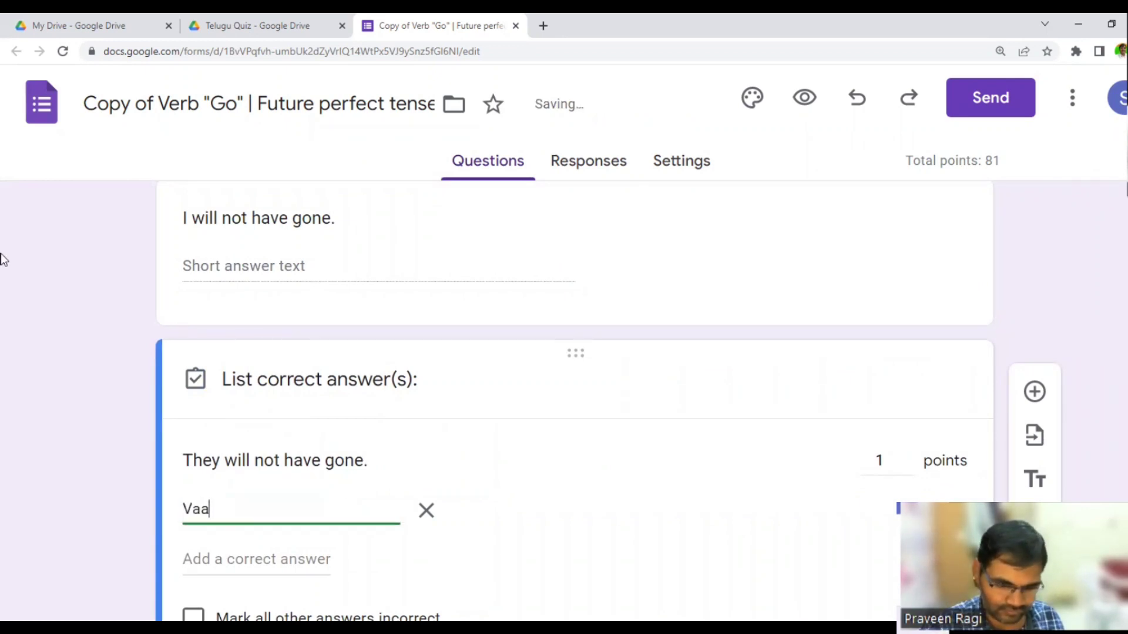
{"action": "type", "text": "ru "}
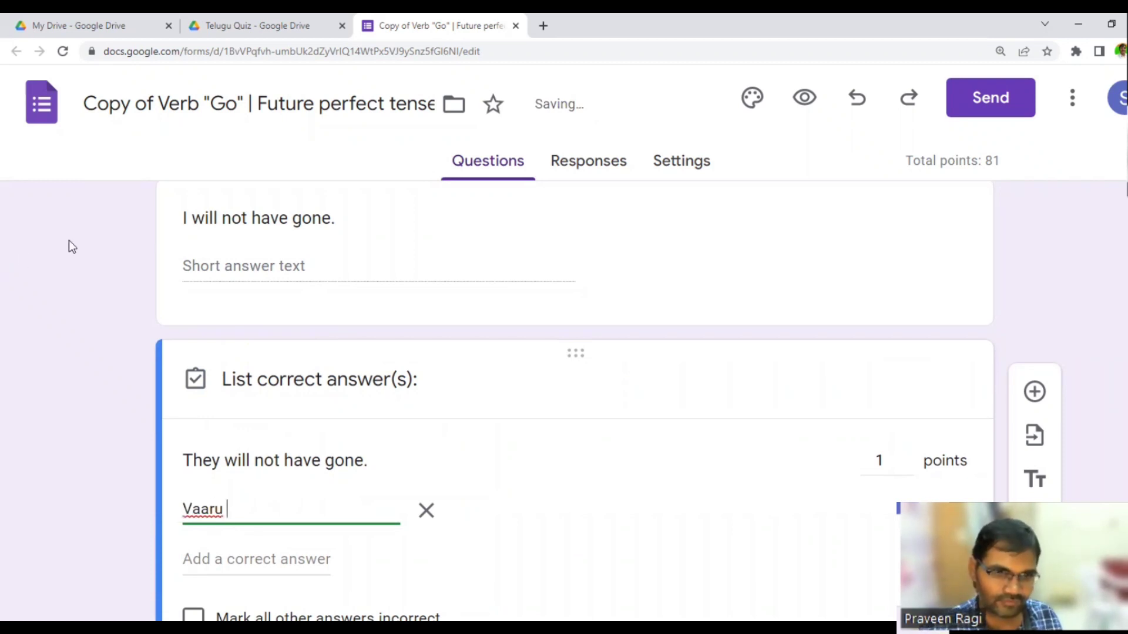
{"action": "type", "text": "velli"}
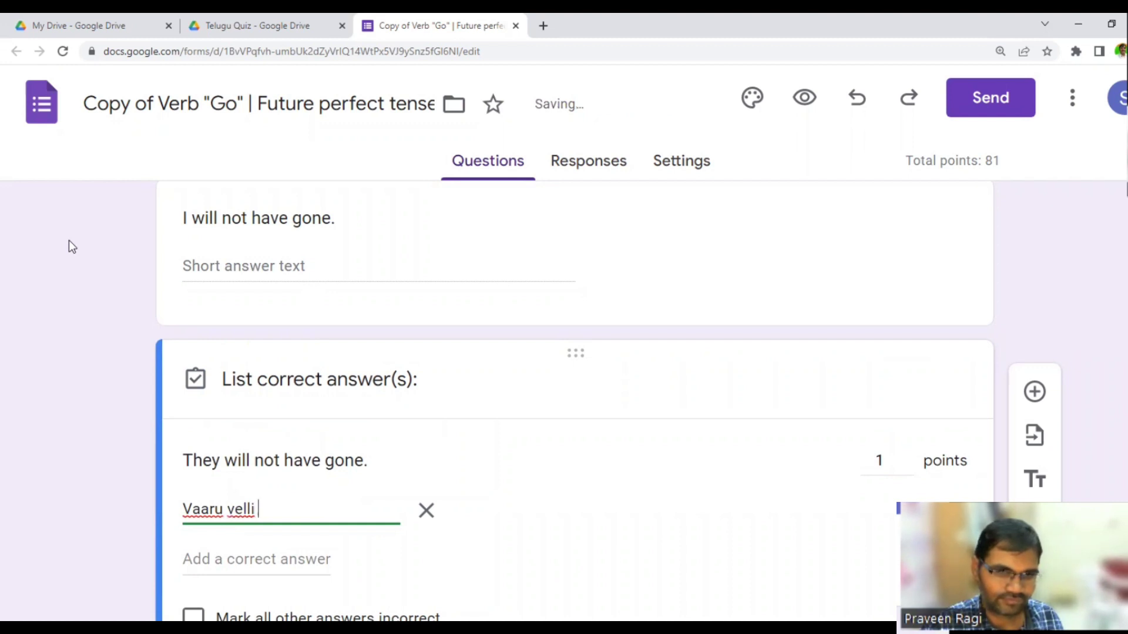
{"action": "type", "text": " undaru."}
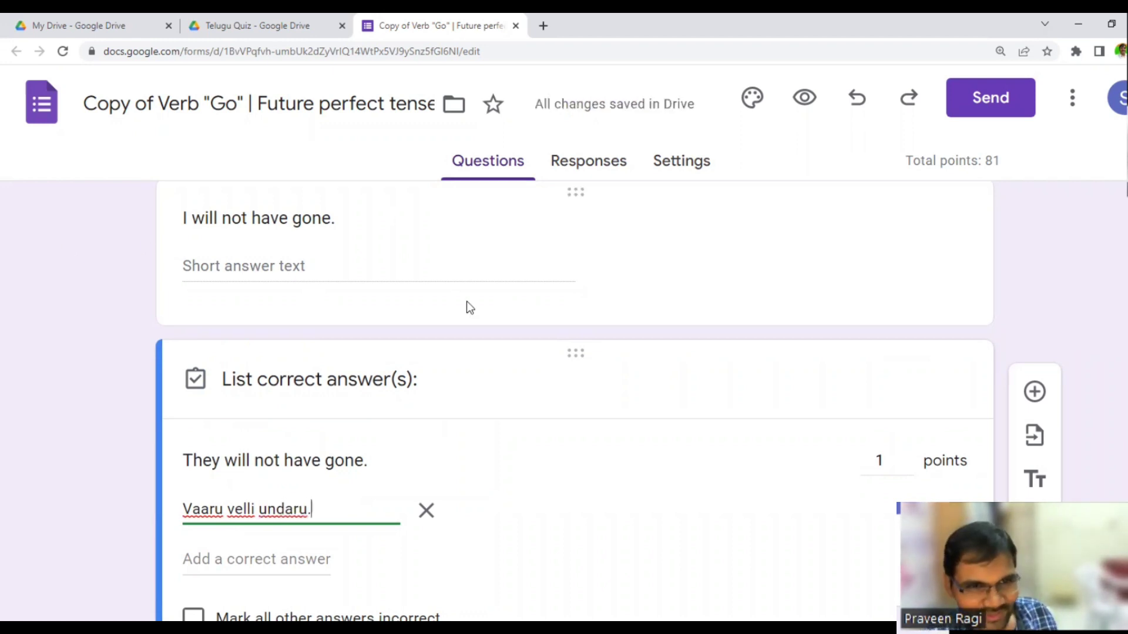
Review the "I will not have gone." answer, and highlight the "ru" endings in the answer "Vaaru velli undaru.".
{"action": "scroll", "coordinate": [467, 301], "scroll_direction": "up", "scroll_amount": 2}
{"action": "left_click", "coordinate": [289, 360]}
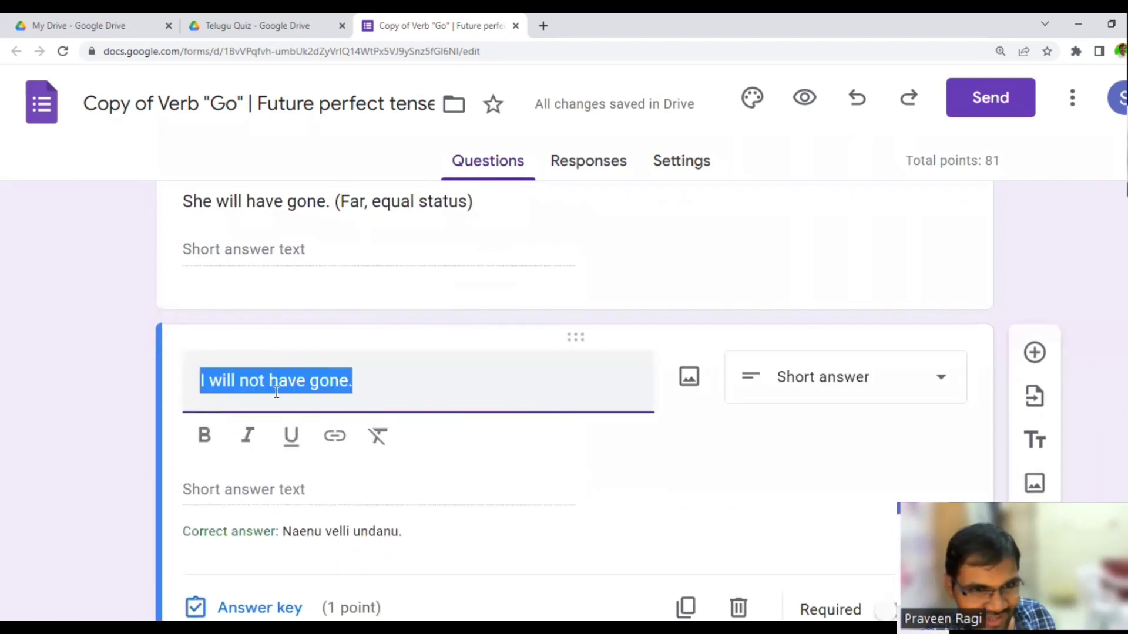
{"action": "scroll", "coordinate": [398, 398], "scroll_direction": "down", "scroll_amount": 2}
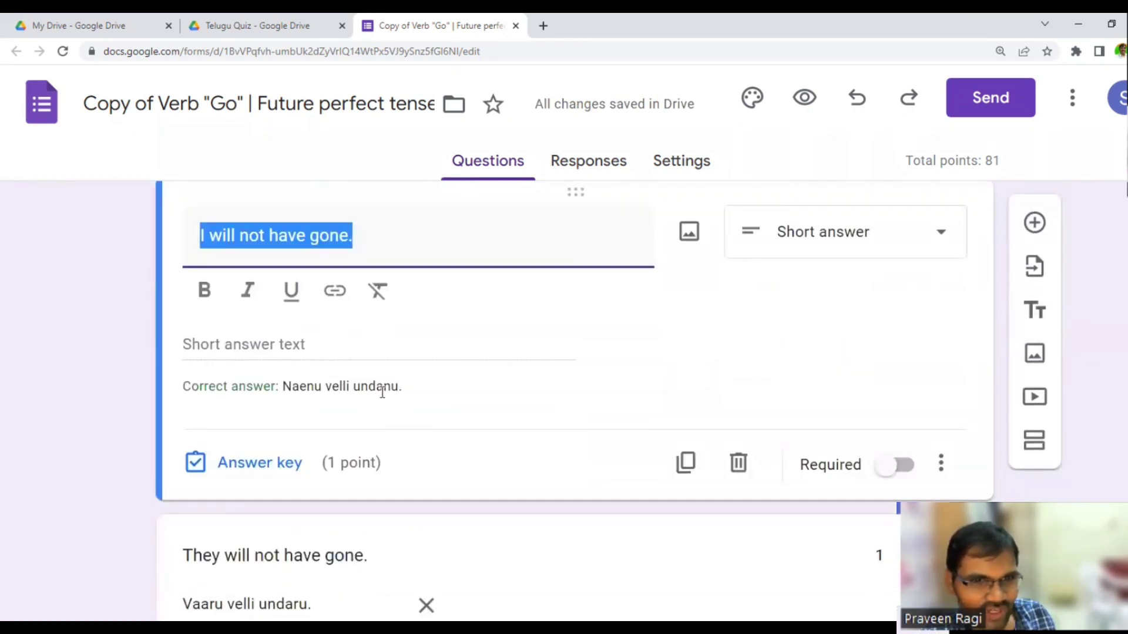
{"action": "scroll", "coordinate": [376, 402], "scroll_direction": "down", "scroll_amount": 2}
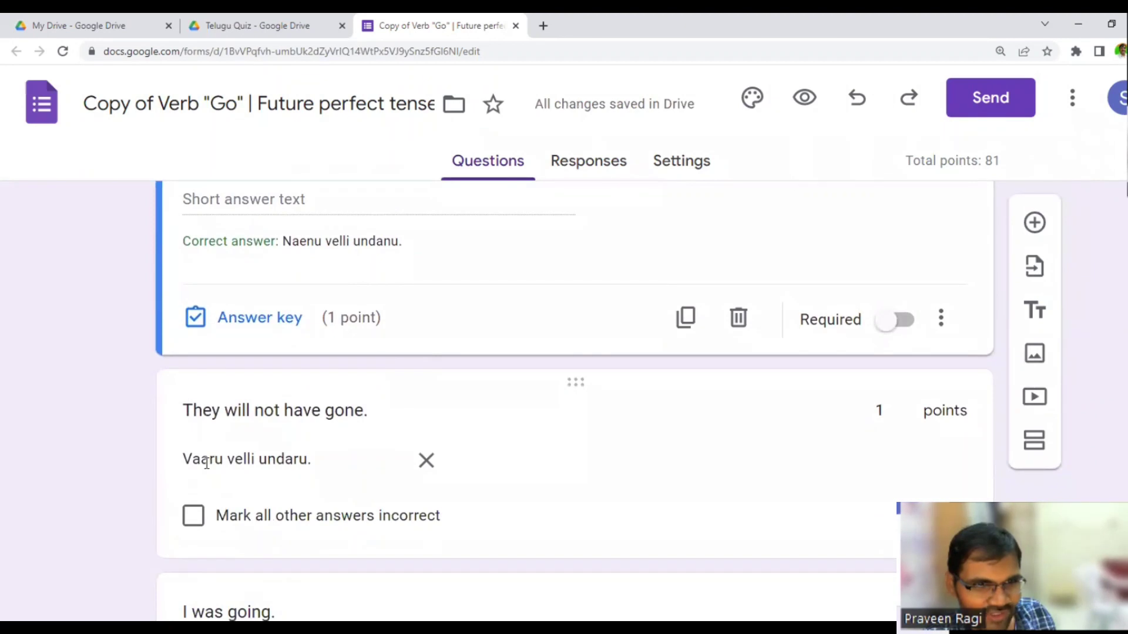
{"action": "left_click", "coordinate": [206, 462]}
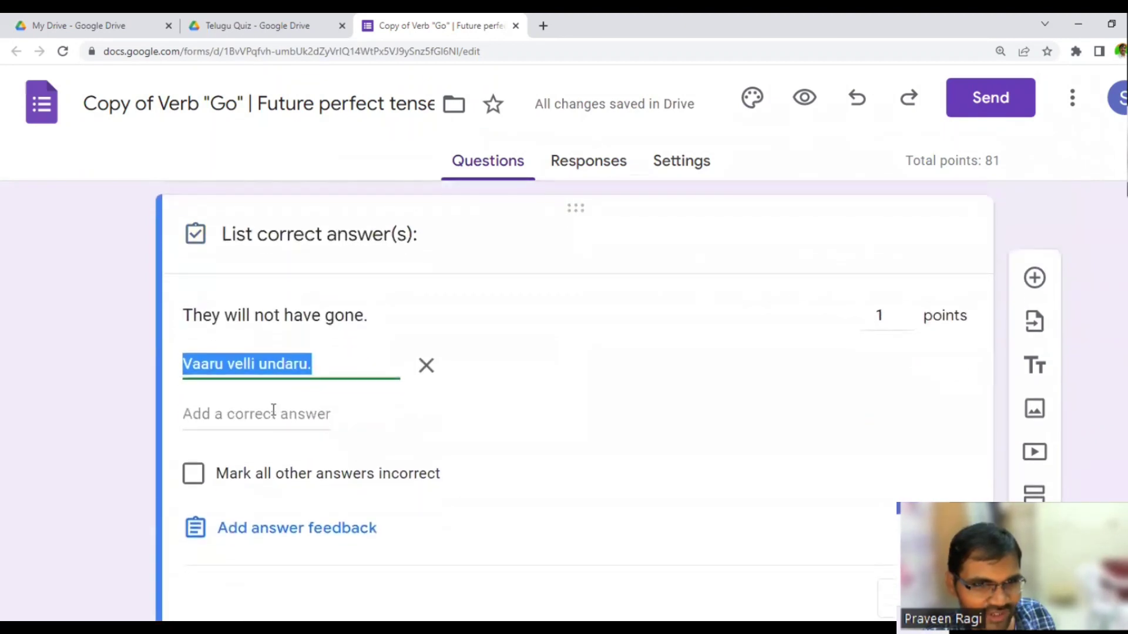
{"action": "left_click", "coordinate": [308, 369]}
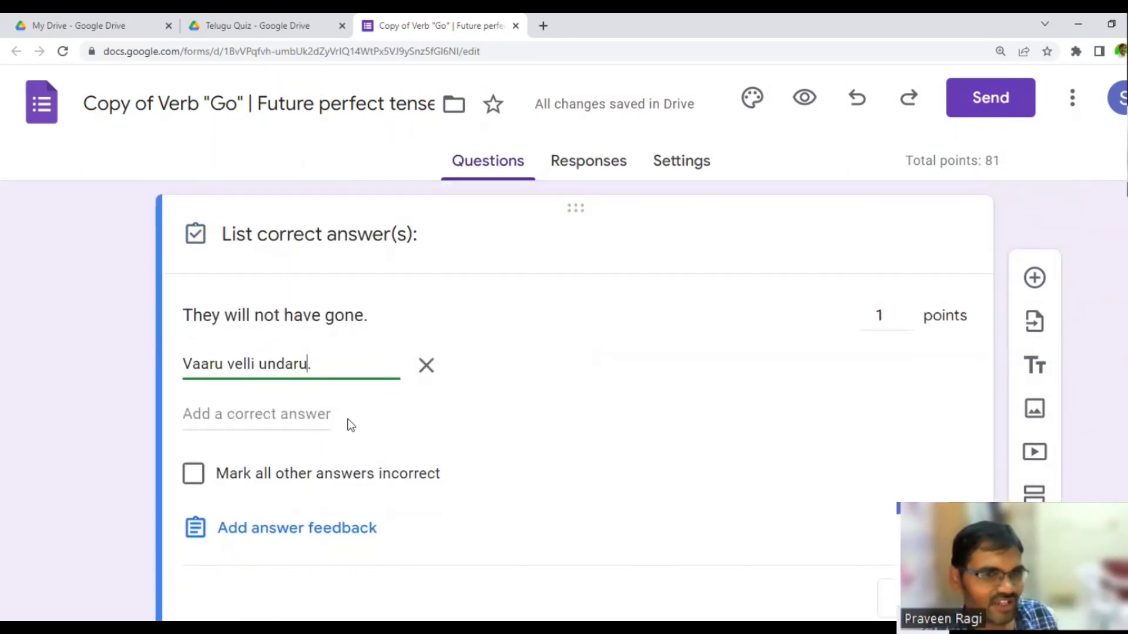
{"action": "left_click_drag", "start_coordinate": [308, 365], "coordinate": [297, 365]}
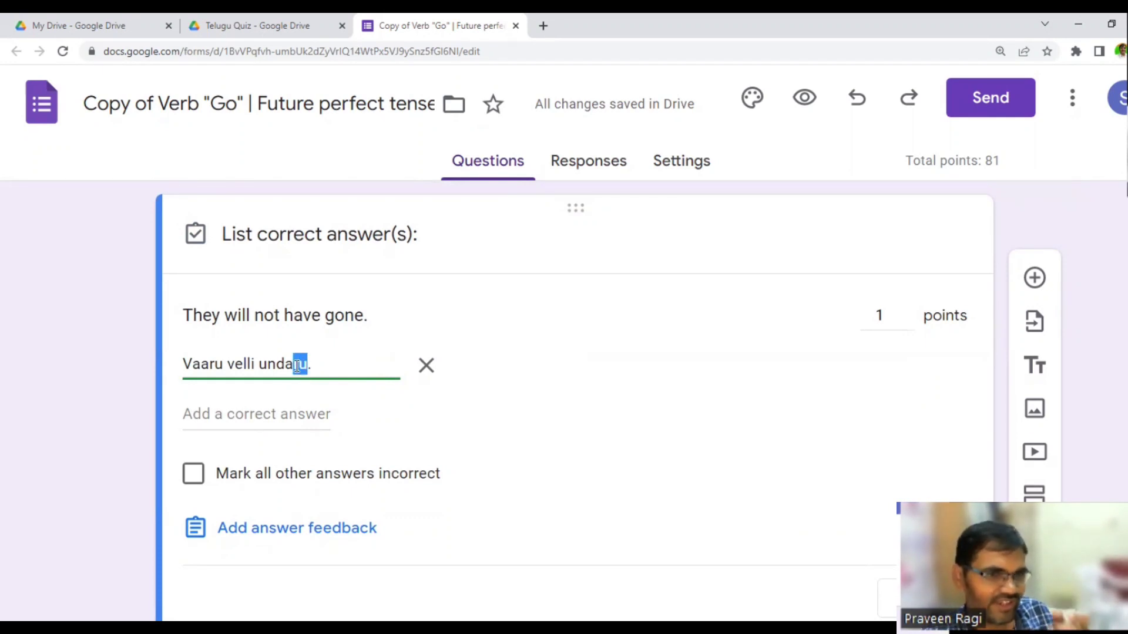
{"action": "left_click_drag", "start_coordinate": [223, 366], "coordinate": [212, 369]}
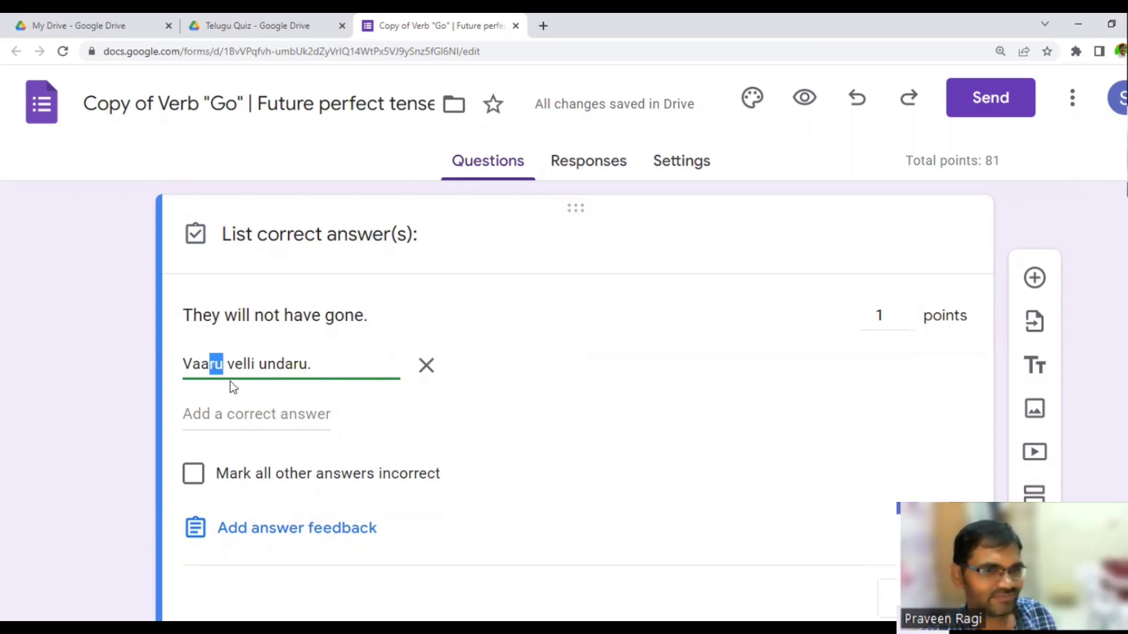
{"action": "left_click", "coordinate": [307, 369]}
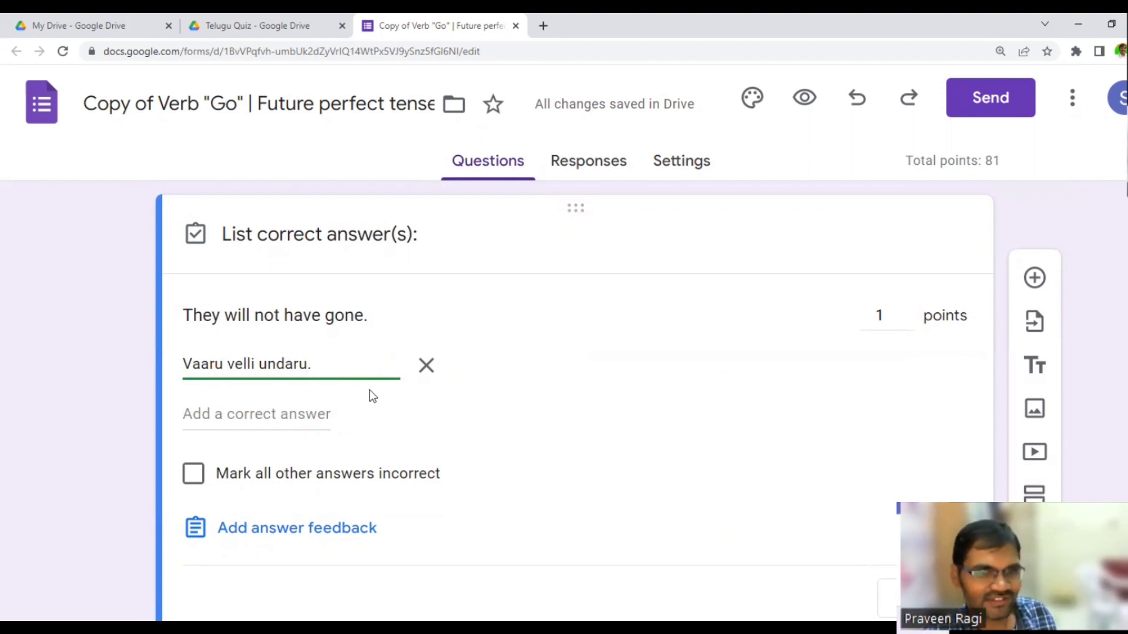
Examine the matching endings of "Naenu" and "undanu" in the correct answer for "I will not have gone.".
{"action": "scroll", "coordinate": [371, 394], "scroll_direction": "up", "scroll_amount": 5}
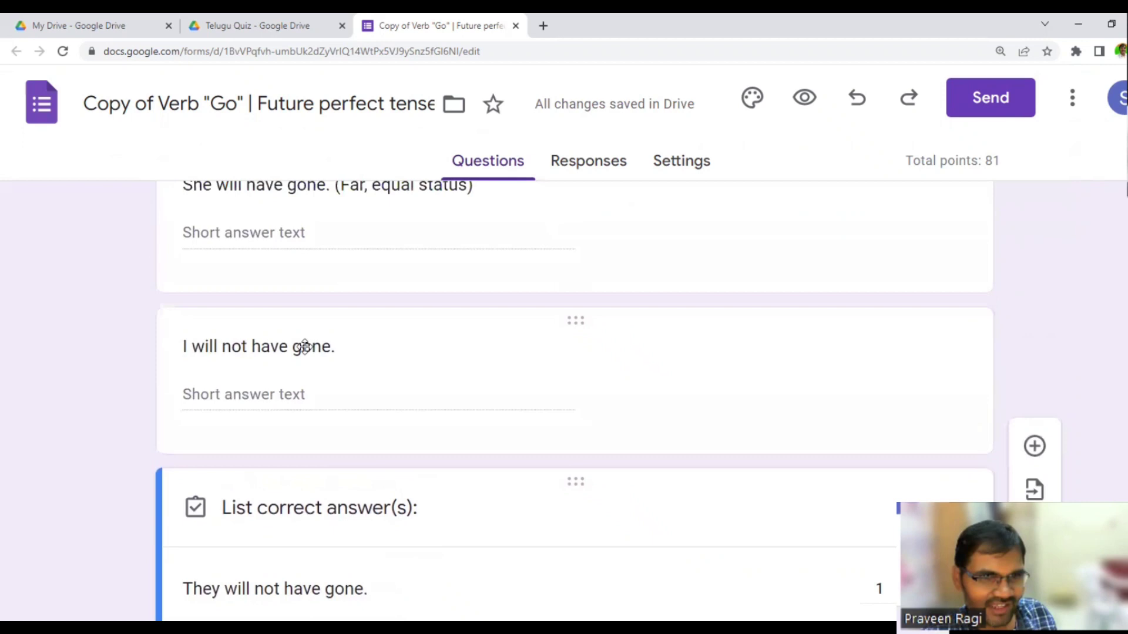
{"action": "left_click", "coordinate": [304, 347]}
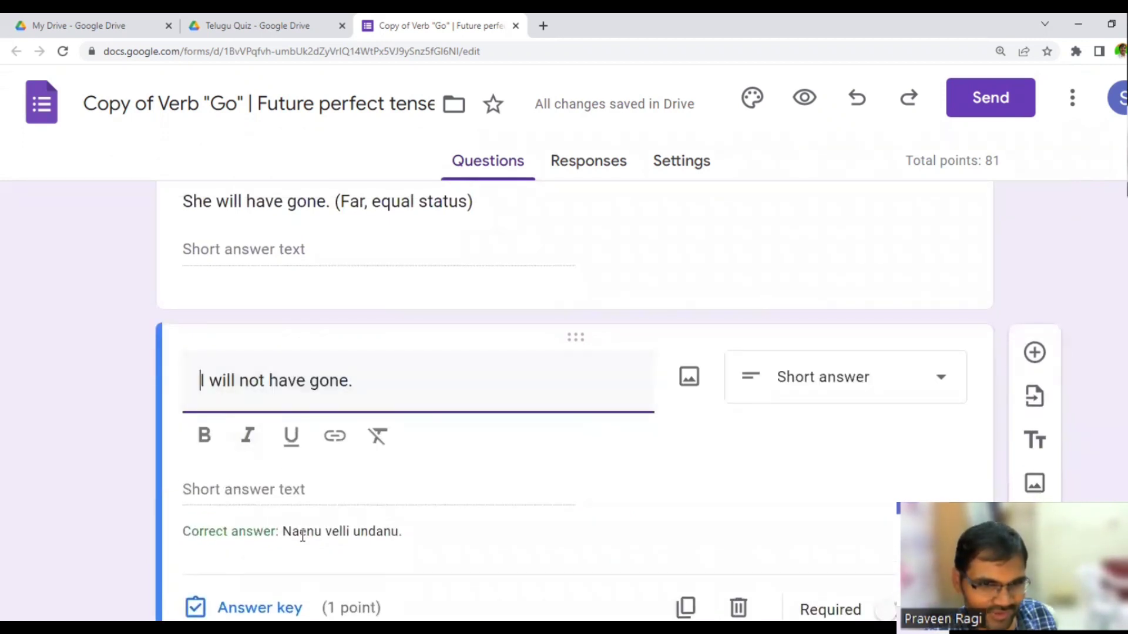
{"action": "left_click", "coordinate": [326, 531]}
{"action": "triple_click", "coordinate": [319, 497]}
{"action": "left_click", "coordinate": [322, 487]}
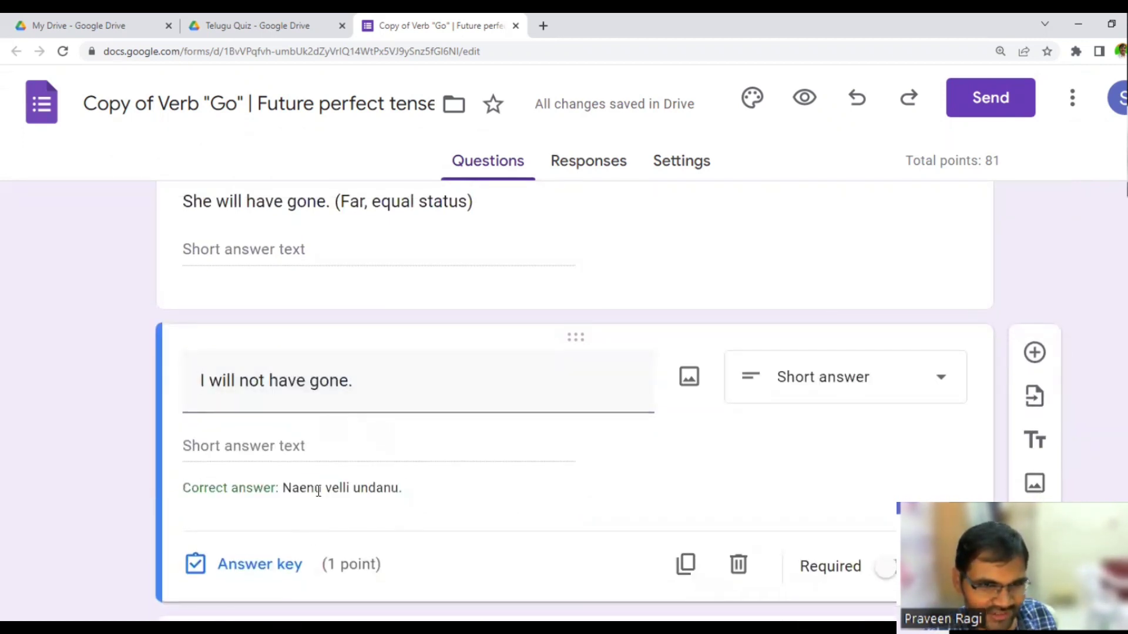
{"action": "left_click_drag", "start_coordinate": [322, 488], "coordinate": [308, 491]}
{"action": "left_click", "coordinate": [389, 493]}
{"action": "left_click_drag", "start_coordinate": [385, 492], "coordinate": [390, 492]}
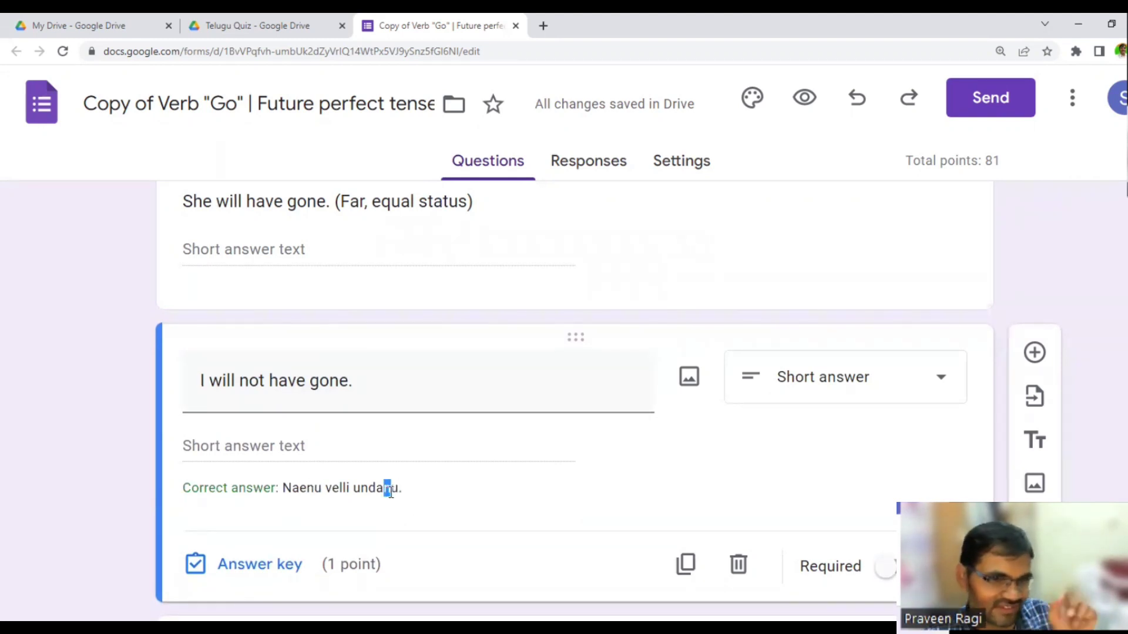
{"action": "type", "text": "n"}
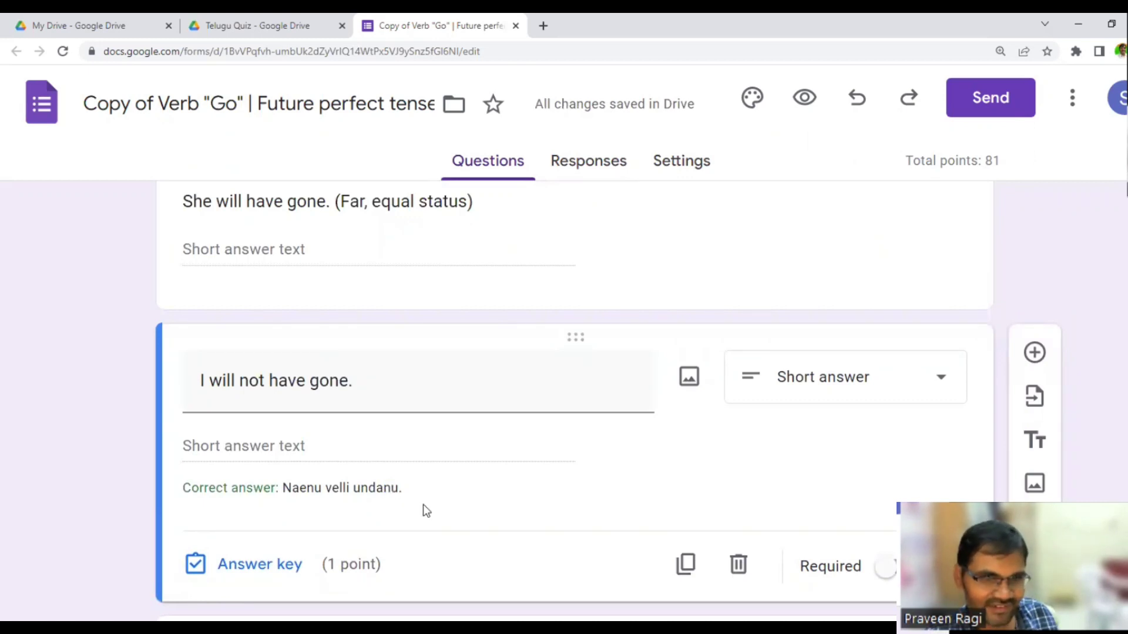
{"action": "scroll", "coordinate": [424, 507], "scroll_direction": "down", "scroll_amount": 3}
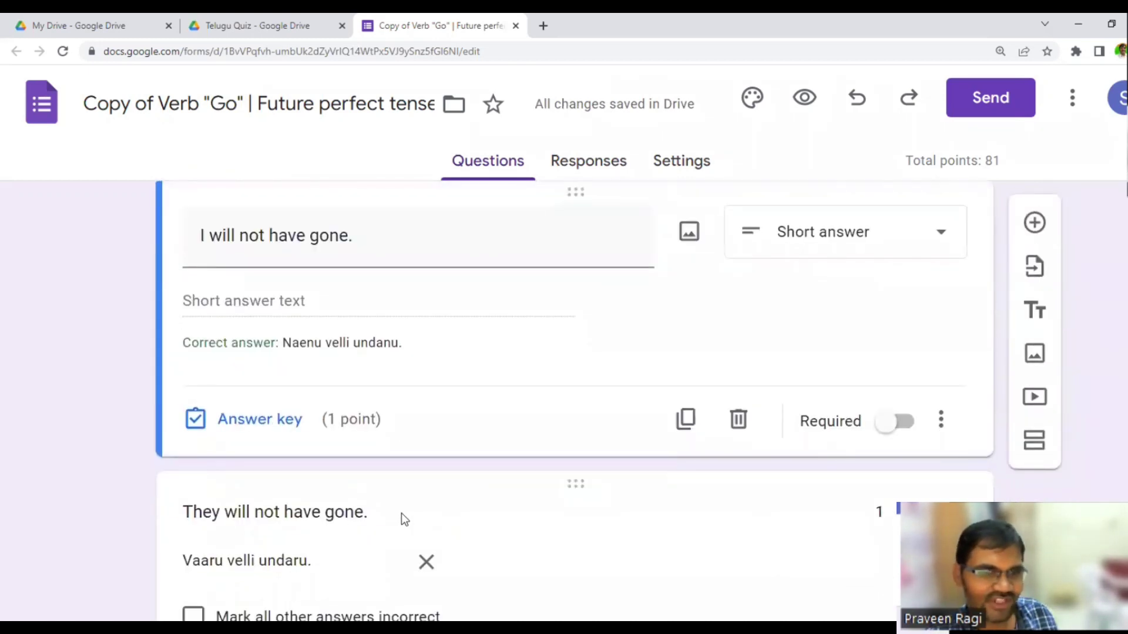
{"action": "scroll", "coordinate": [403, 514], "scroll_direction": "down", "scroll_amount": 3}
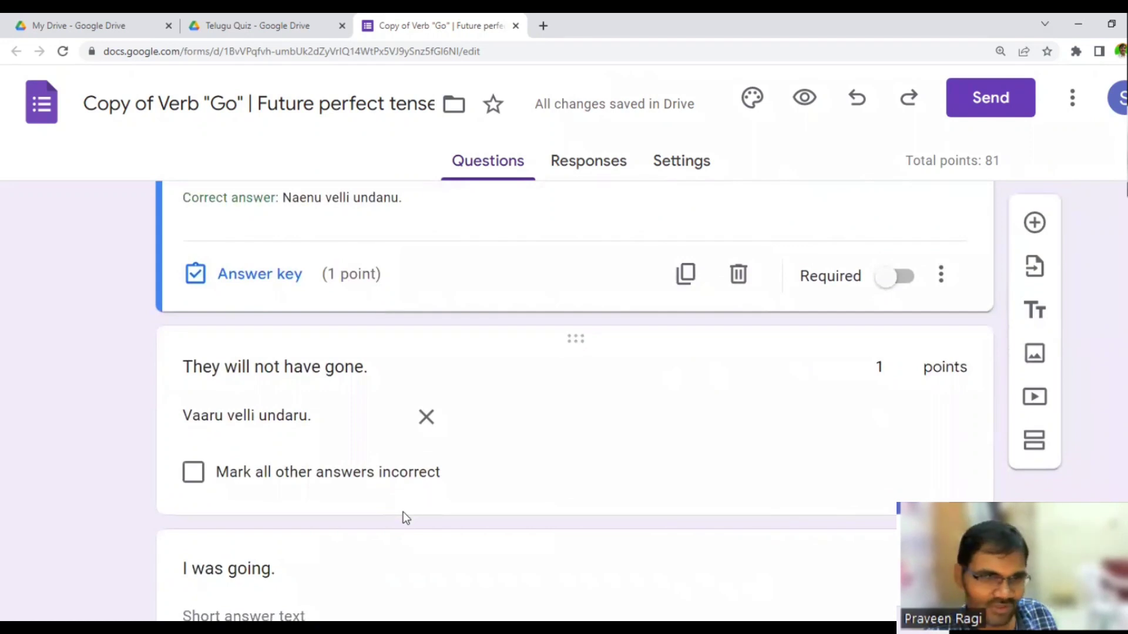
Check the future perfect table in the Word document, return to the form and duplicate the "I will have gone." question.
{"action": "key", "text": "alt+Tab"}
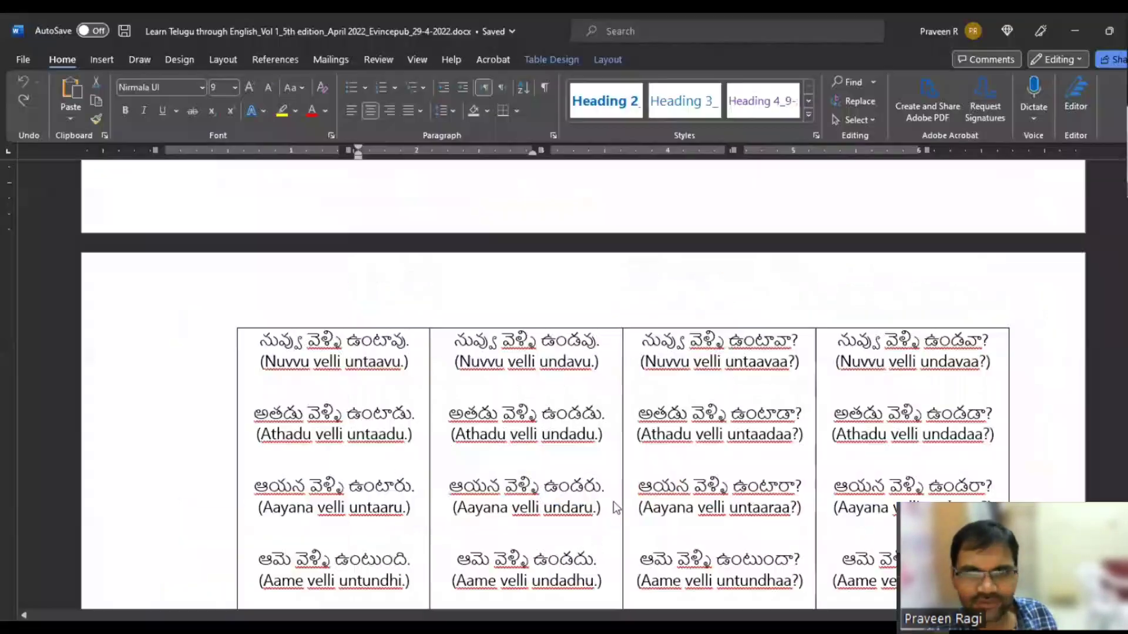
{"action": "scroll", "coordinate": [687, 476], "scroll_direction": "up", "scroll_amount": 2}
{"action": "scroll", "coordinate": [688, 476], "scroll_direction": "up", "scroll_amount": 6}
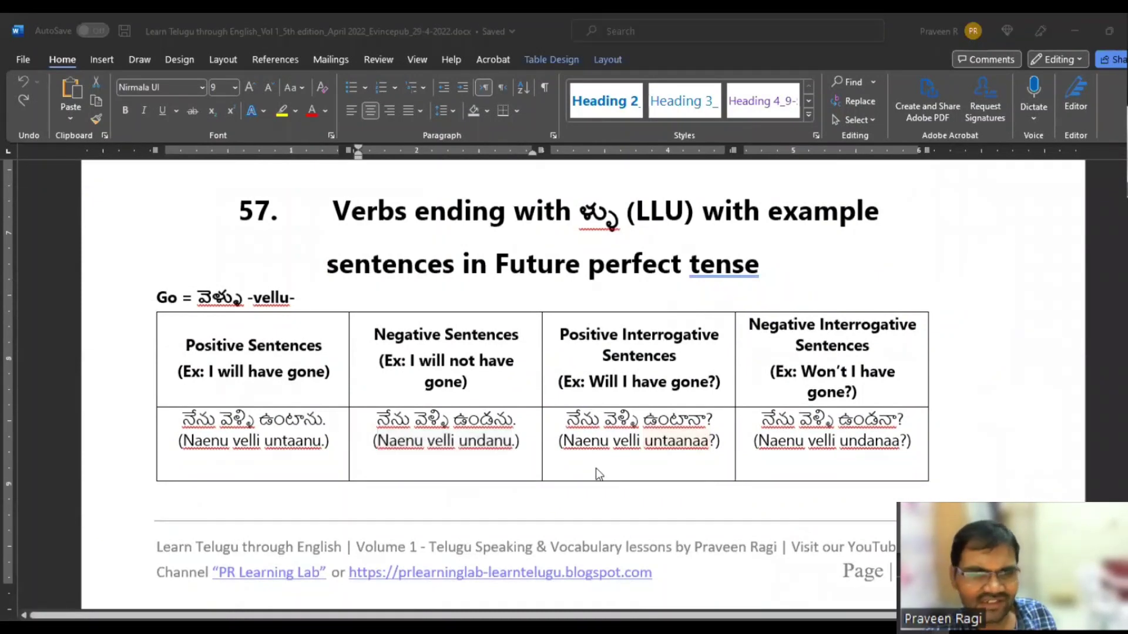
{"action": "key", "text": "alt+Tab"}
{"action": "scroll", "coordinate": [632, 496], "scroll_direction": "up", "scroll_amount": 3}
{"action": "scroll", "coordinate": [632, 496], "scroll_direction": "up", "scroll_amount": 6}
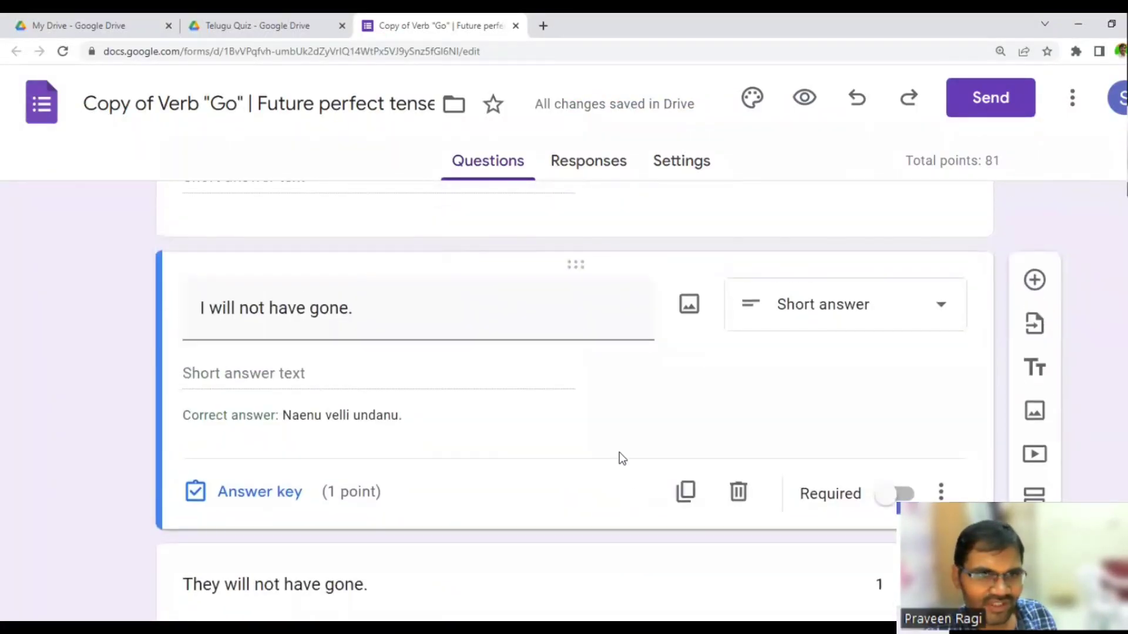
{"action": "scroll", "coordinate": [620, 453], "scroll_direction": "up", "scroll_amount": 3}
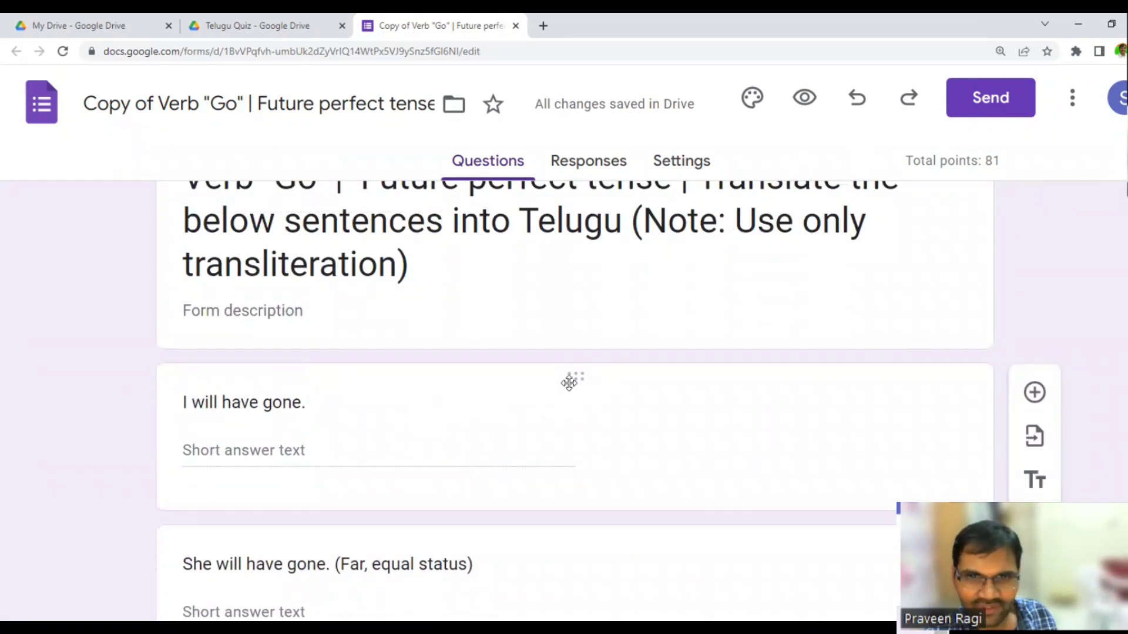
{"action": "left_click", "coordinate": [569, 381]}
{"action": "left_click", "coordinate": [686, 506]}
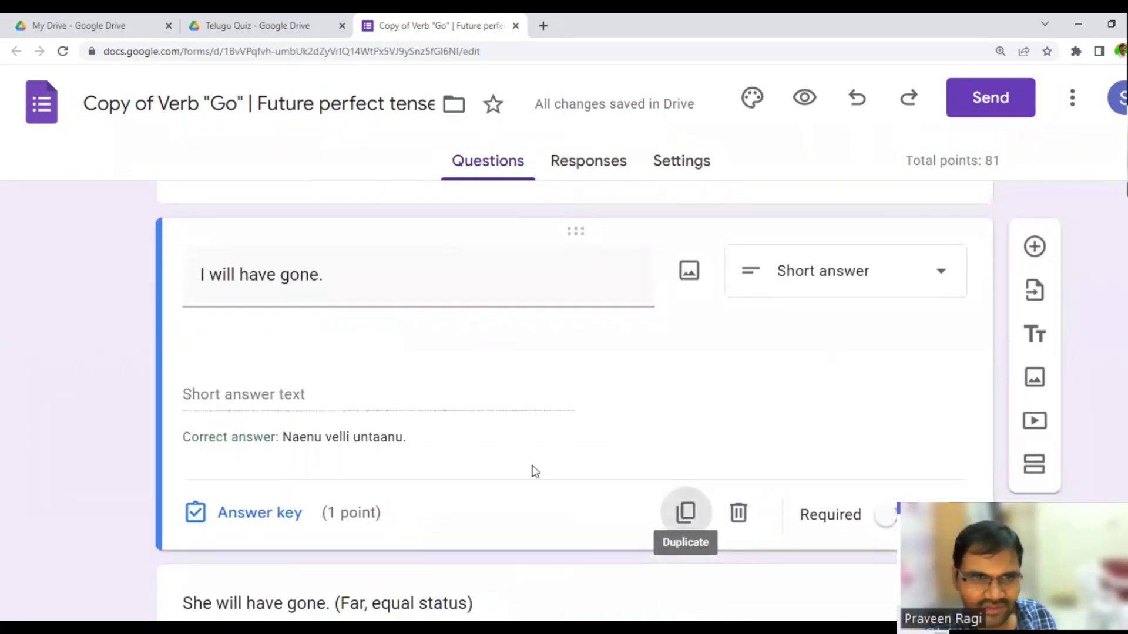
Switch to the Word document, copy the positive interrogative example "Will I have gone?" from the table heading, and return to the form.
{"action": "key", "text": "alt+Tab"}
{"action": "left_click_drag", "start_coordinate": [720, 382], "coordinate": [590, 383]}
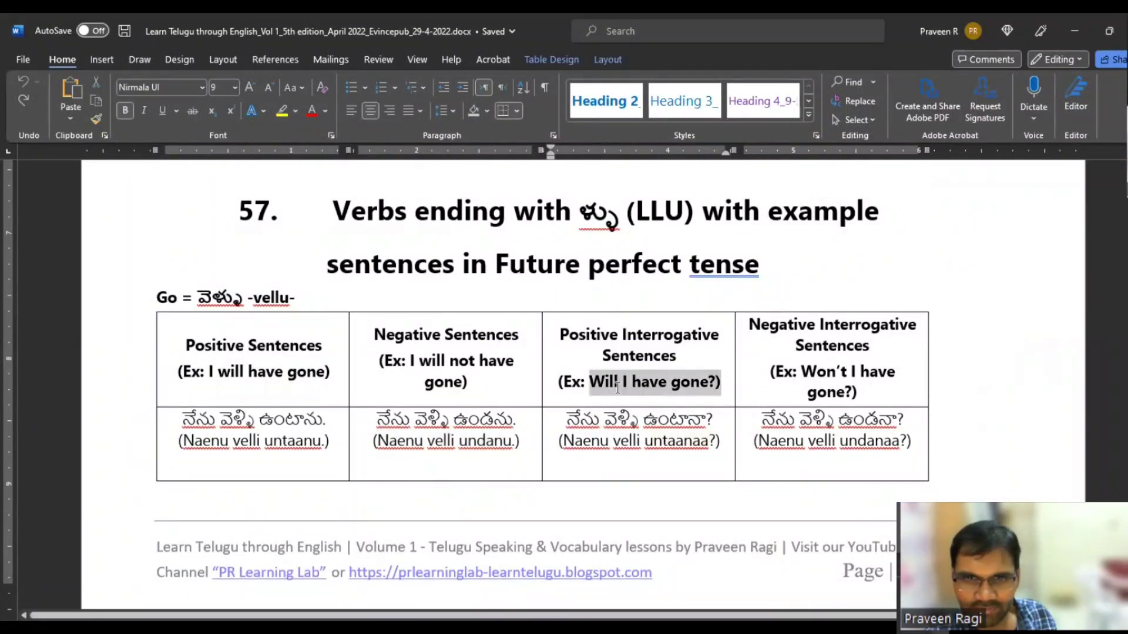
{"action": "right_click", "coordinate": [618, 383]}
{"action": "left_click", "coordinate": [682, 307]}
{"action": "key", "text": "alt+Tab"}
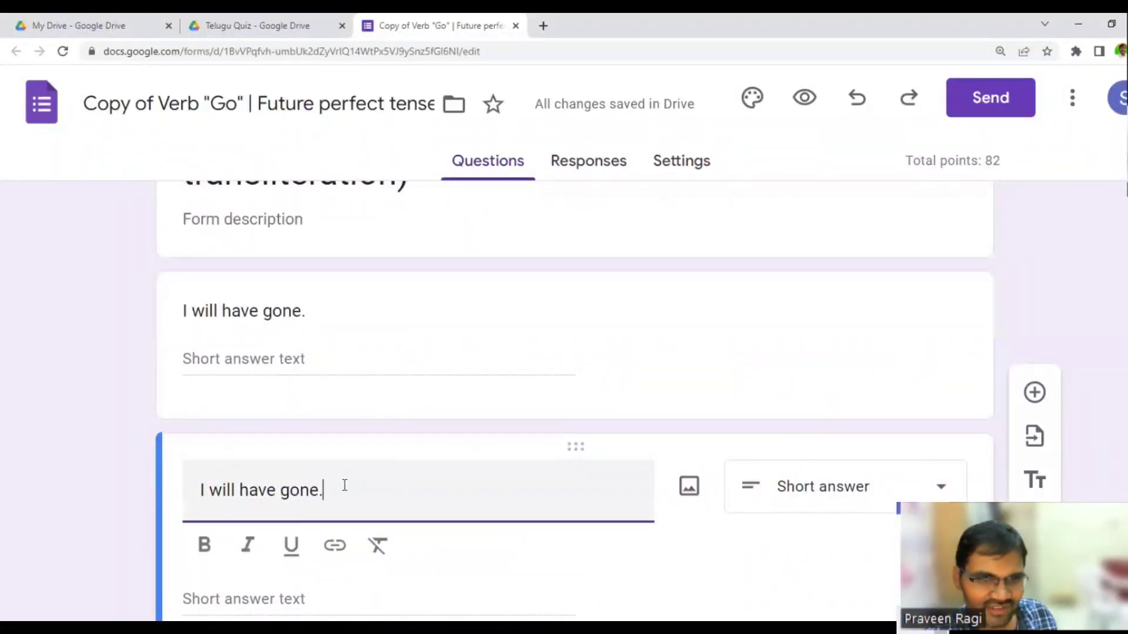
Replace the duplicated question's text with the copied "Will I have gone?", without bold formatting or the closing parenthesis.
{"action": "key", "text": "ctrl+a"}
{"action": "key", "text": "ctrl+v"}
{"action": "key", "text": "ctrl+a"}
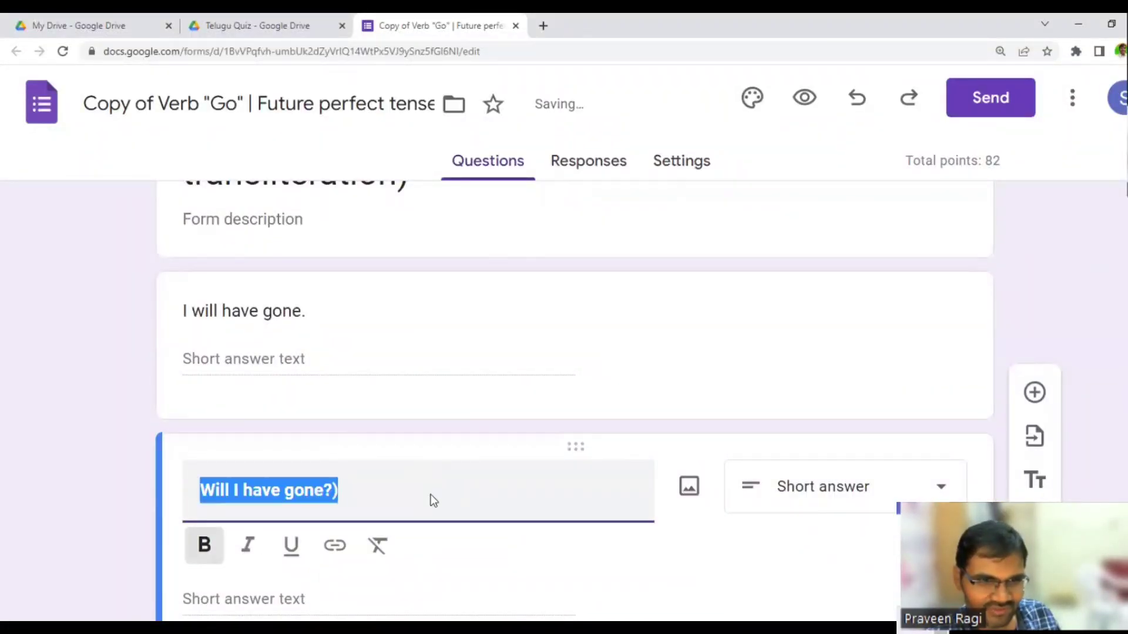
{"action": "key", "text": "ctrl+b"}
{"action": "key", "text": "End"}
{"action": "key", "text": "shift+Left"}
{"action": "key", "text": "BackSpace"}
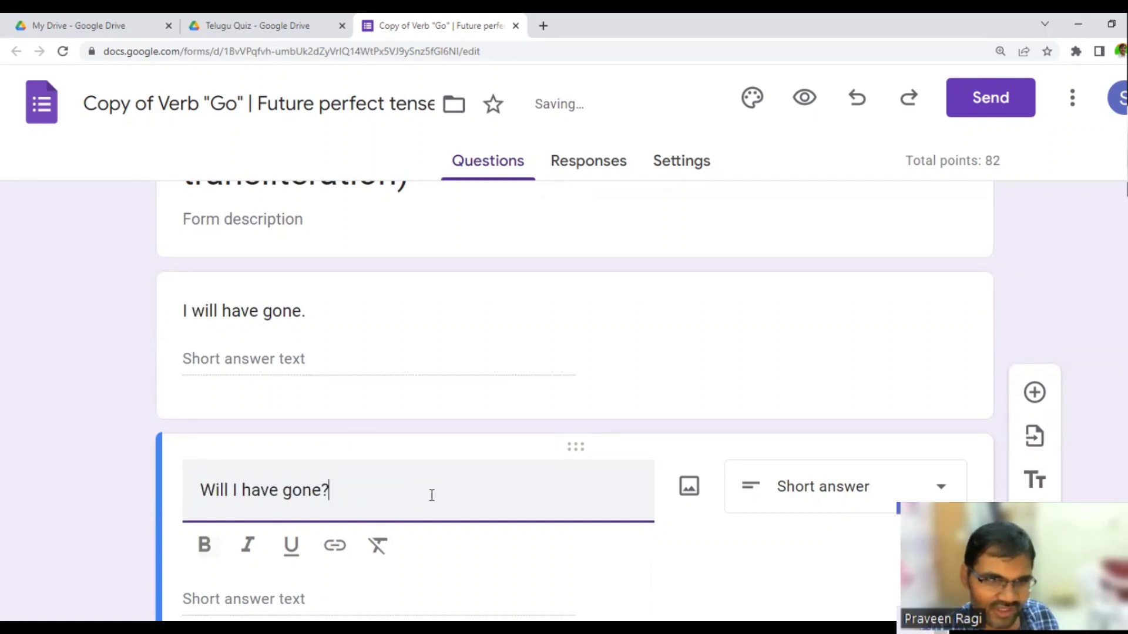
Set the correct answer for "Will I have gone?" to "Naenu velli untaanaa?" and close the answer key.
{"action": "scroll", "coordinate": [466, 529], "scroll_direction": "down", "scroll_amount": 2}
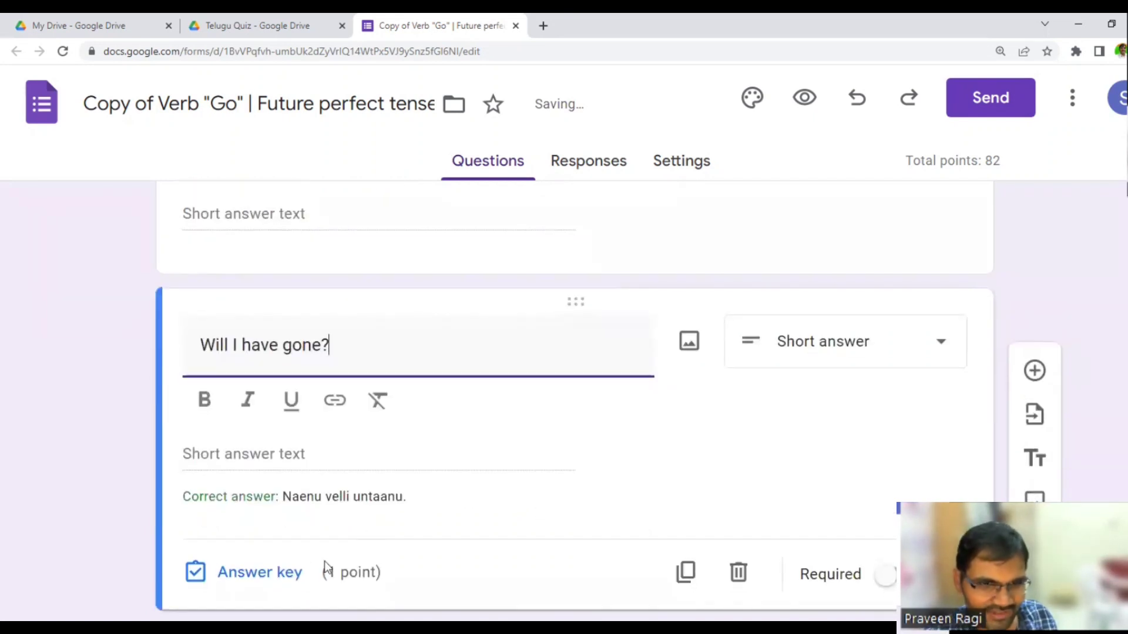
{"action": "left_click", "coordinate": [266, 577]}
{"action": "triple_click", "coordinate": [334, 463]}
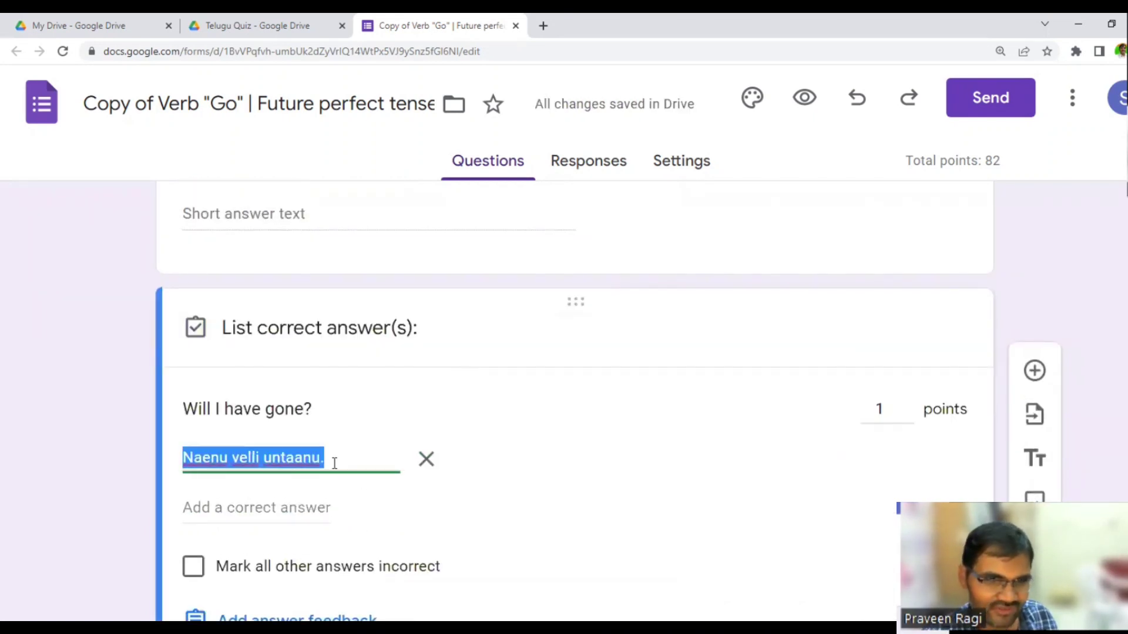
{"action": "key", "text": "End"}
{"action": "key", "text": "Left"}
{"action": "key", "text": "shift+Left"}
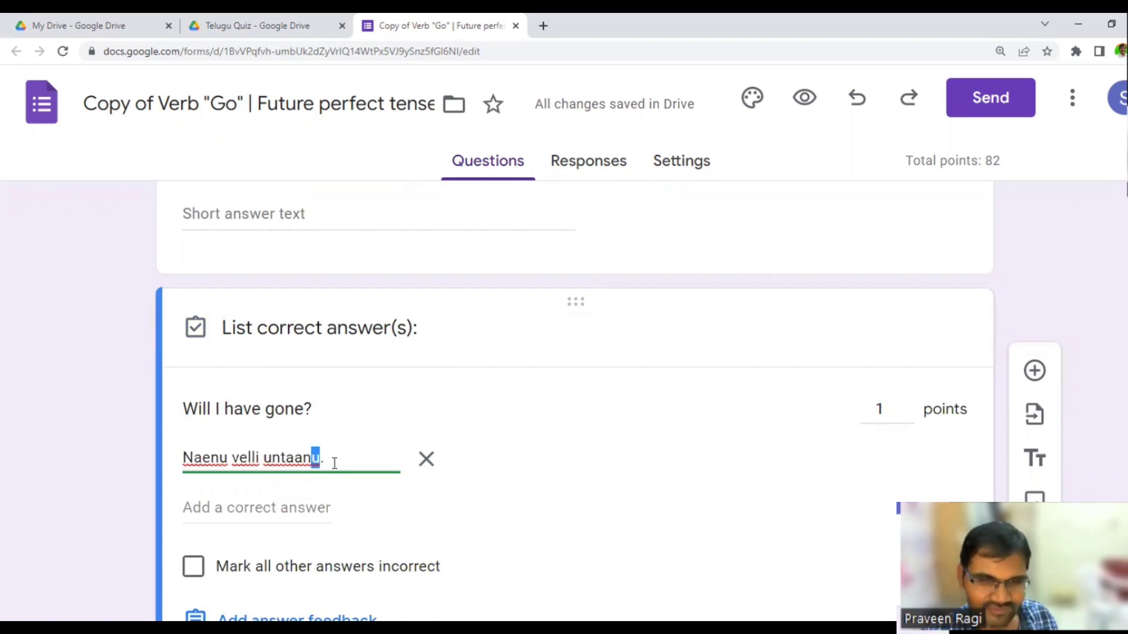
{"action": "type", "text": "aa"}
{"action": "key", "text": "shift+Right"}
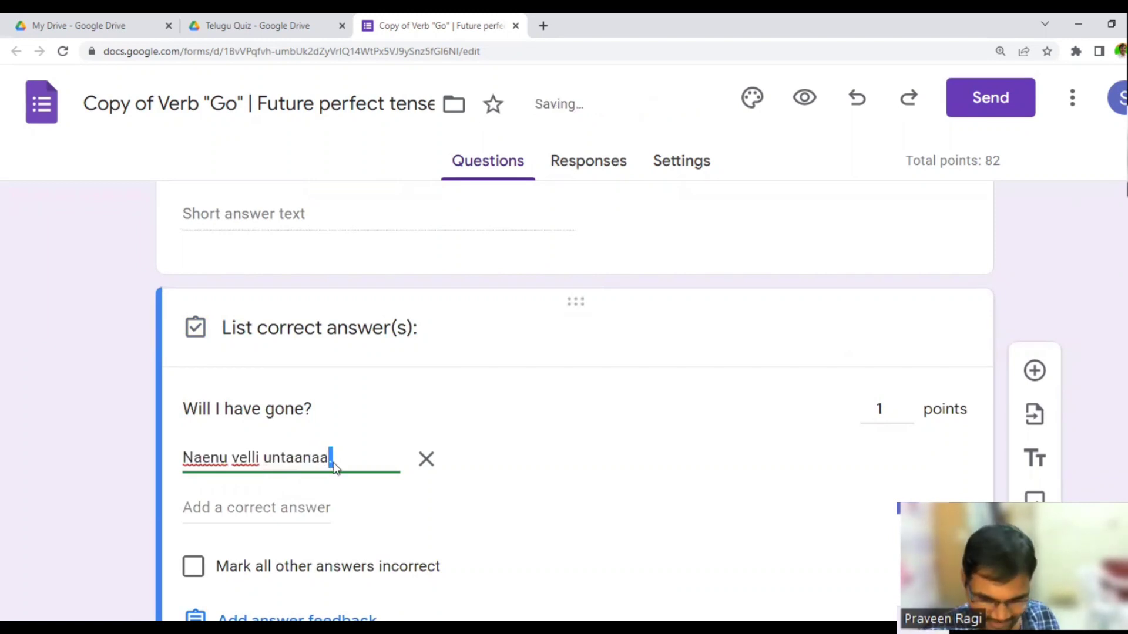
{"action": "scroll", "coordinate": [530, 470], "scroll_direction": "down", "scroll_amount": 3}
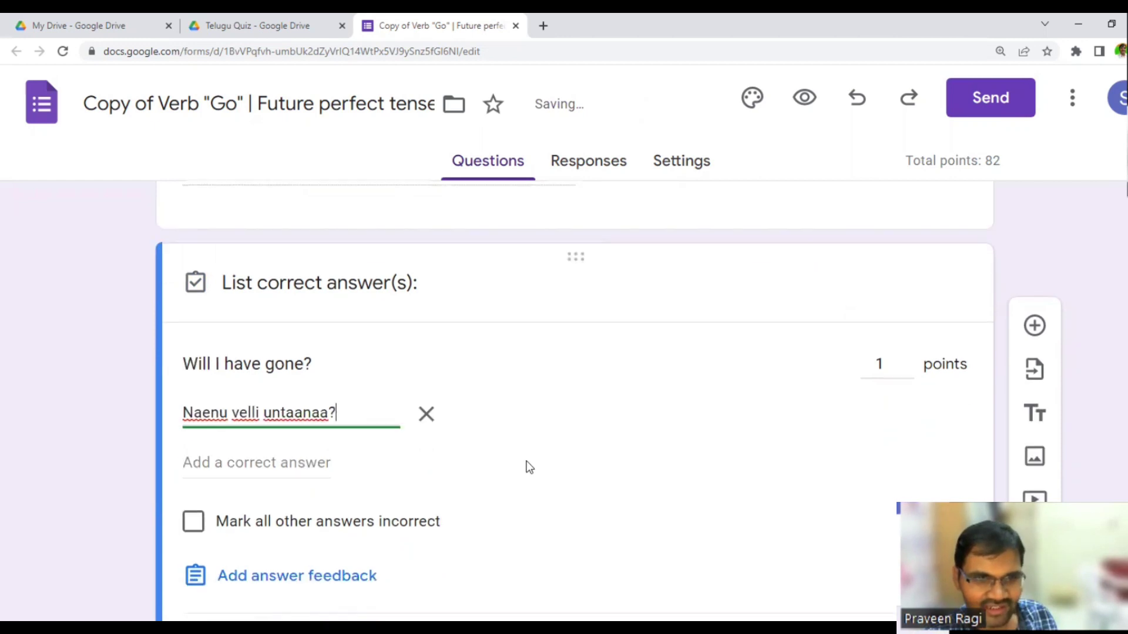
{"action": "scroll", "coordinate": [562, 452], "scroll_direction": "up", "scroll_amount": 1}
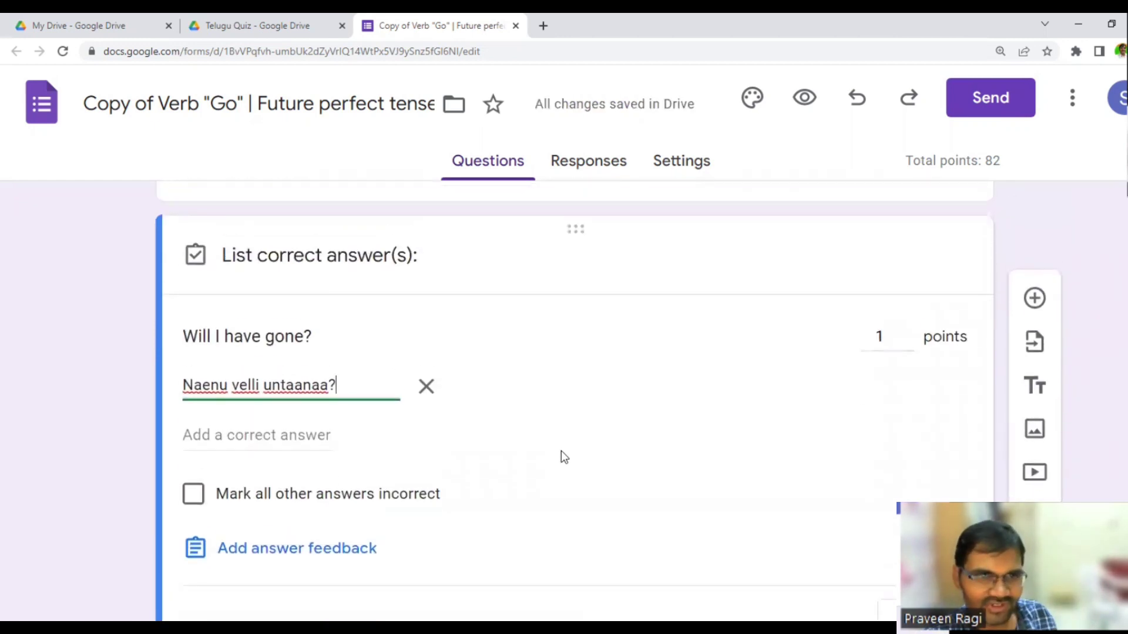
{"action": "scroll", "coordinate": [806, 579], "scroll_direction": "down", "scroll_amount": 1}
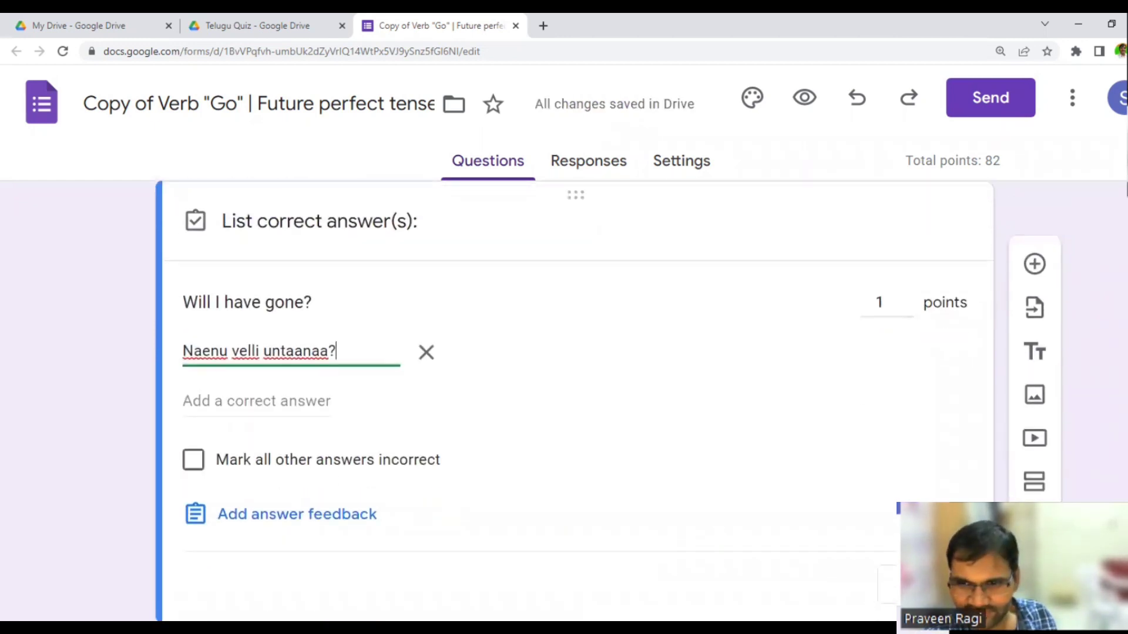
{"action": "left_click", "coordinate": [770, 549]}
Switch to the Word document and copy the negative interrogative example "Won't I have gone?" from the table heading.
{"action": "key", "text": "alt+Tab"}
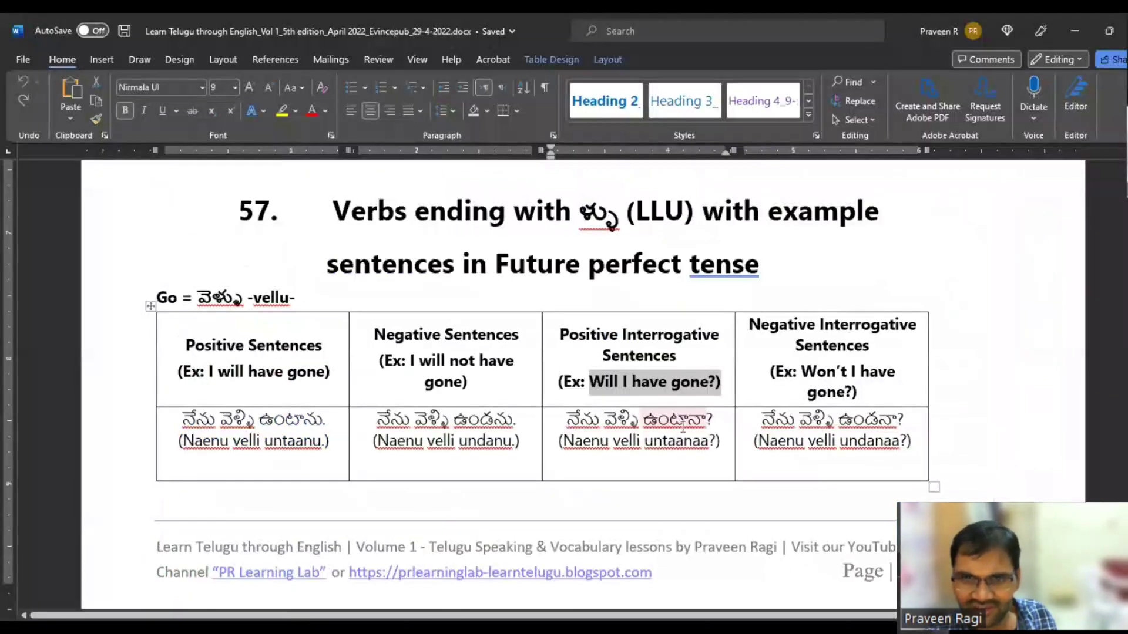
{"action": "scroll", "coordinate": [648, 453], "scroll_direction": "down", "scroll_amount": 4}
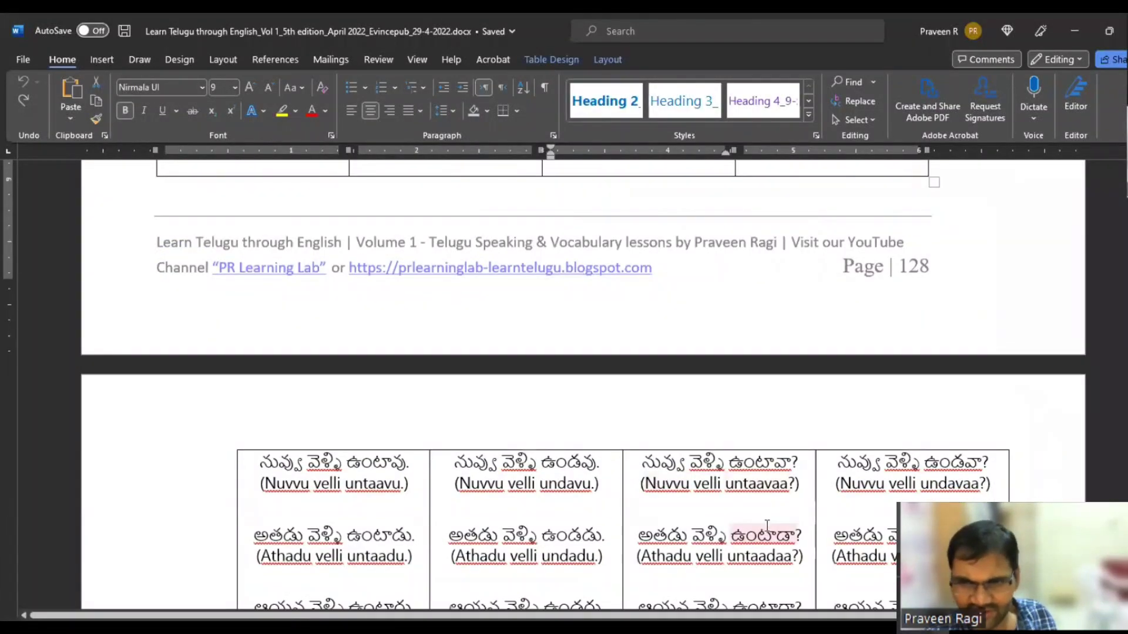
{"action": "scroll", "coordinate": [764, 534], "scroll_direction": "up", "scroll_amount": 4}
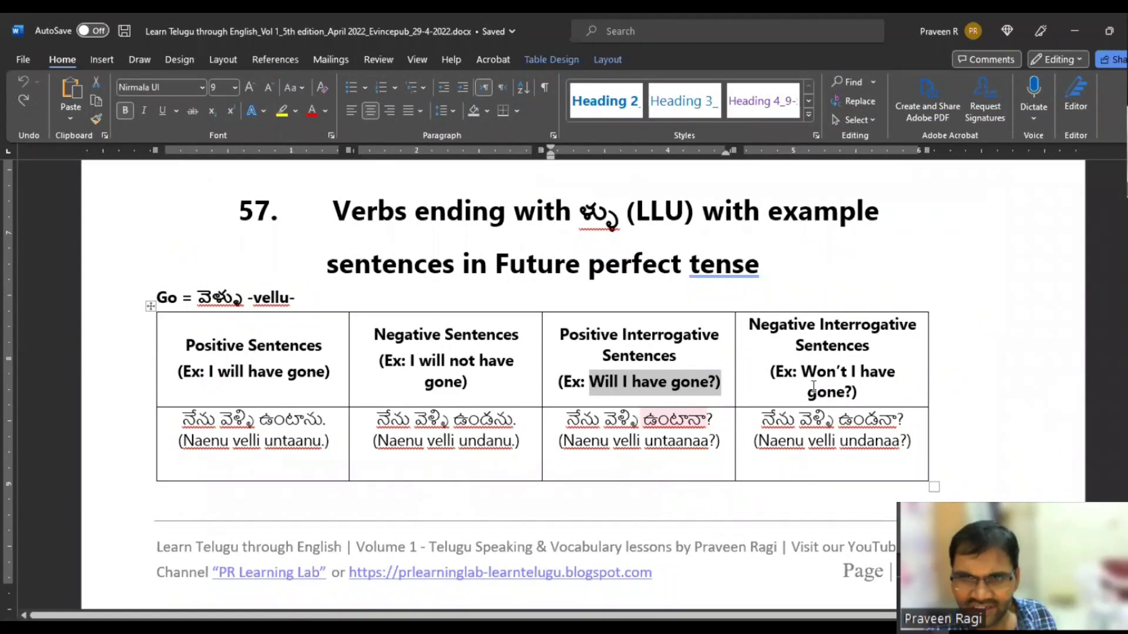
{"action": "key", "text": "alt+Tab"}
{"action": "scroll", "coordinate": [417, 423], "scroll_direction": "up", "scroll_amount": 1}
{"action": "key", "text": "alt+Tab"}
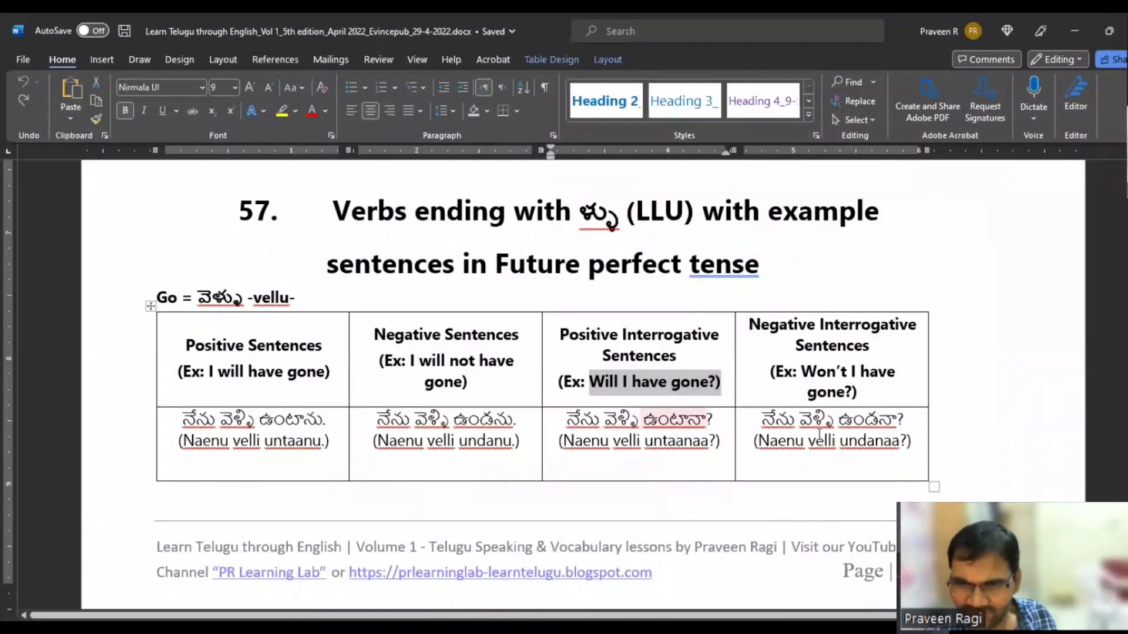
{"action": "left_click", "coordinate": [854, 392]}
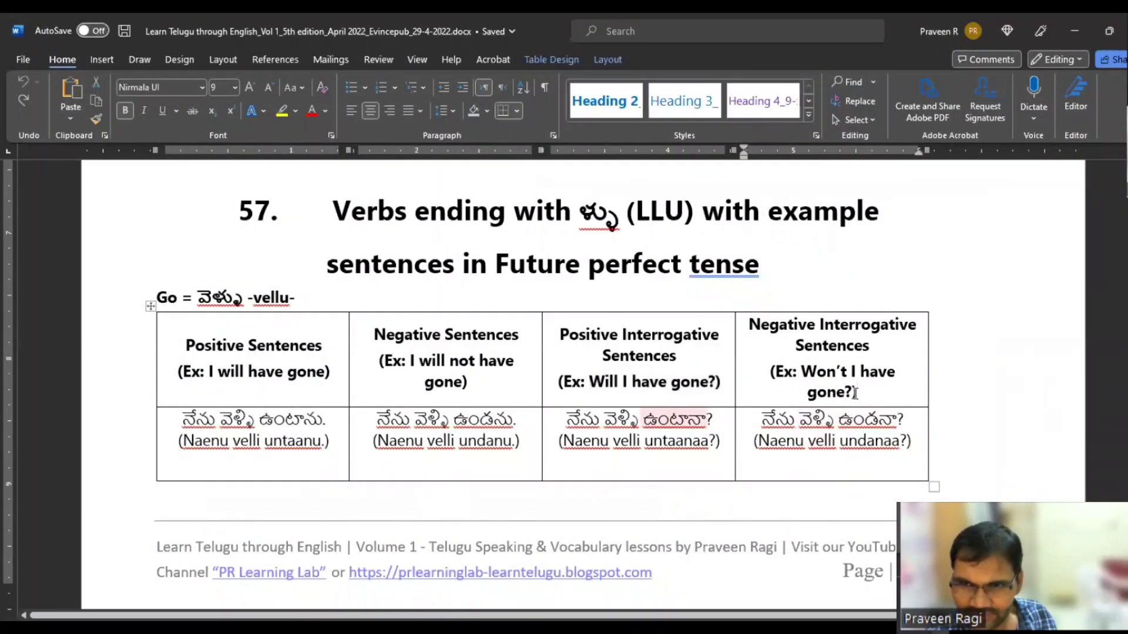
{"action": "key", "text": "ctrl+shift+Left"}
{"action": "key", "text": "ctrl+shift+Left"}
{"action": "key", "text": "ctrl+shift+Left"}
{"action": "key", "text": "ctrl+shift+Left"}
{"action": "key", "text": "ctrl+shift+Left"}
{"action": "key", "text": "ctrl+shift+Left"}
{"action": "key", "text": "ctrl+shift+Right"}
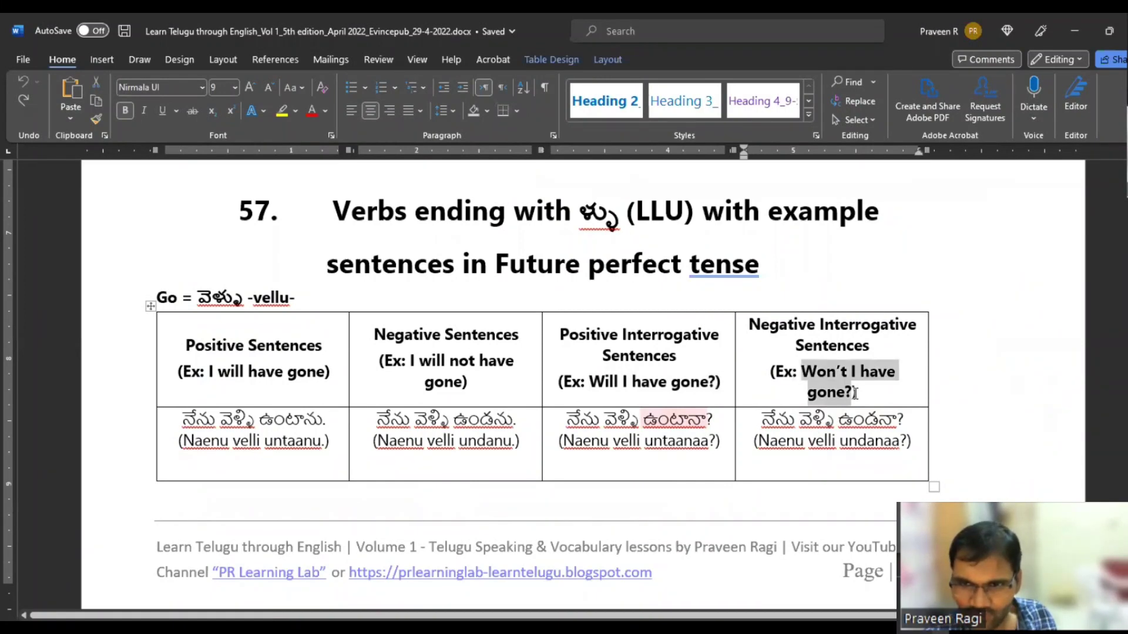
Return to the form, duplicate the "I will not have gone." question and change the copy's text to unbolded "Won't I have gone?".
{"action": "key", "text": "alt+Tab"}
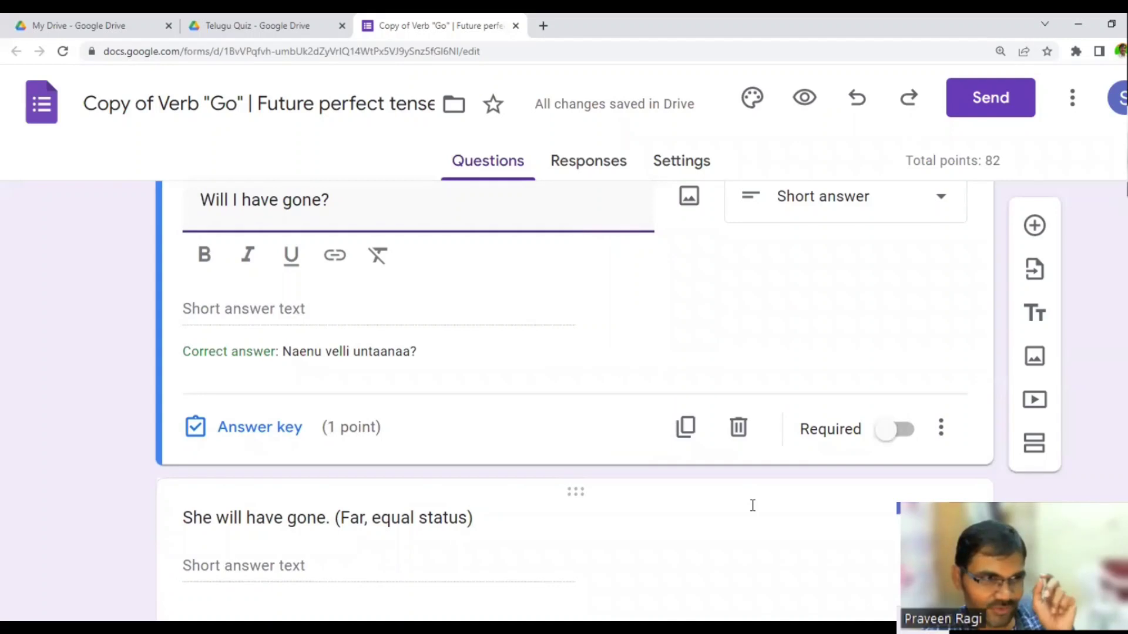
{"action": "scroll", "coordinate": [758, 505], "scroll_direction": "down", "scroll_amount": 7}
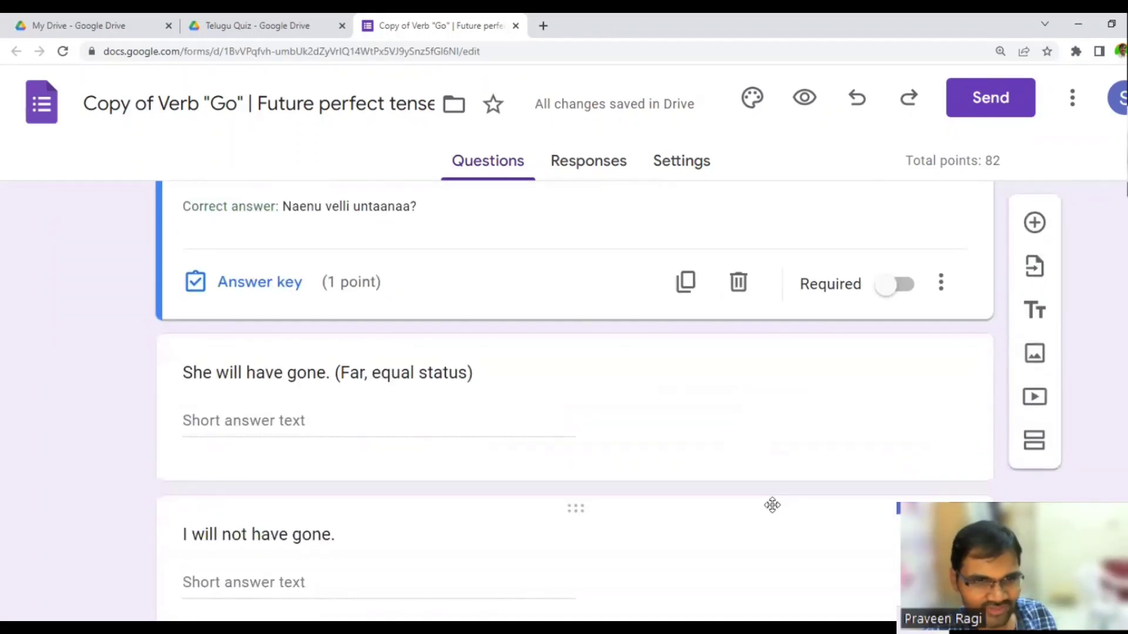
{"action": "scroll", "coordinate": [542, 418], "scroll_direction": "up", "scroll_amount": 2}
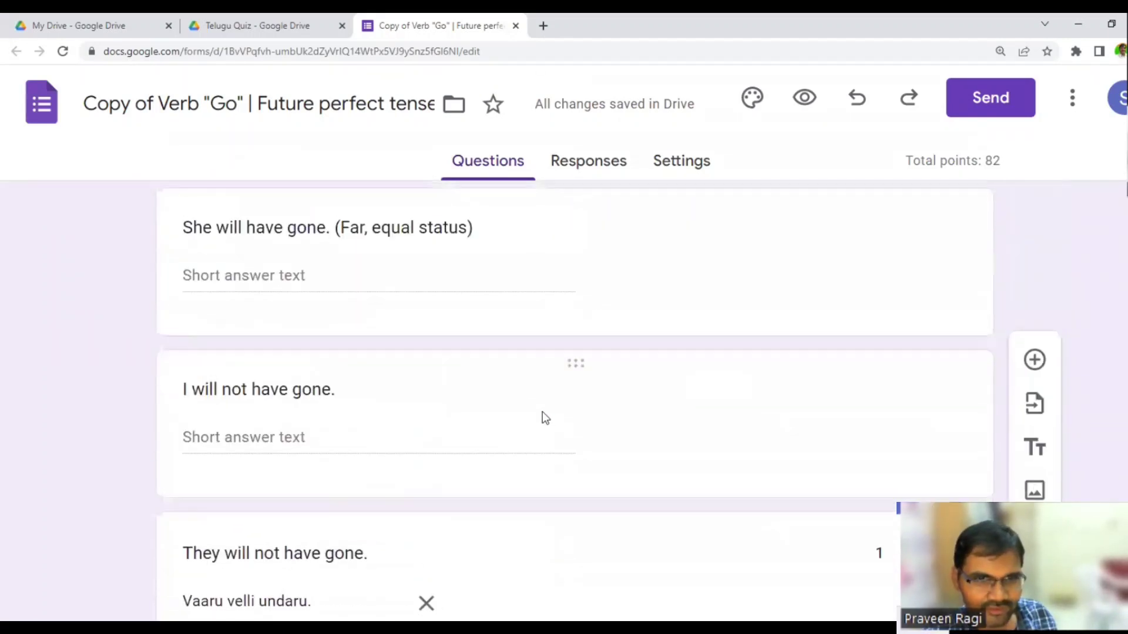
{"action": "key", "text": "ctrl+z"}
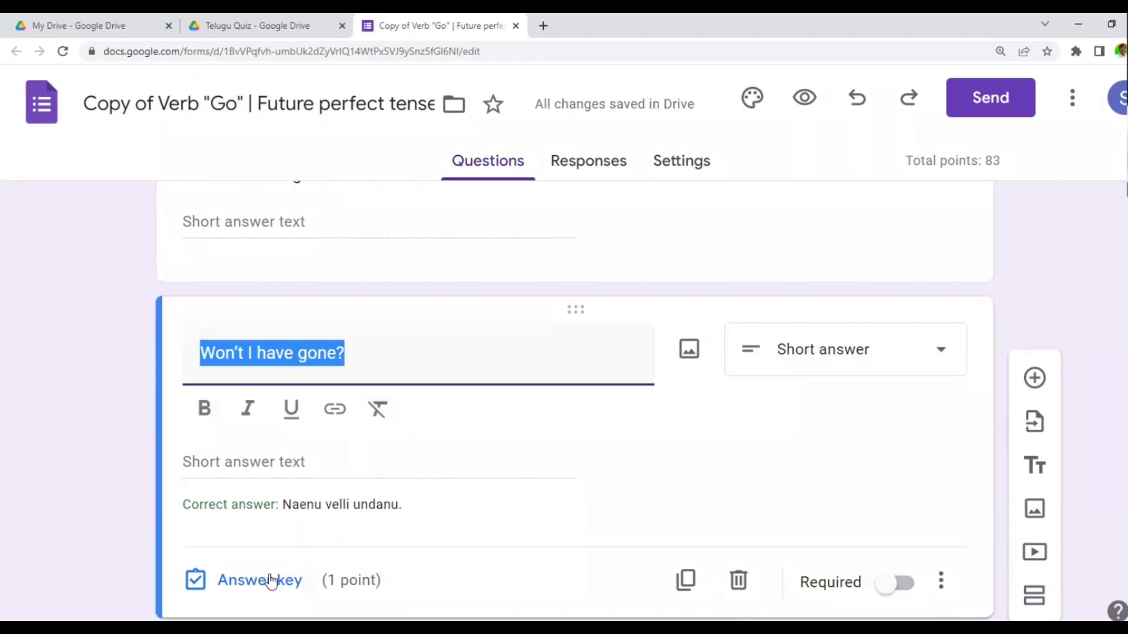
Set the correct answer for "Won't I have gone?" to "Naenu velli undanaa?".
{"action": "left_click", "coordinate": [259, 580]}
{"action": "scroll", "coordinate": [346, 444], "scroll_direction": "up", "scroll_amount": 1}
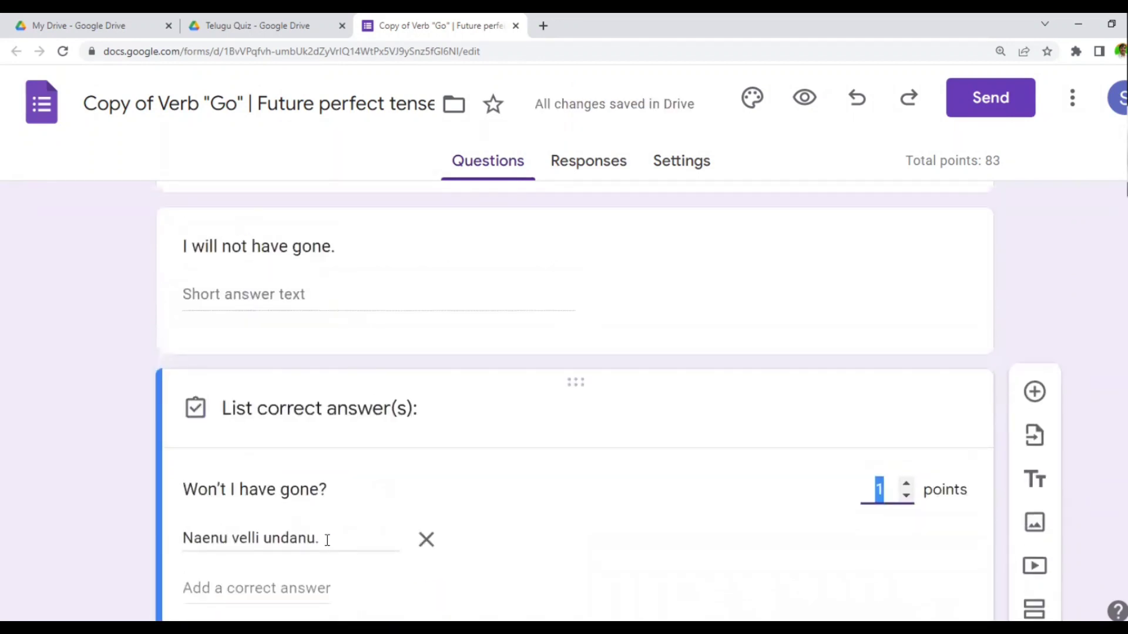
{"action": "left_click", "coordinate": [274, 539]}
{"action": "left_click", "coordinate": [379, 559]}
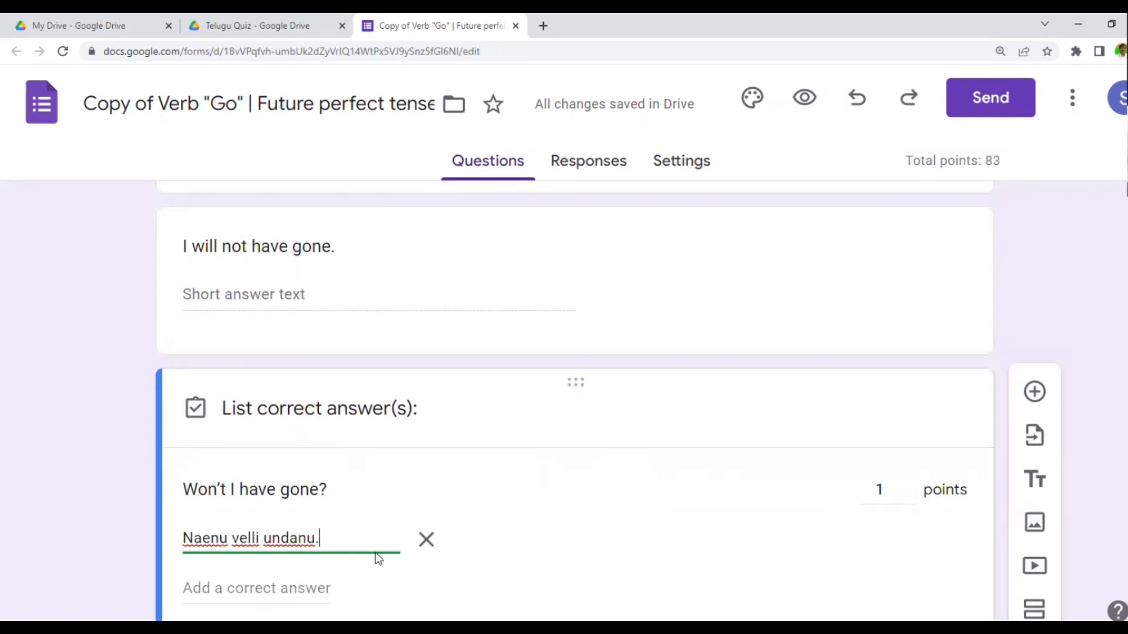
{"action": "key", "text": "shift+Left"}
{"action": "key", "text": "shift+Left"}
{"action": "type", "text": "aa?"}
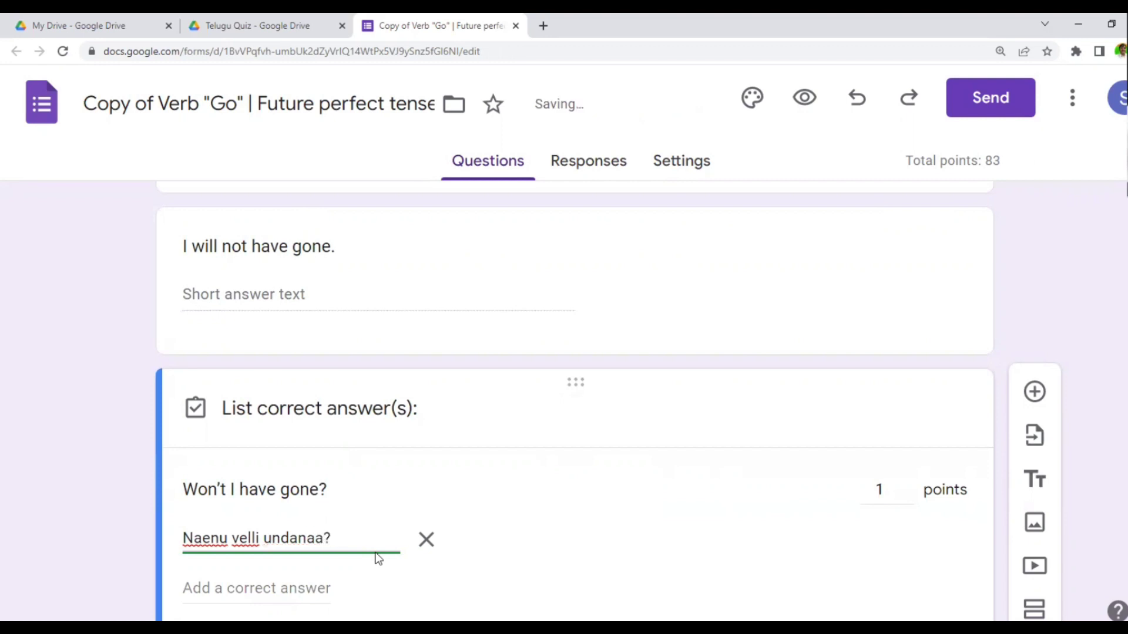